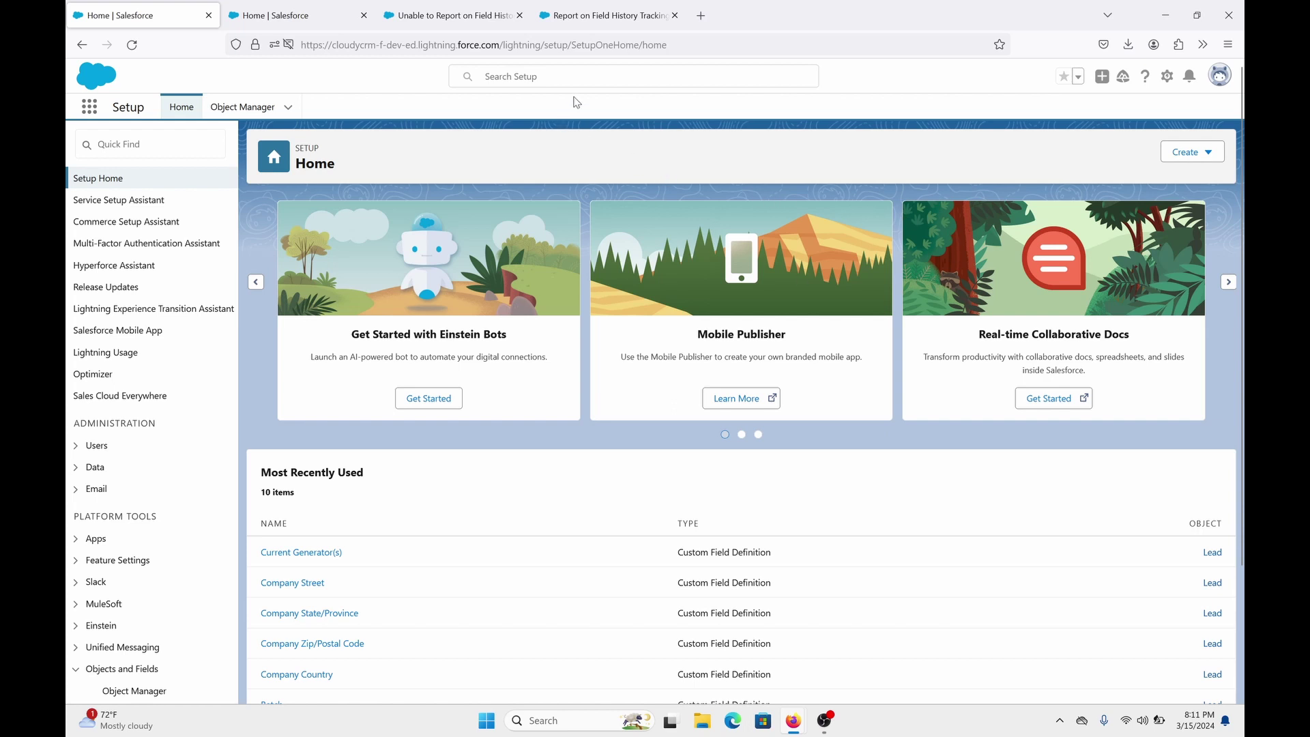
Examine the help article on being unable to report on field history tracking, and the related IdeaExchange post's status and posting date.
click(578, 9)
click(455, 10)
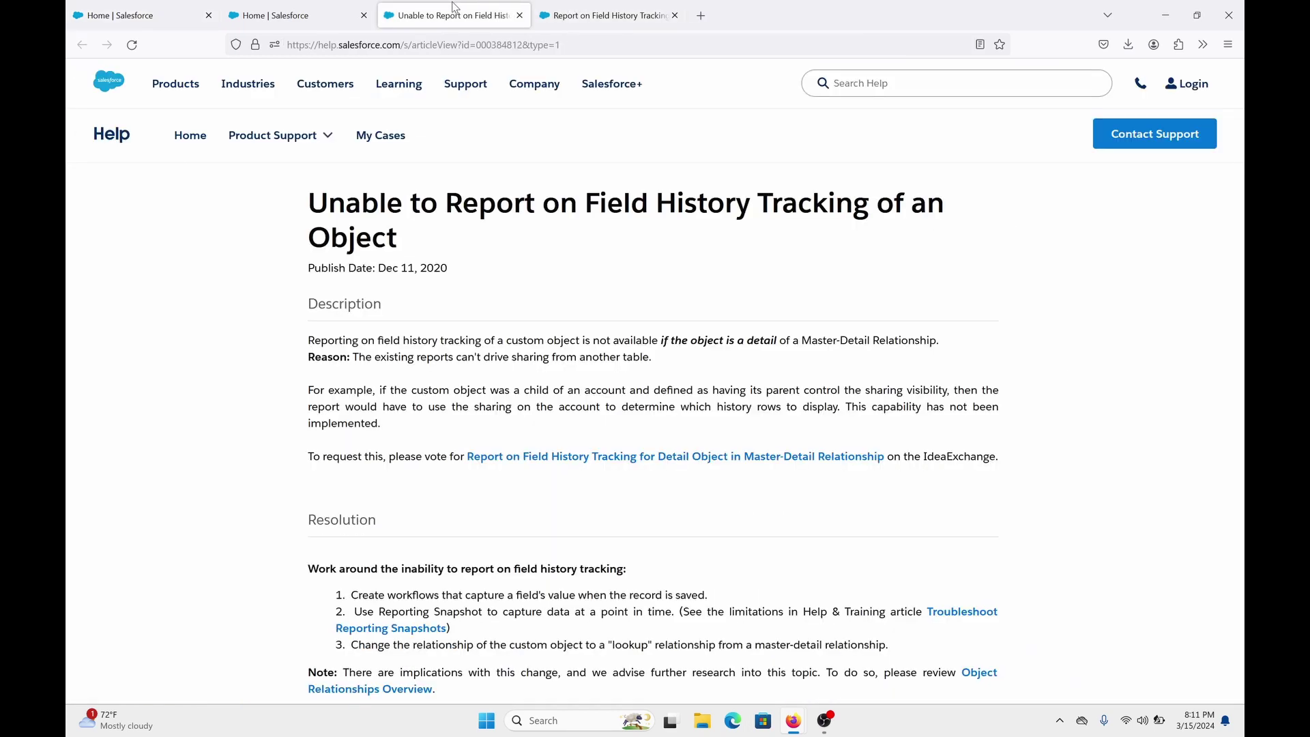
triple_click(387, 223)
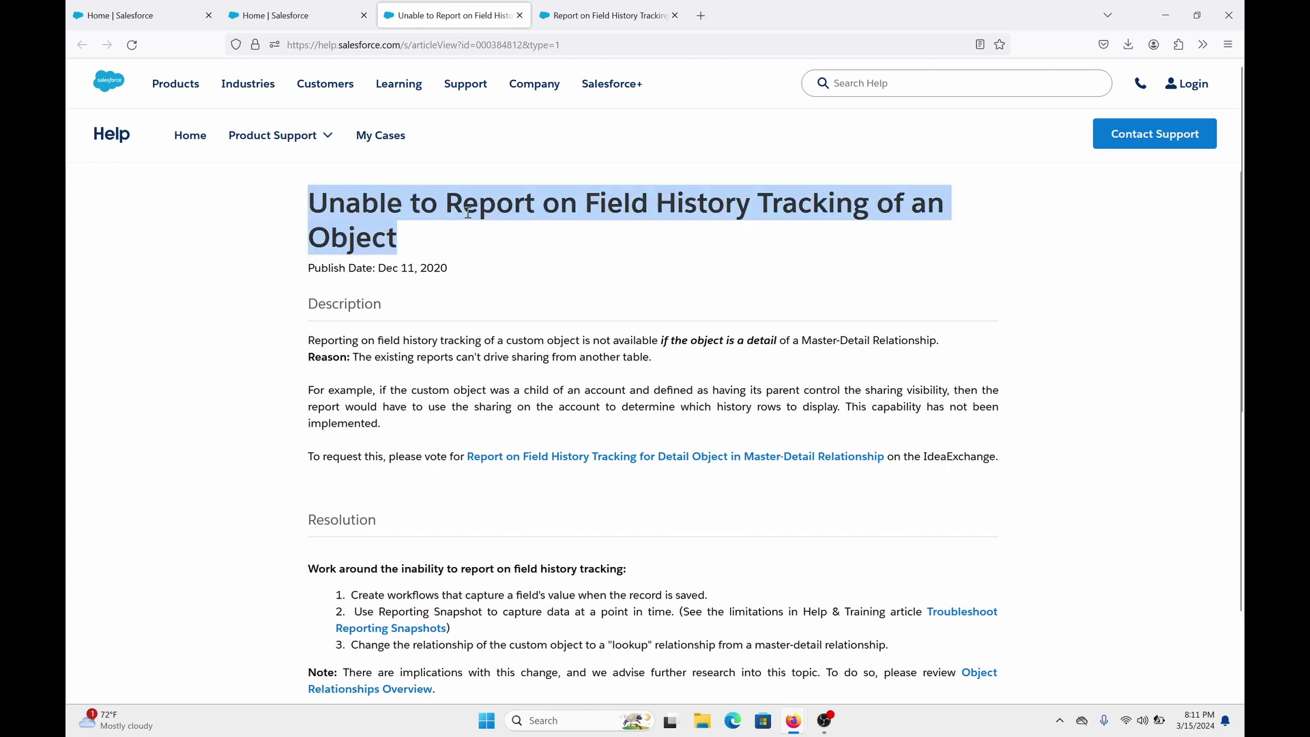
click(590, 19)
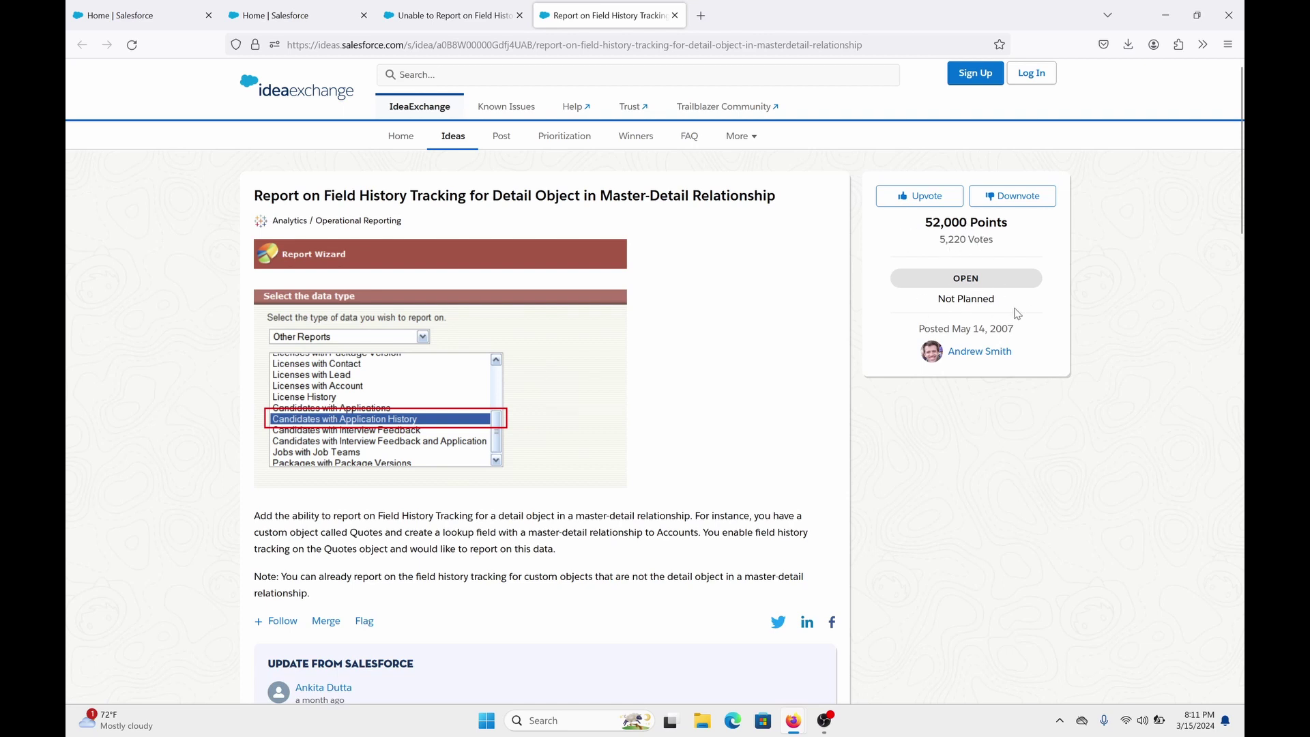
drag(1015, 328, 972, 334)
click(878, 236)
Read the help article's description and its listed workarounds for reporting on field history tracking.
click(424, 16)
click(662, 317)
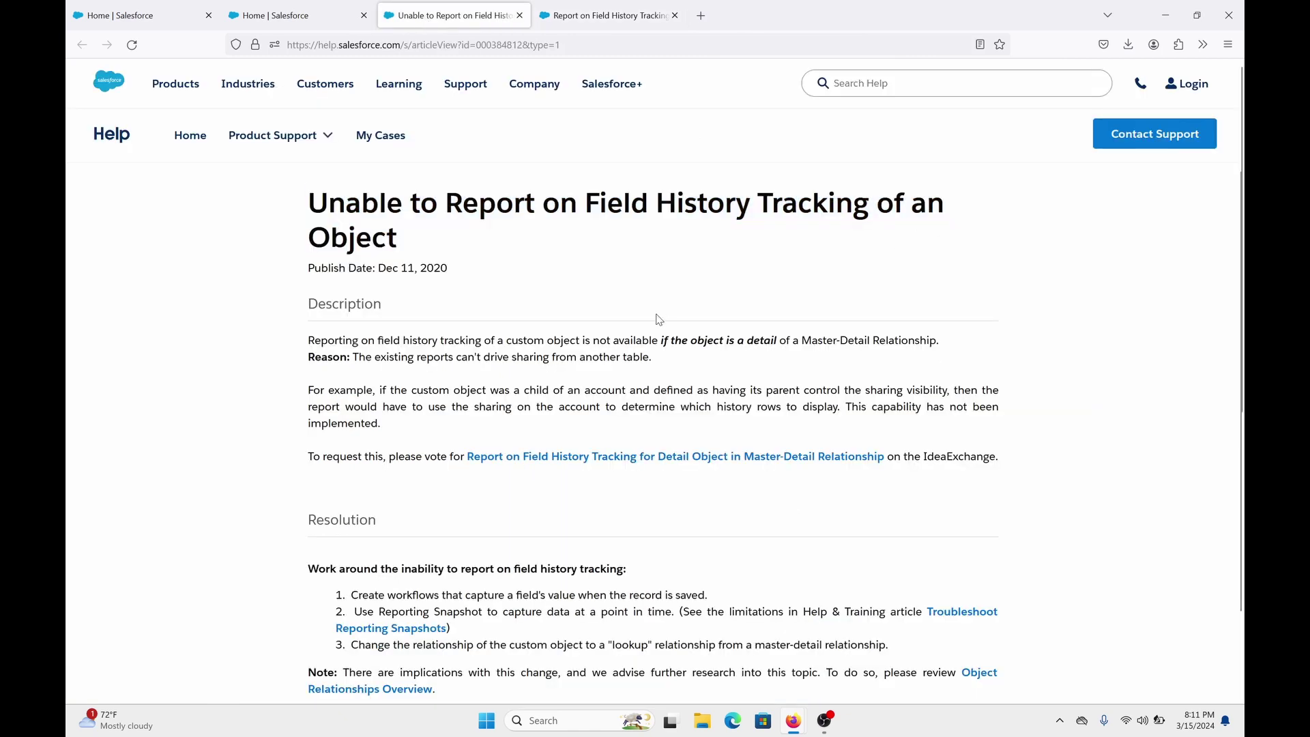
scroll(659, 324, down, 2)
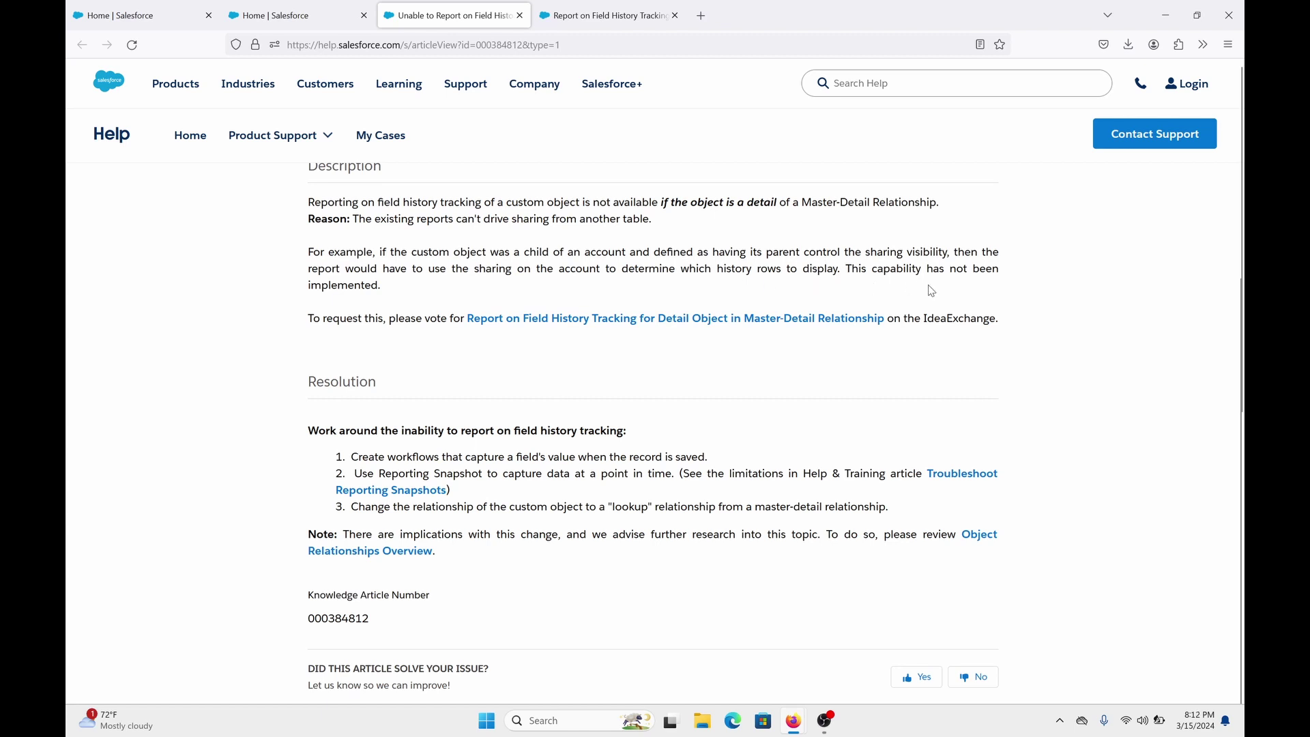
scroll(628, 394, up, 2)
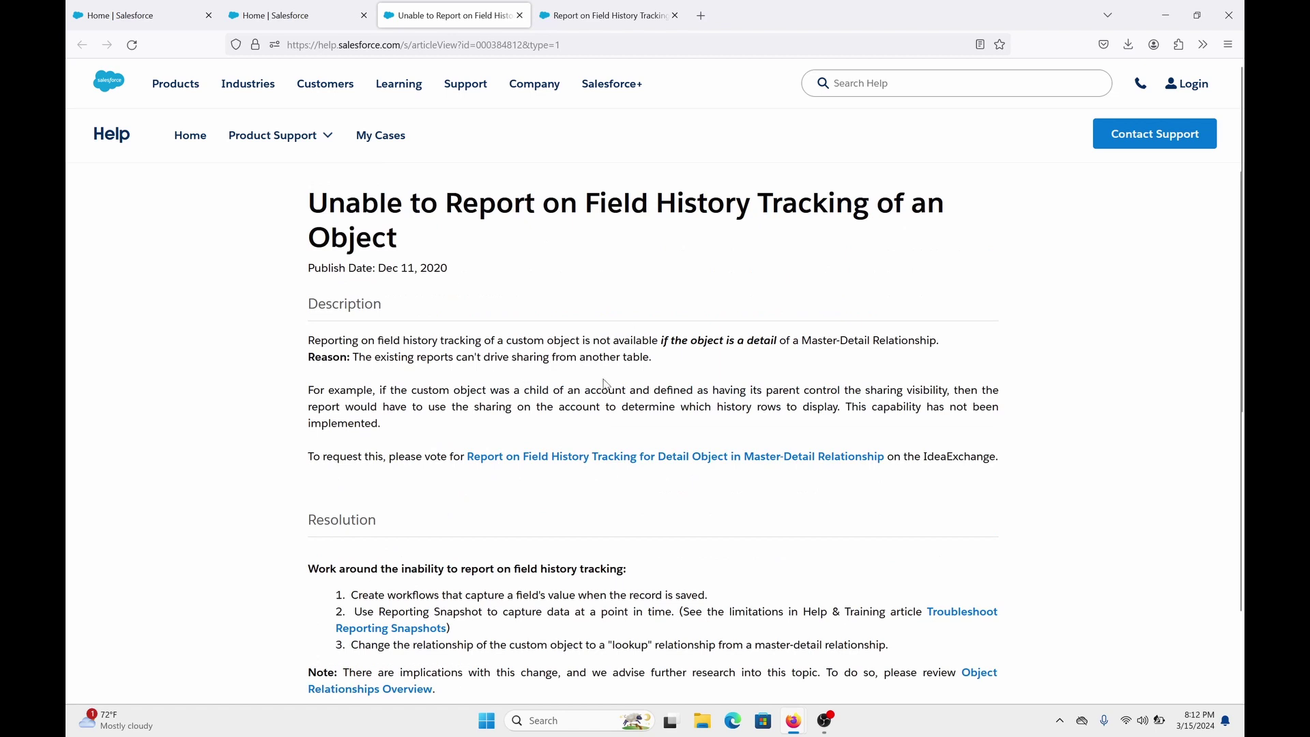
scroll(587, 412, down, 3)
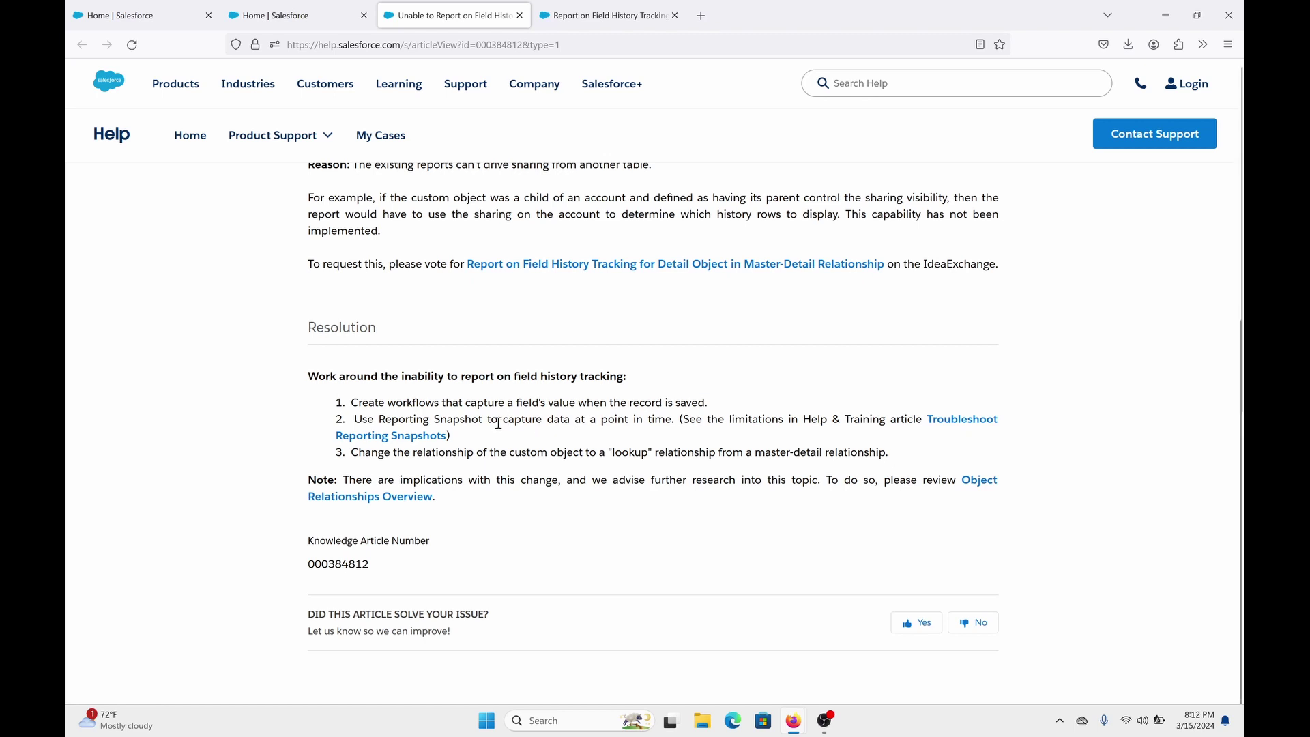
drag(481, 420, 584, 403)
click(633, 392)
drag(373, 397, 423, 402)
click(561, 420)
Switch to the Schema Builder diagram and reposition the Bug_History__c object beside Bug__c.
click(326, 16)
drag(701, 416, 813, 469)
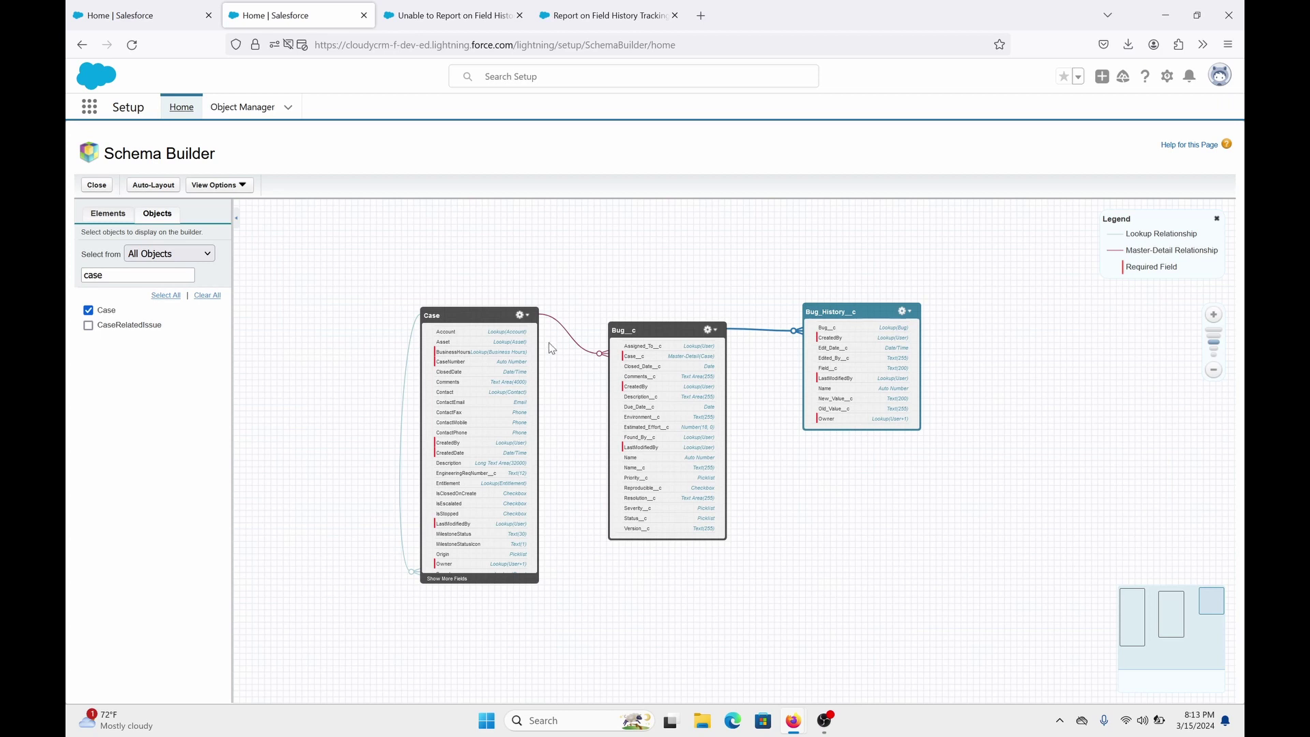
mouse_move(578, 349)
drag(833, 307, 857, 350)
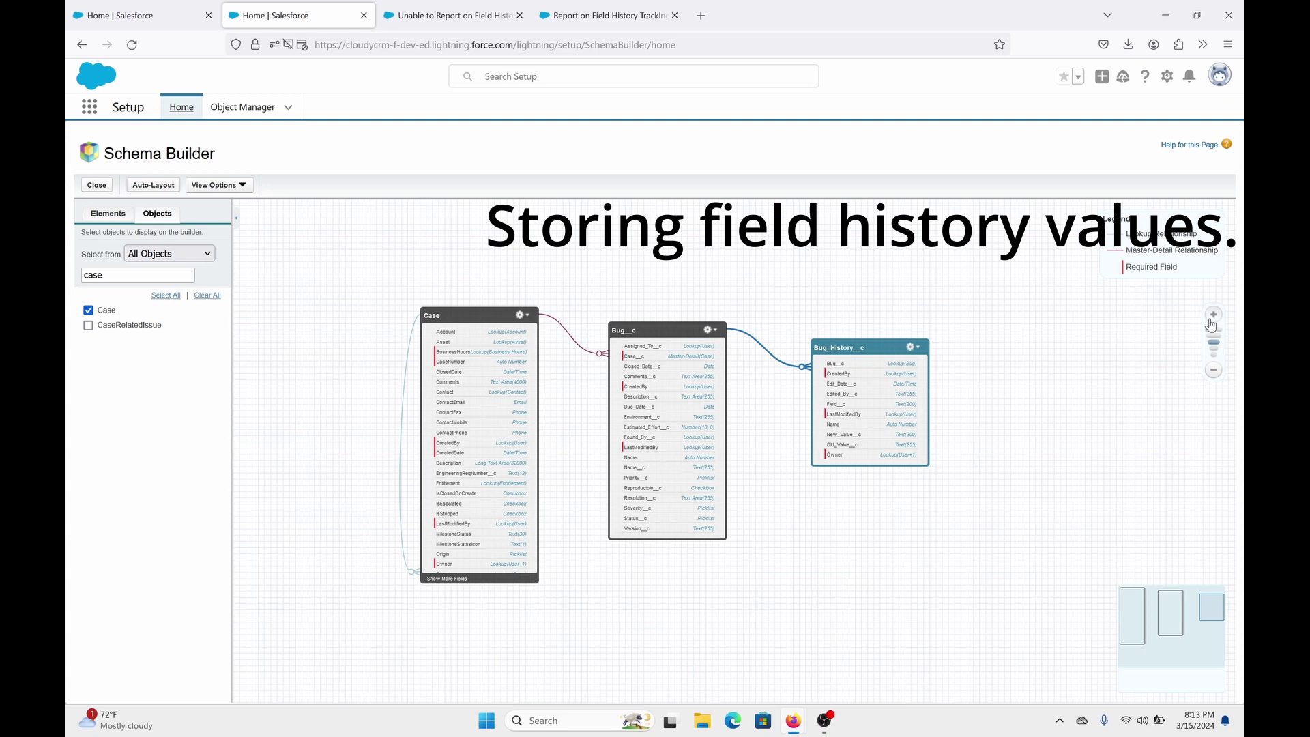
click(1212, 316)
click(1212, 315)
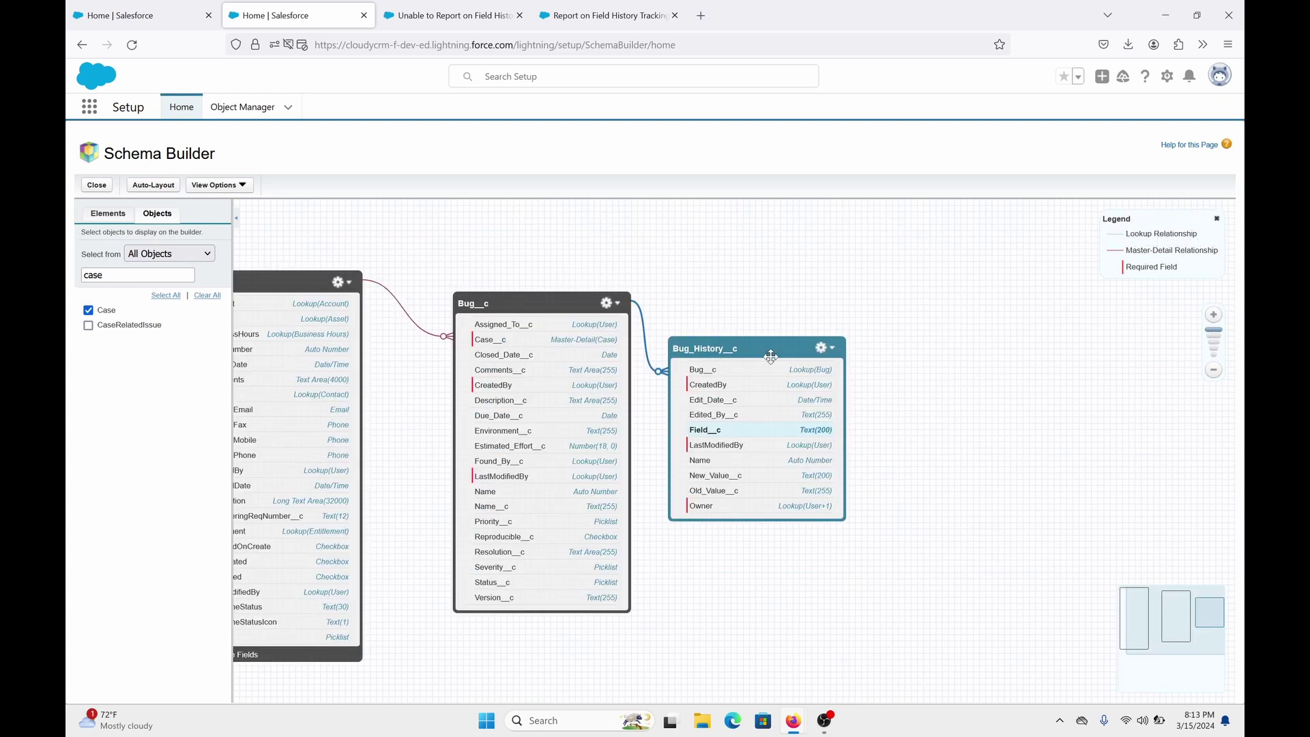
drag(770, 357, 811, 333)
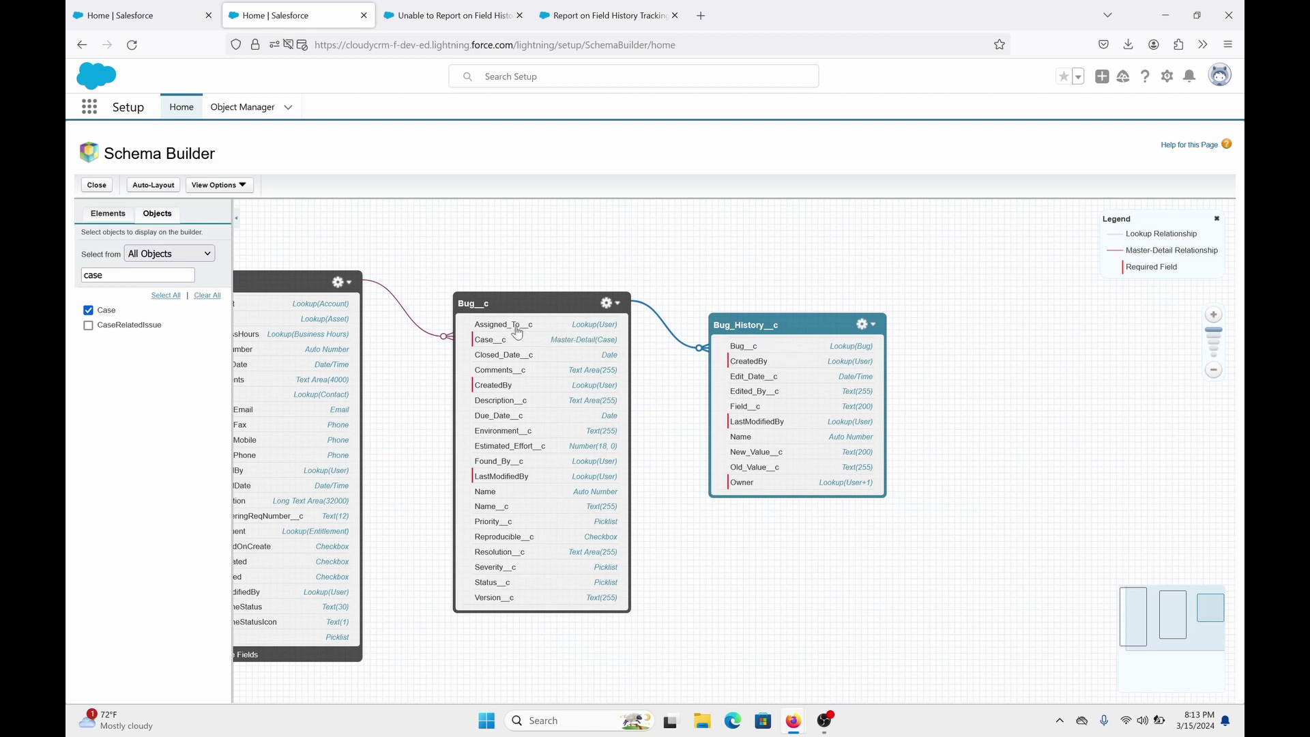
Shift the Case object slightly downward in the schema diagram.
mouse_move(700, 348)
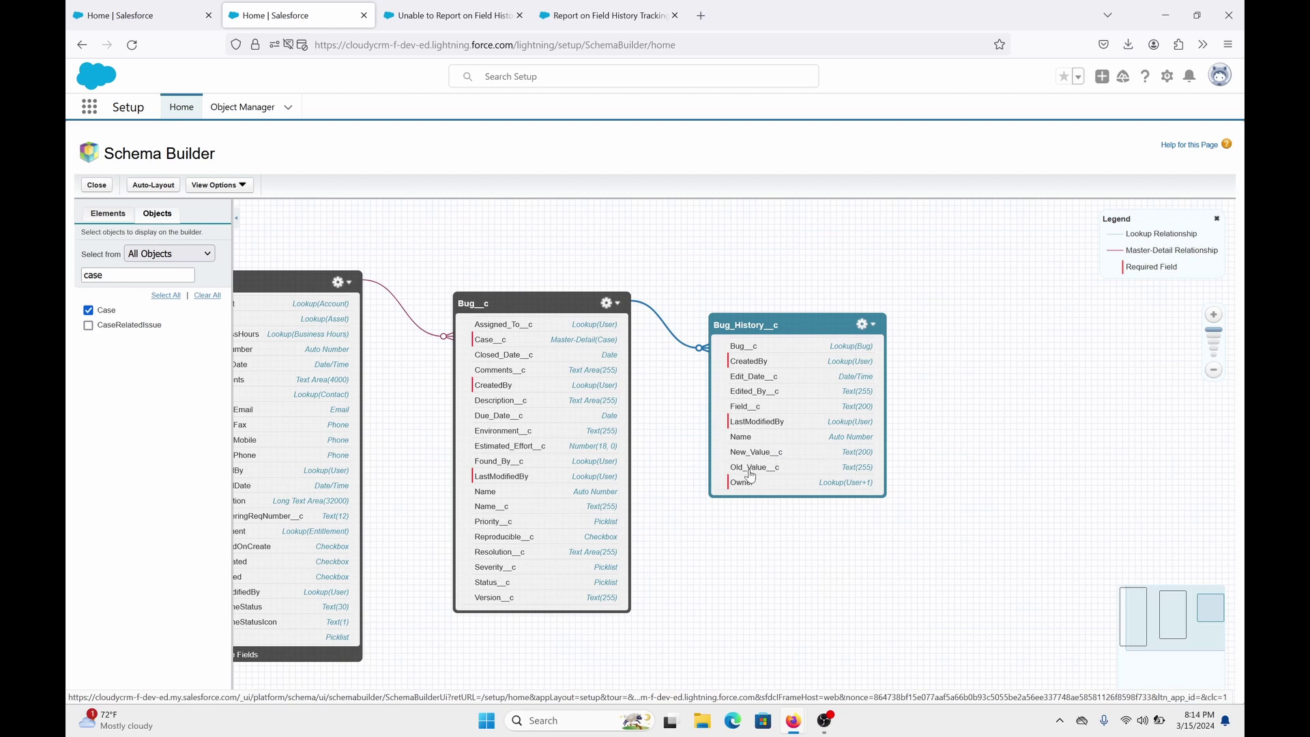
drag(769, 474, 935, 423)
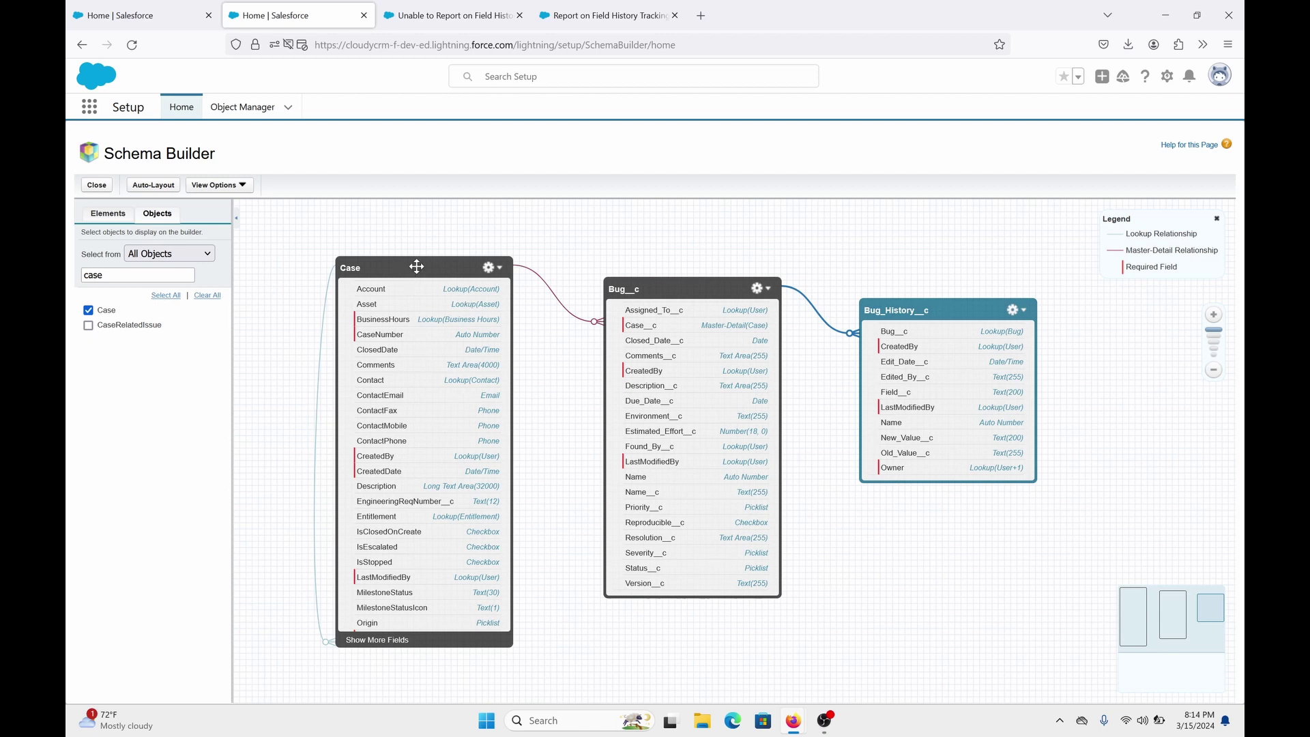
drag(391, 272, 390, 286)
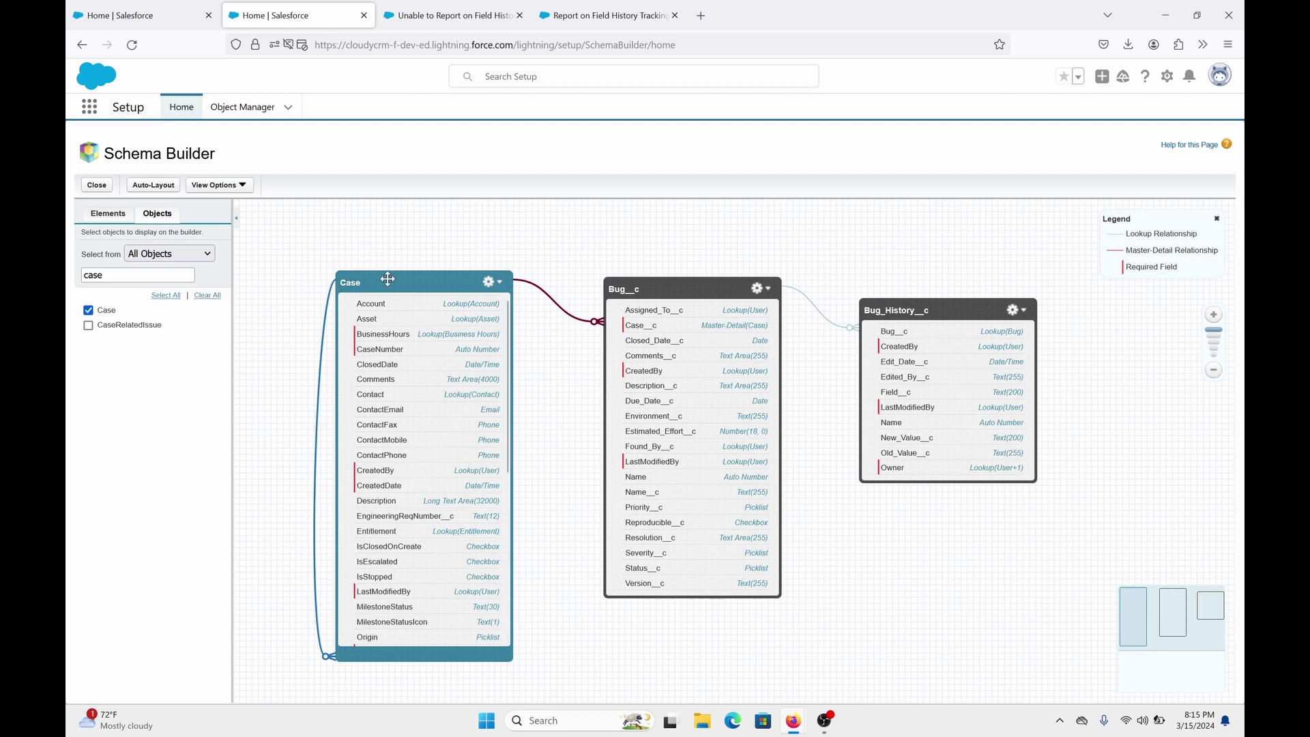
Return to the Setup home page and start a Quick Find search.
key(ctrl+Page_Up)
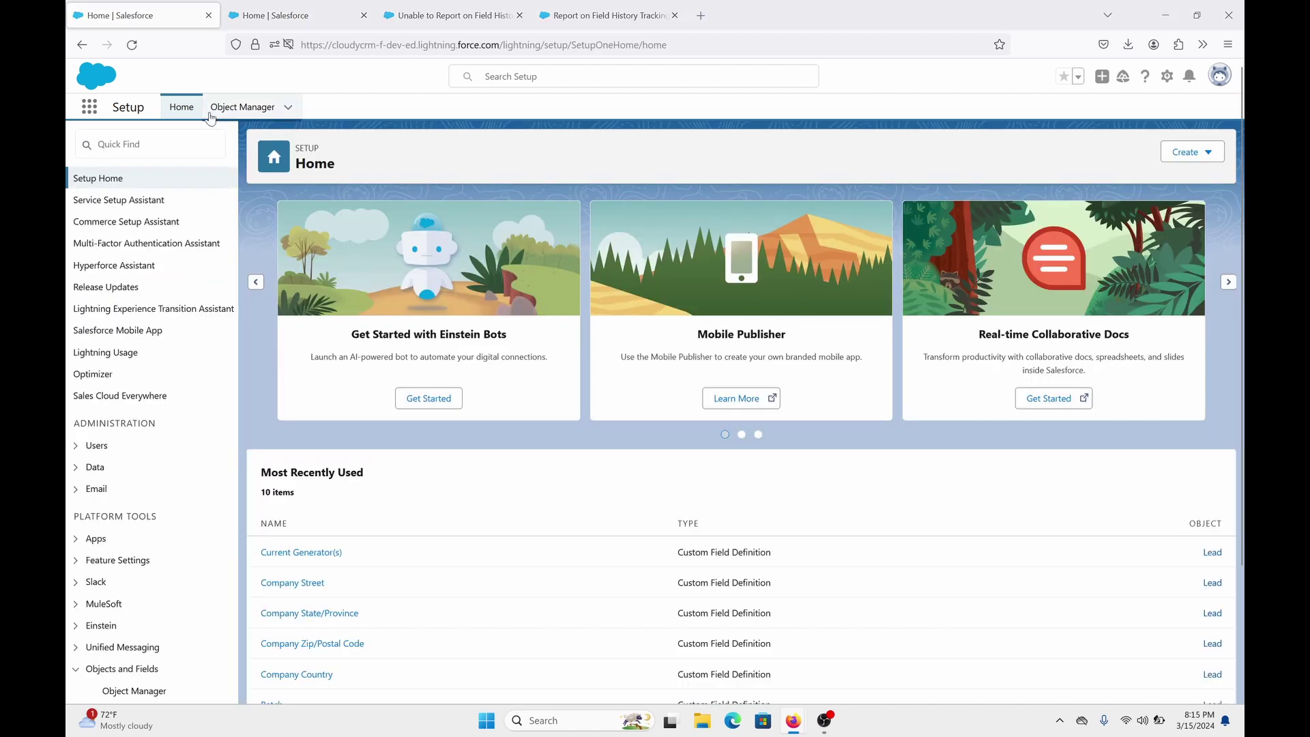
click(155, 140)
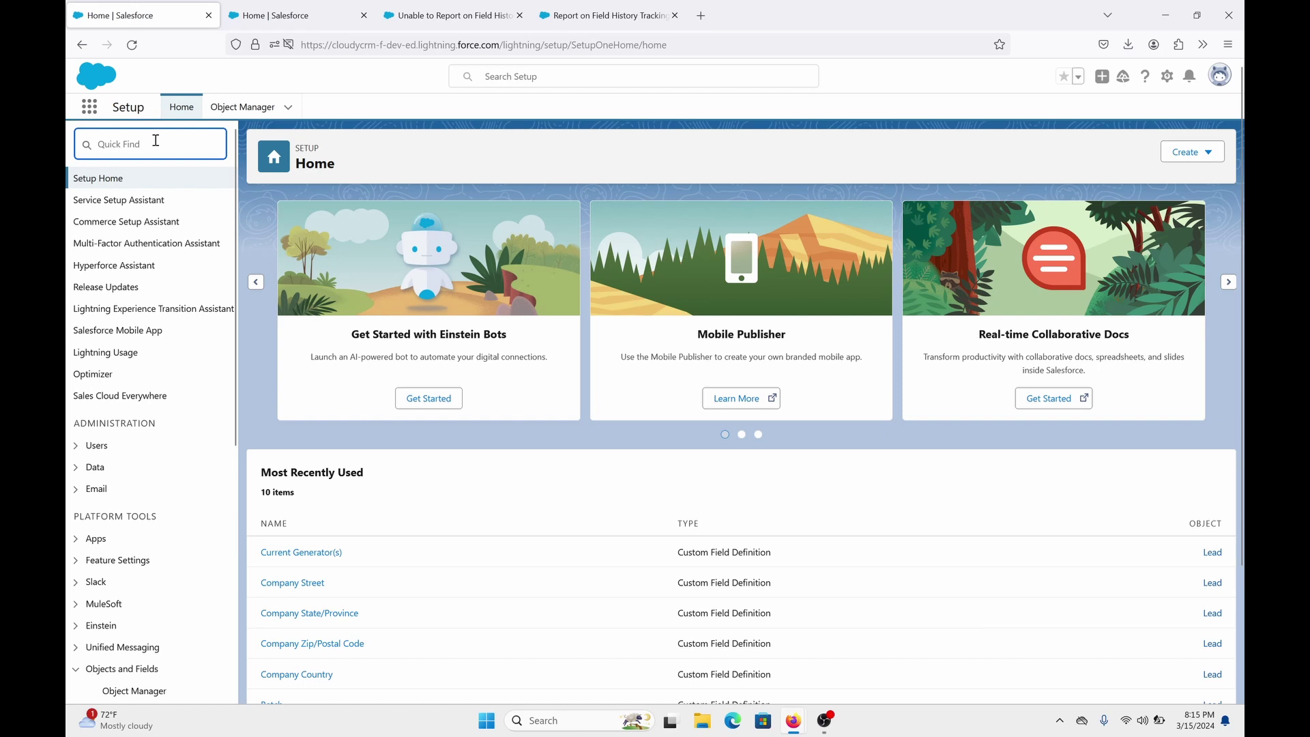
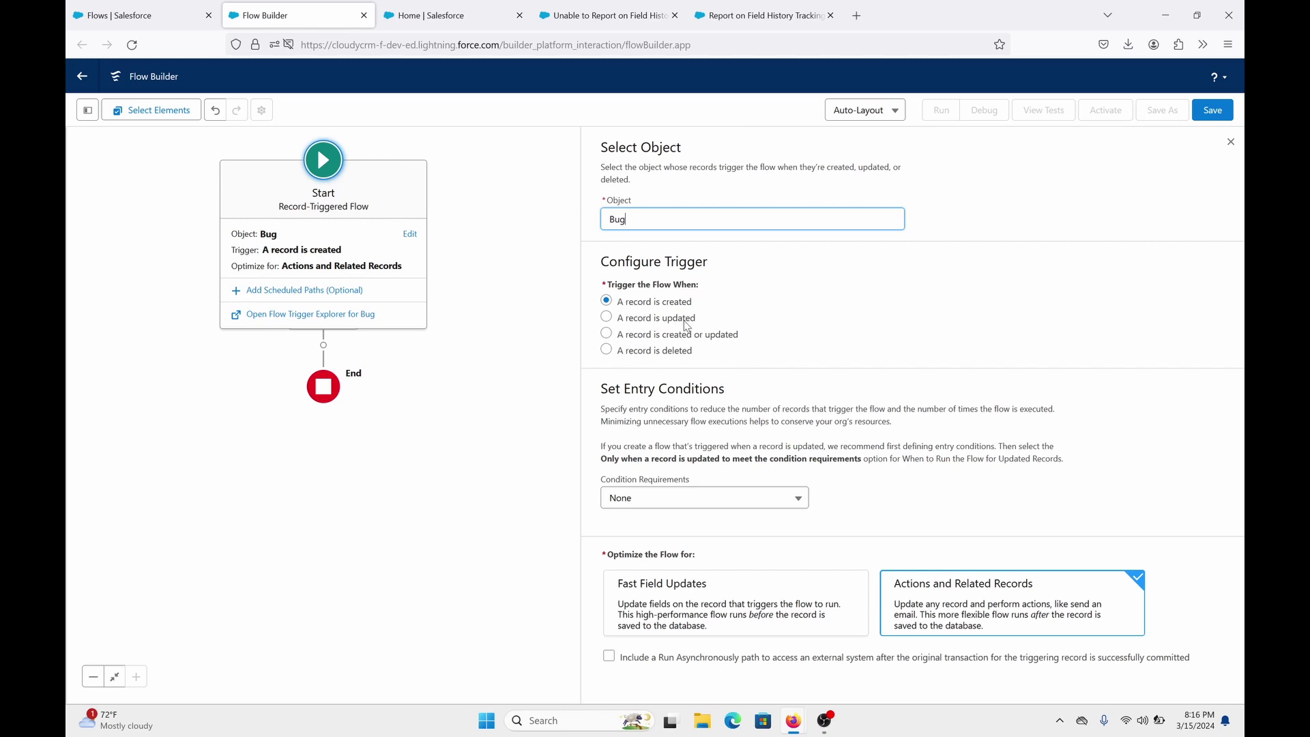
Trigger the Bug flow when a record is updated and set its condition requirements to Any Condition Is Met (OR).
click(685, 318)
click(766, 501)
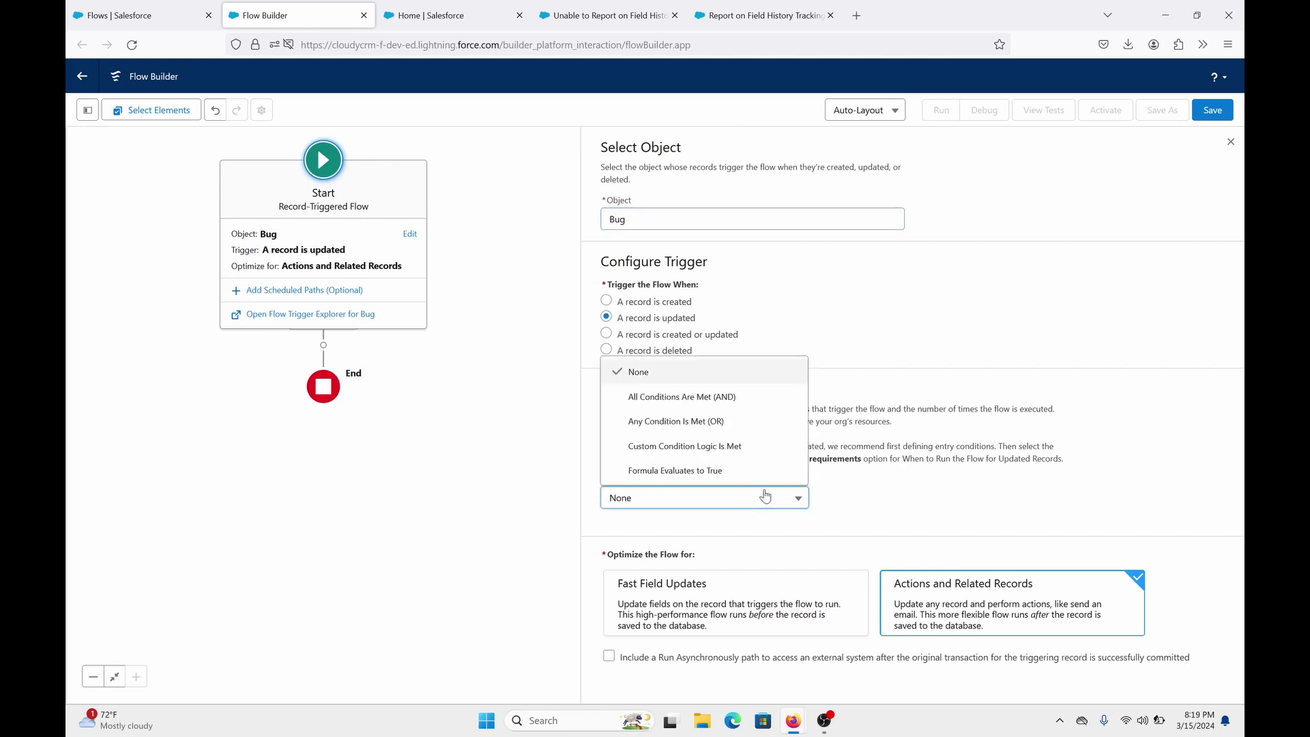
click(766, 431)
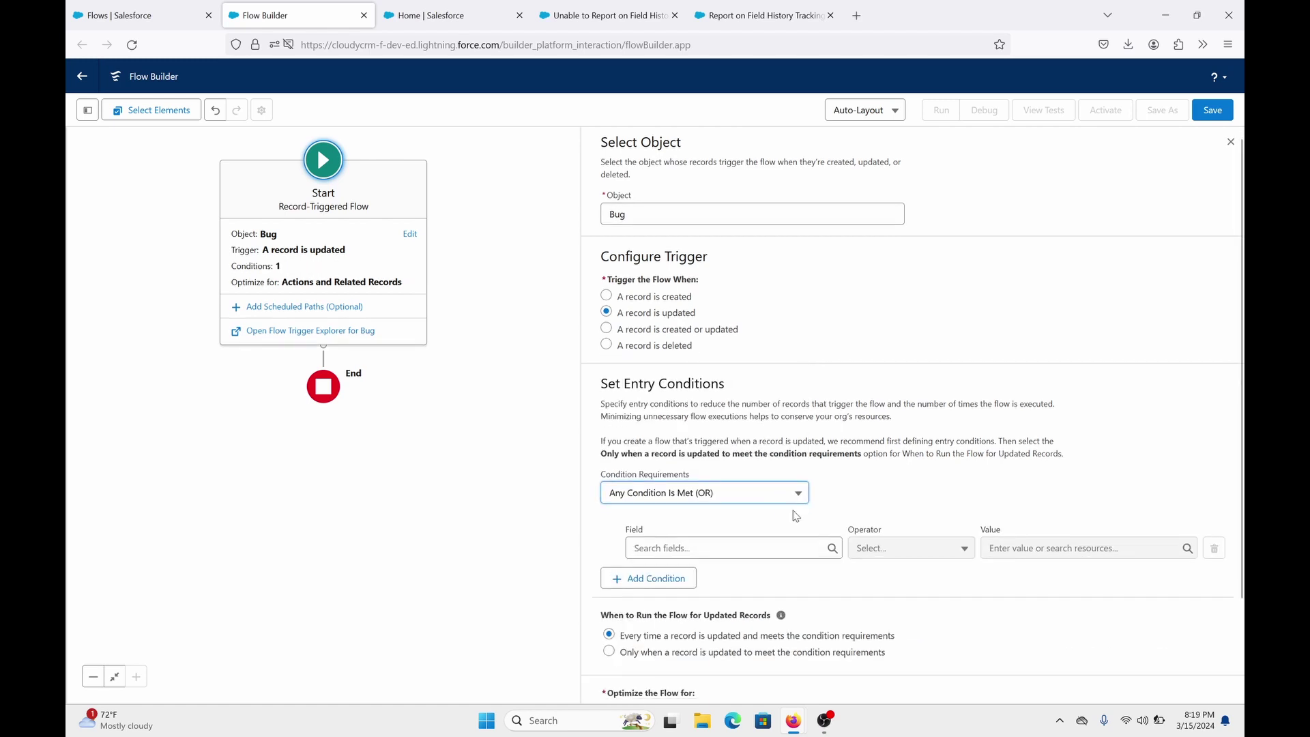
Define the first entry condition as Environment__c Is Changed with the value $GlobalConstant.True.
scroll(791, 489, down, 2)
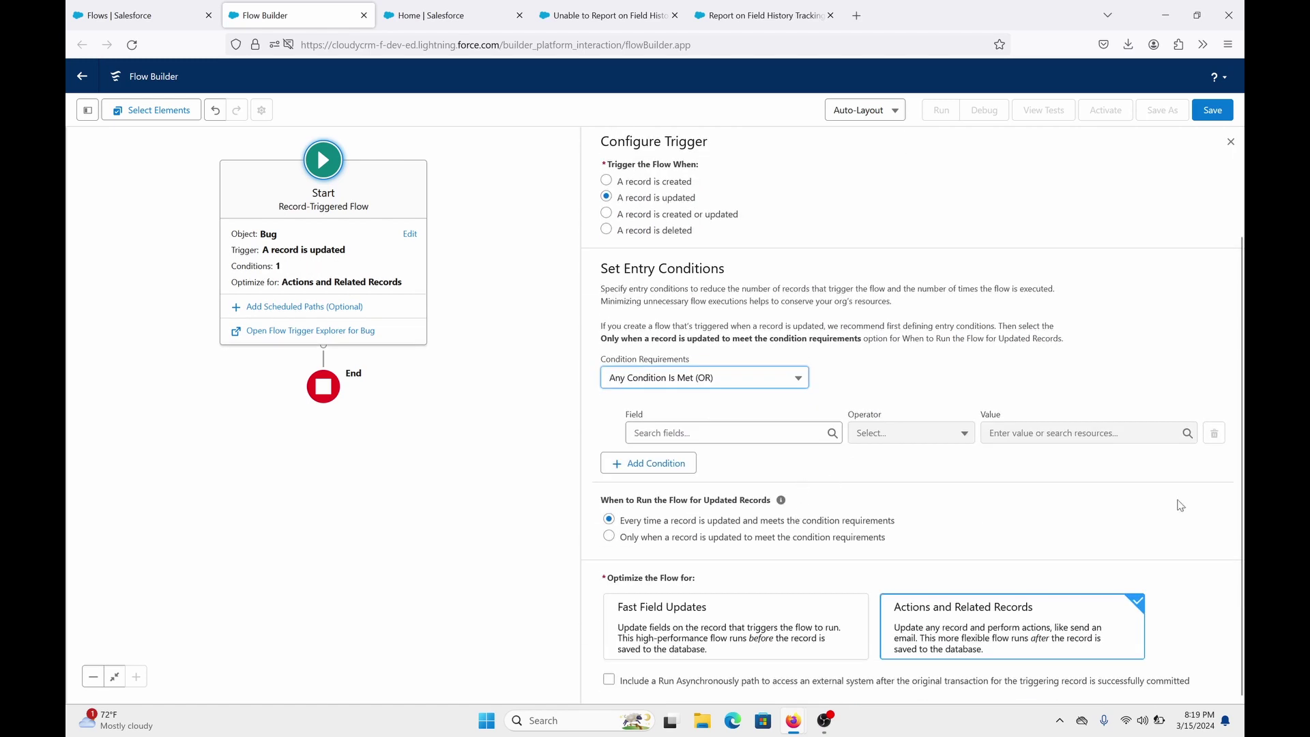
click(728, 431)
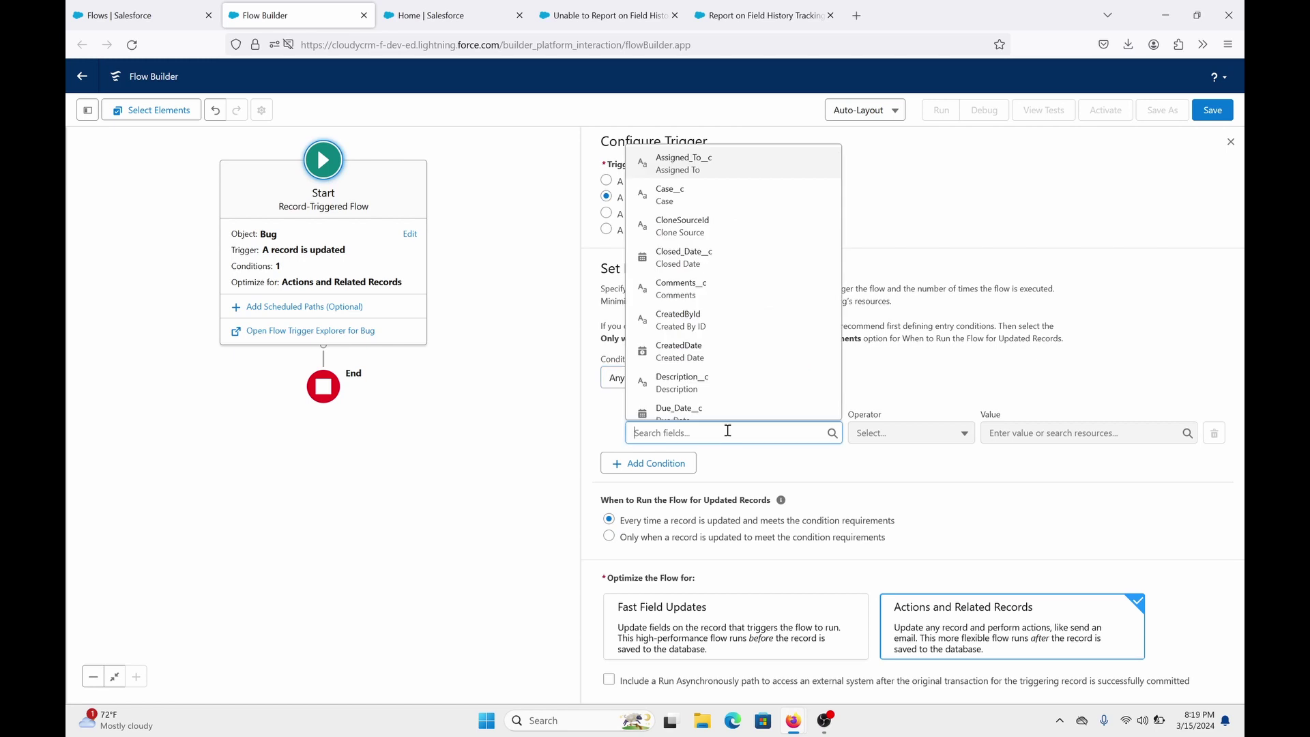
text(envi)
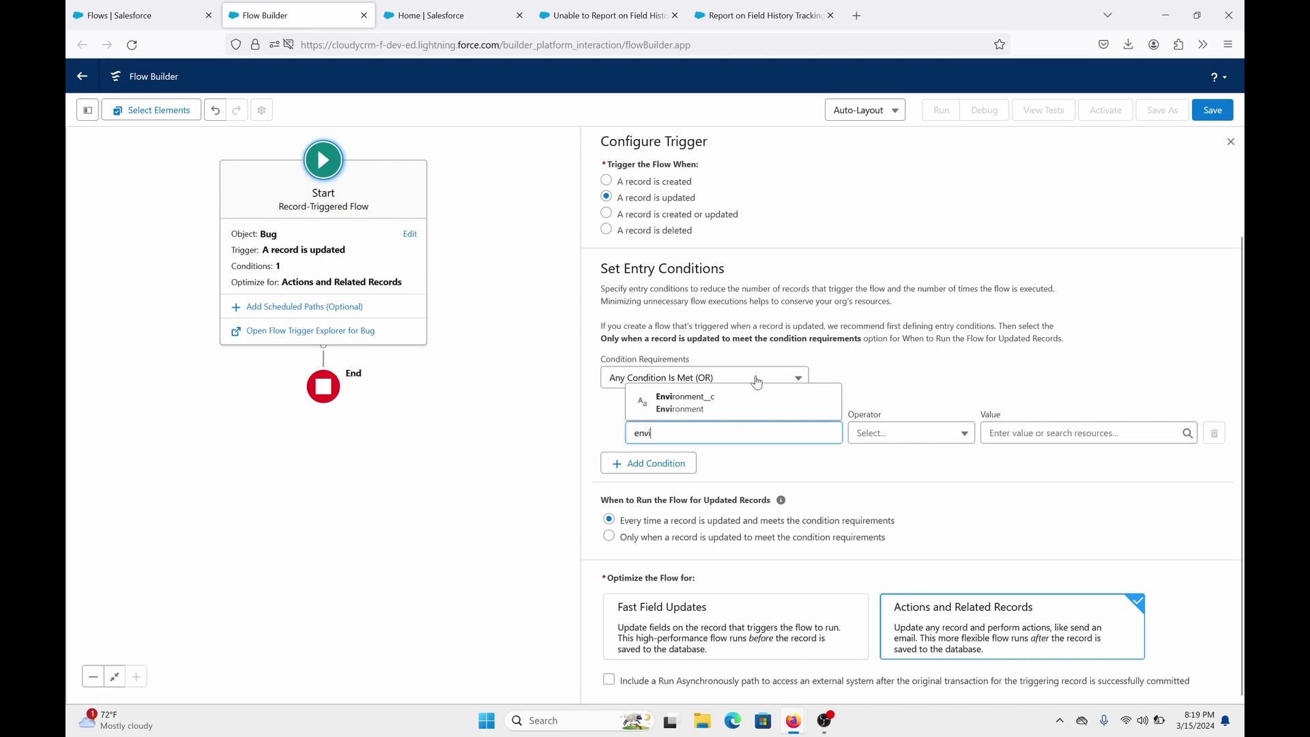
click(763, 402)
click(903, 438)
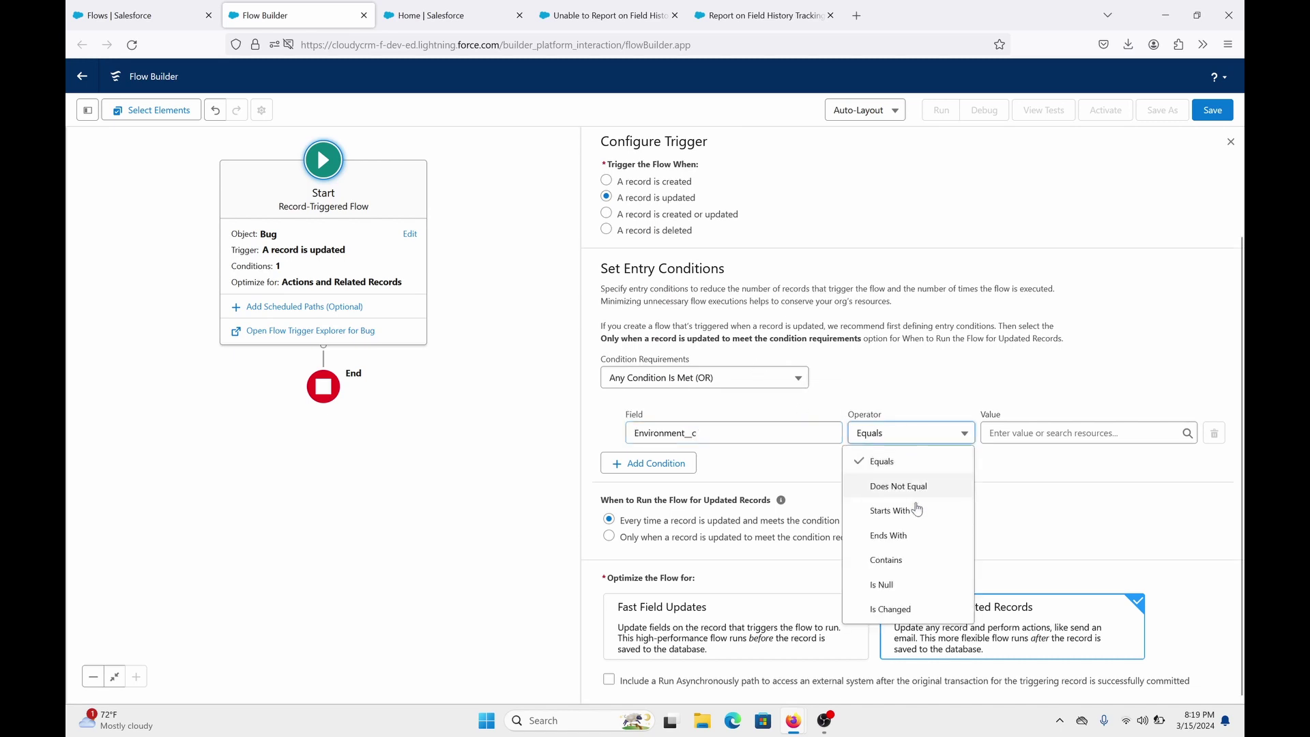
click(908, 616)
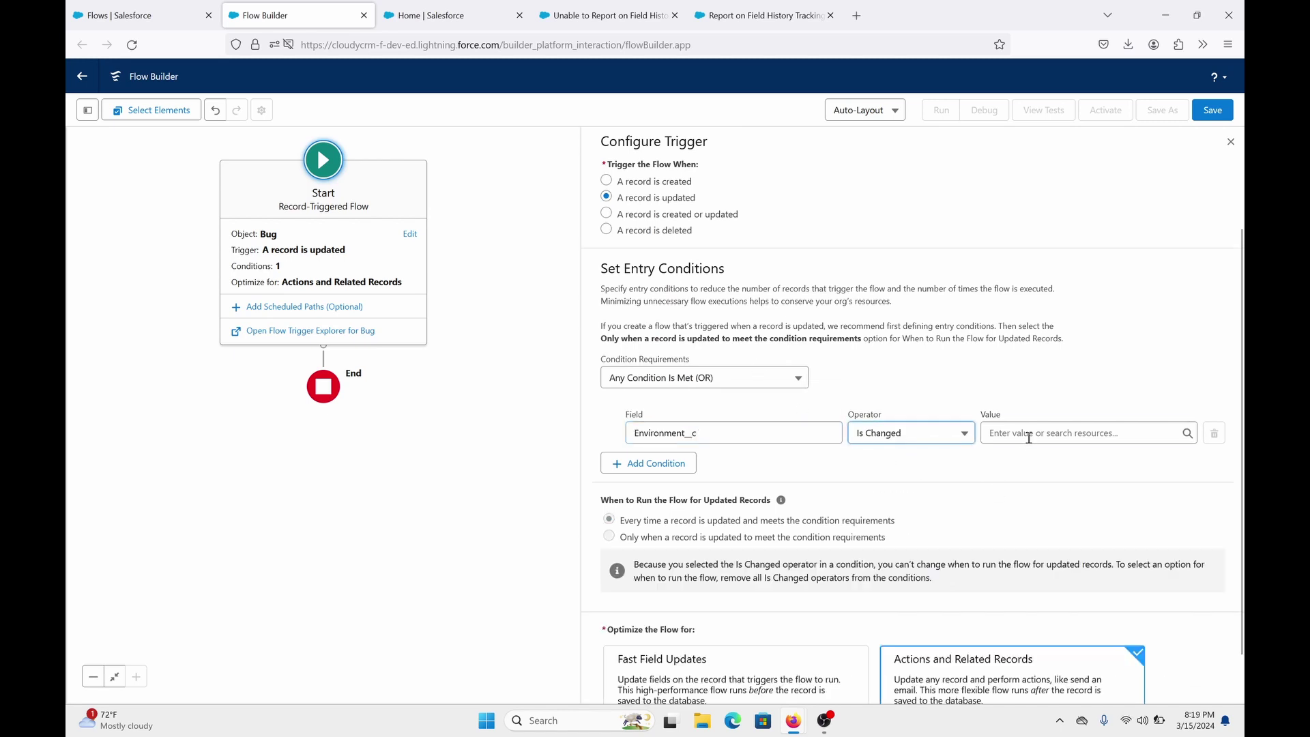
click(1029, 435)
text(true)
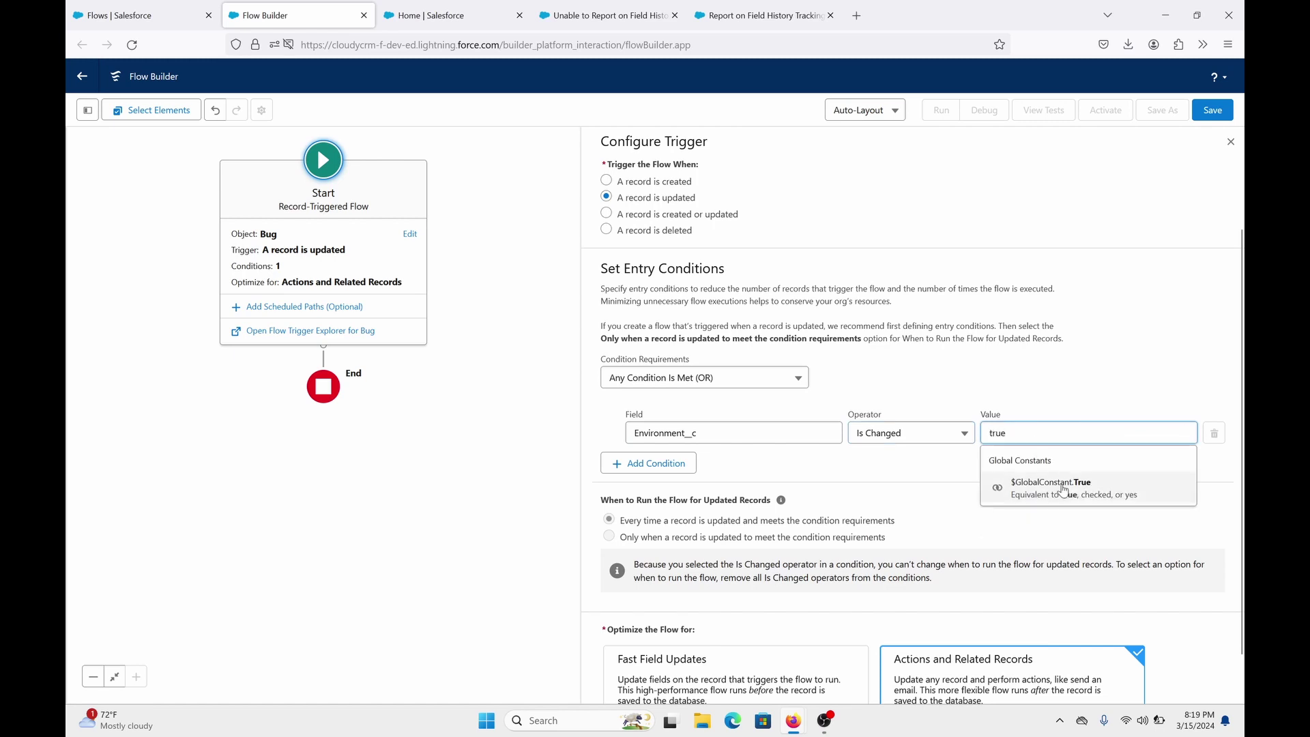
click(1061, 491)
Add a second entry condition: Status__c Is Changed with the value $GlobalConstant.True.
click(661, 468)
click(747, 477)
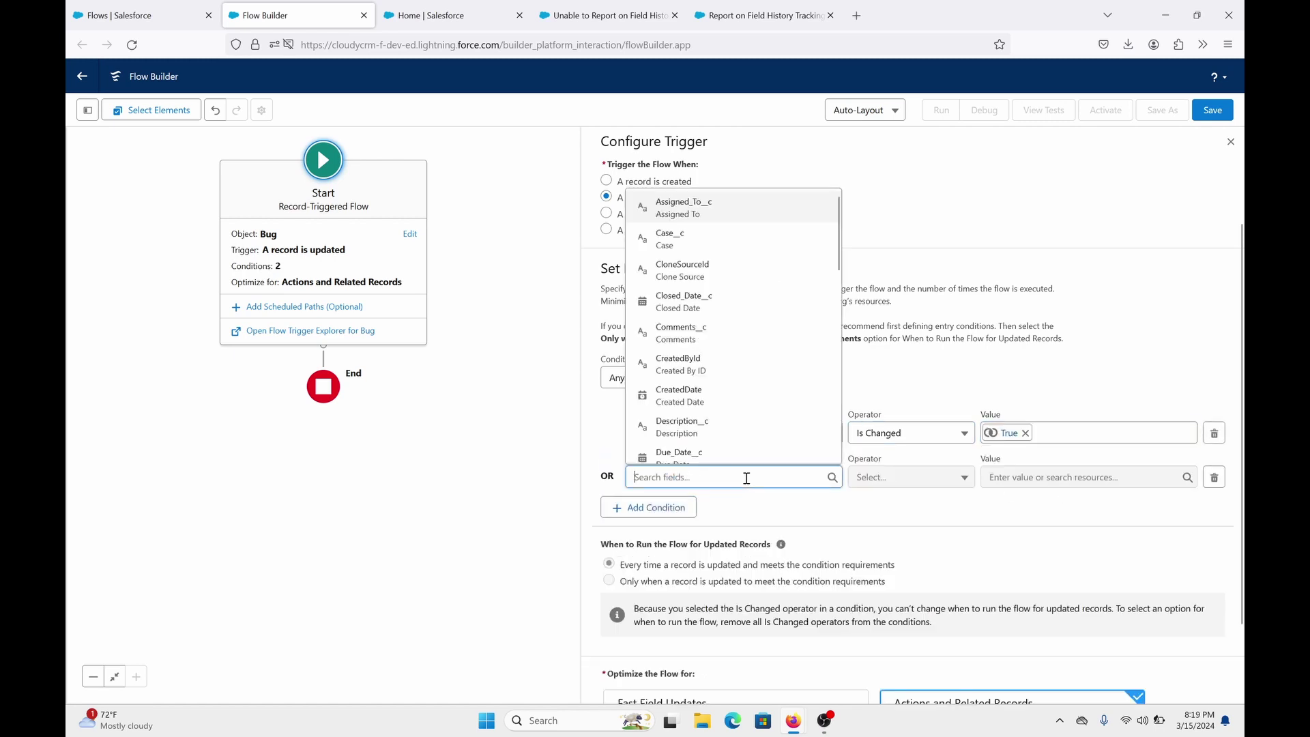
text(status)
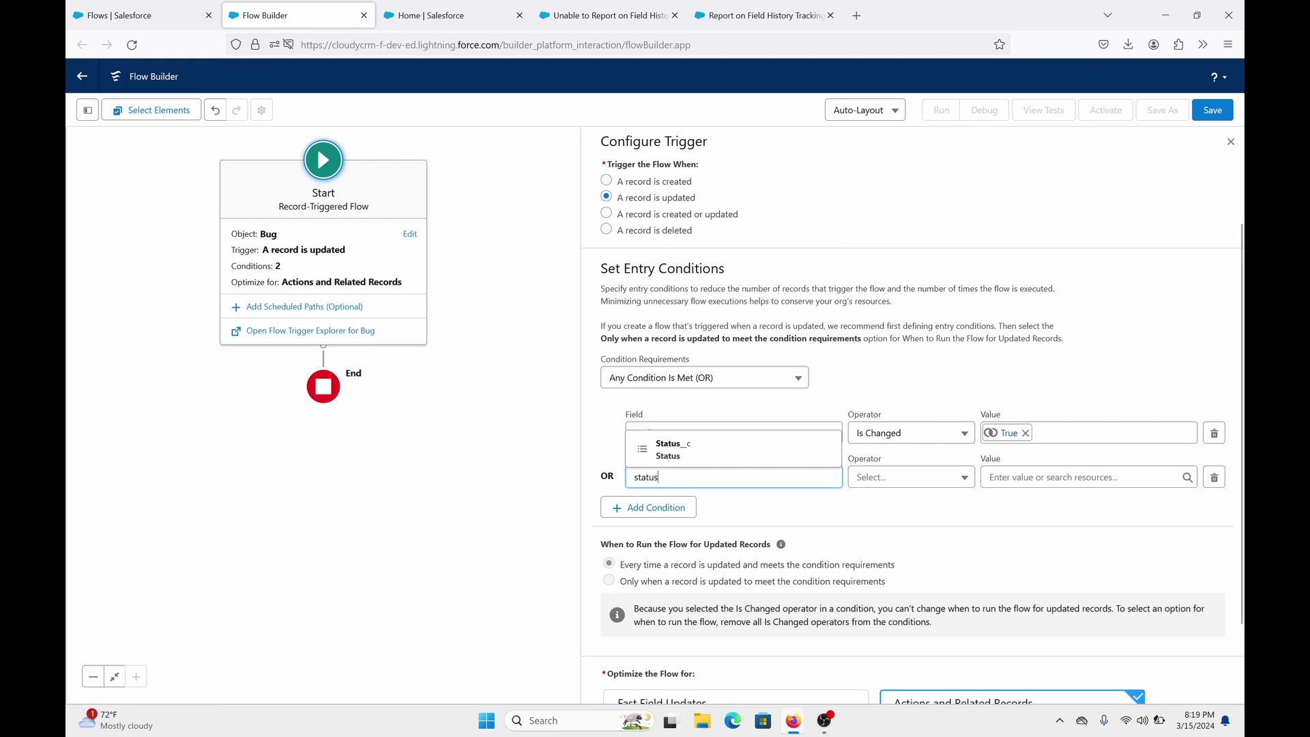
click(784, 450)
click(898, 479)
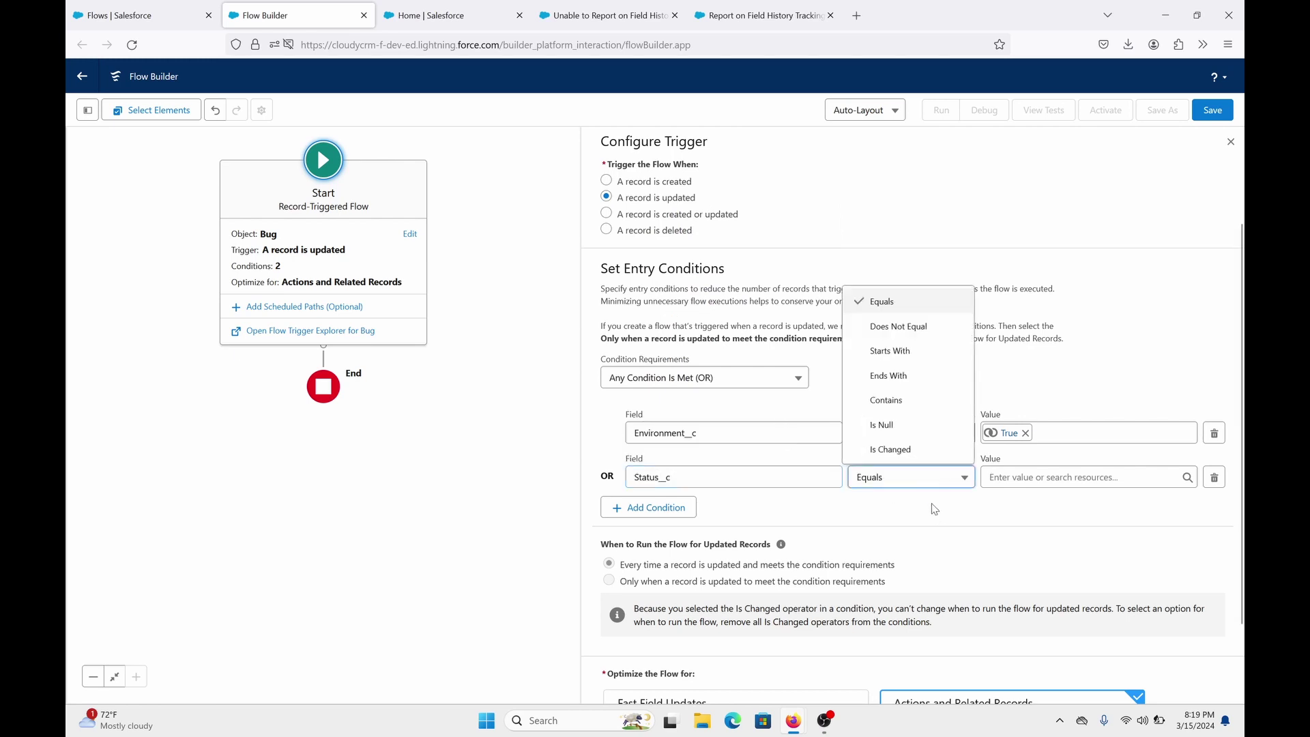
click(920, 454)
click(1032, 474)
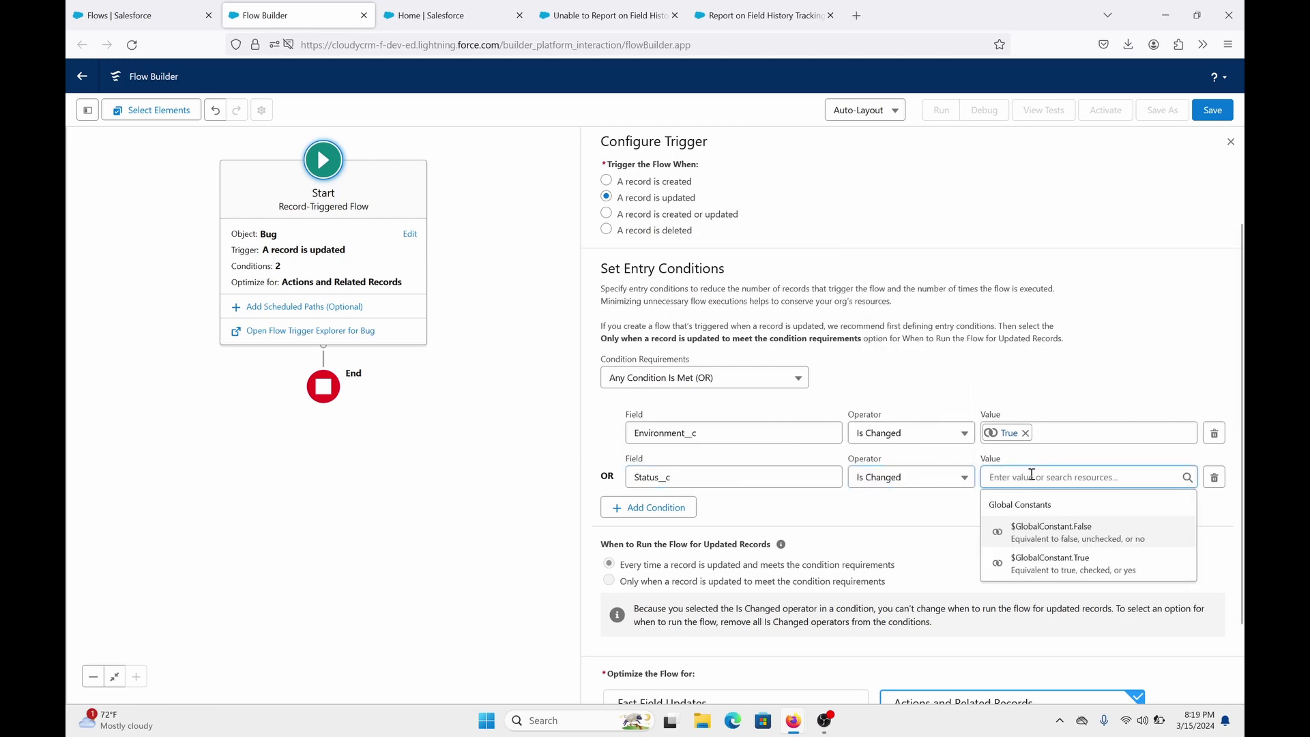
text(true)
click(1044, 536)
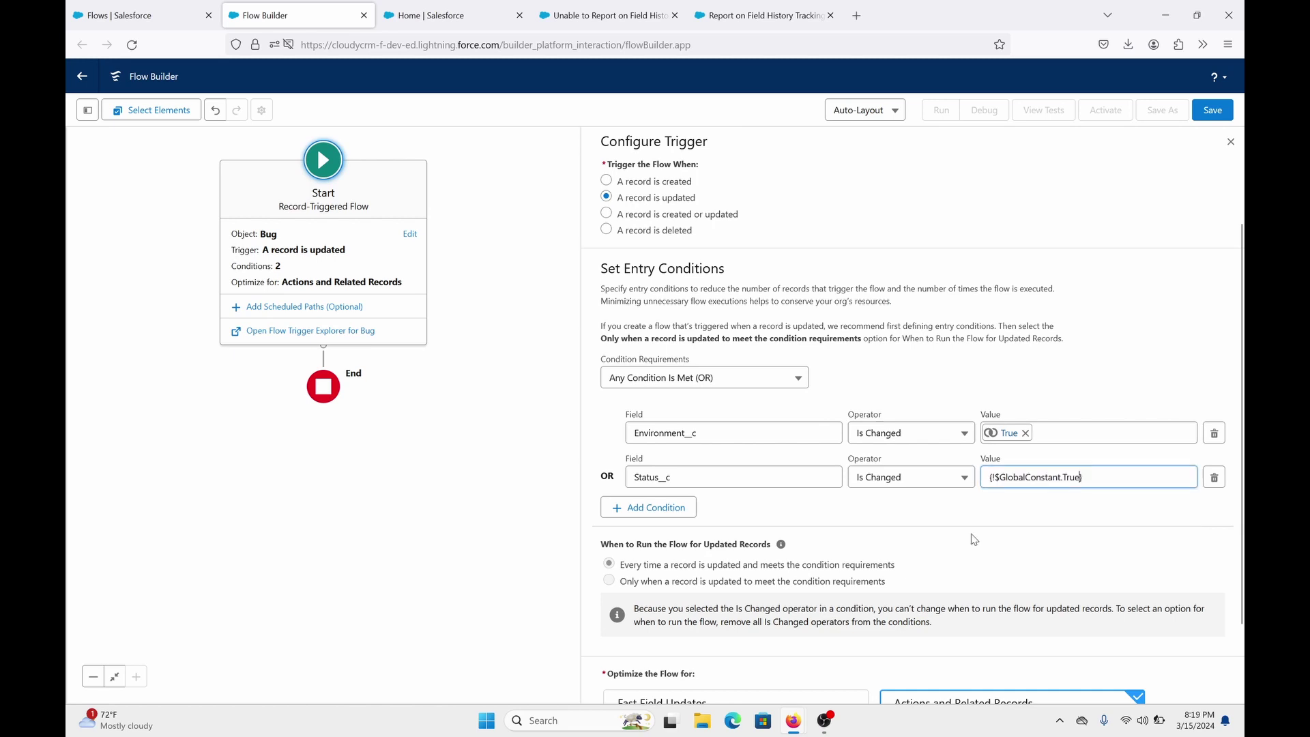
Add a third entry condition: Version__c Is Changed with the value $GlobalConstant.True.
click(679, 509)
click(709, 519)
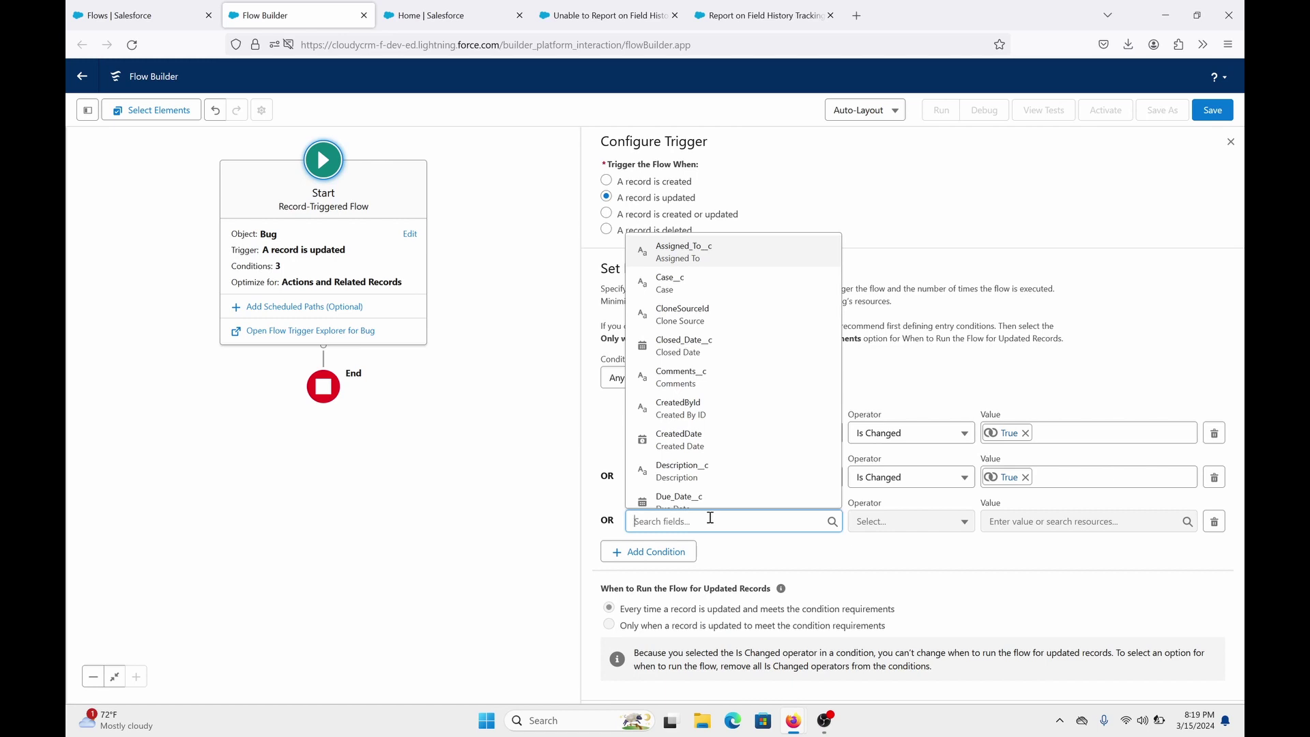
text(versio)
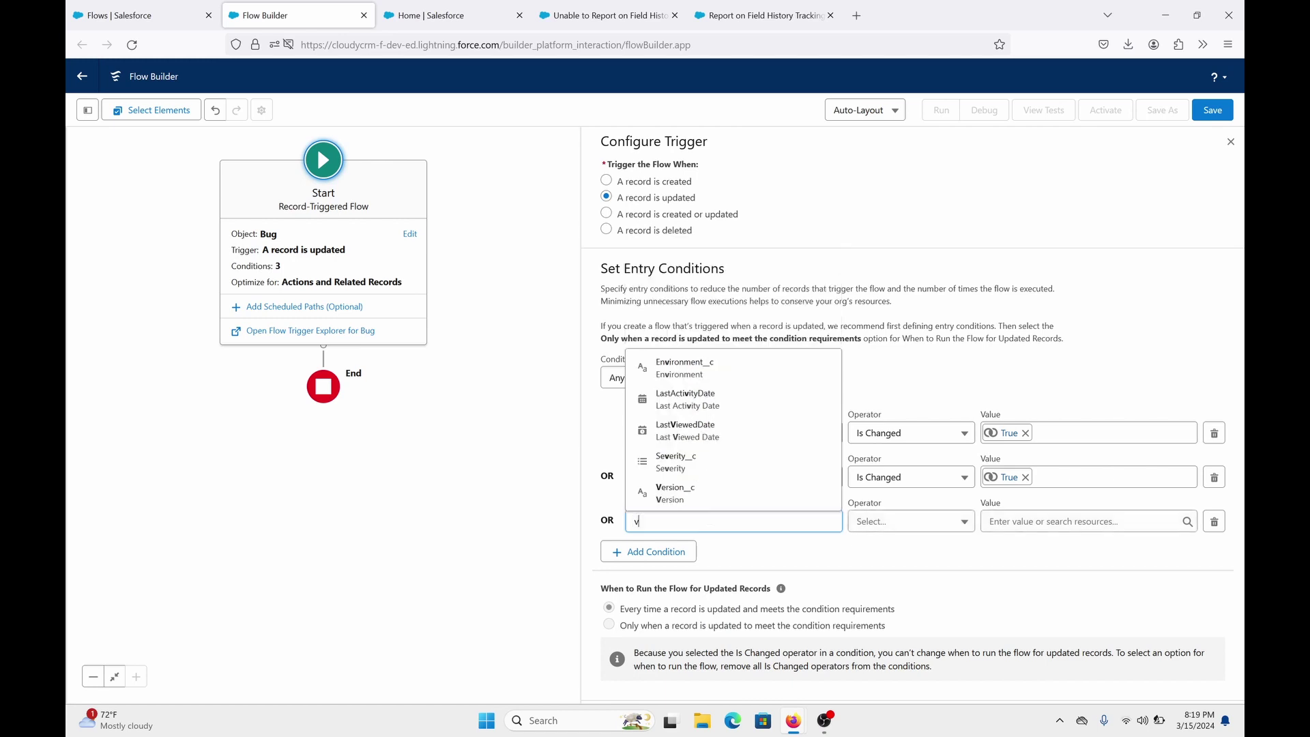
click(734, 489)
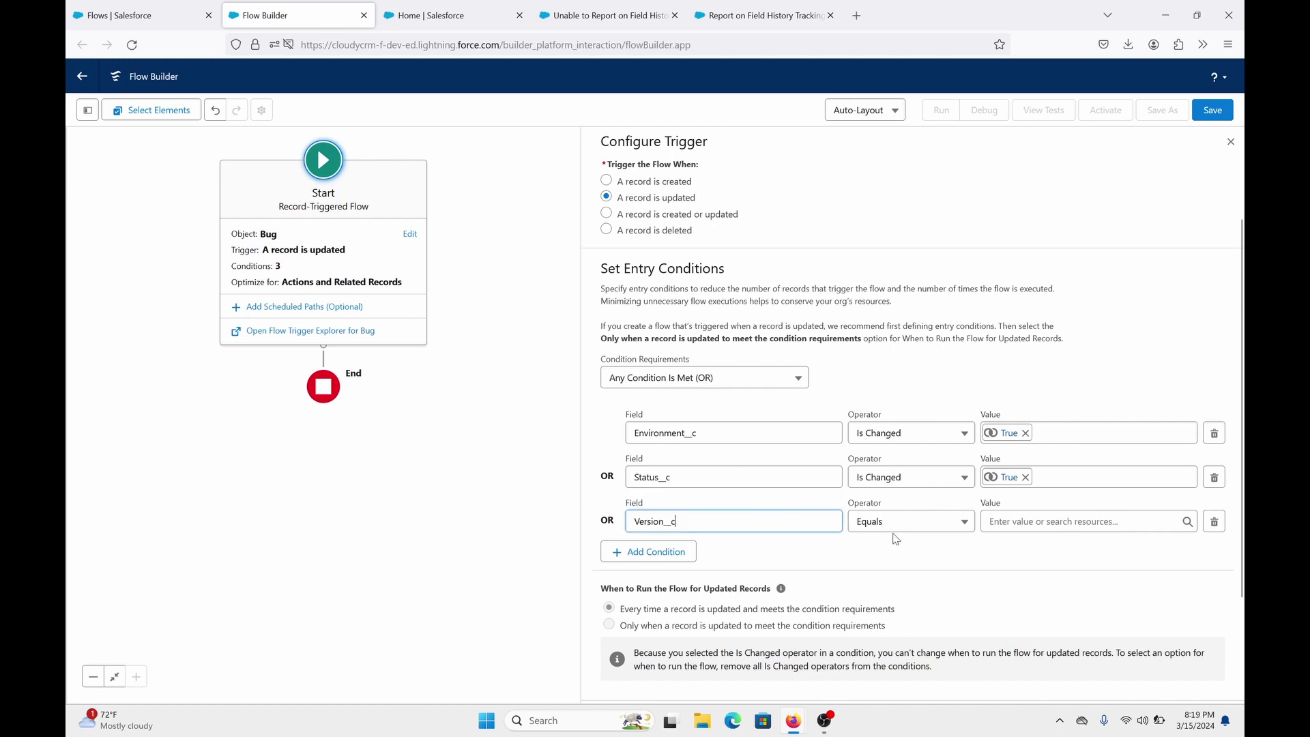
click(901, 532)
click(887, 491)
click(1008, 522)
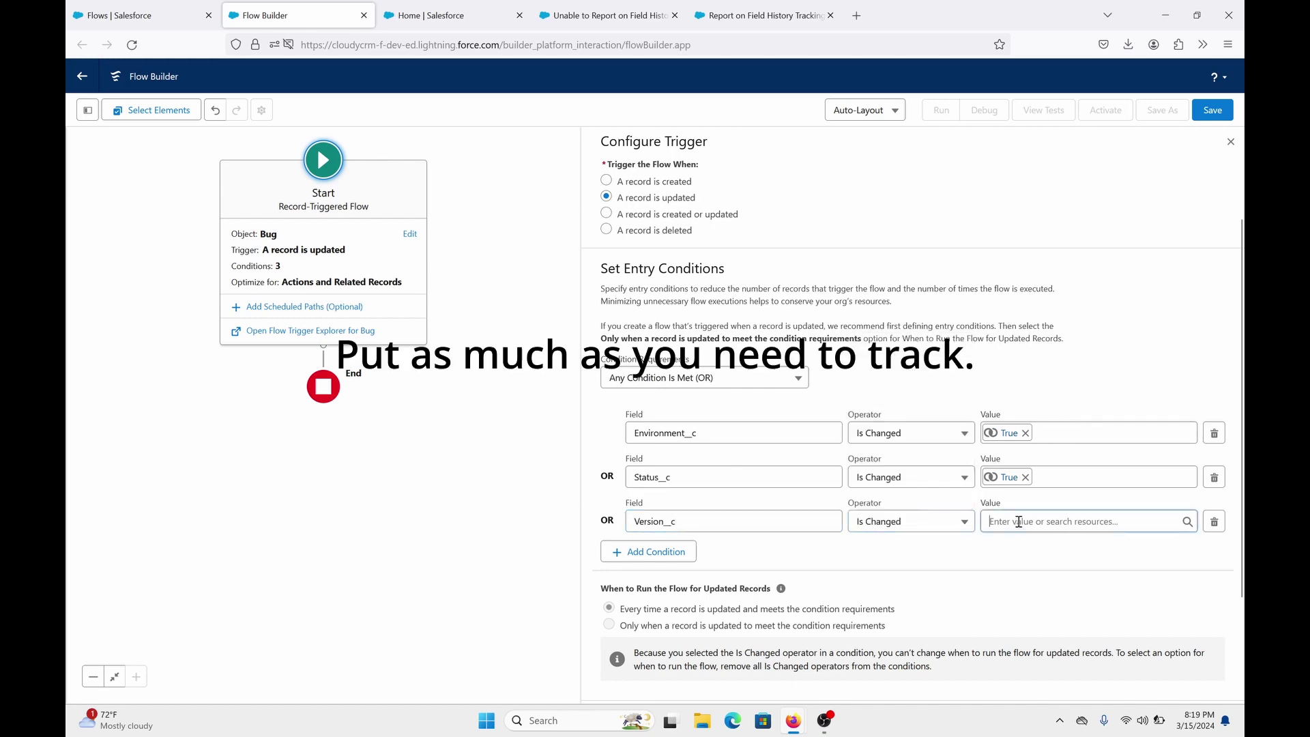
text(tr)
click(1050, 572)
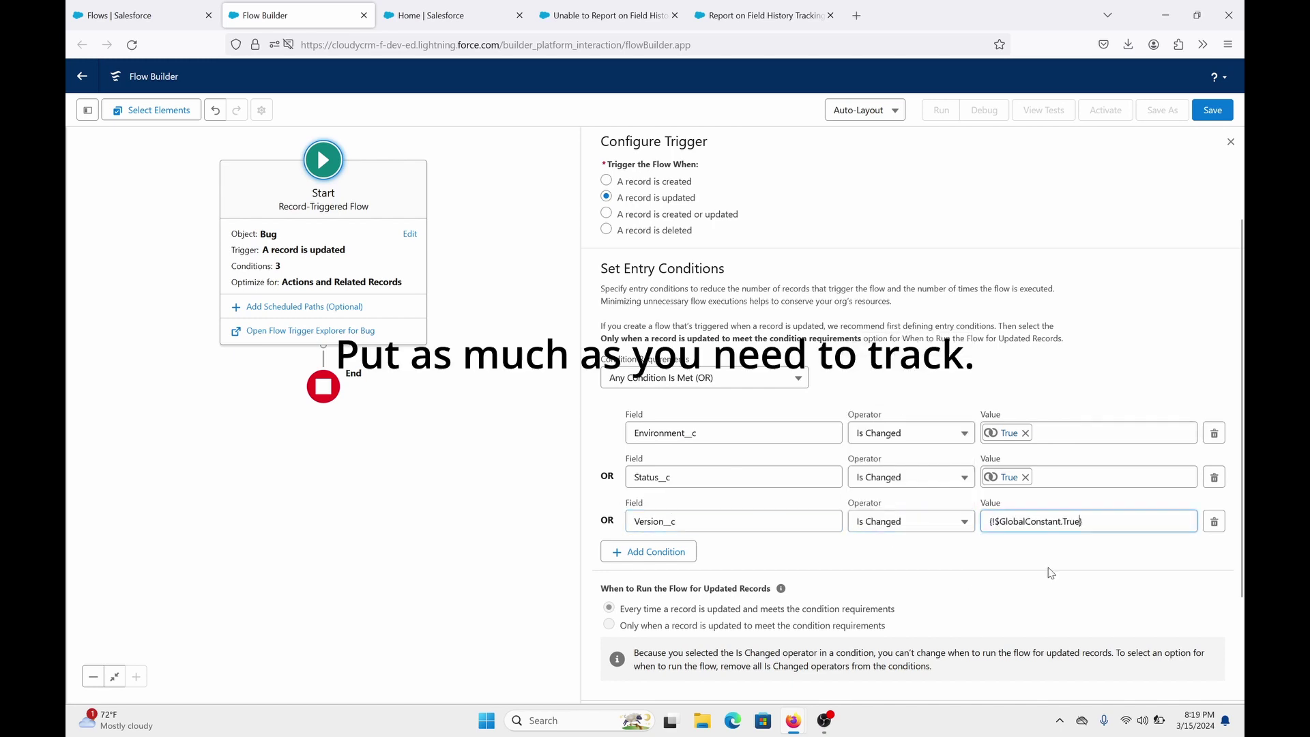
Add a fourth entry condition: Severity__c Is Changed with the value $GlobalConstant.True.
click(669, 554)
click(706, 564)
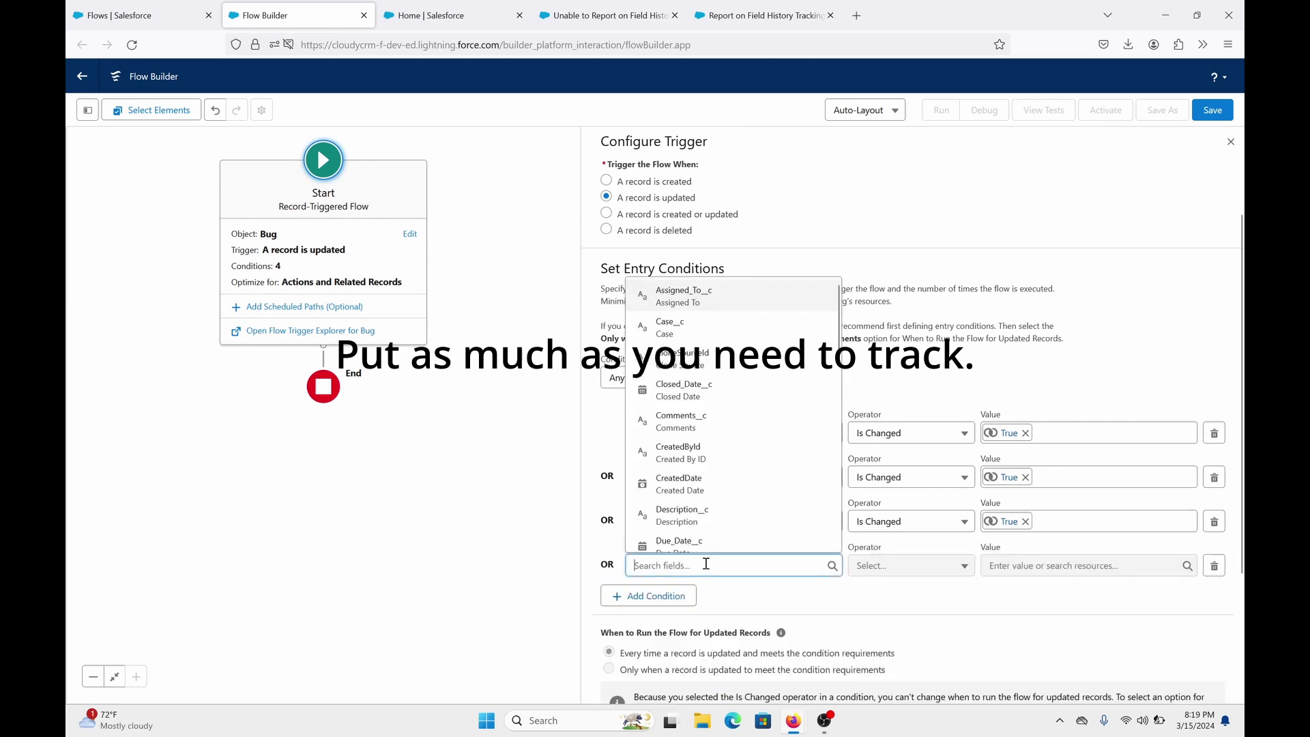
text(sev)
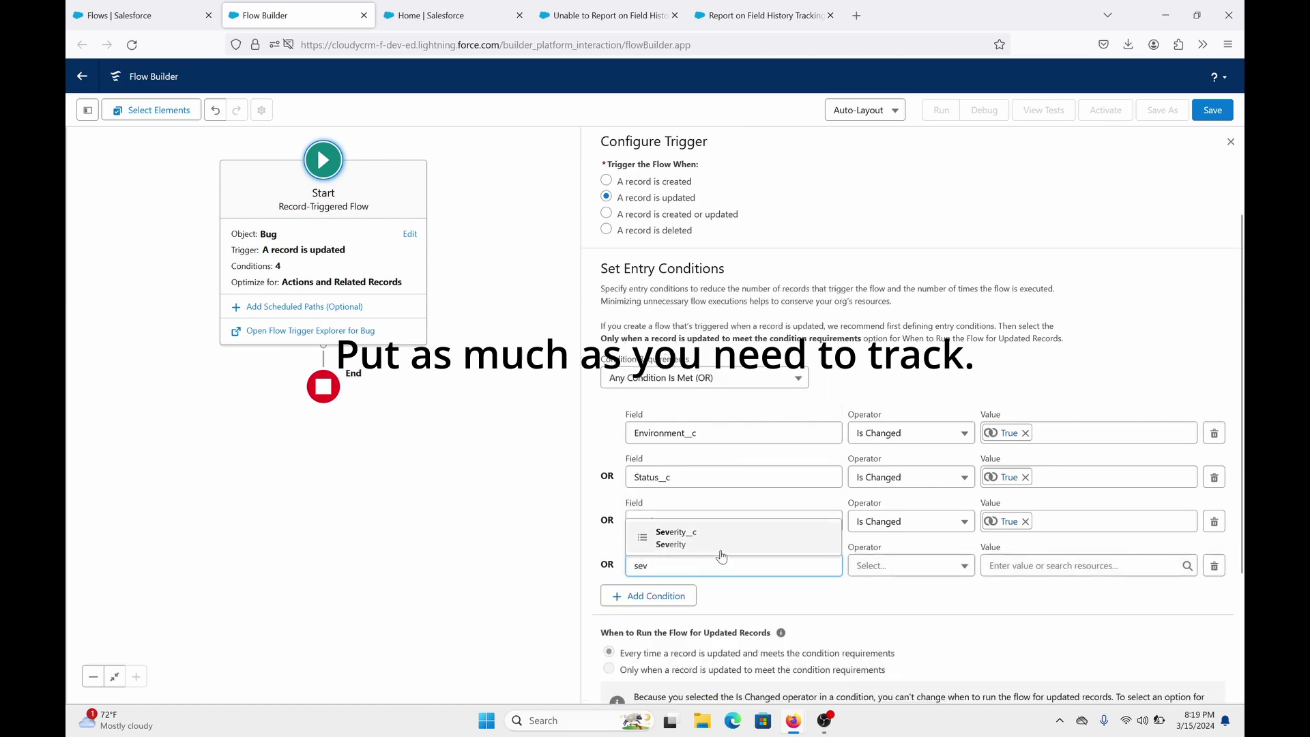
click(721, 538)
click(952, 573)
click(937, 564)
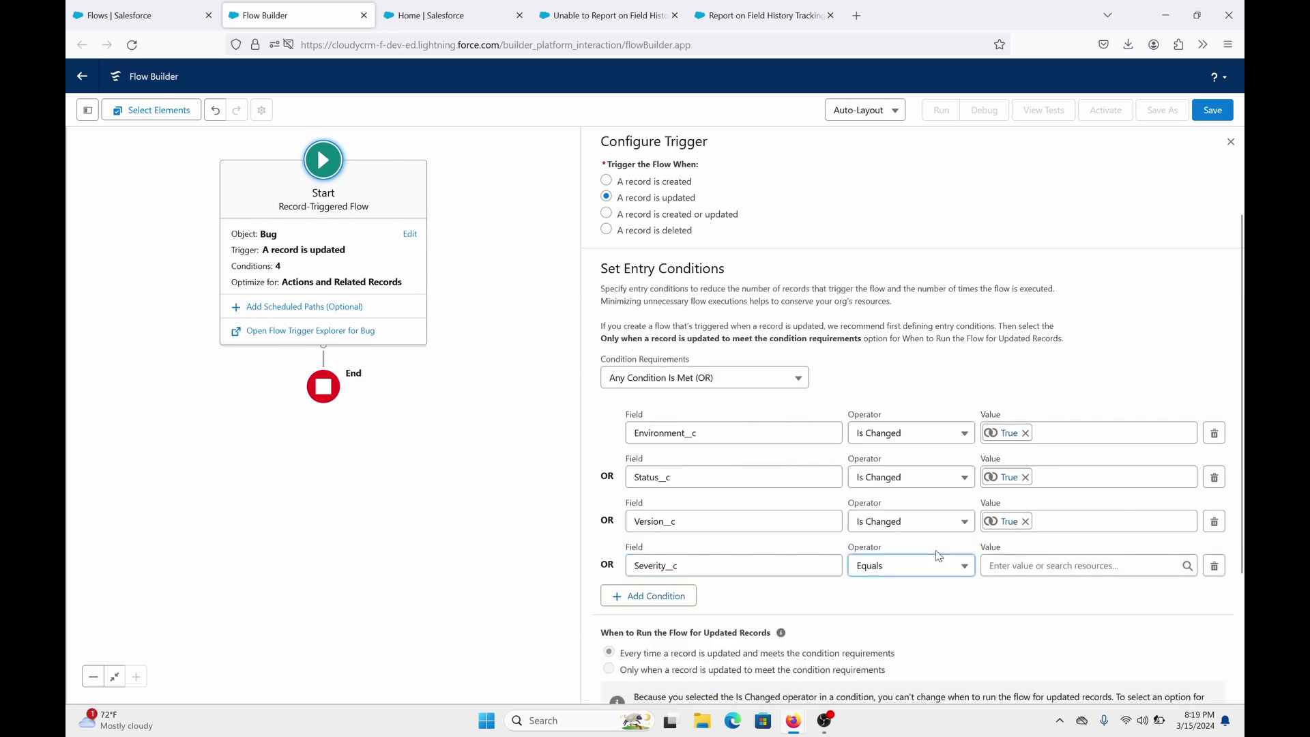
click(933, 568)
click(907, 536)
click(1010, 568)
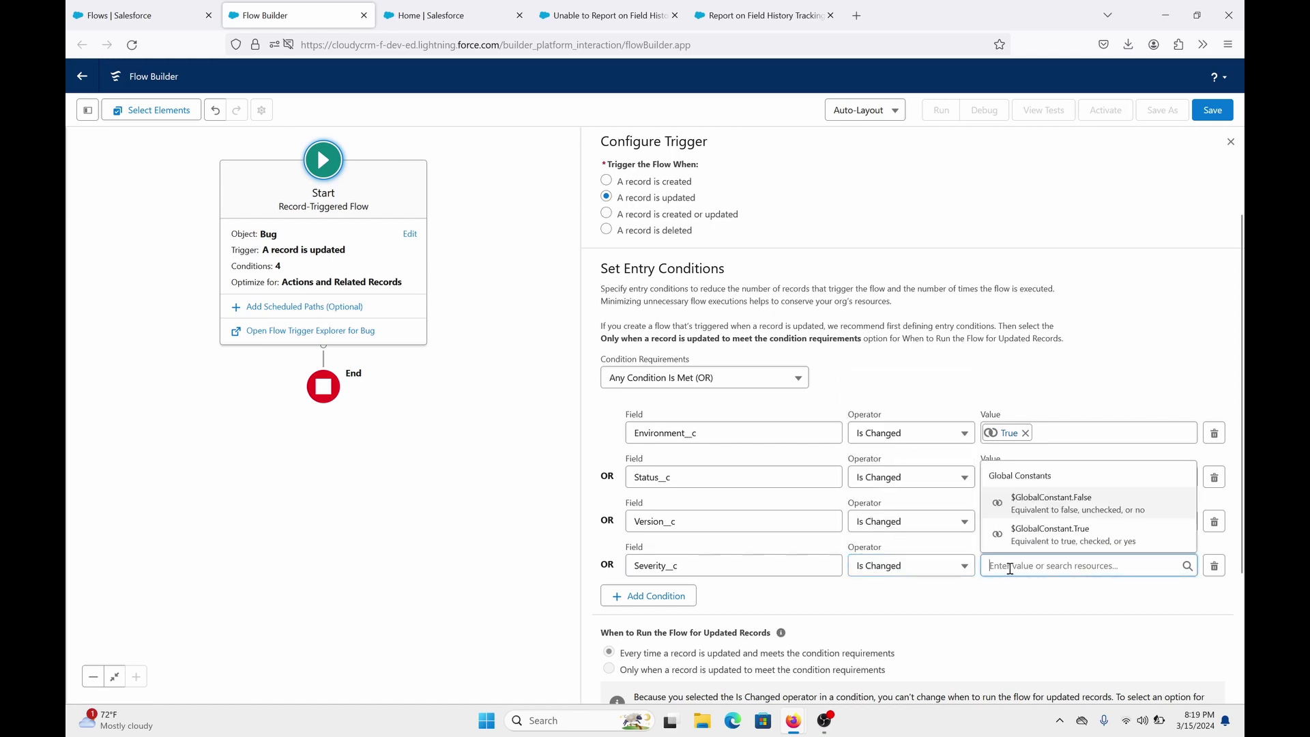
click(1040, 535)
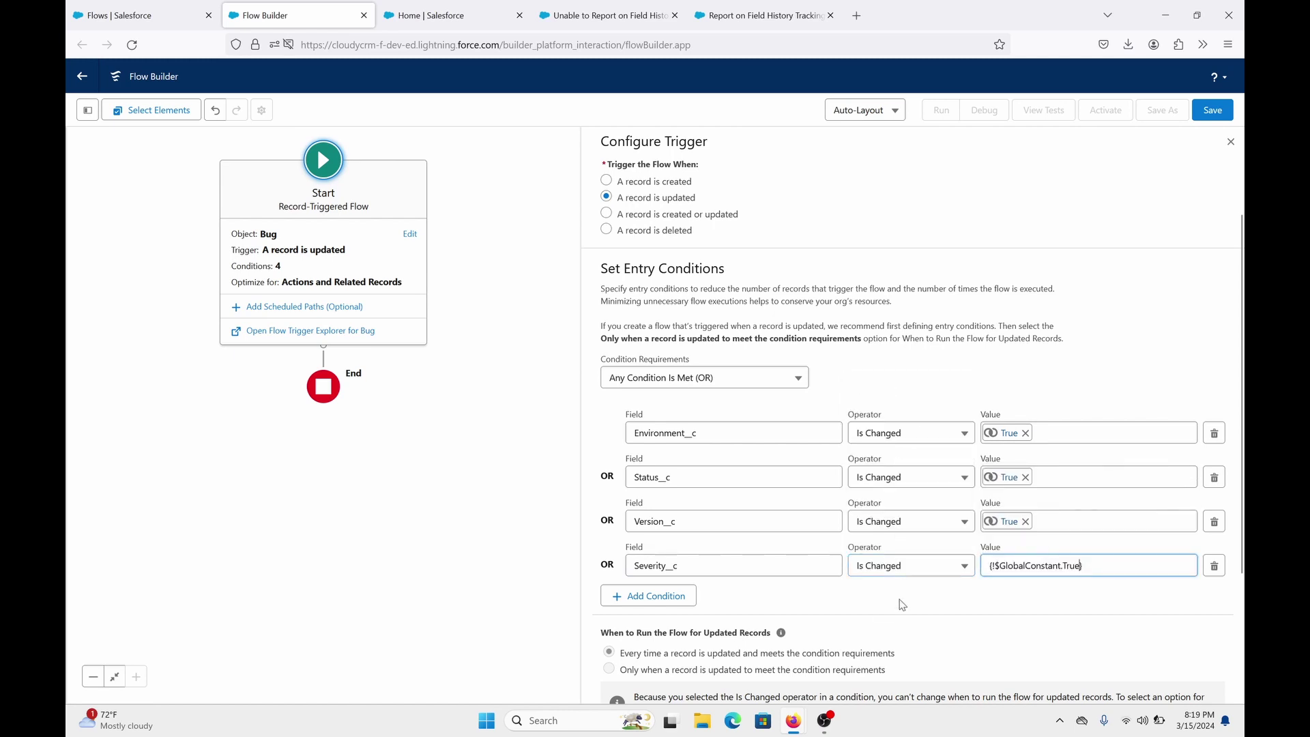
click(856, 625)
Save the flow with the label Bug History Flow POC.
scroll(856, 625, down, 3)
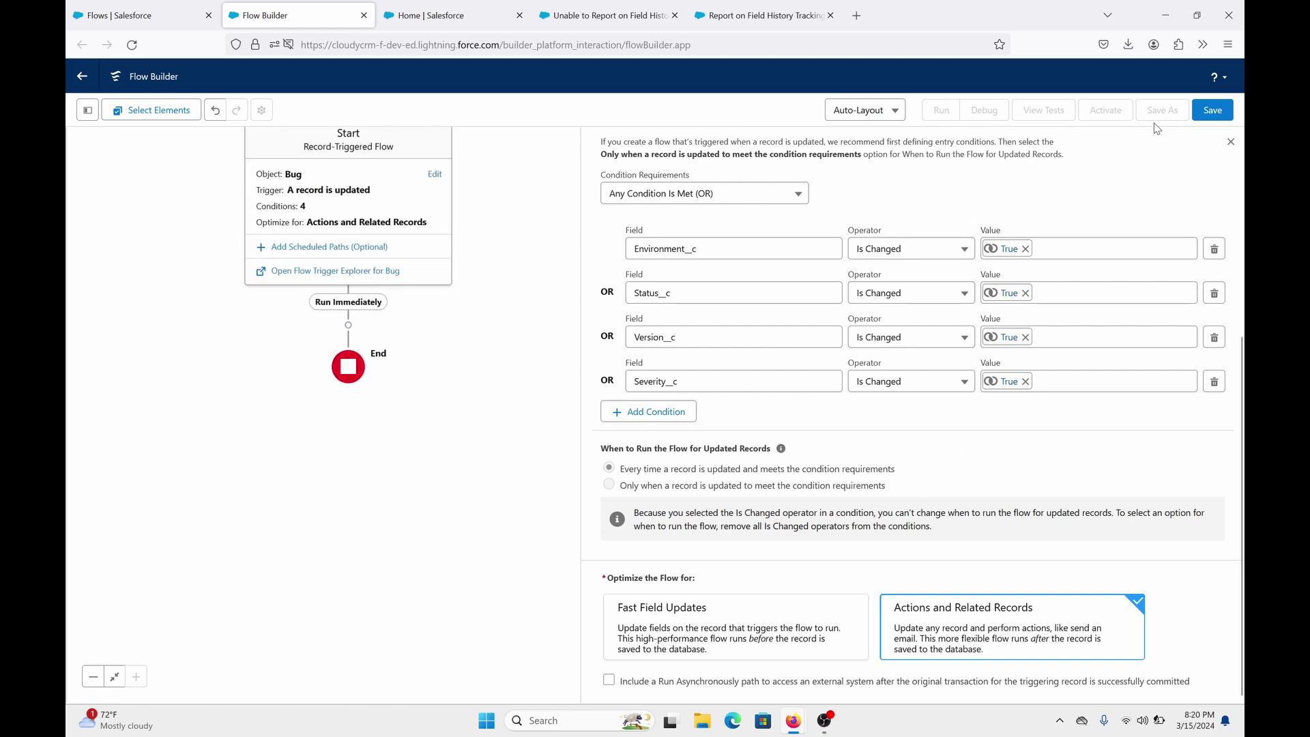
click(1211, 116)
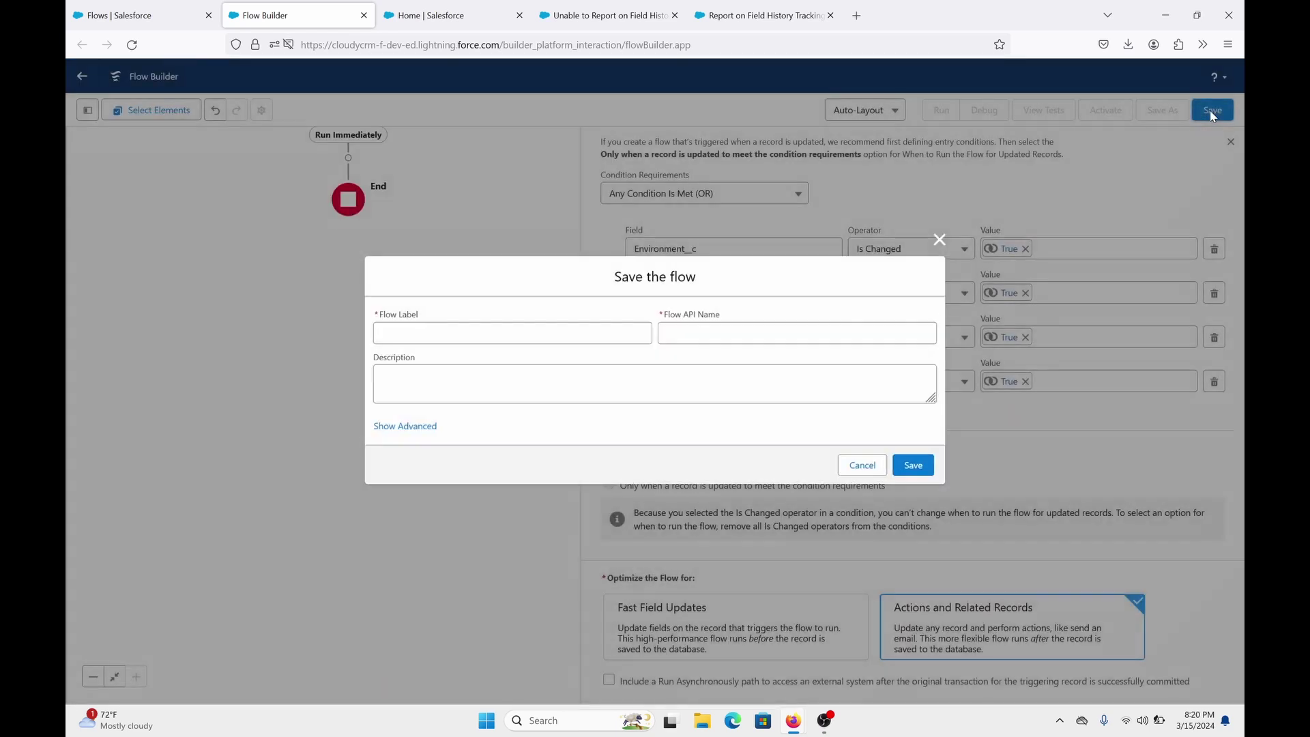
click(617, 338)
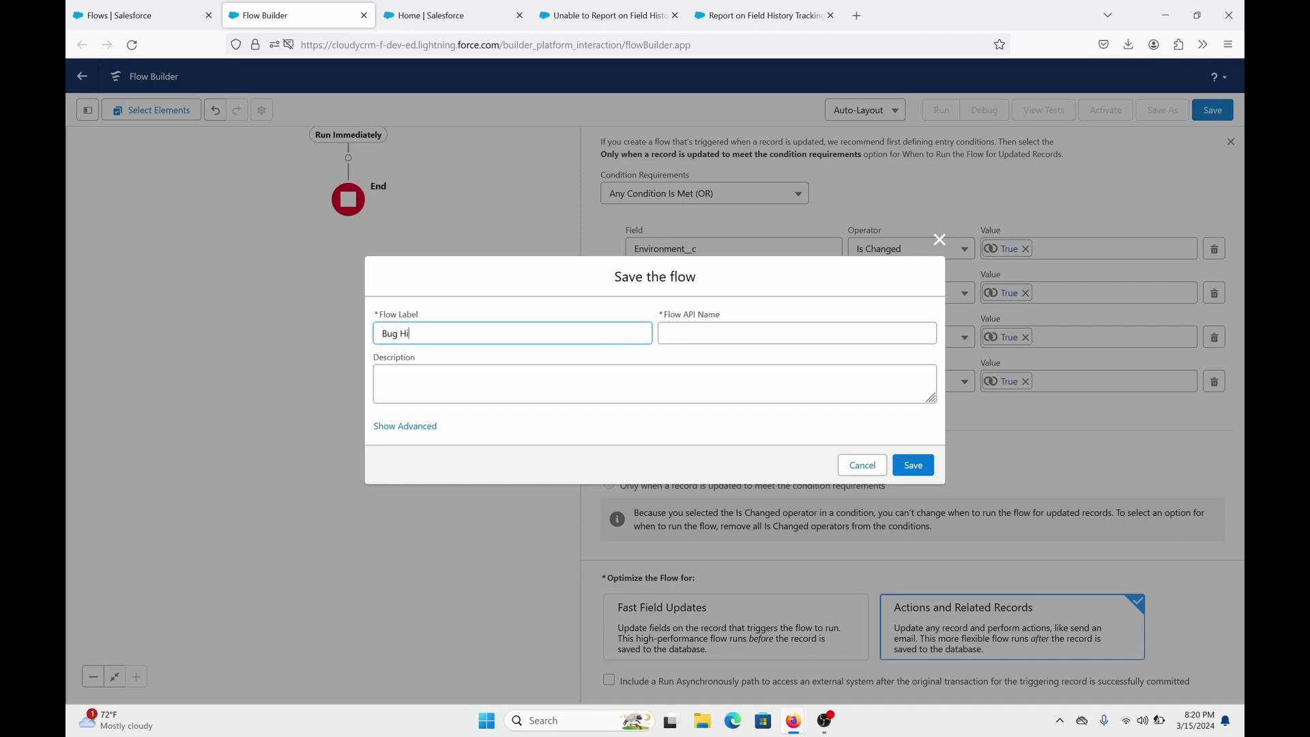
text(Bug History Flow POC)
key(Tab)
click(914, 470)
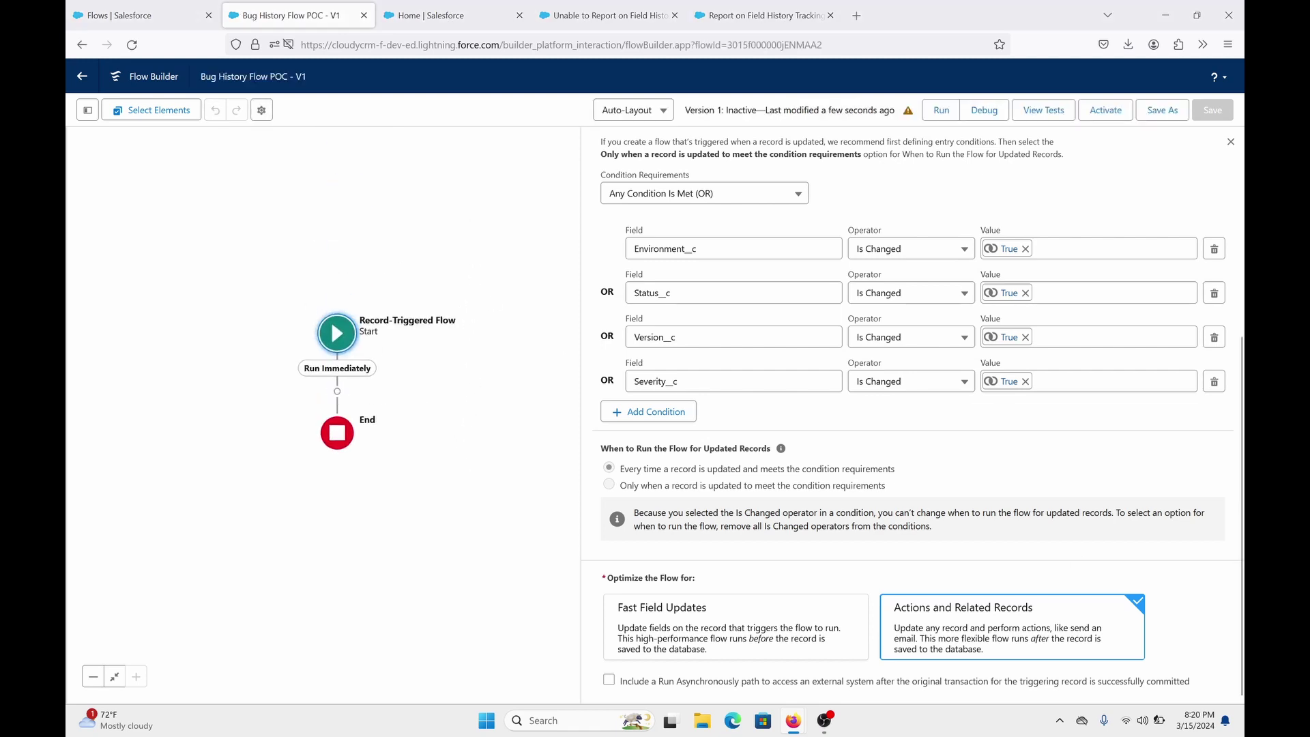
Add a Decision element after the start labelled "Did Env Change?" and label its first outcome Yes.
click(337, 392)
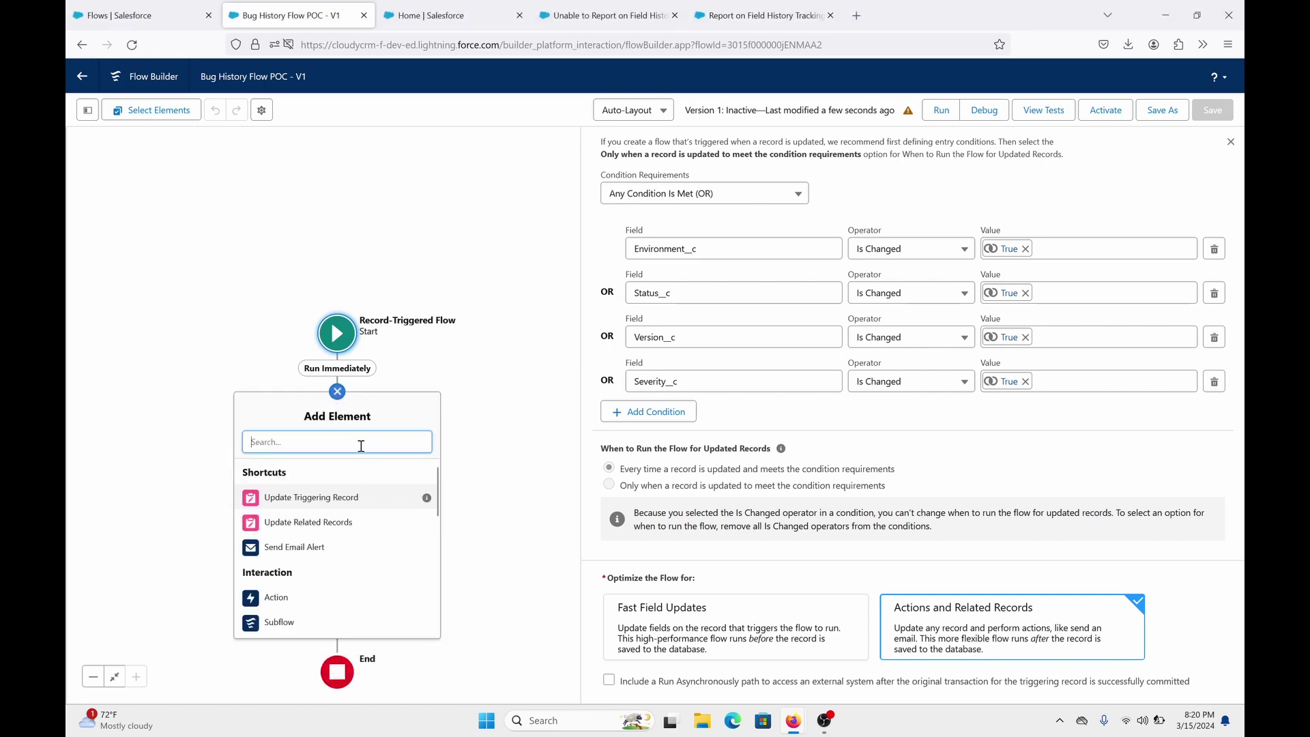
text(dec)
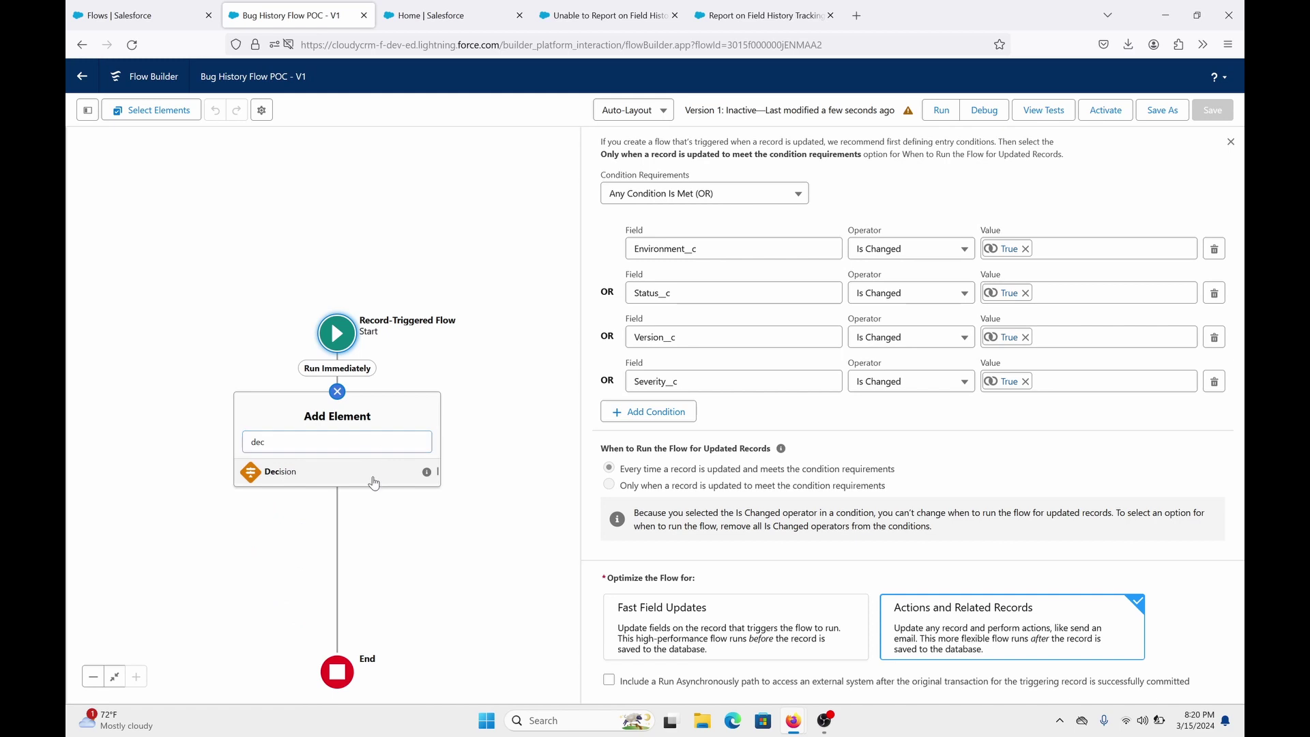
click(385, 481)
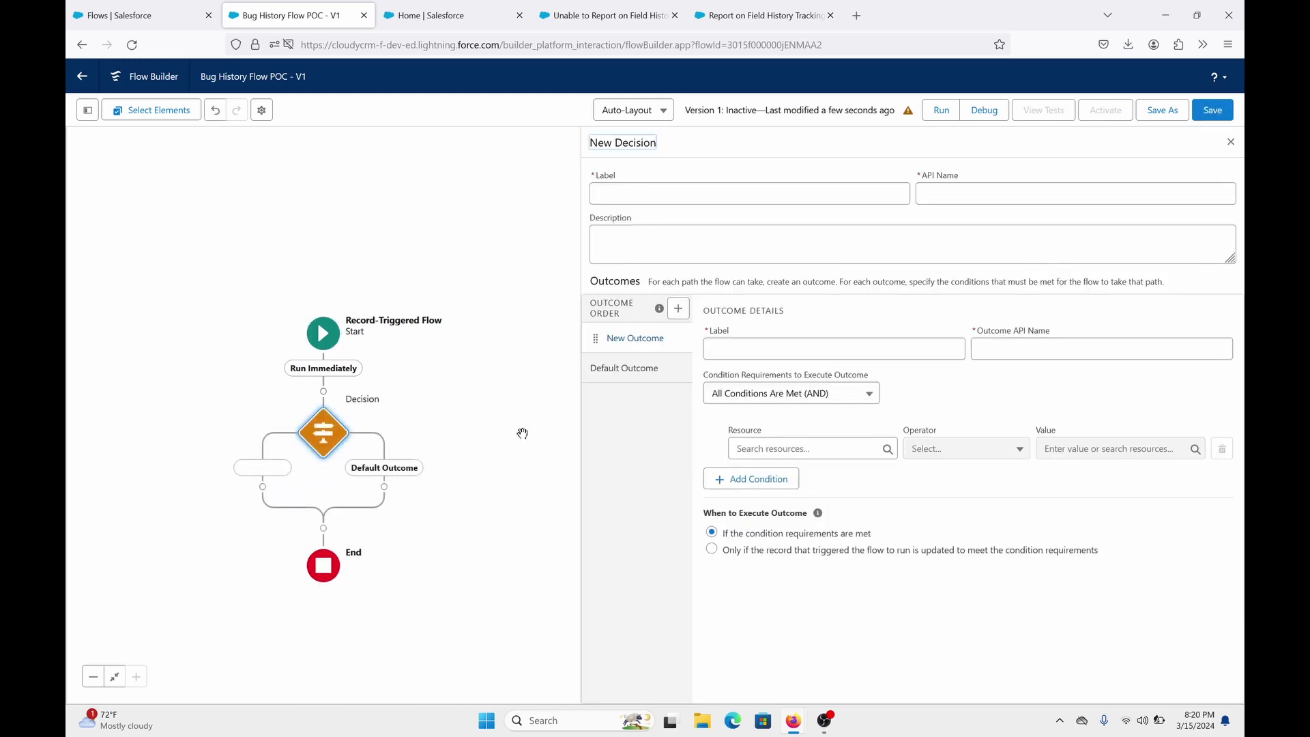
click(672, 200)
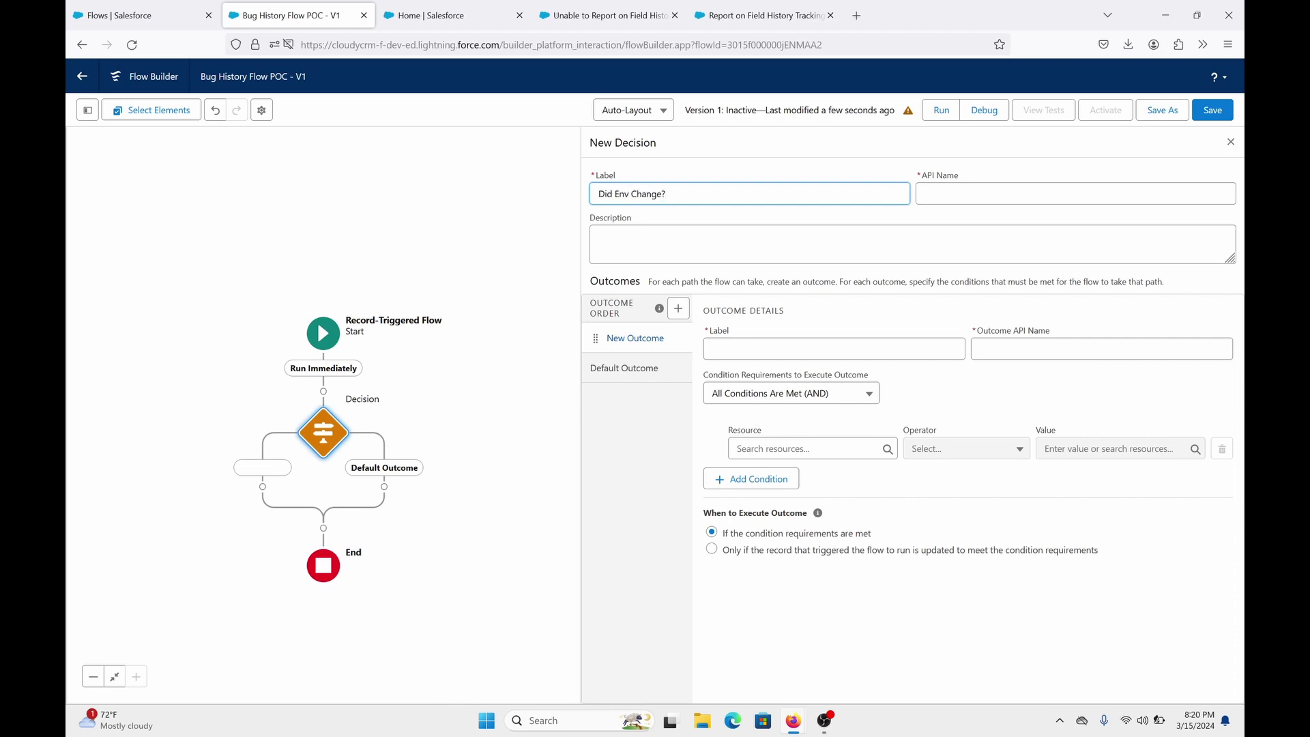
key(Tab)
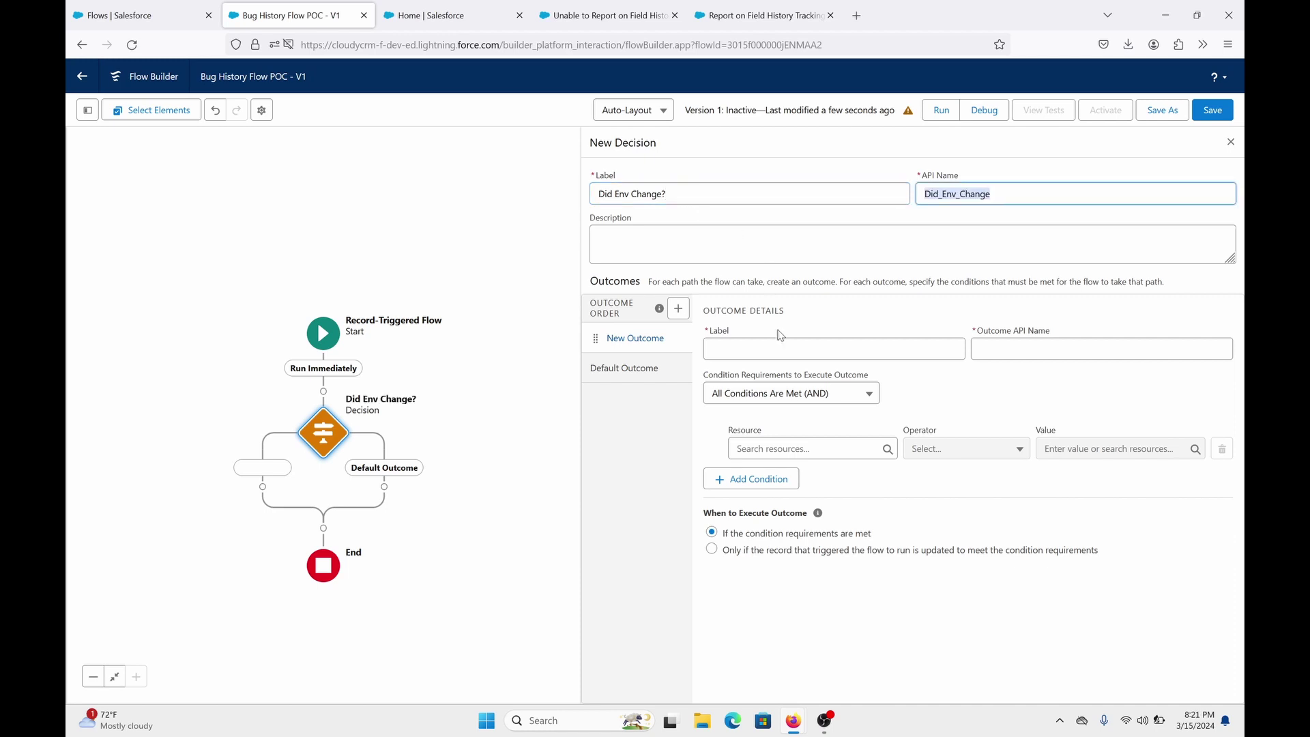
click(781, 350)
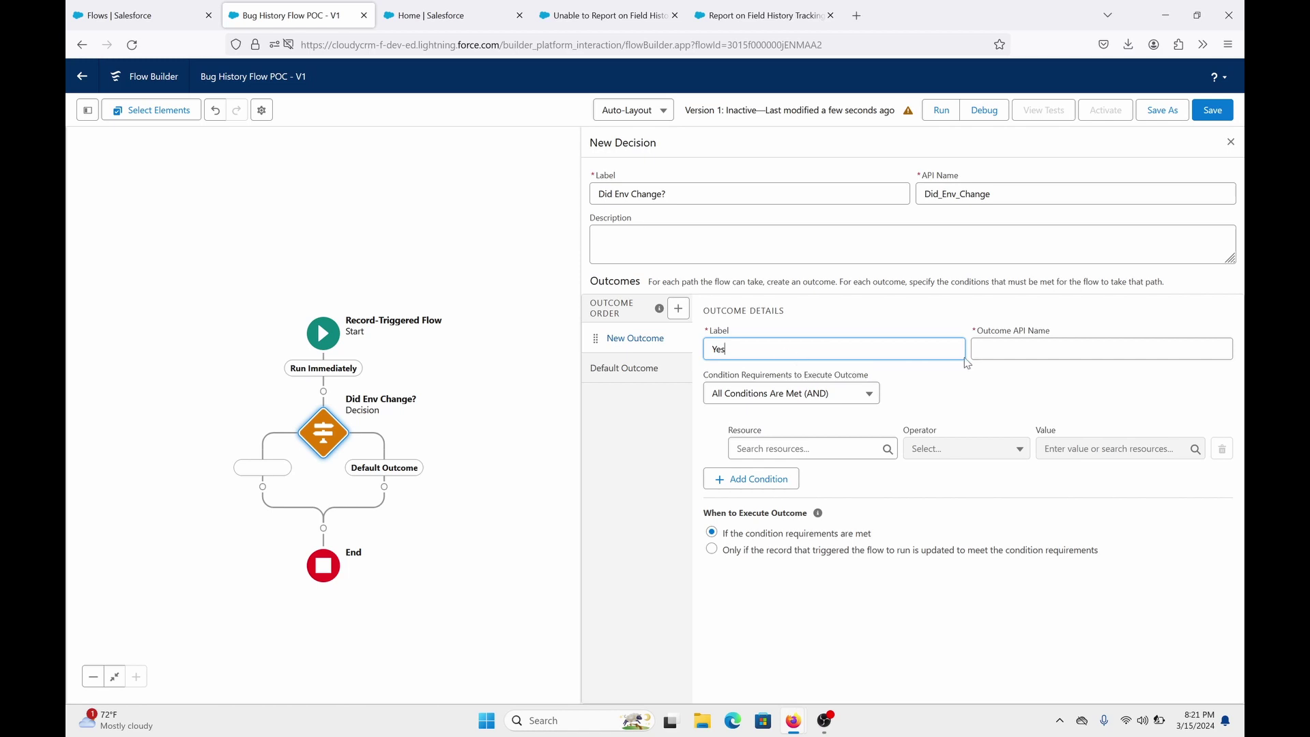
click(1036, 346)
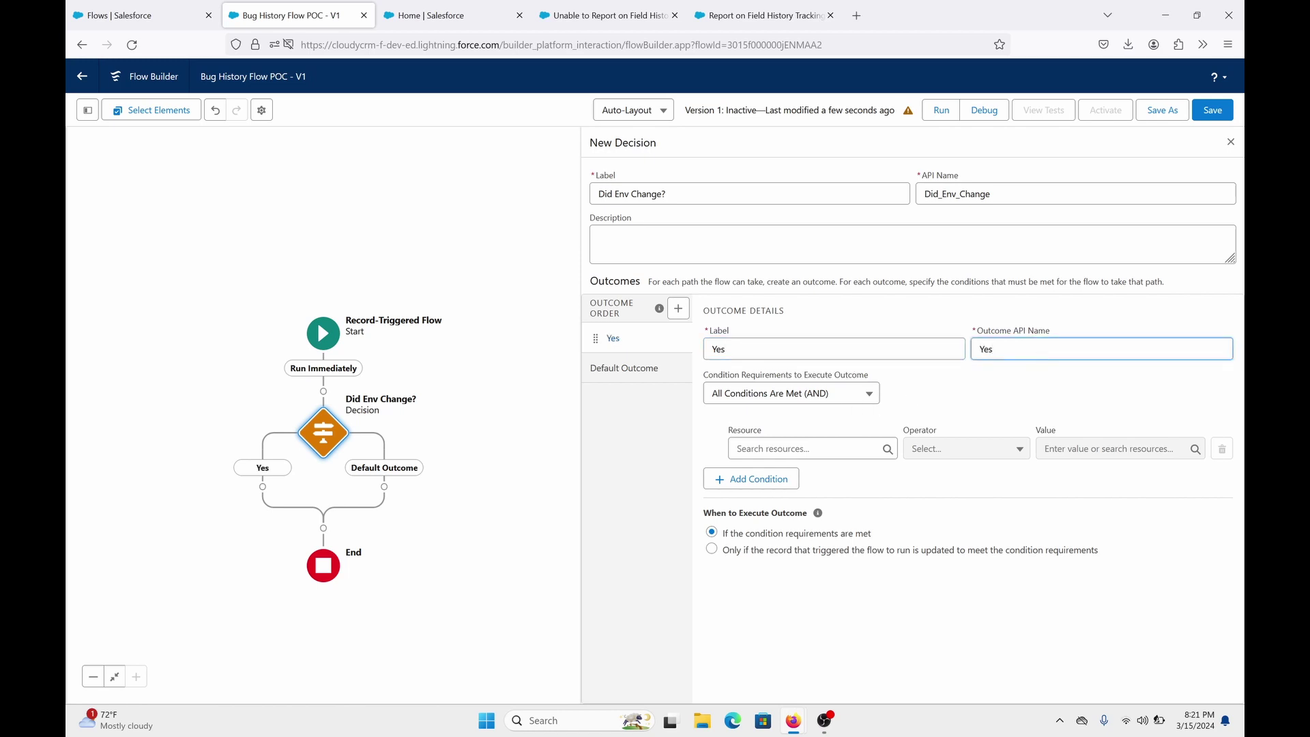
Define the Yes outcome's condition as $Record > Environment Does Not Equal $Record__Prior > Environment.
click(842, 449)
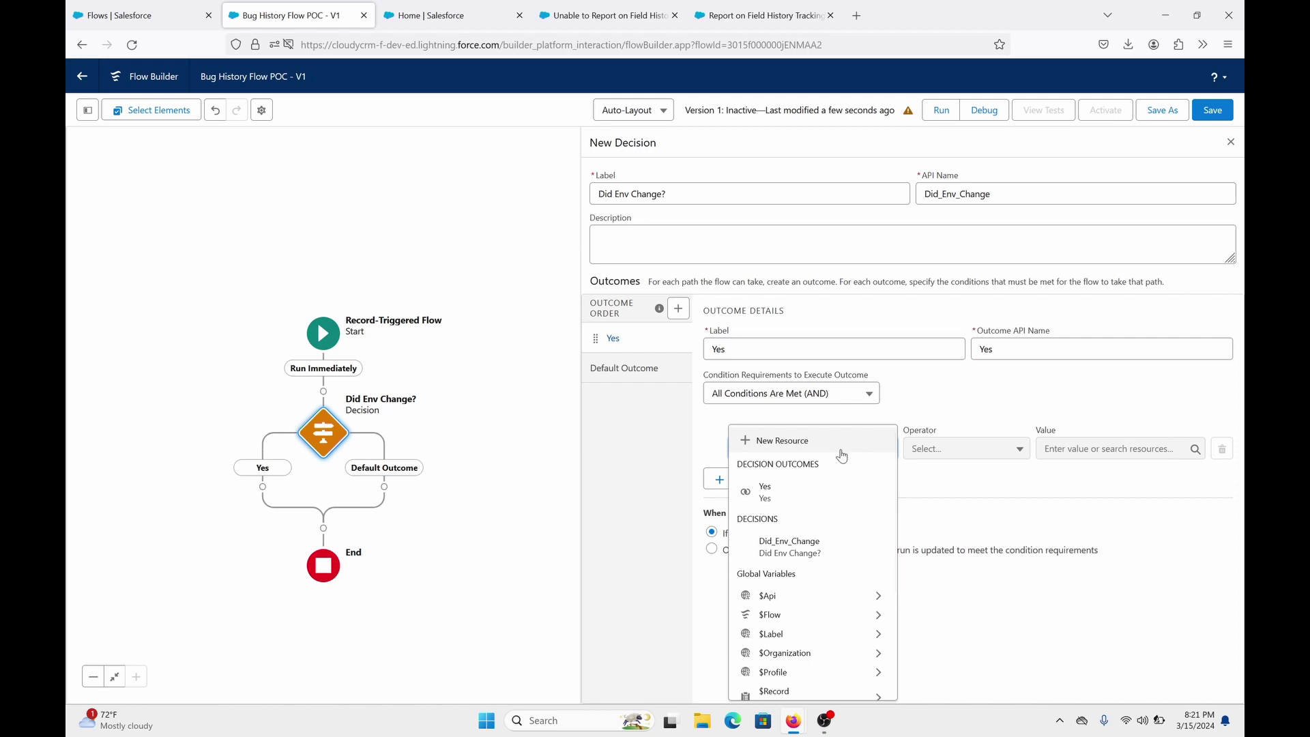
text(rec)
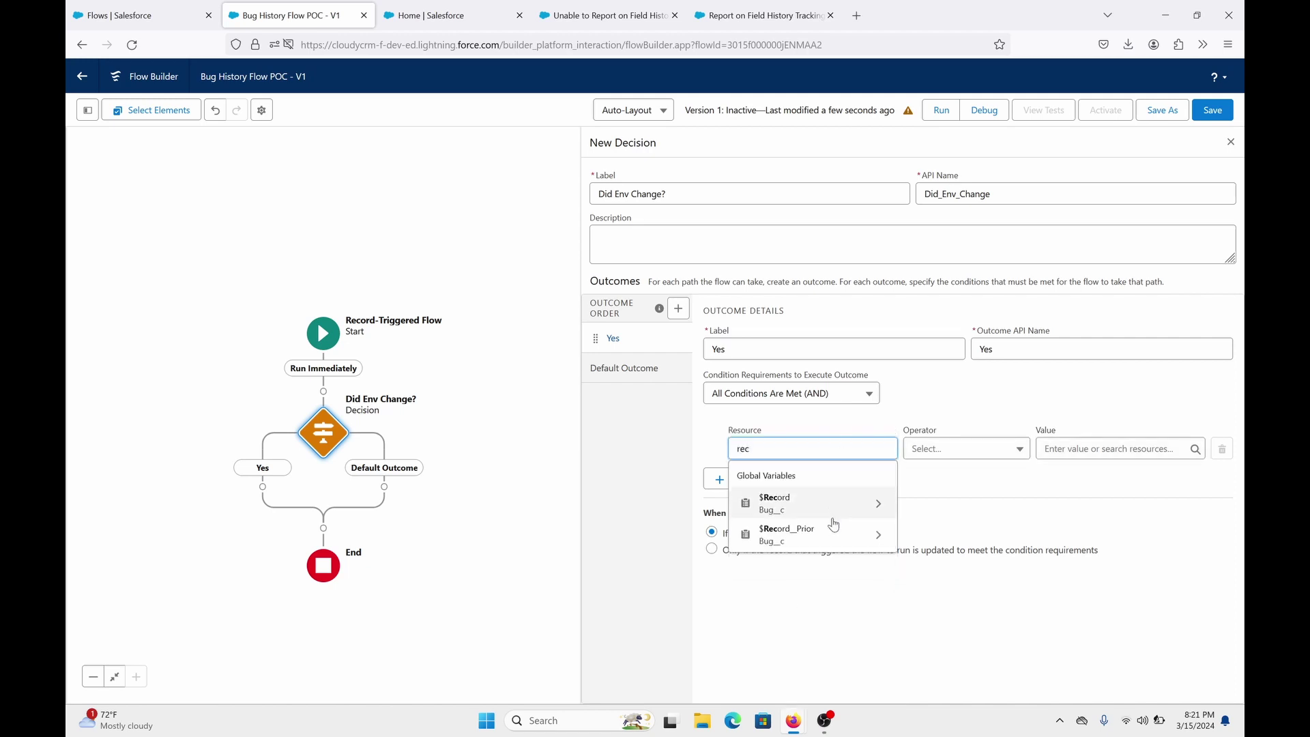
click(812, 505)
text(env)
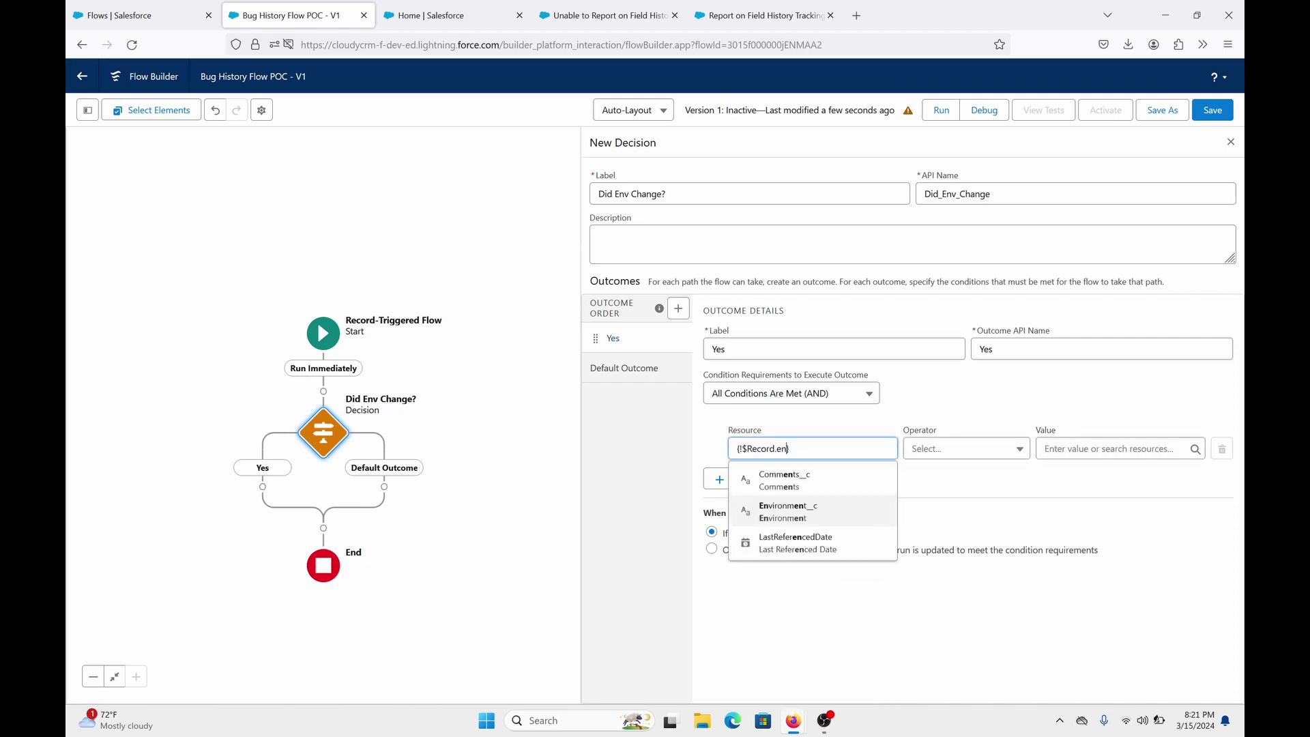
click(822, 512)
click(957, 448)
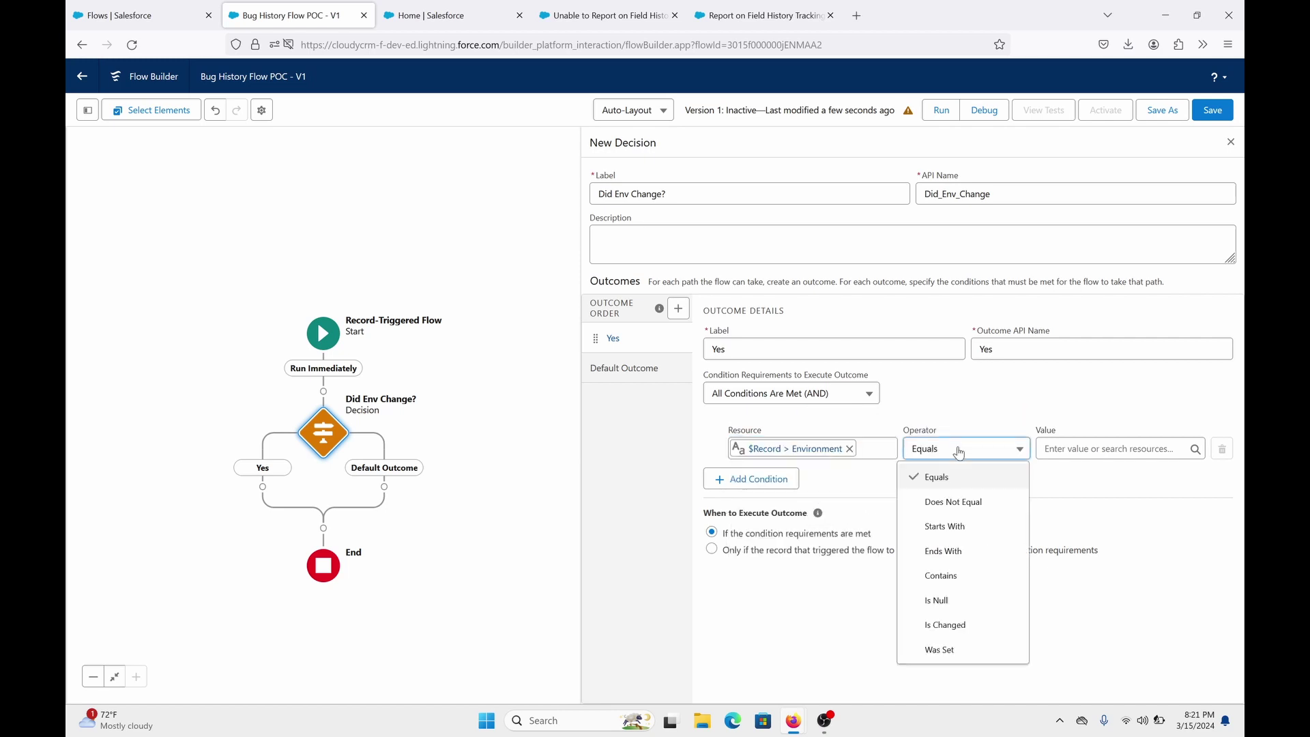
click(968, 502)
click(1089, 450)
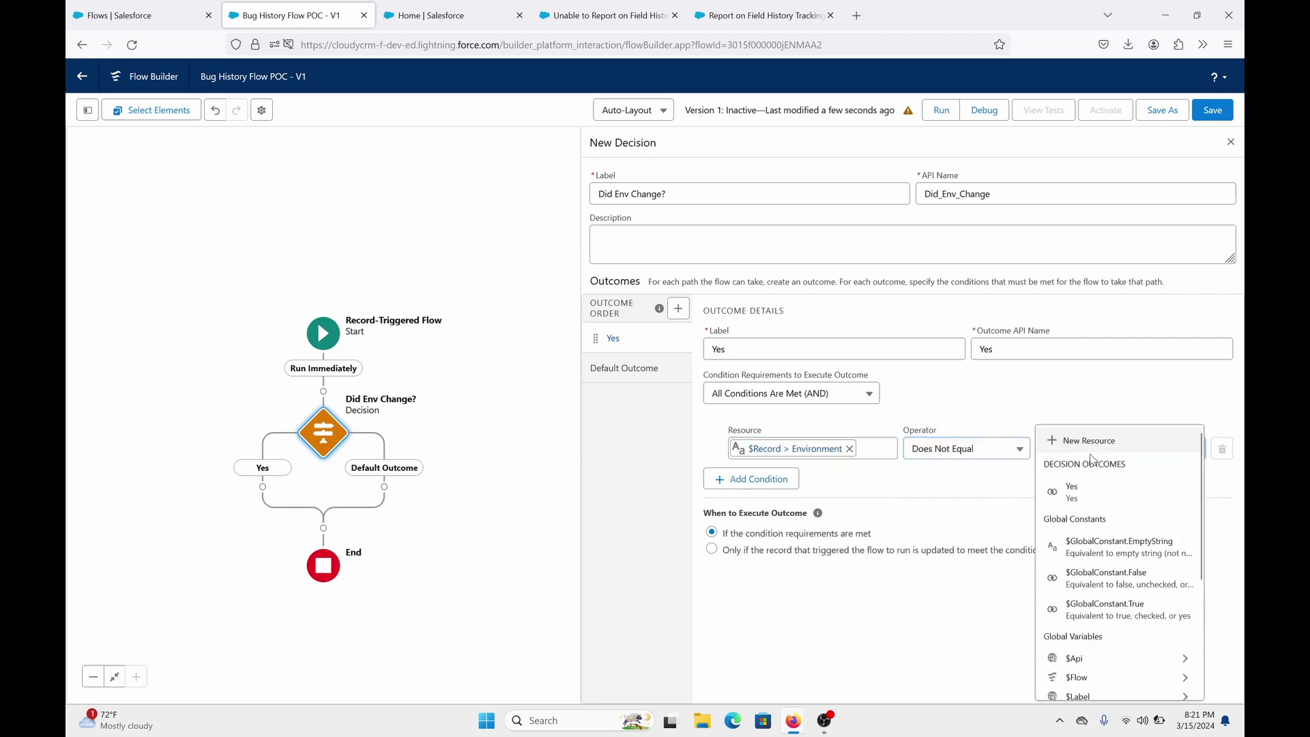
text(rec)
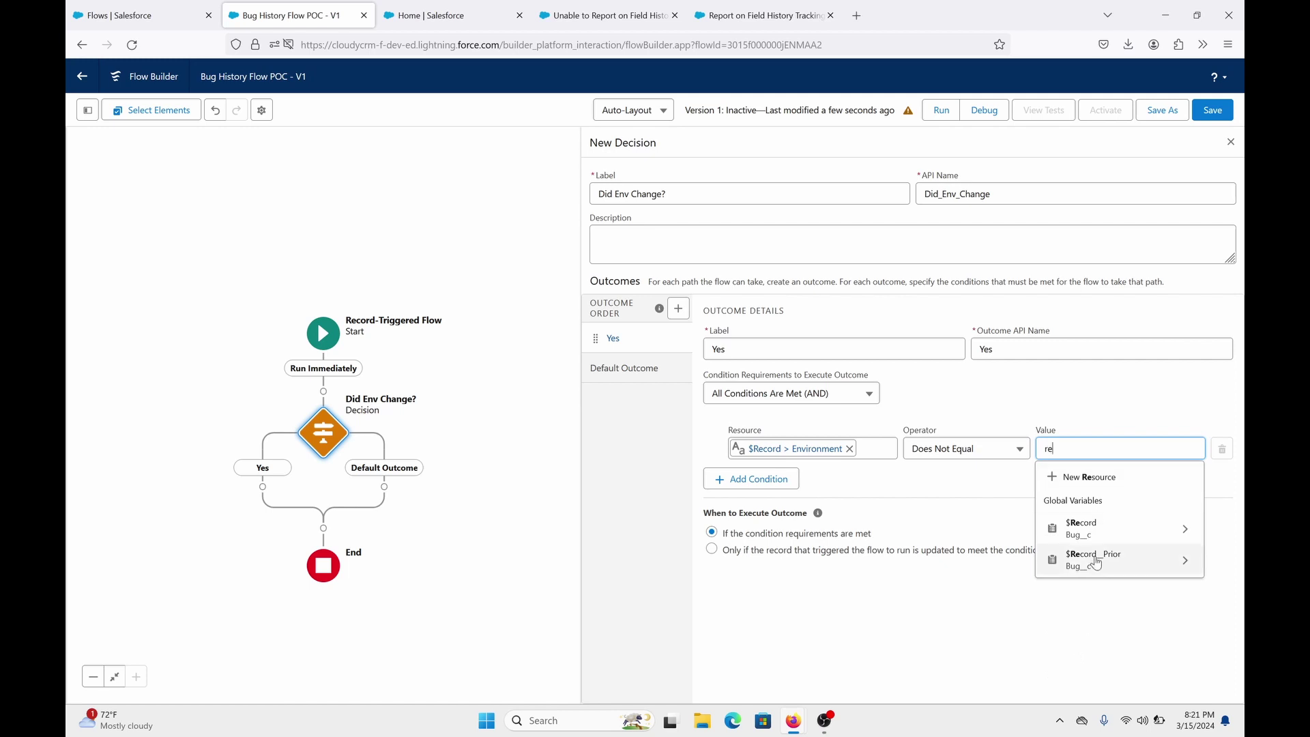
click(1092, 554)
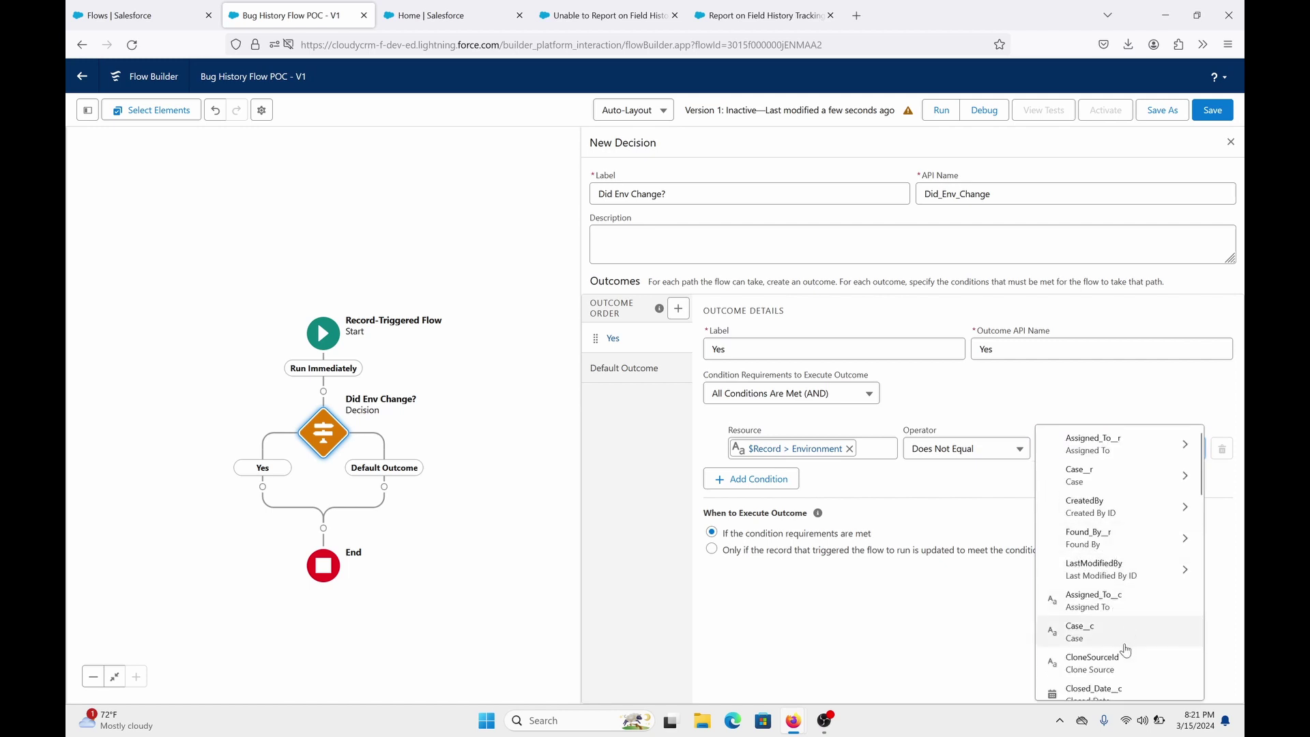
scroll(1119, 631, down, 3)
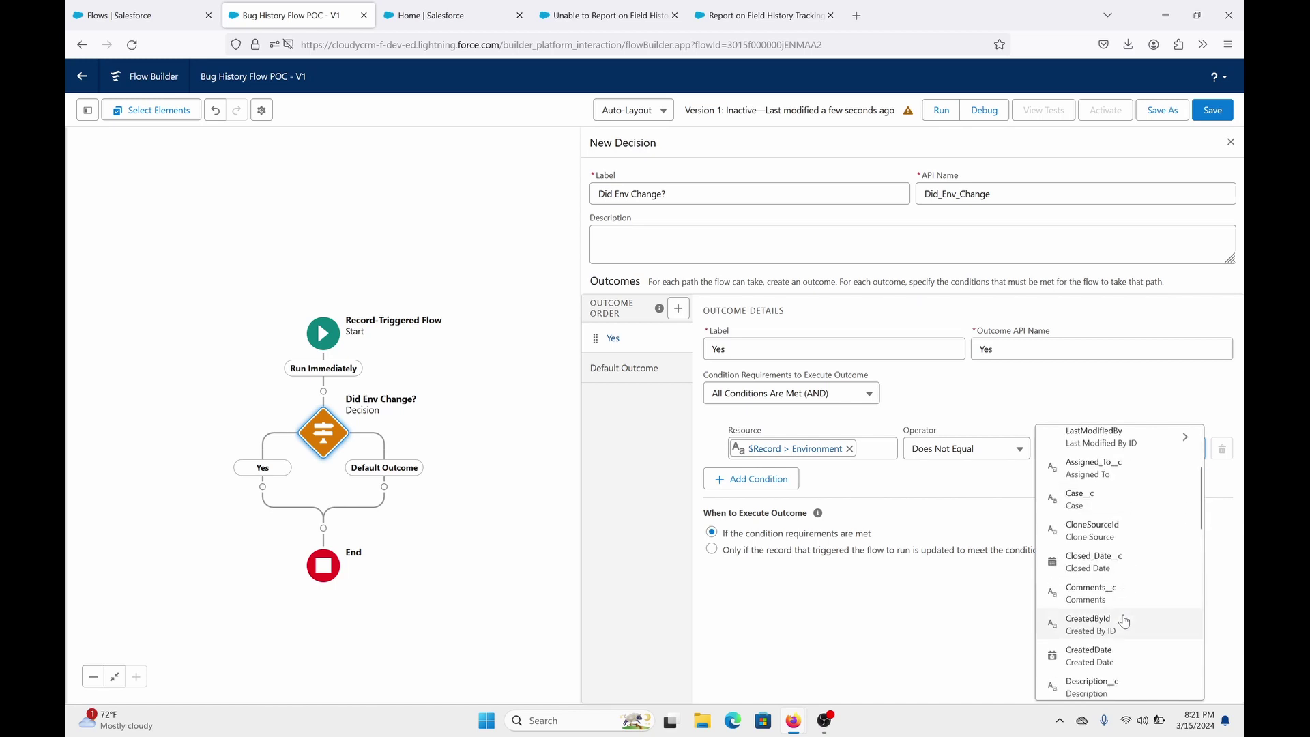
text({!$Record__Prior.Environment__c})
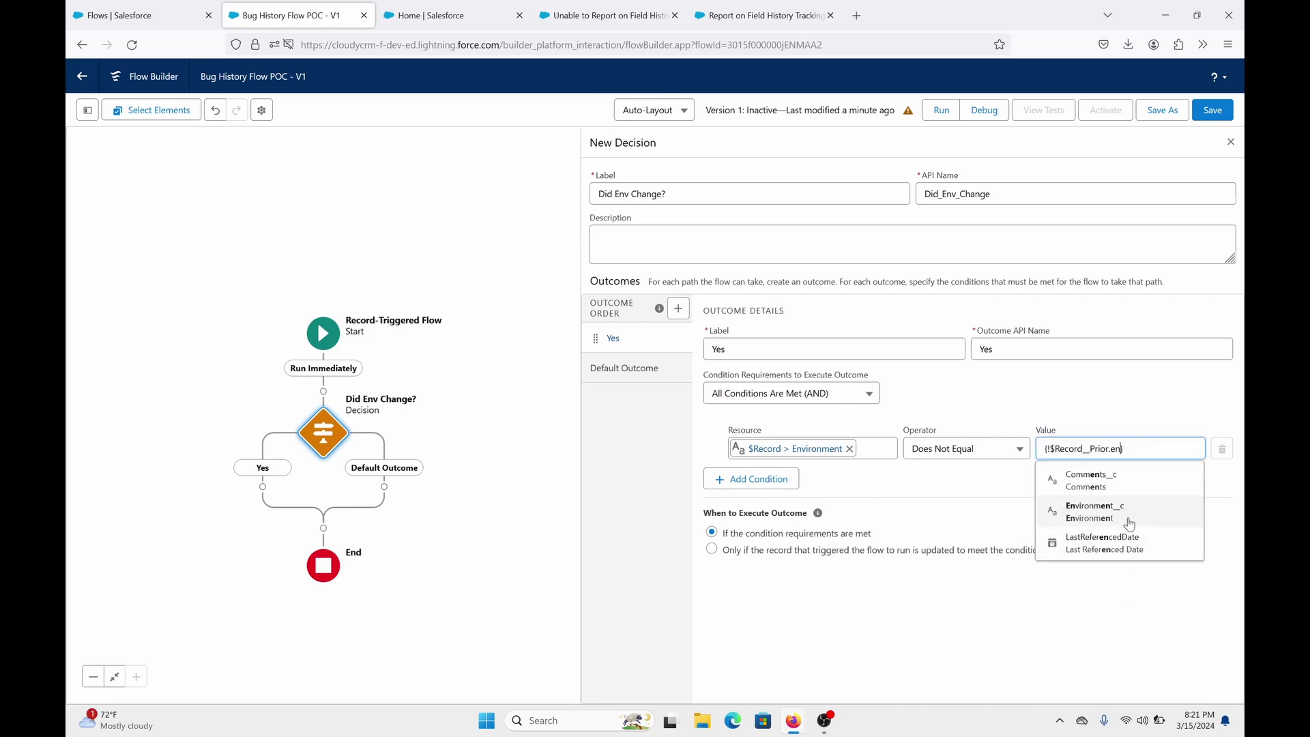
click(1054, 491)
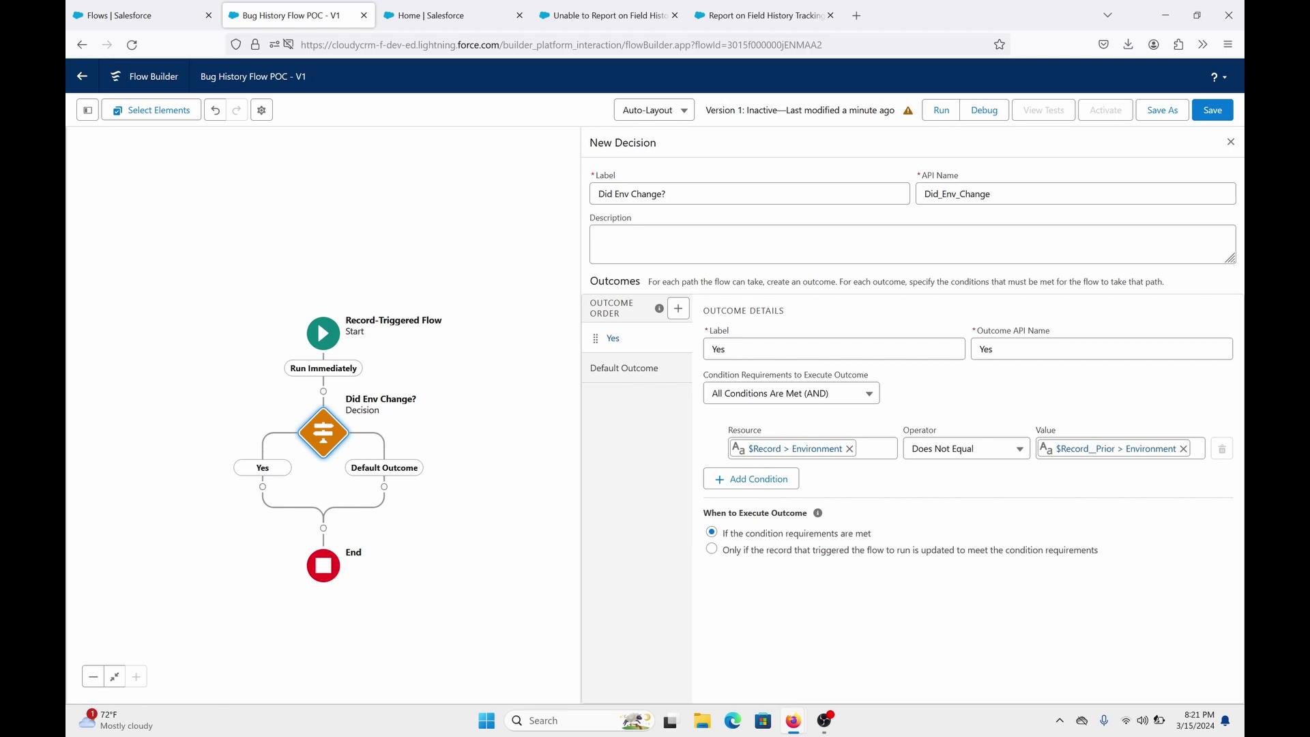
Add a Create Records element on the decision's Yes path and label it Create Env Value.
click(263, 486)
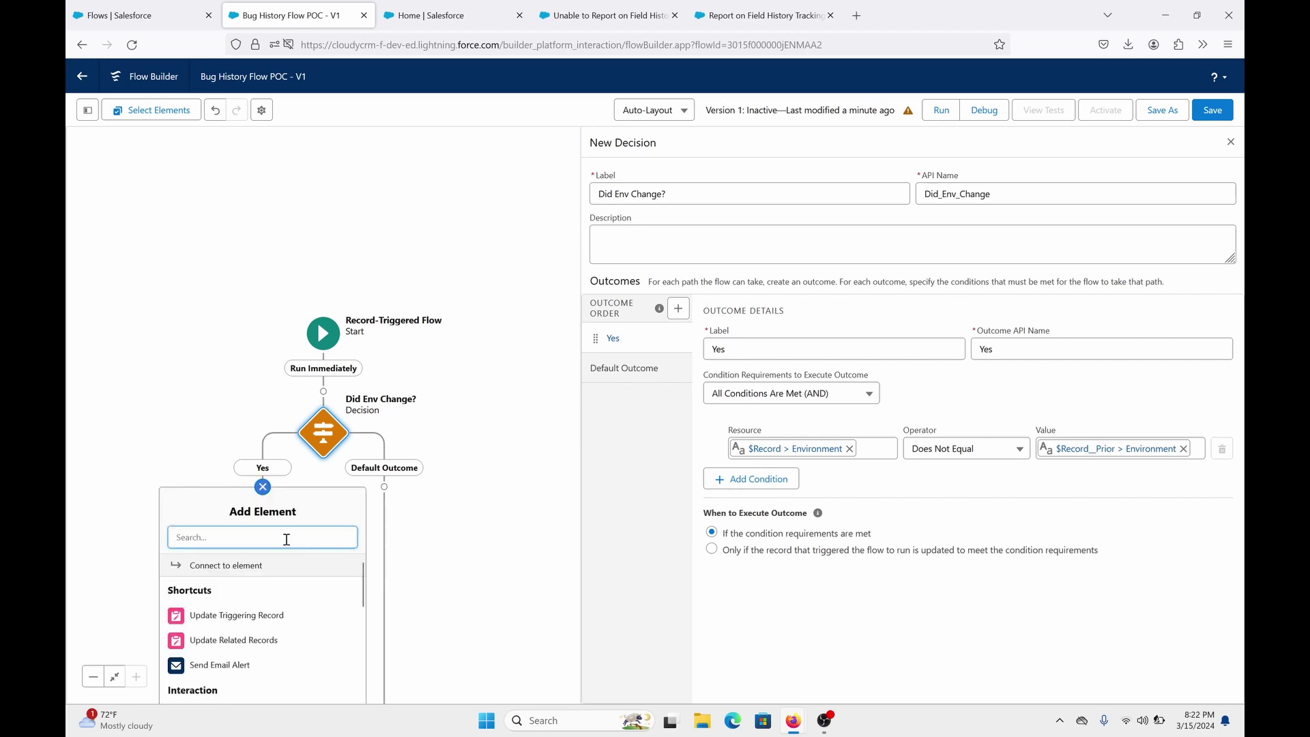
text(create)
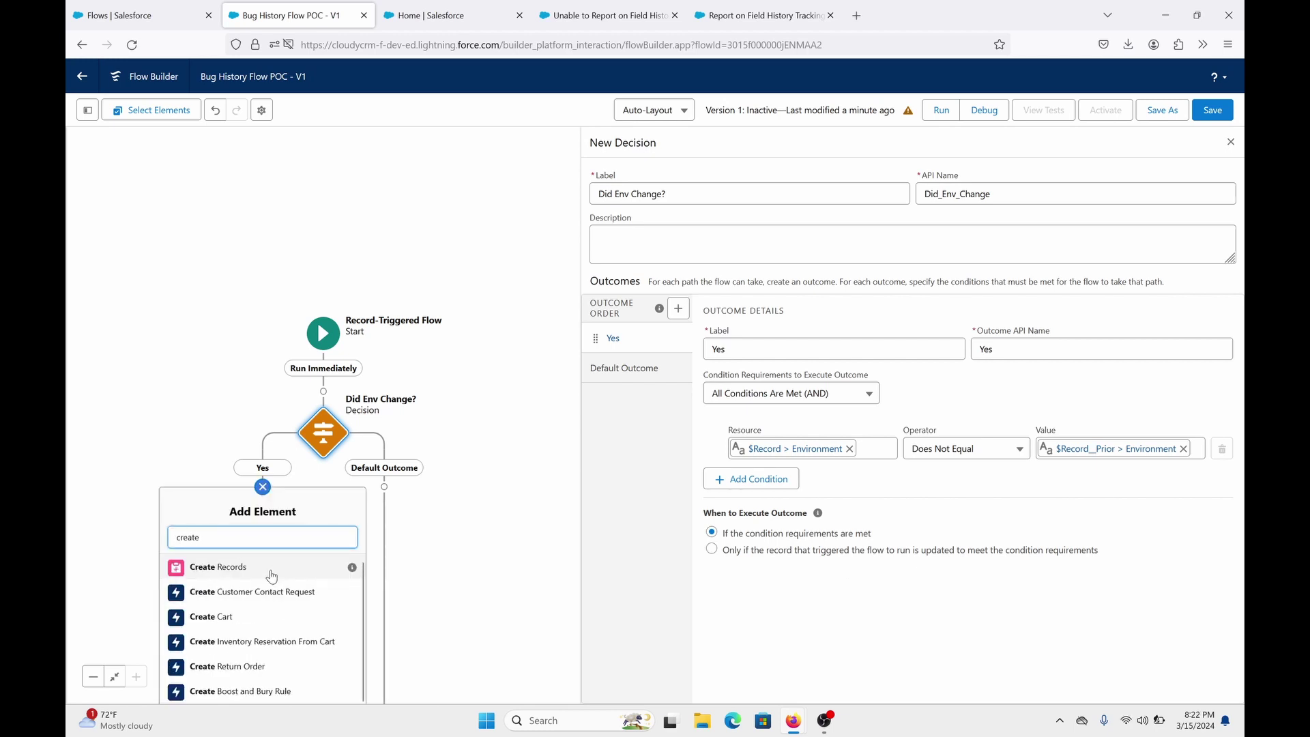
click(273, 574)
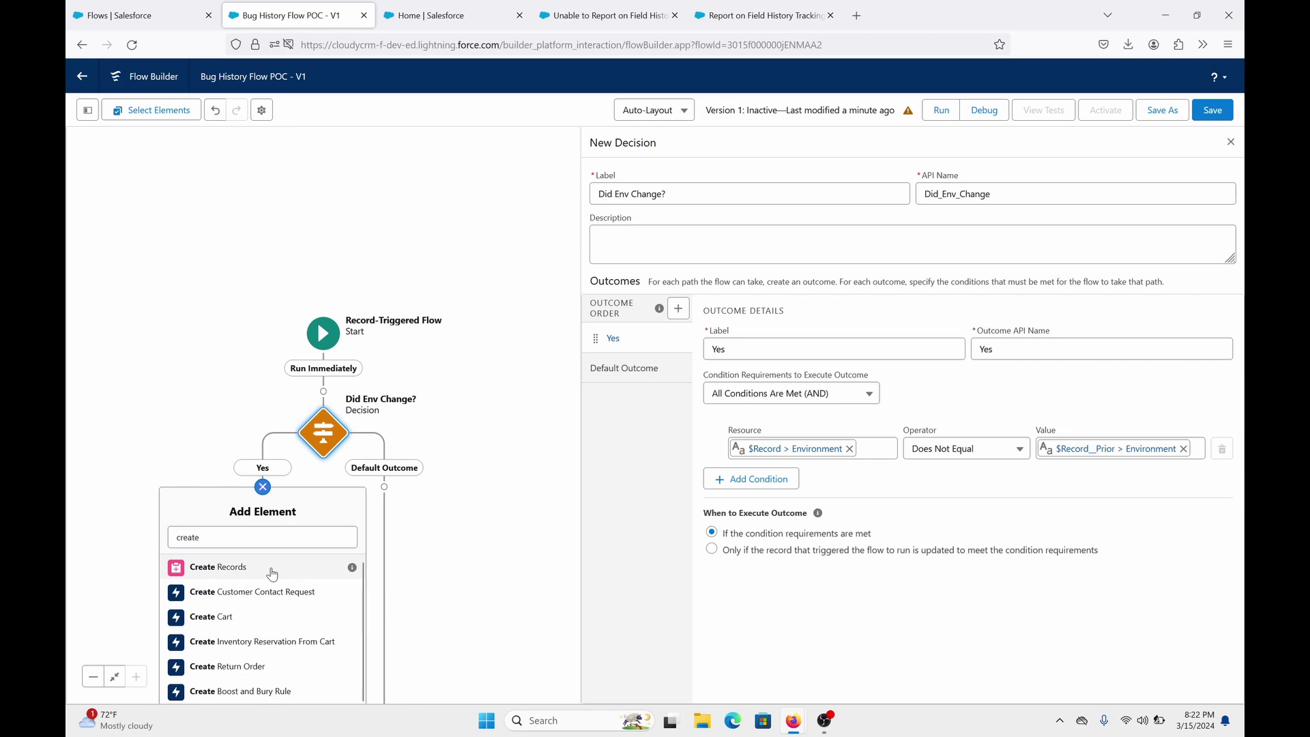
click(824, 189)
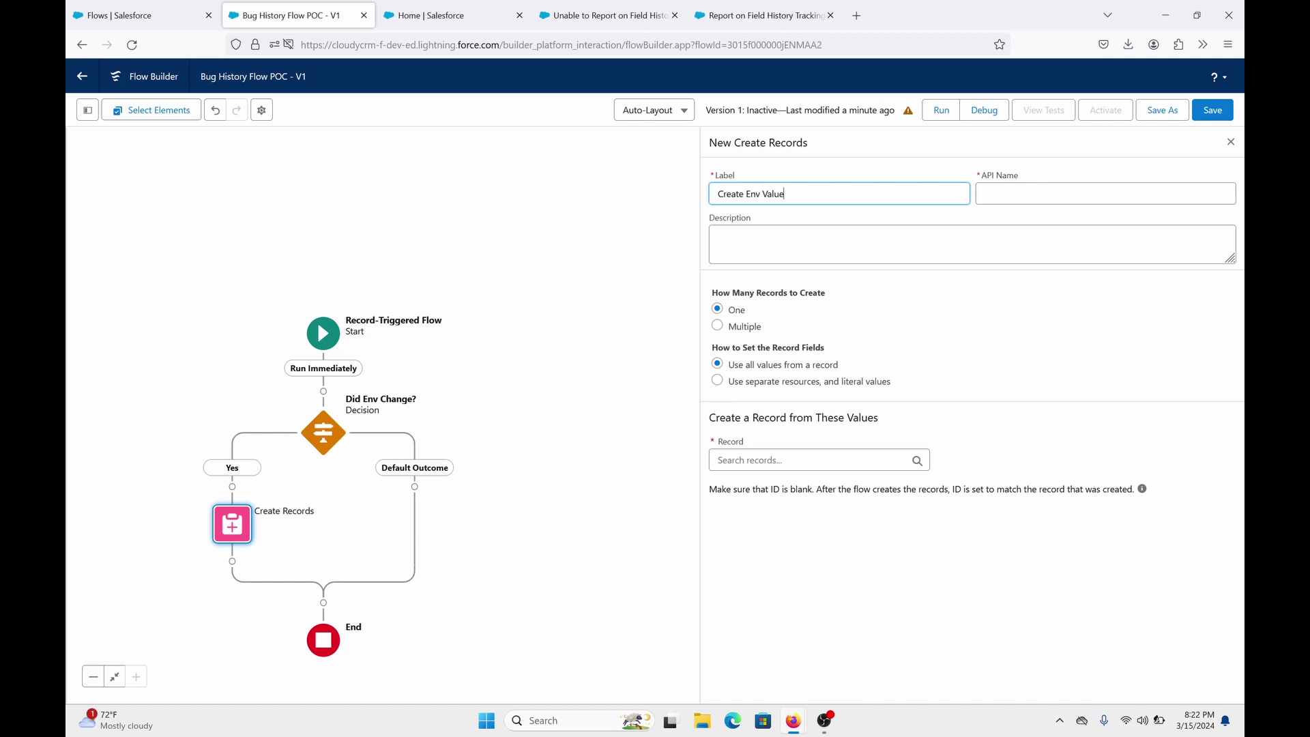
click(1026, 195)
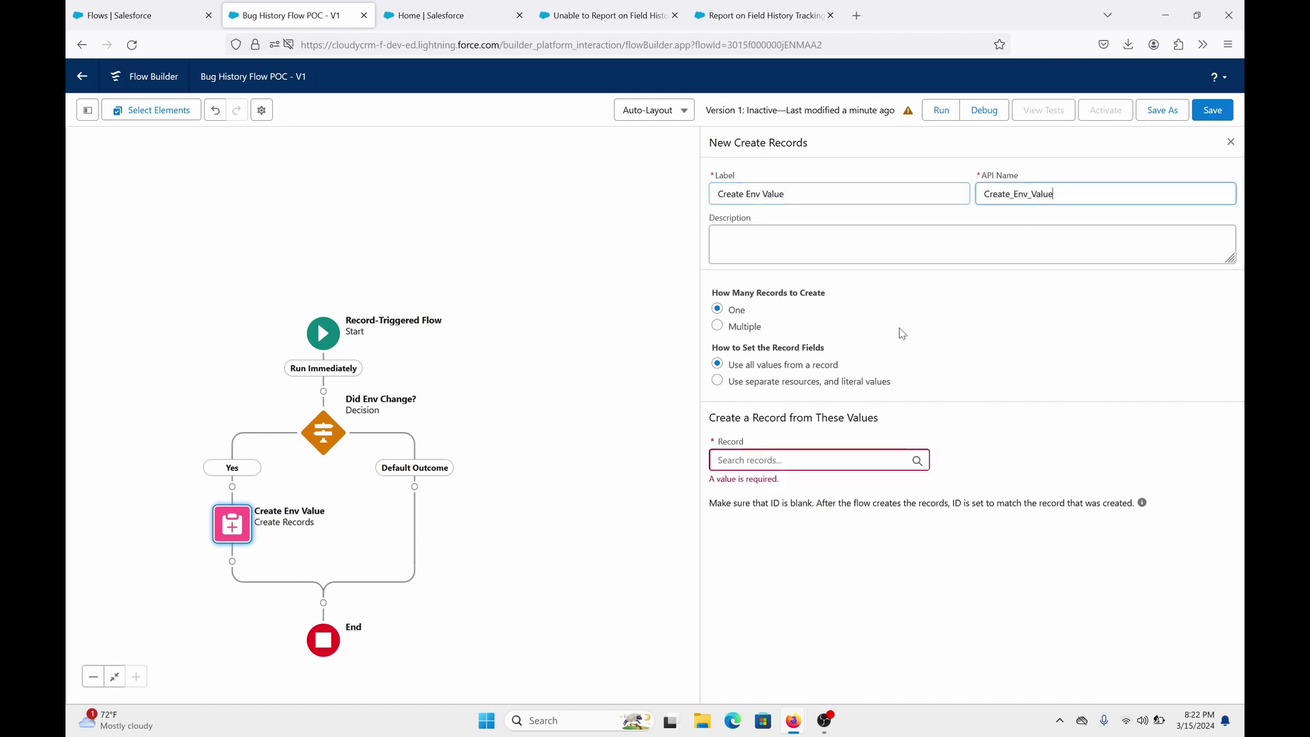
Have the element create a Bug History record using separate resources and literal values, and add a second field assignment row.
click(787, 385)
click(797, 467)
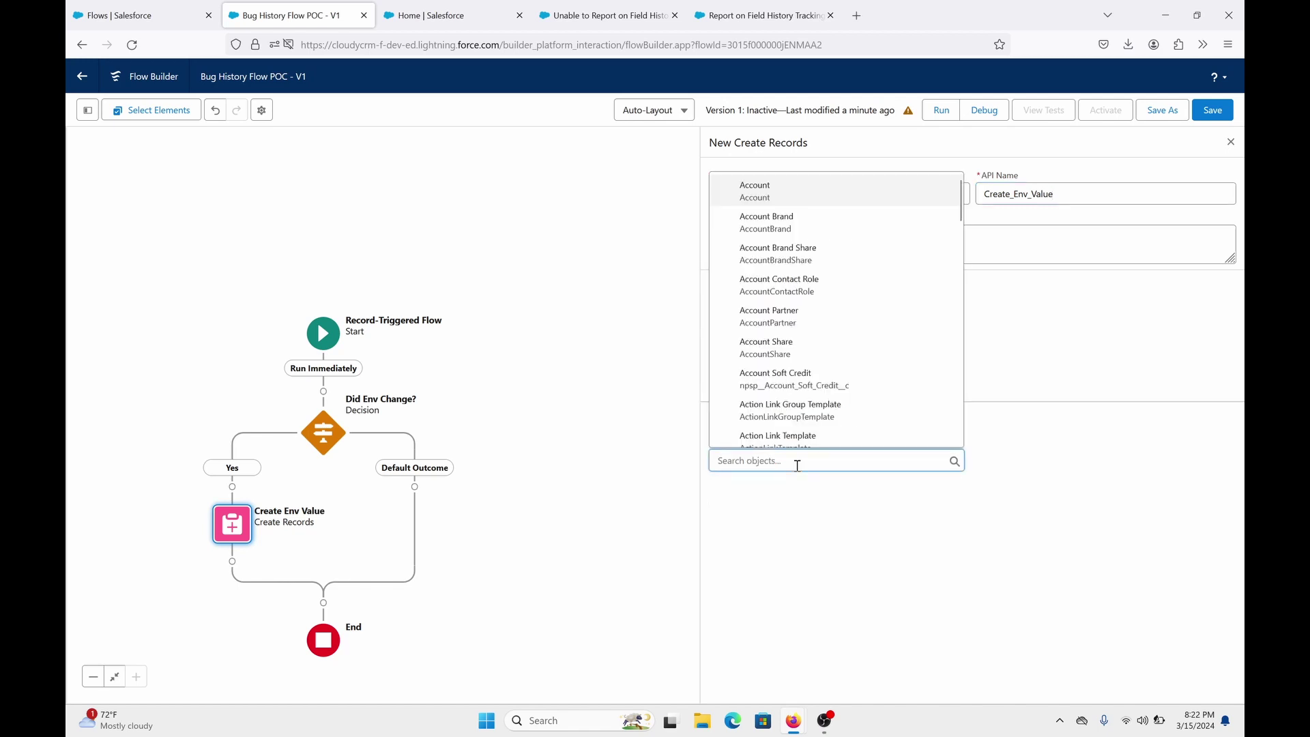
text(bug)
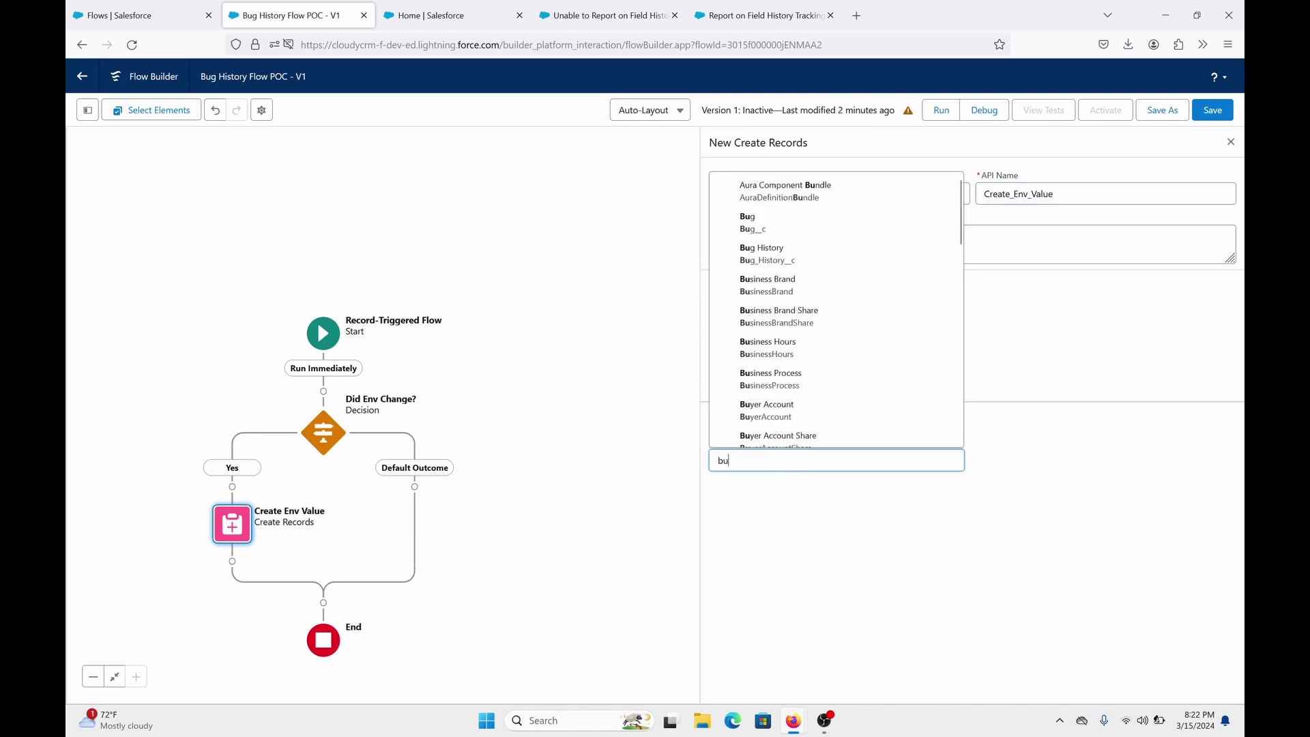
click(846, 411)
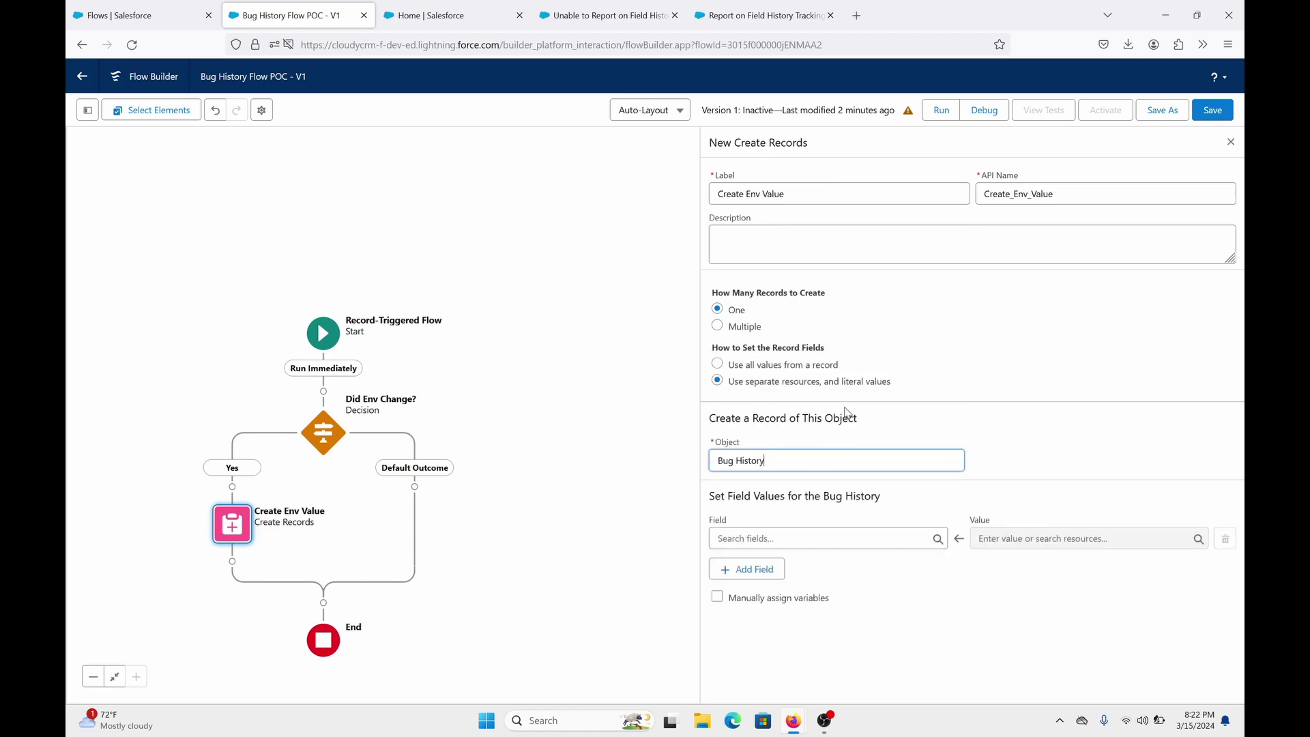
click(768, 578)
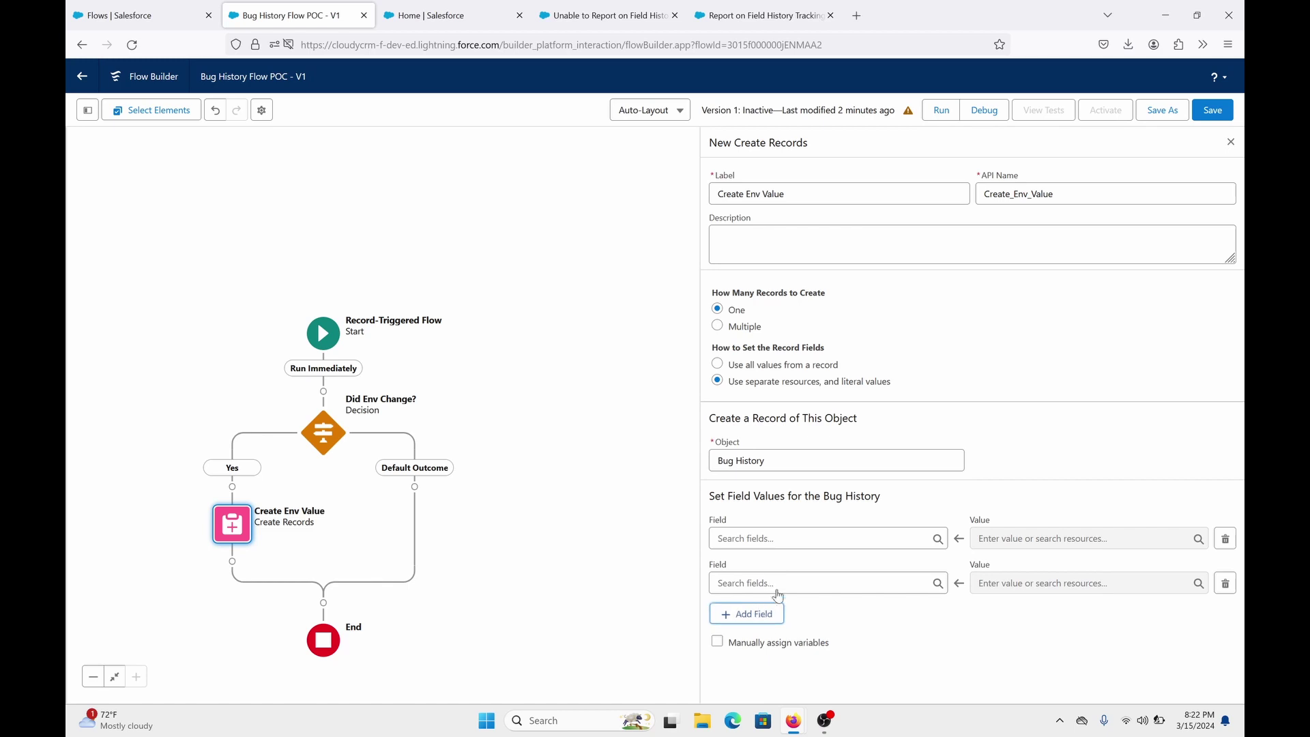
Add four more field assignment rows to the Bug History record, making six rows in total.
click(768, 613)
click(769, 657)
scroll(791, 622, down, 1)
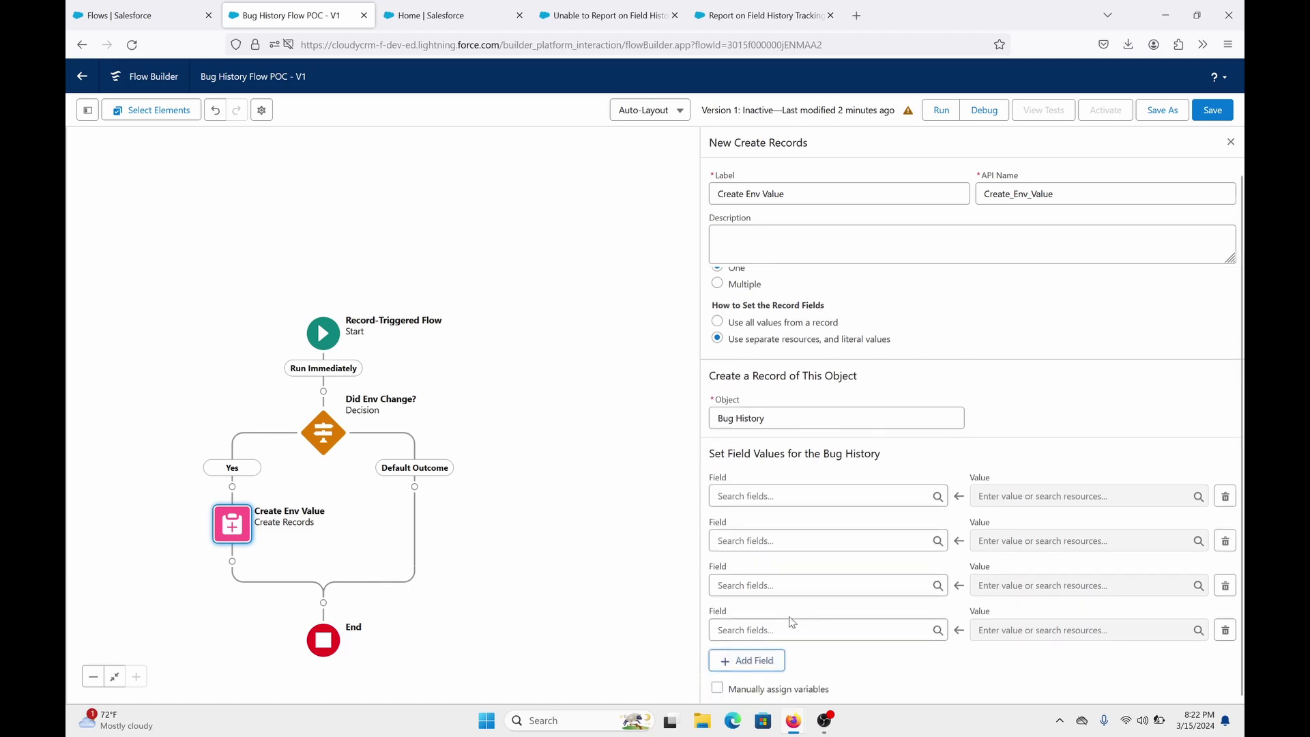
click(768, 659)
scroll(801, 625, down, 1)
click(771, 662)
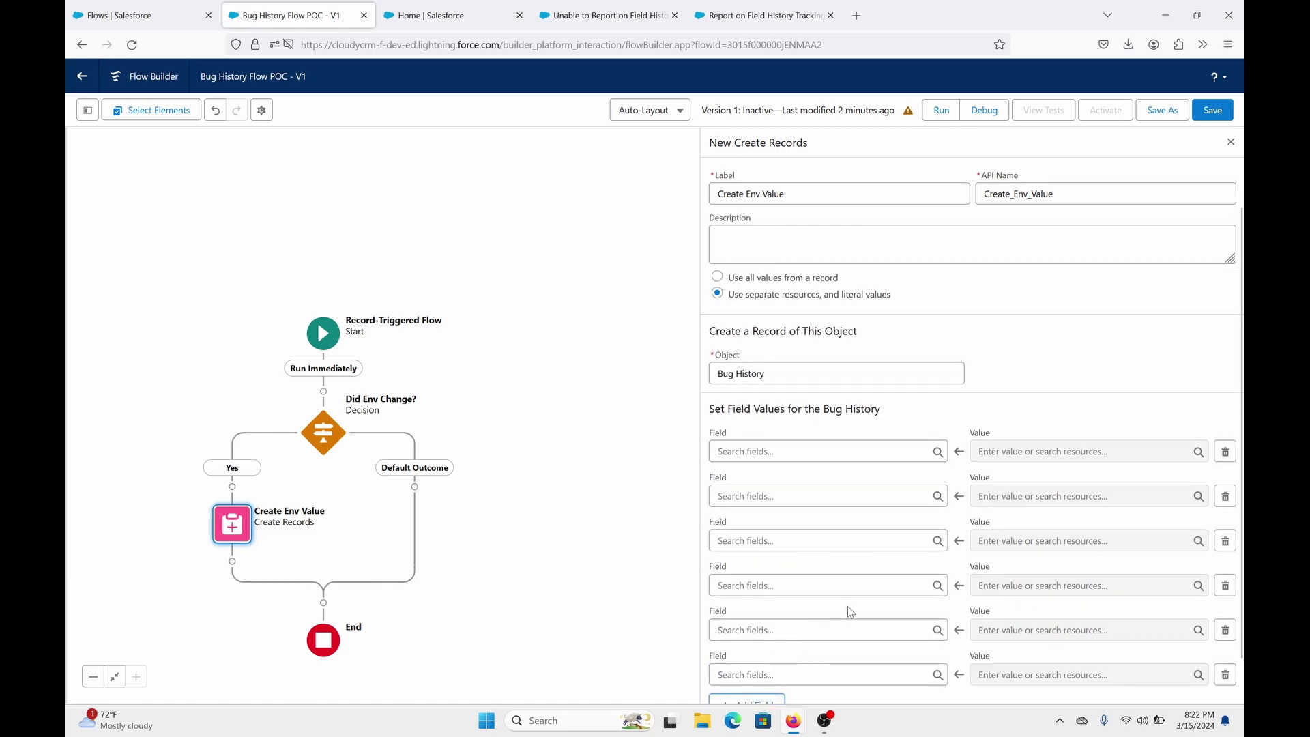
scroll(791, 604, down, 1)
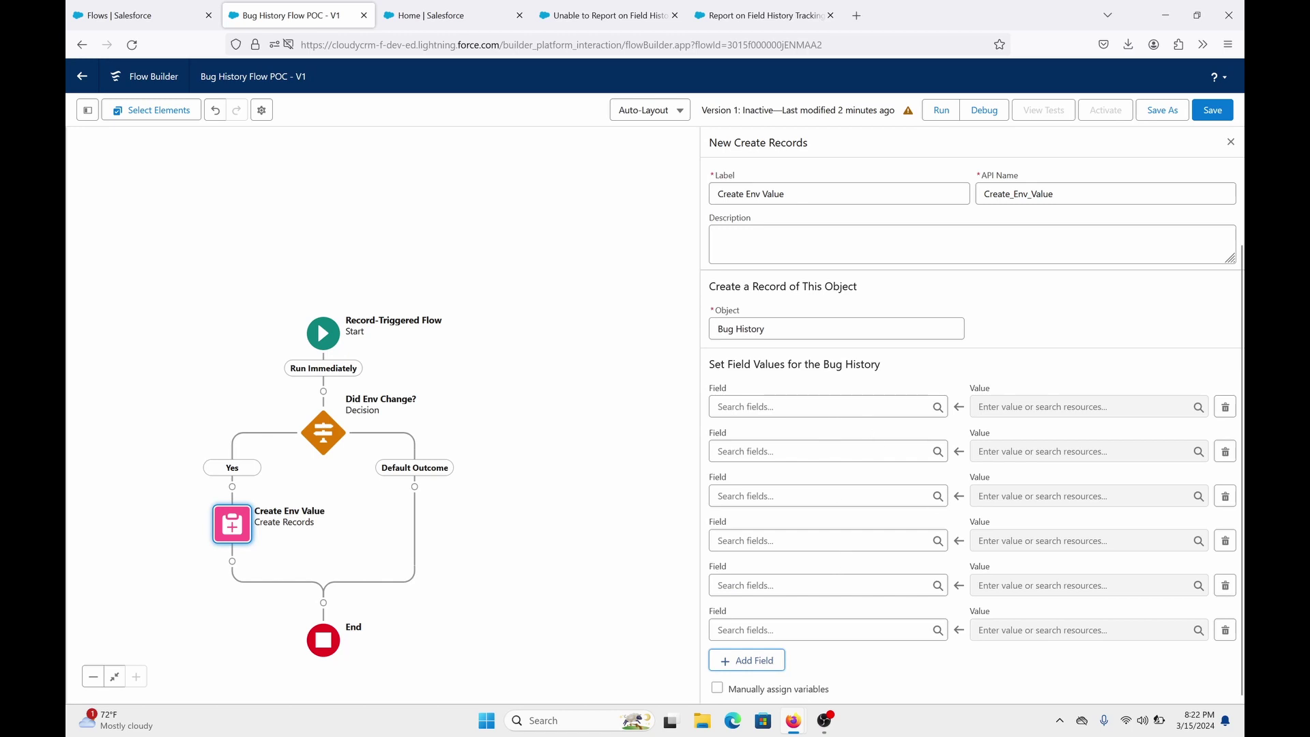
Assign $Record > Record ID to the Bug__c field in the first row.
click(846, 403)
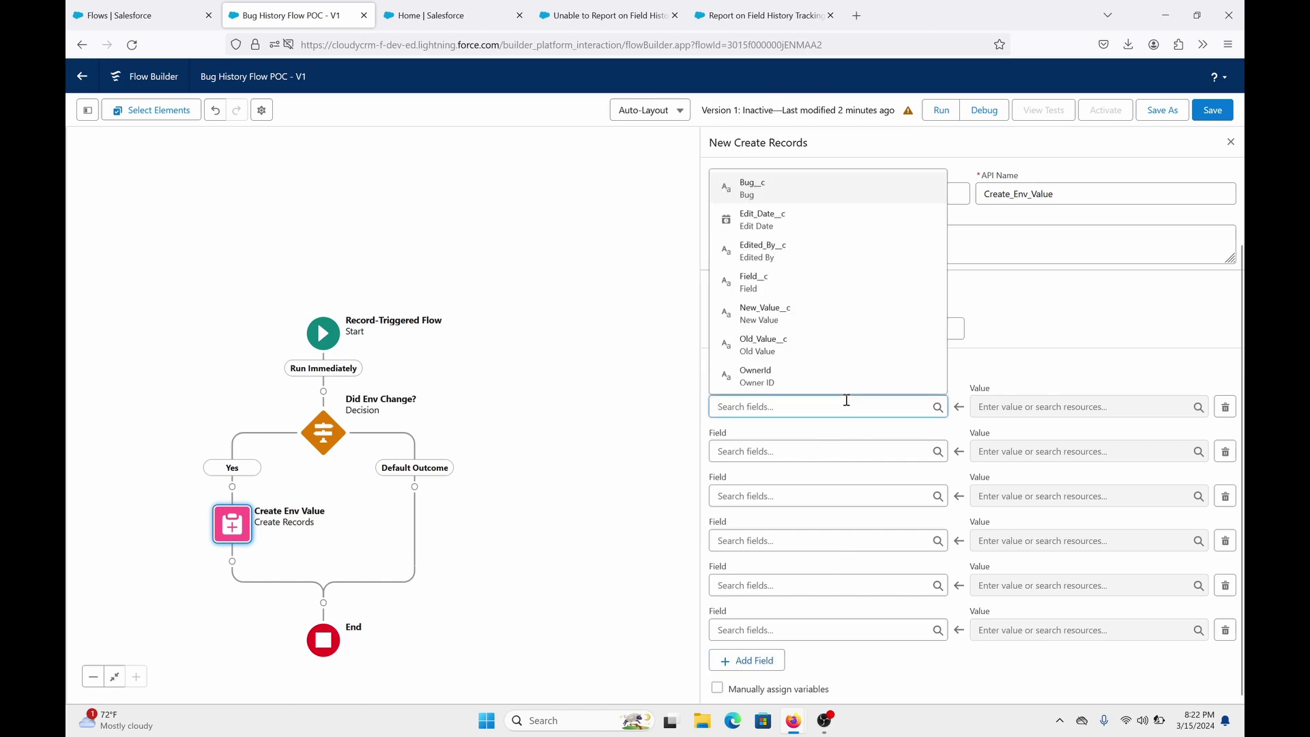
text(bug)
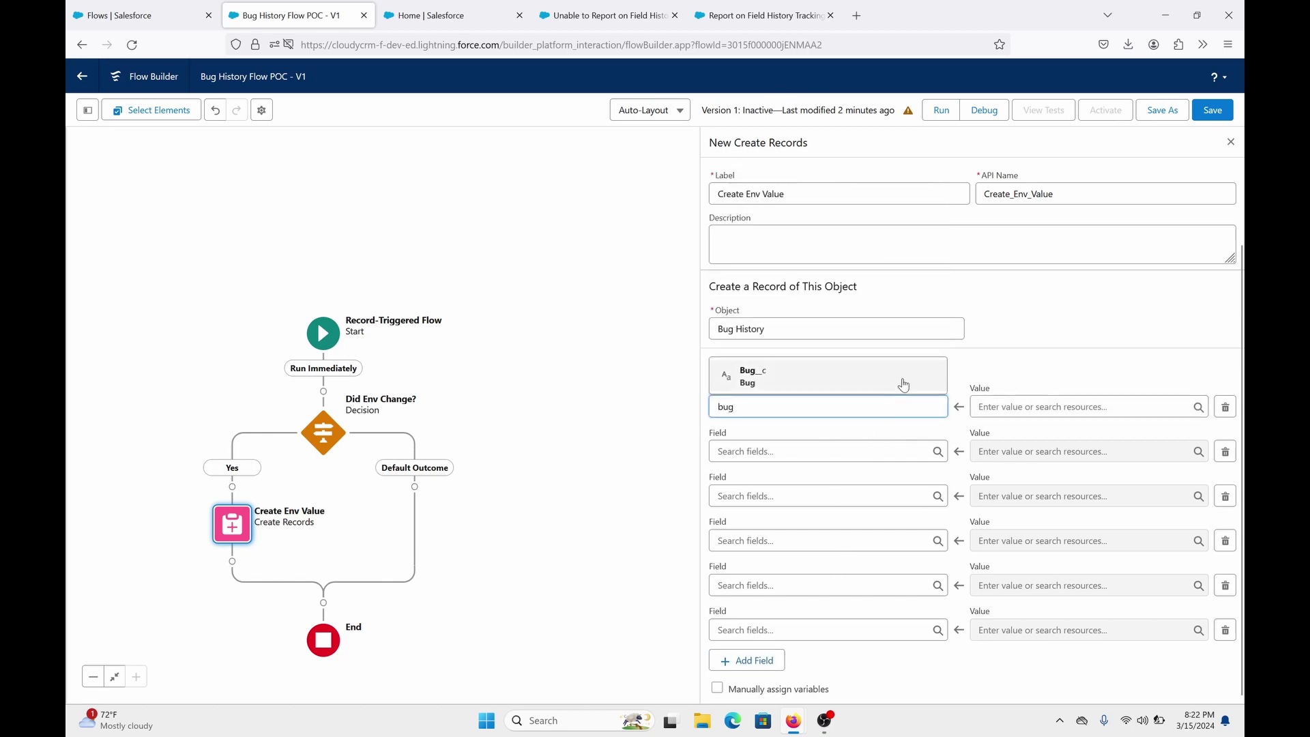
click(901, 379)
click(1055, 407)
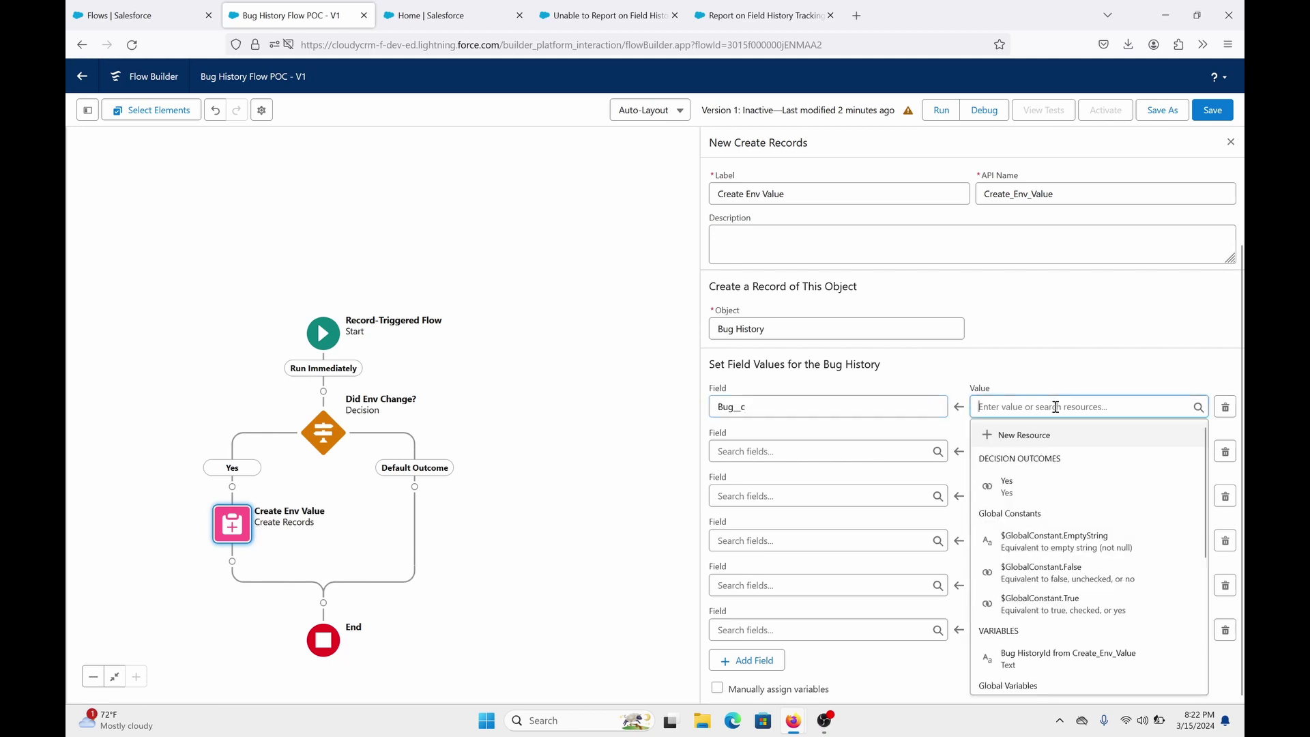
text(re)
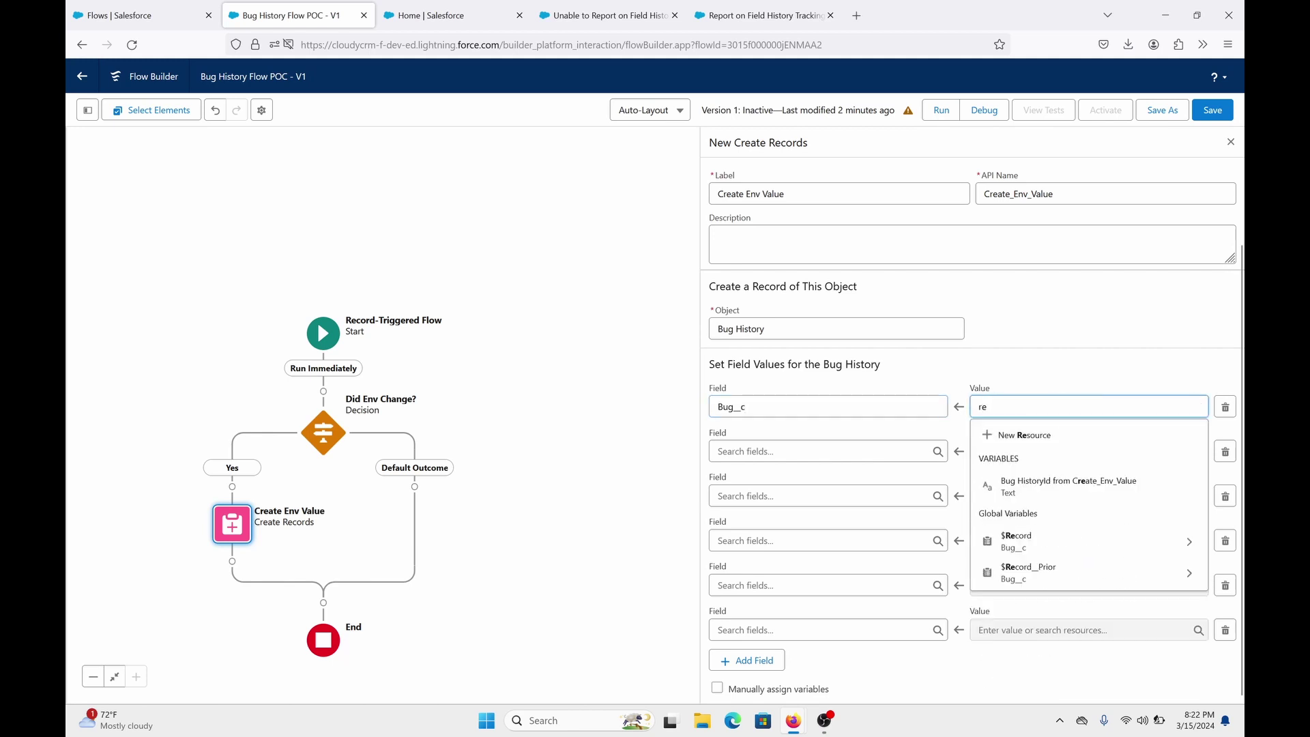
click(1048, 553)
text(id)
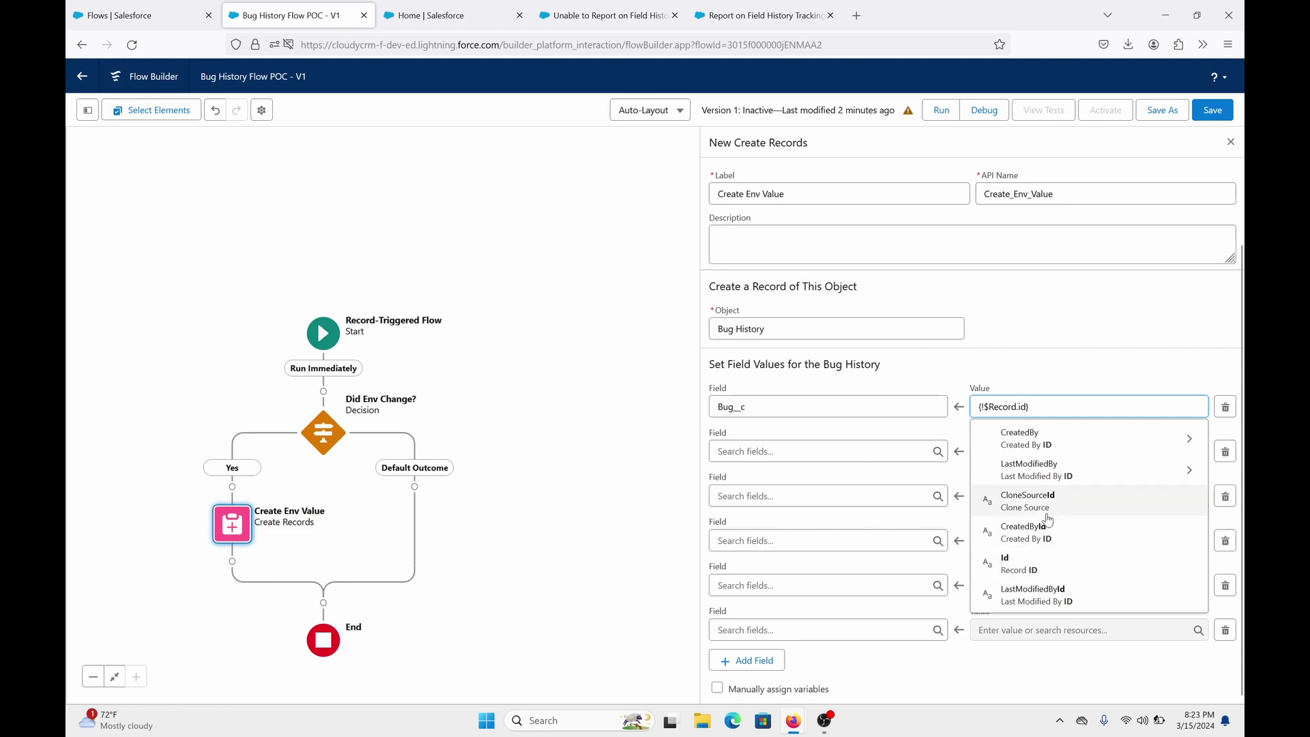
click(1037, 569)
Assign the flow's current date/time, $Flow.CurrentDateTime, to the Edit_Date__c field in the second row.
click(814, 455)
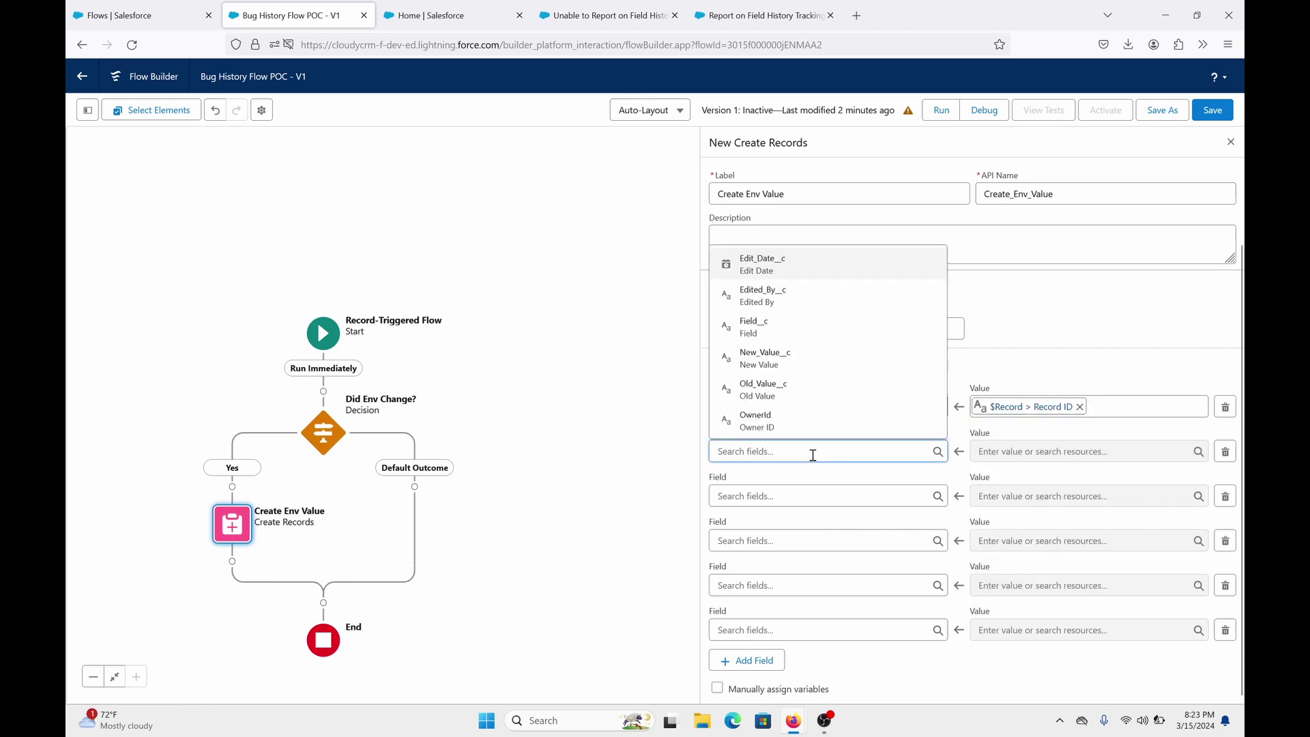
text(edit)
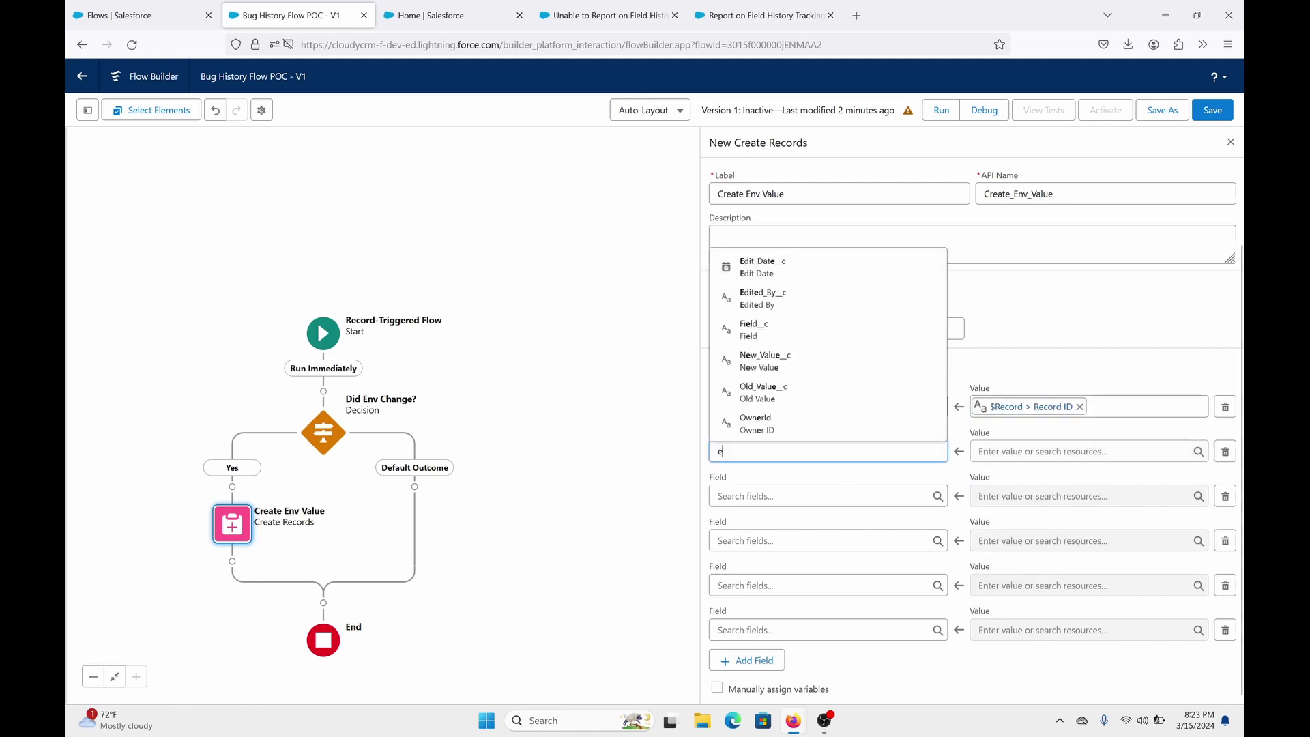
click(863, 396)
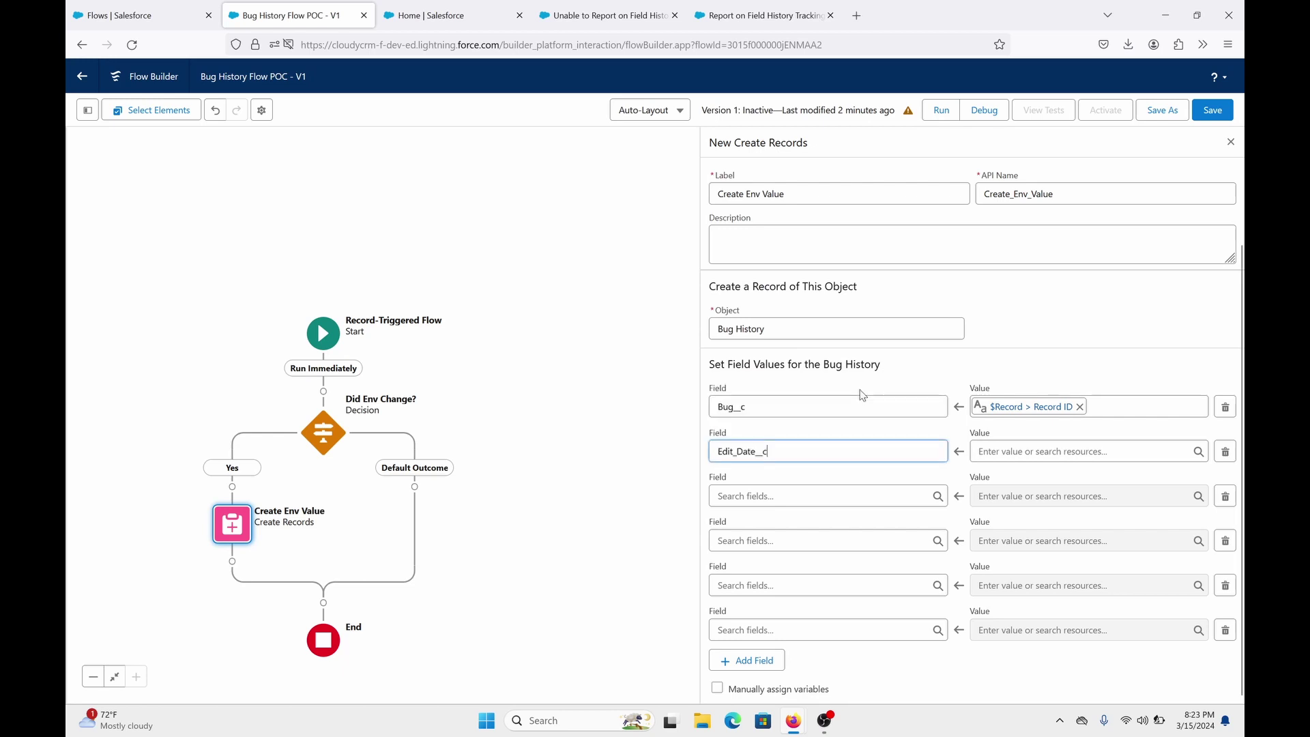
click(988, 452)
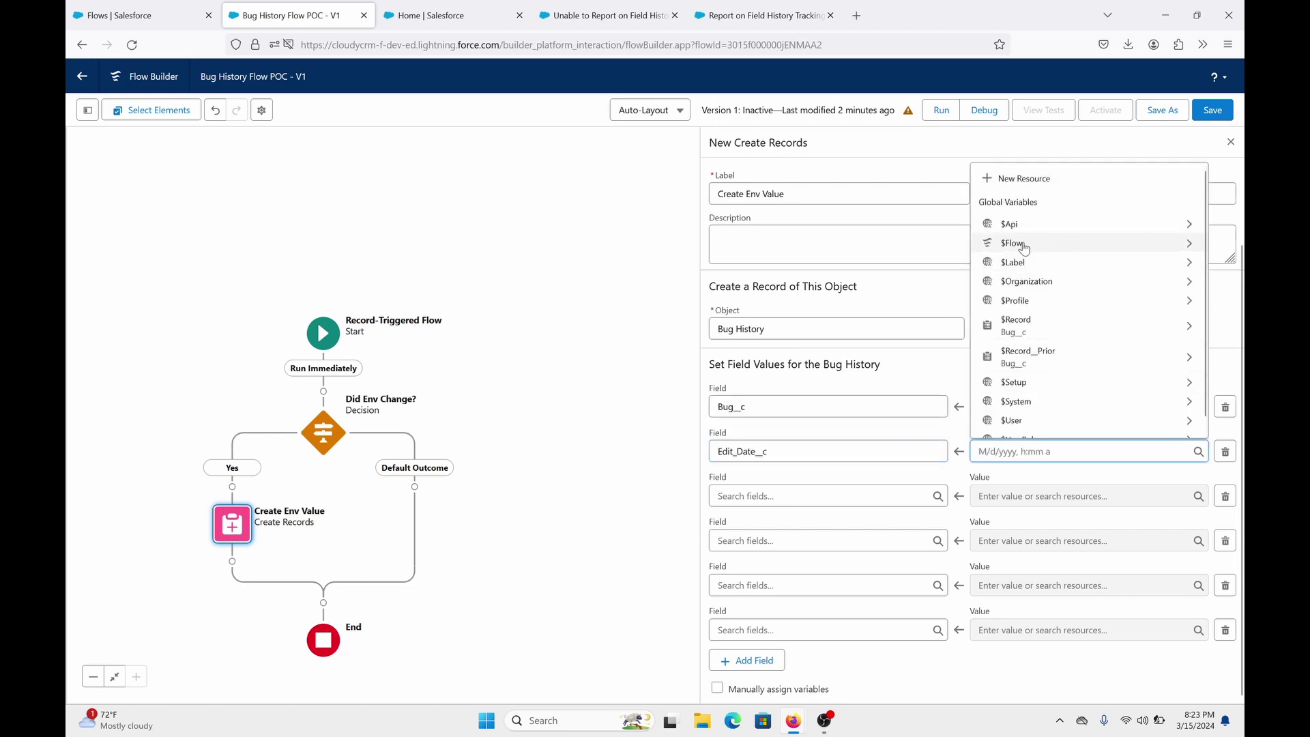
click(1021, 246)
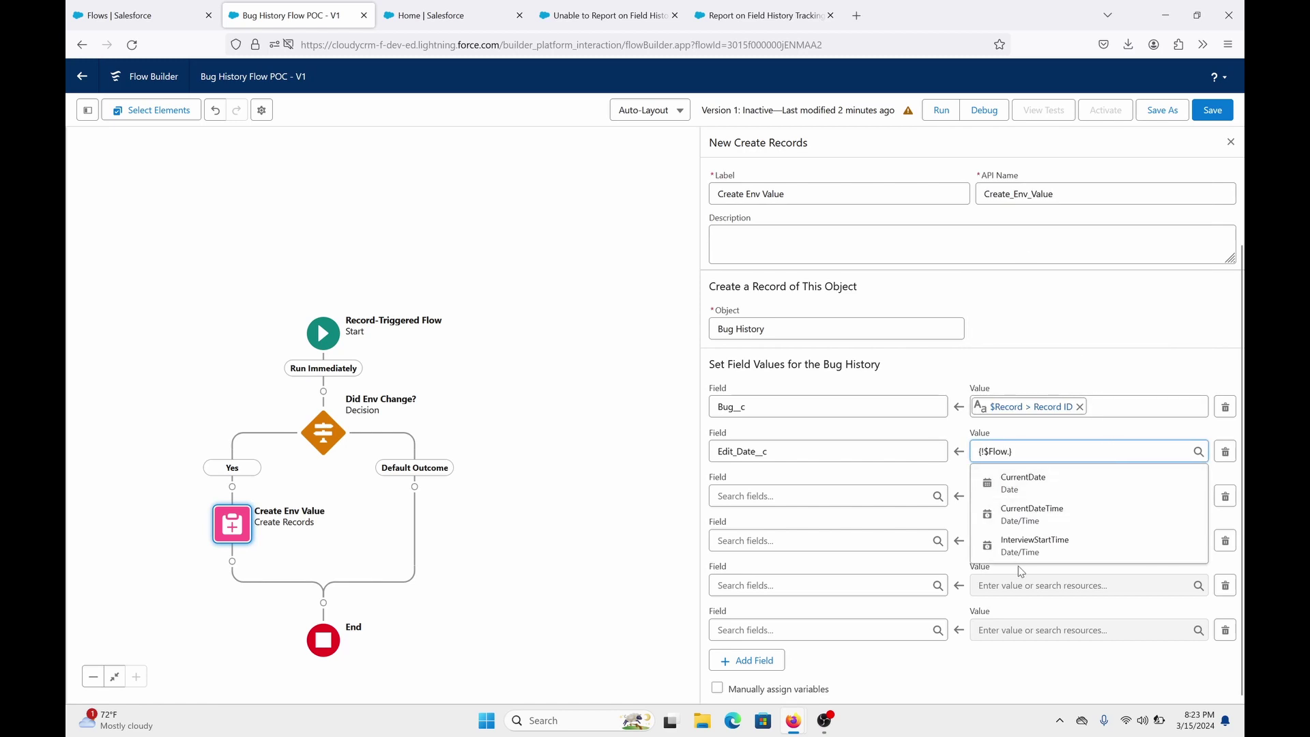
click(1055, 529)
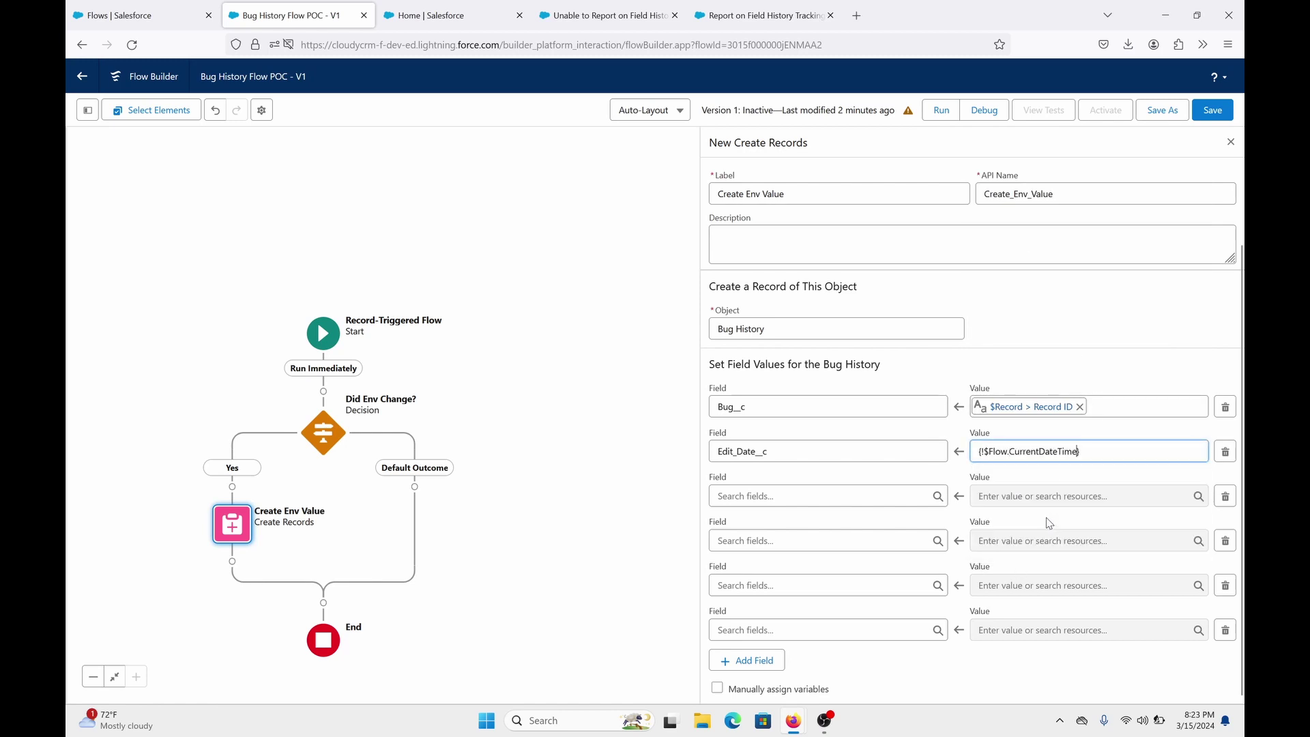
Choose Edited_By__c as the field in the third assignment row and open its value for entry.
click(838, 503)
text(edite)
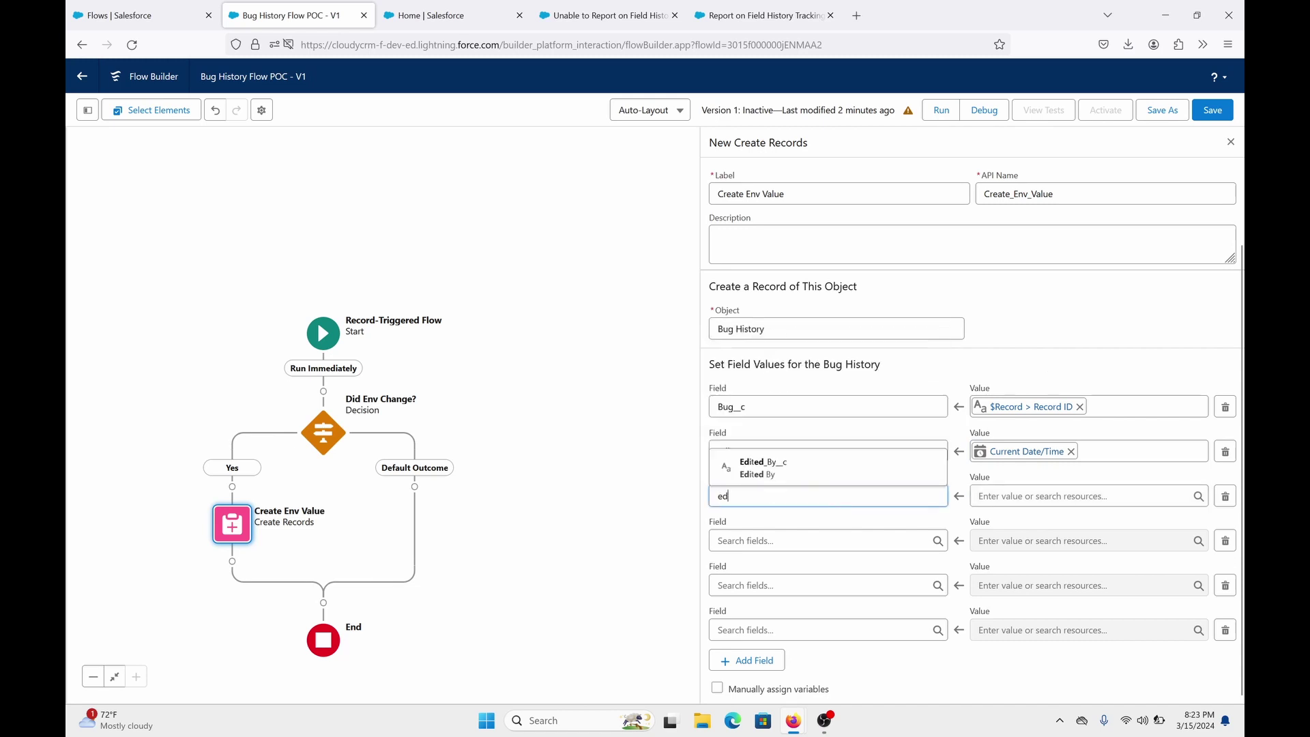
click(928, 473)
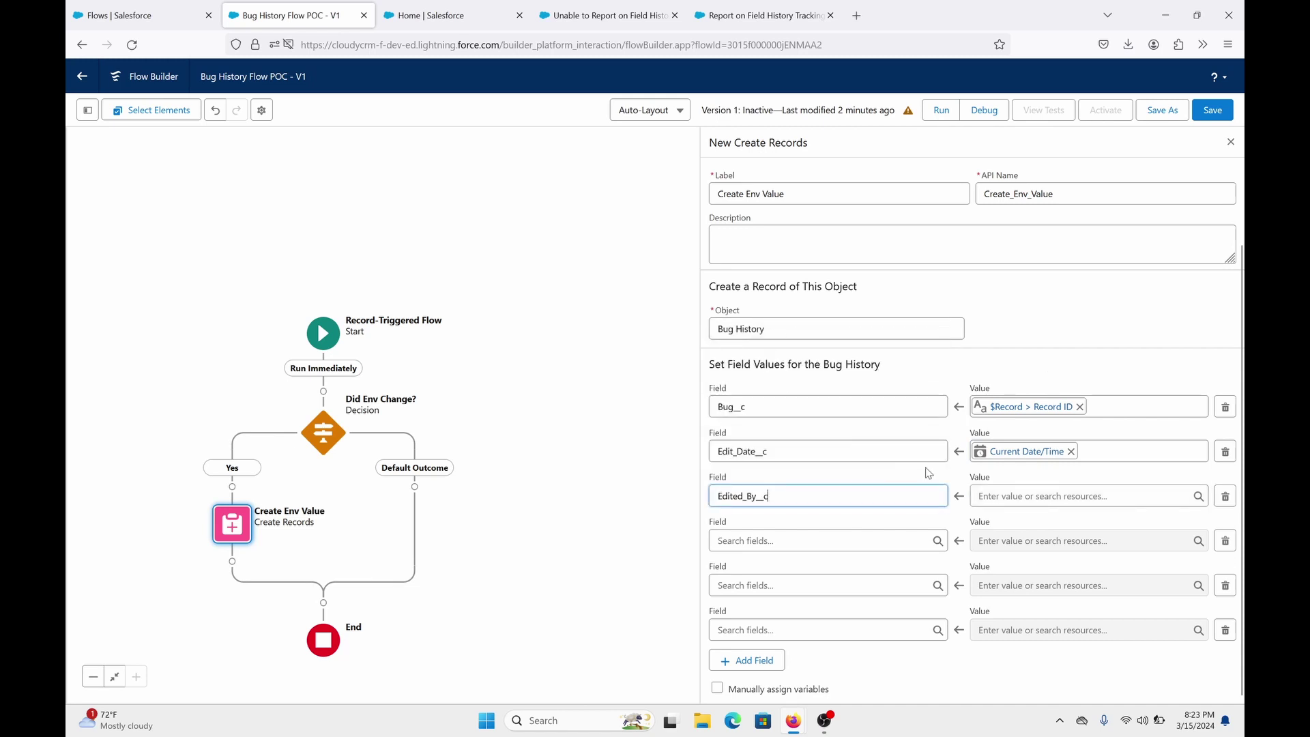
click(996, 494)
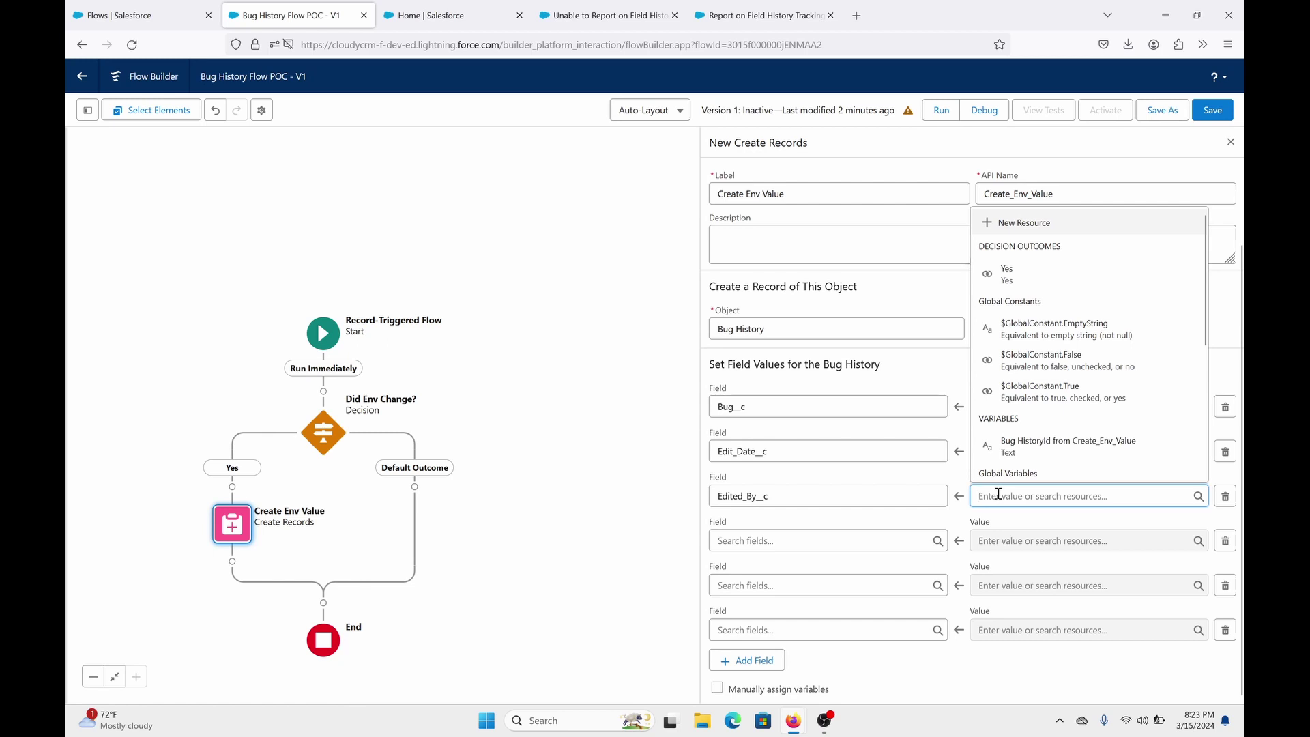
Create a new Formula resource for the Edited_By__c value with API name FullName and data type Text.
click(1023, 223)
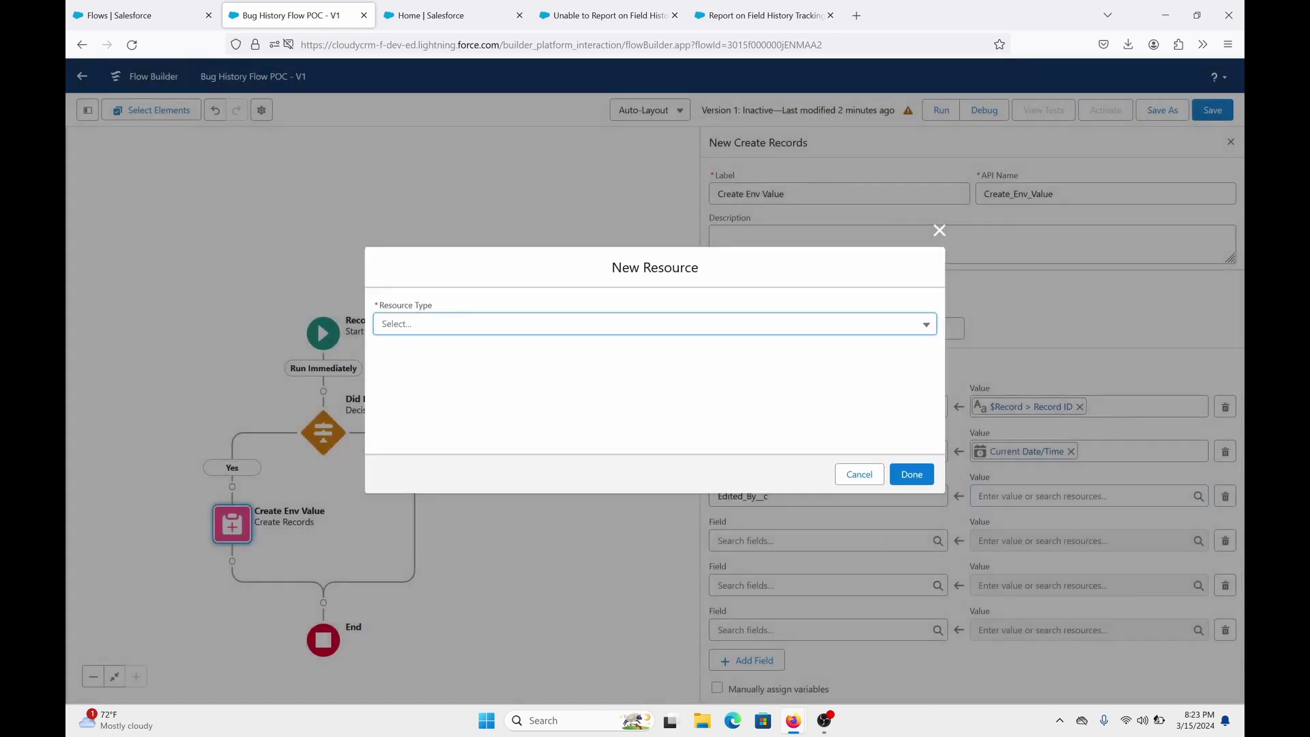
click(560, 325)
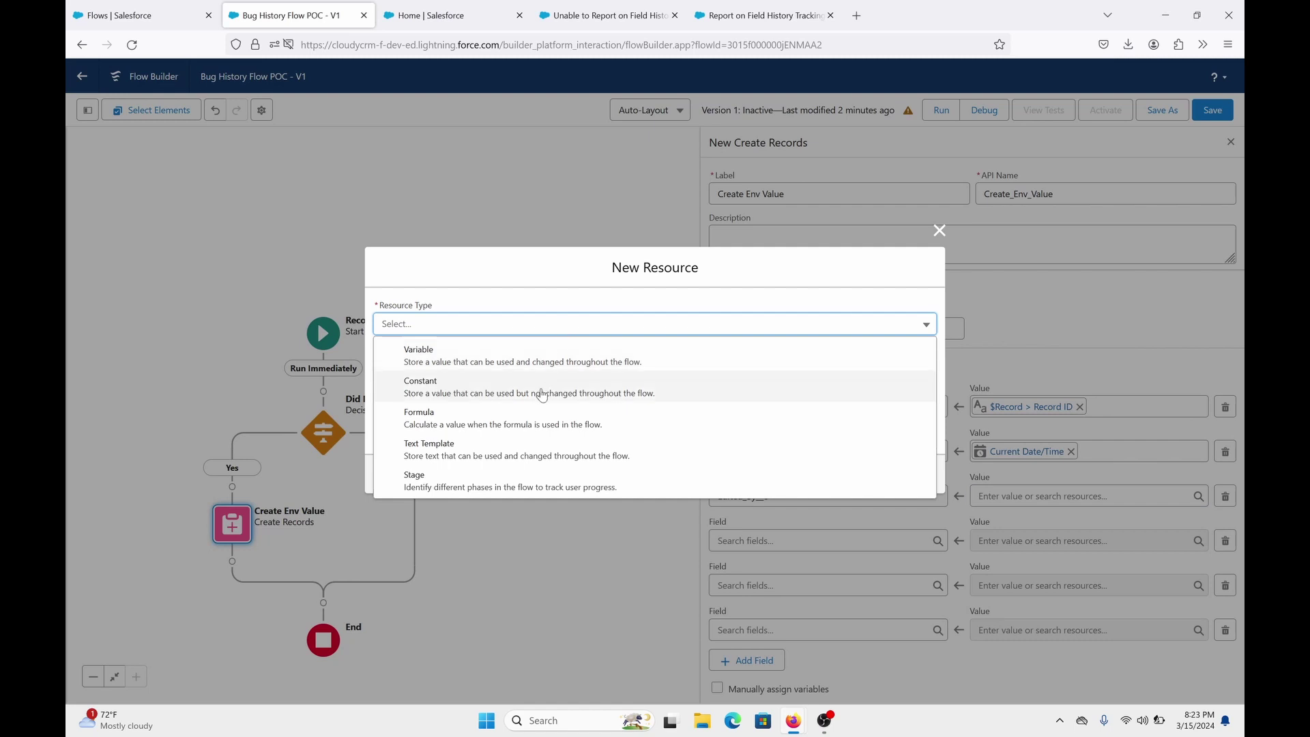
click(524, 423)
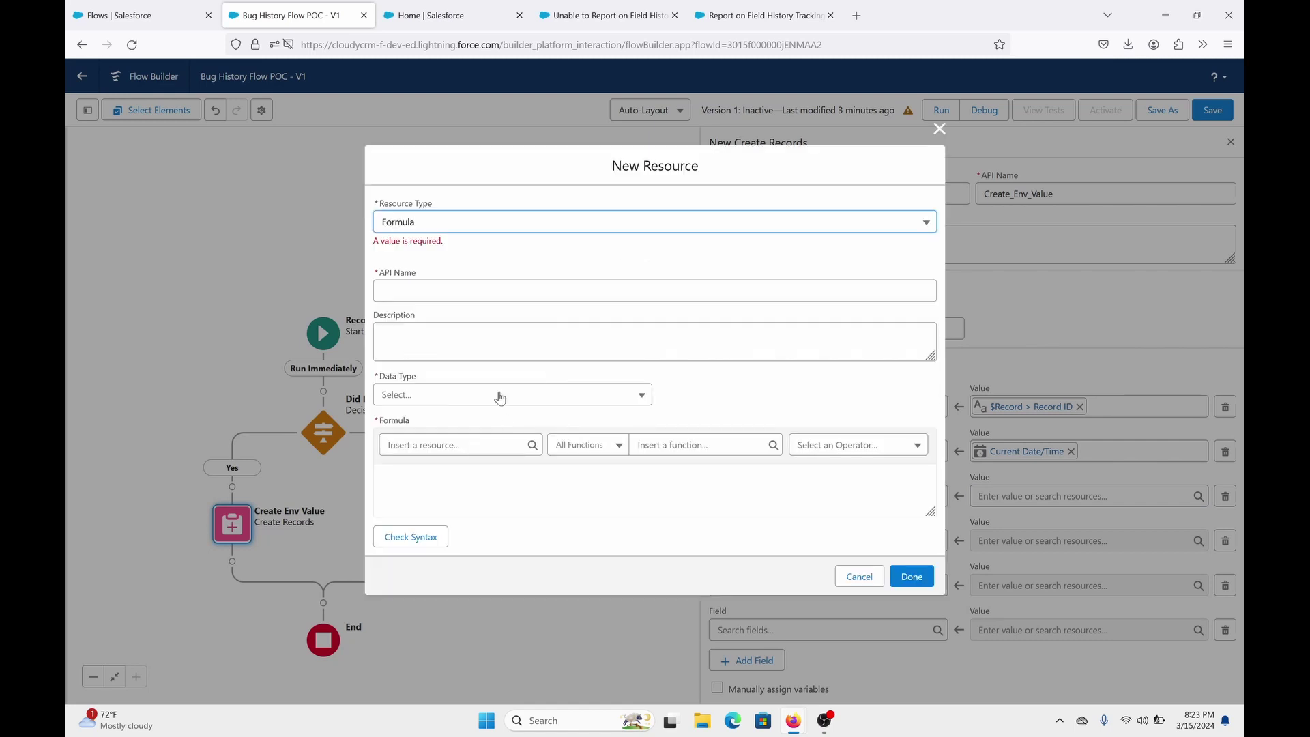
click(484, 293)
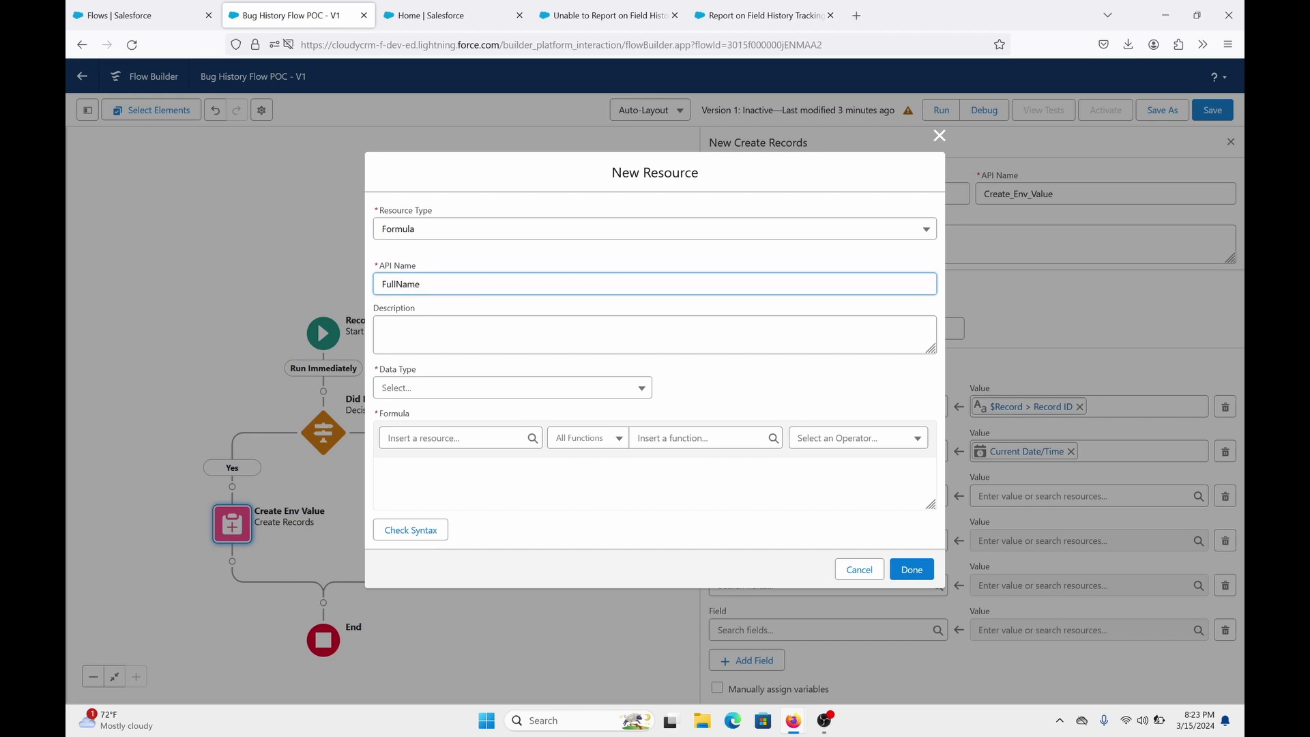
click(485, 388)
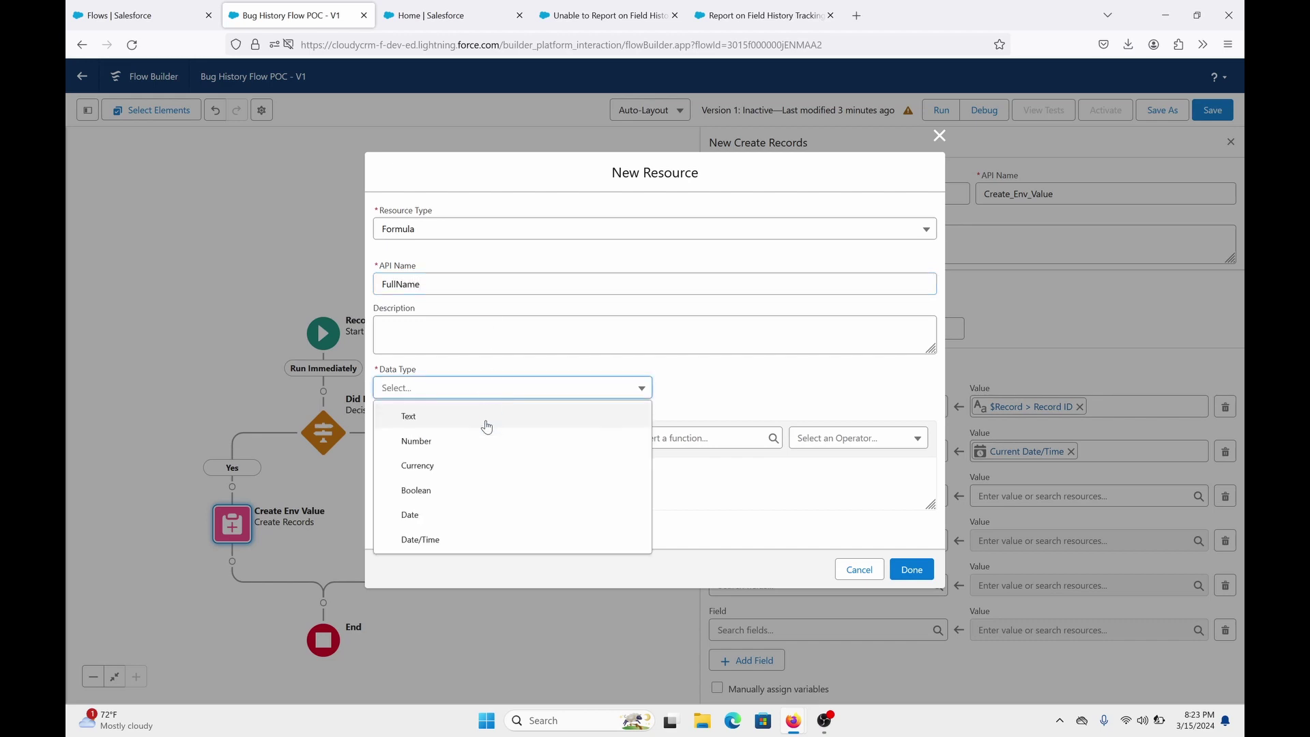
click(486, 424)
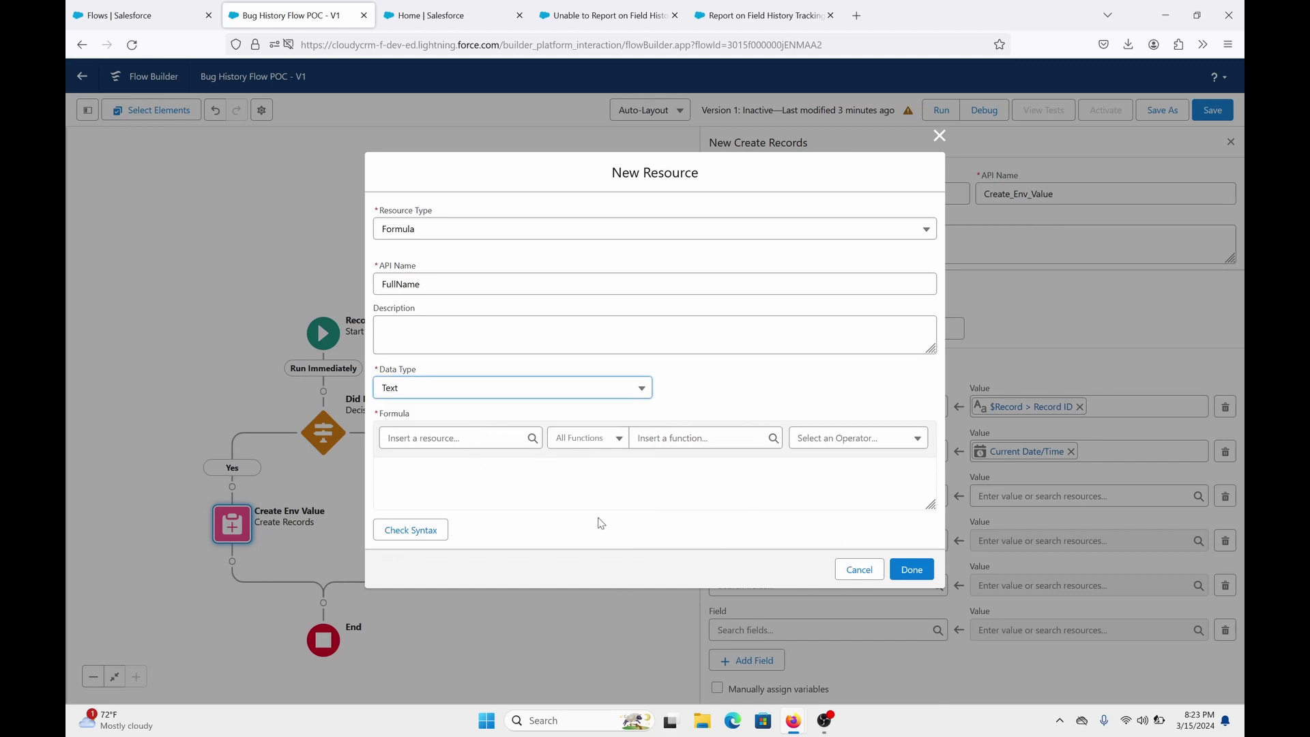
Set the FullName formula to {!$User.FirstName} + " " + {!$User.LastName} and save the resource as the Edited_By__c value.
click(490, 439)
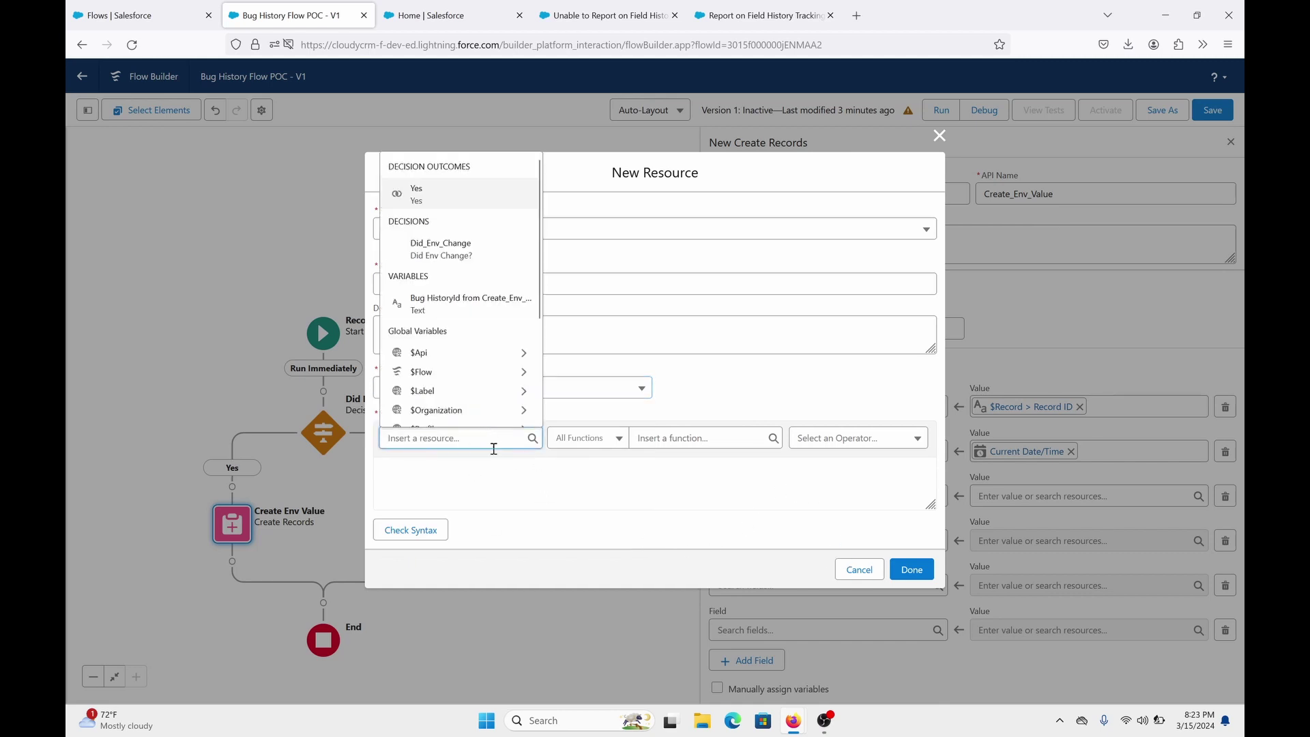
click(529, 483)
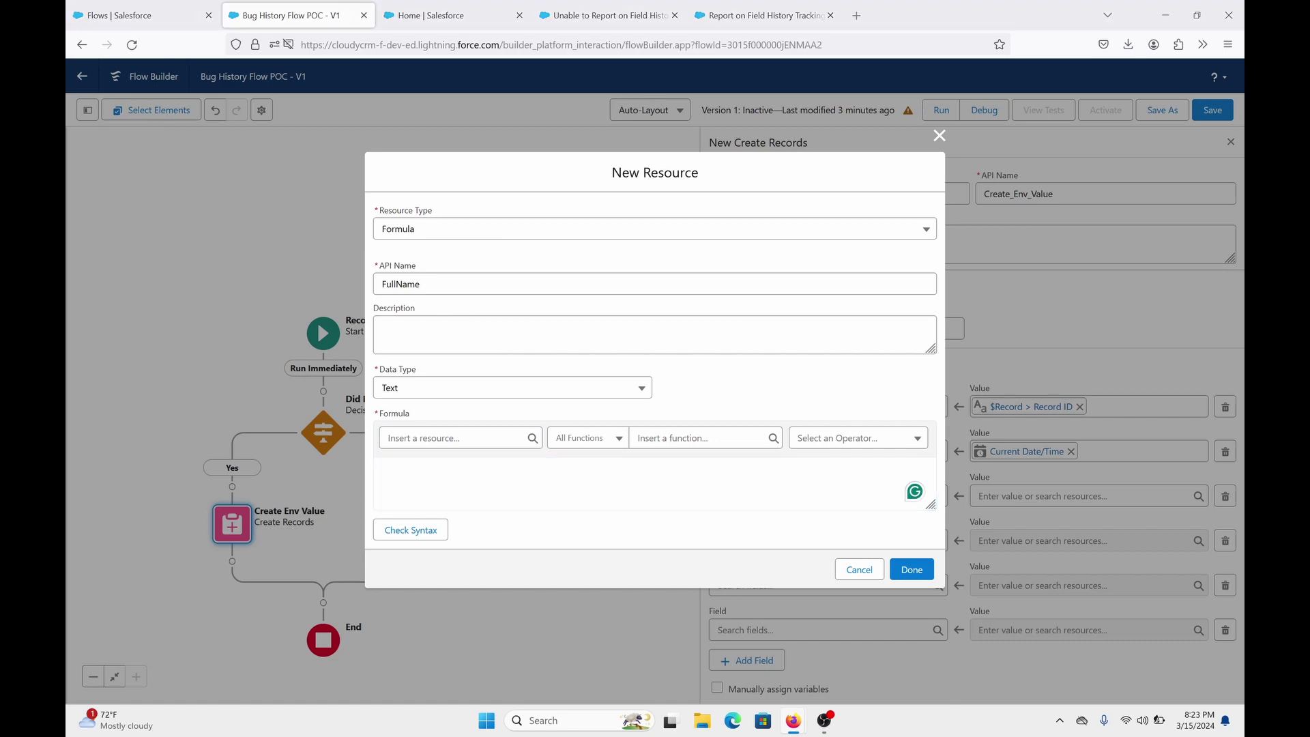
right_click(519, 467)
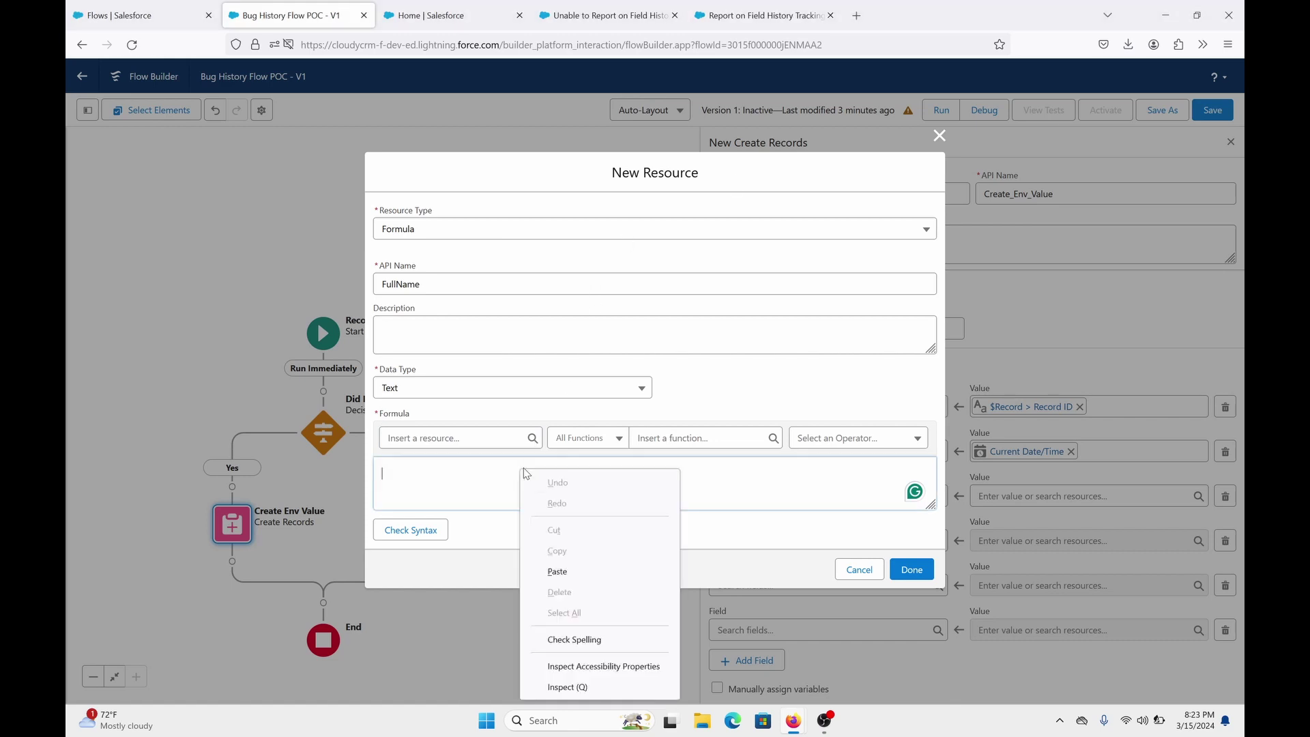
click(577, 570)
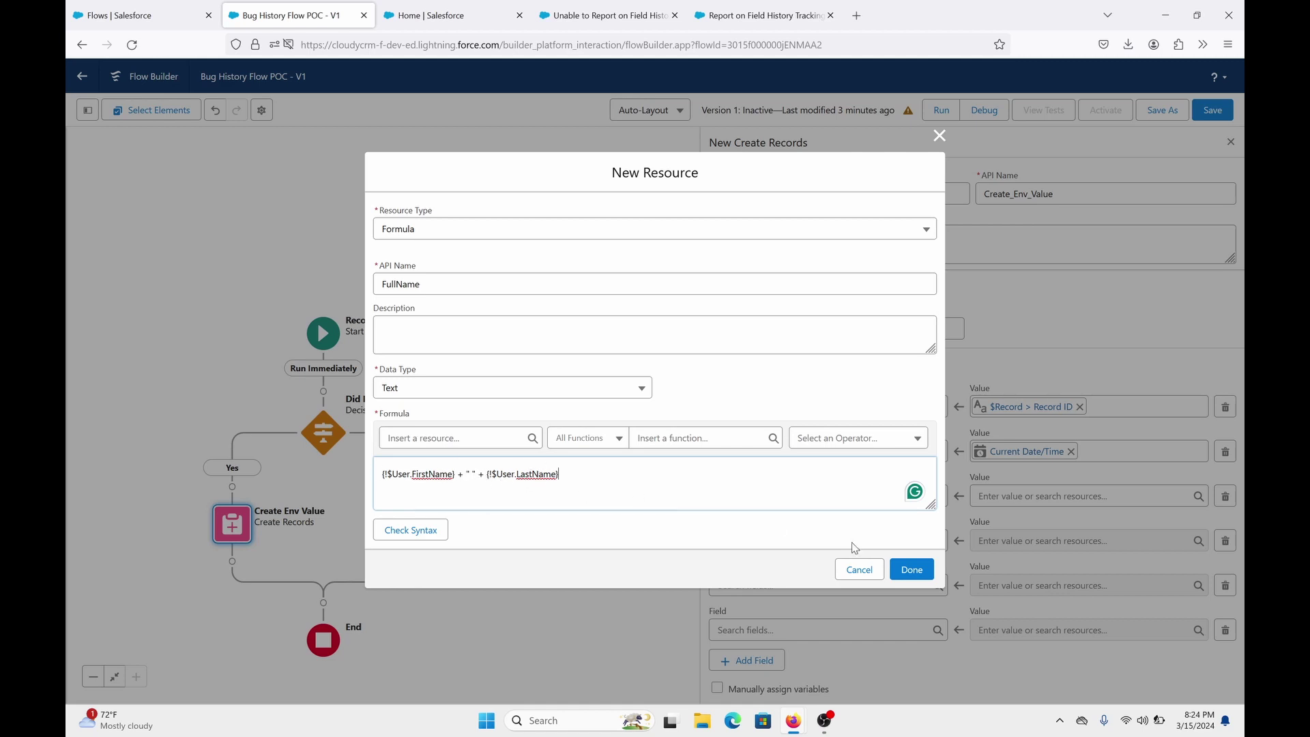
click(914, 570)
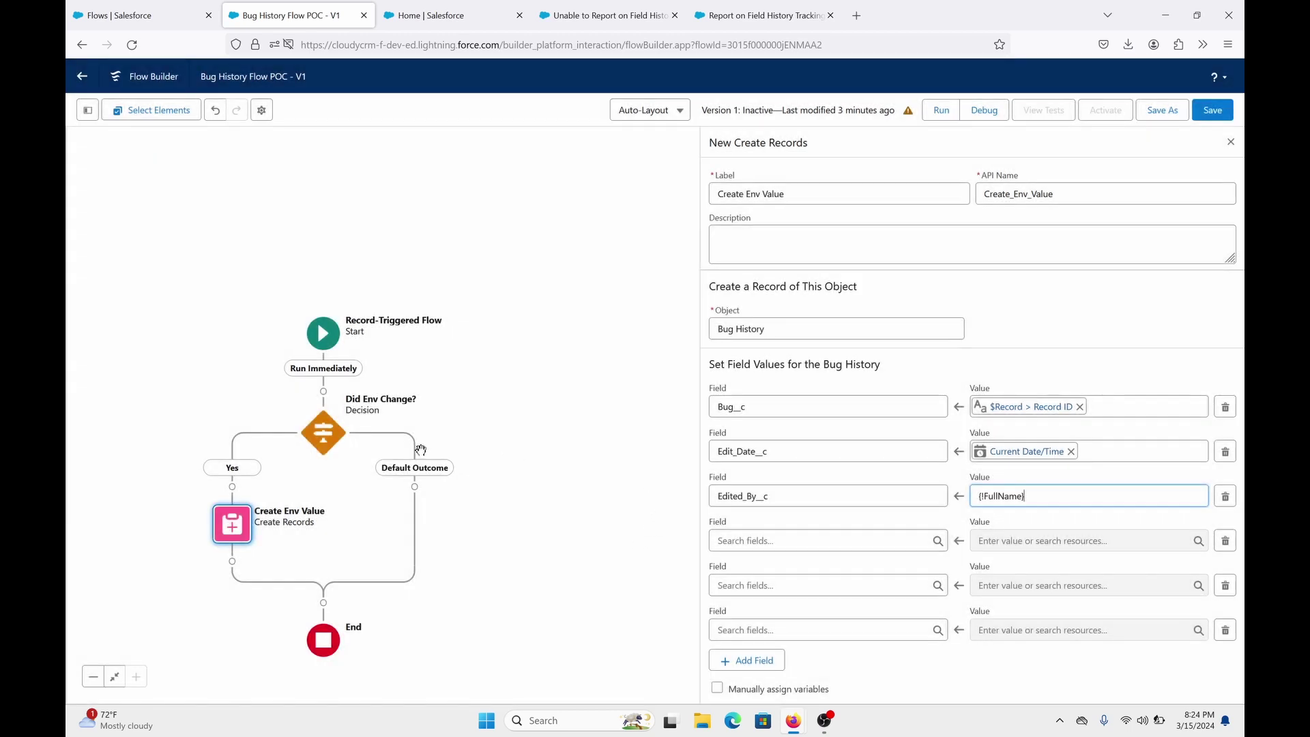
Reopen the FullName formula from the flow's resource list, check its syntax and close it.
click(88, 111)
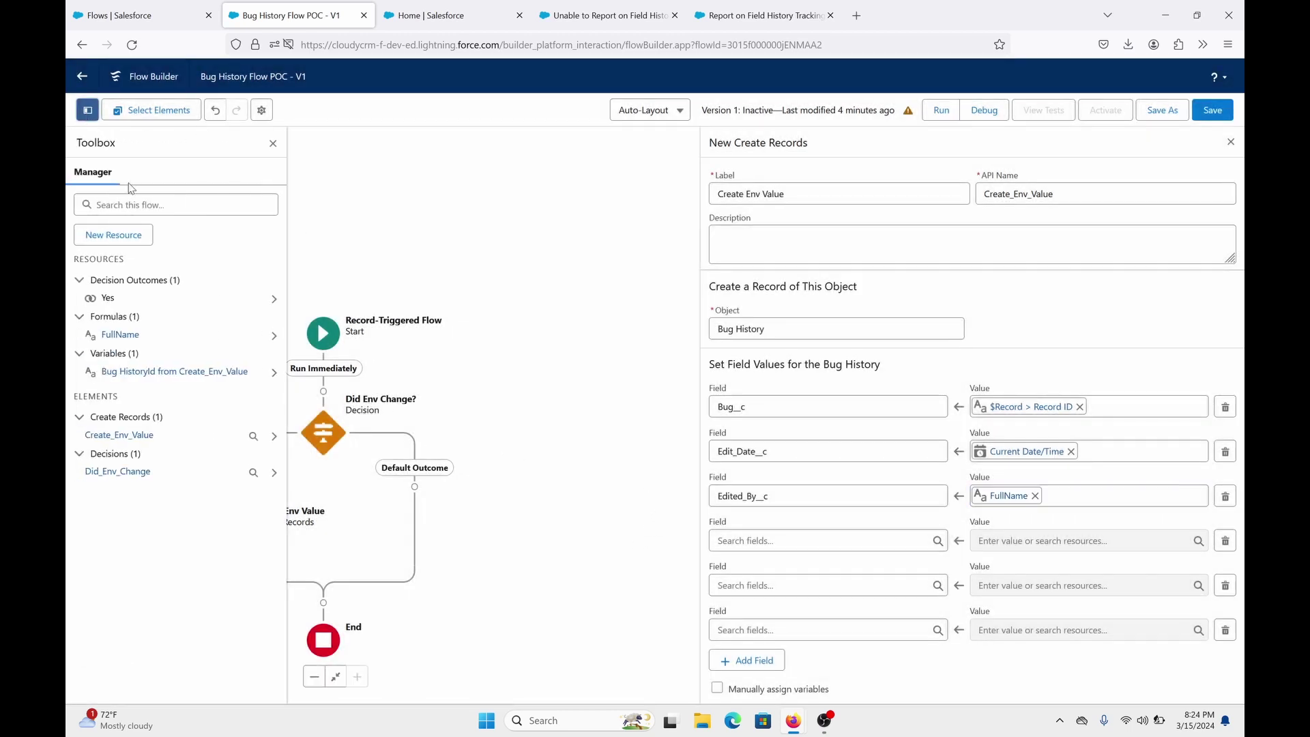
click(127, 333)
click(434, 454)
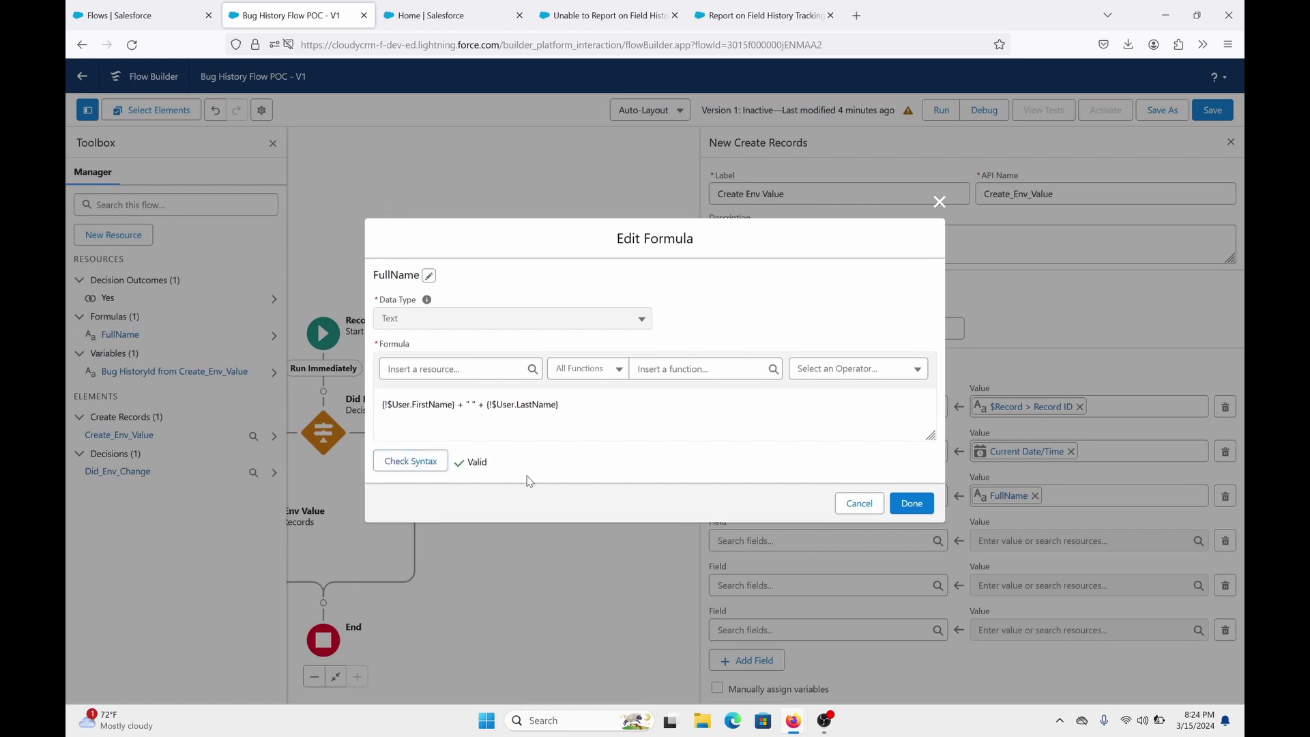
click(927, 509)
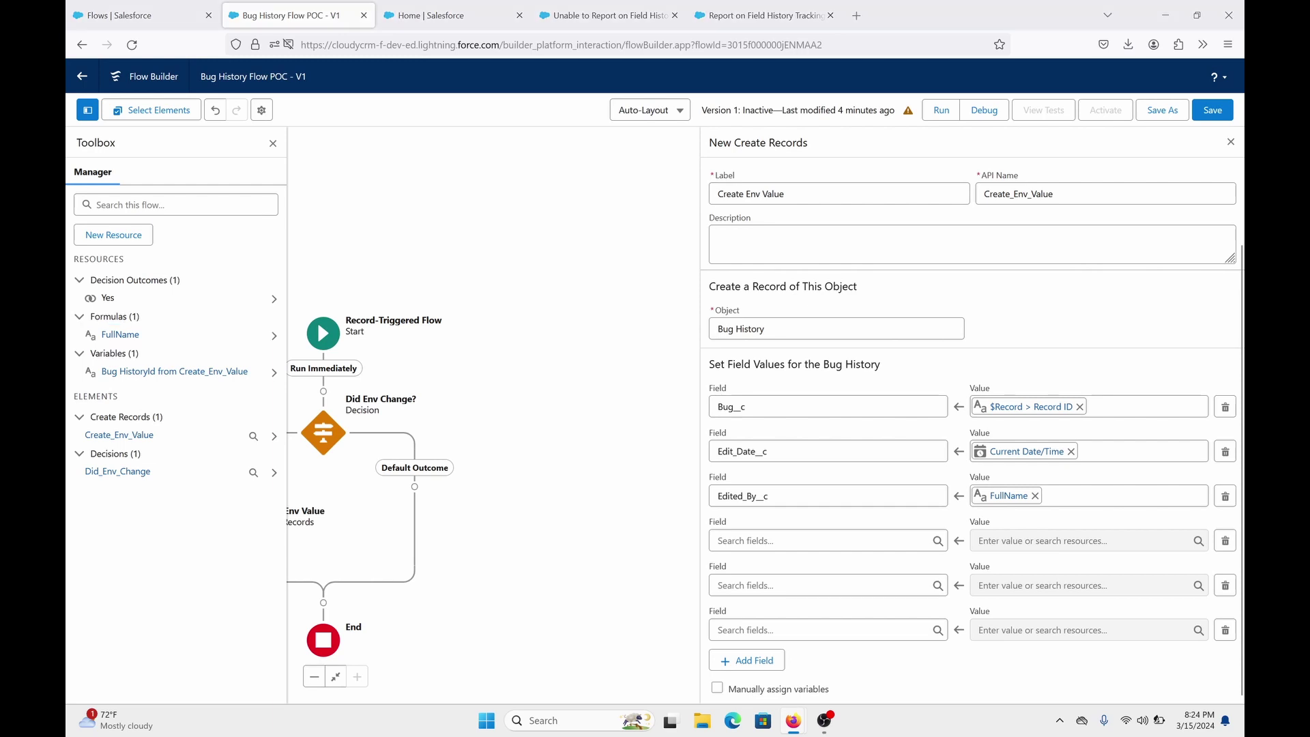
Assign the literal text Environment to the Field__c field in the fourth row.
click(796, 541)
text(Field)
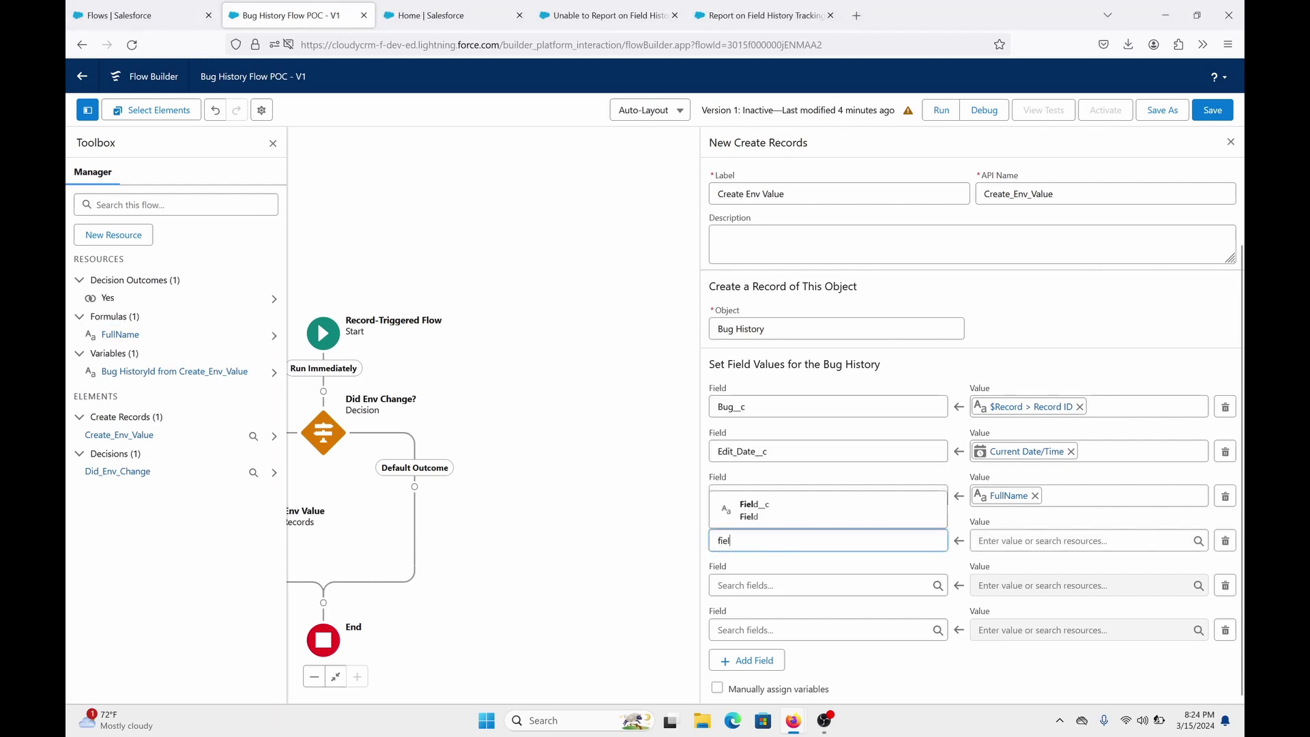
click(843, 522)
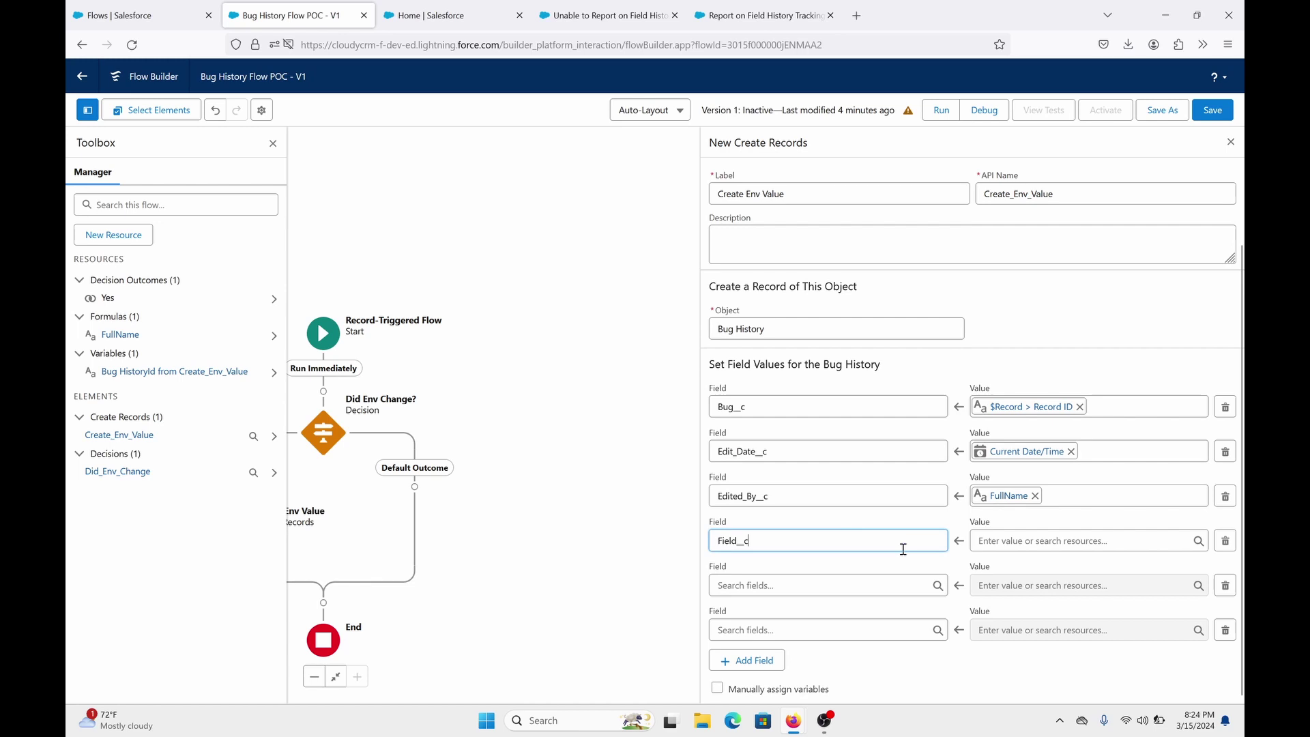
click(1039, 541)
text(Environment)
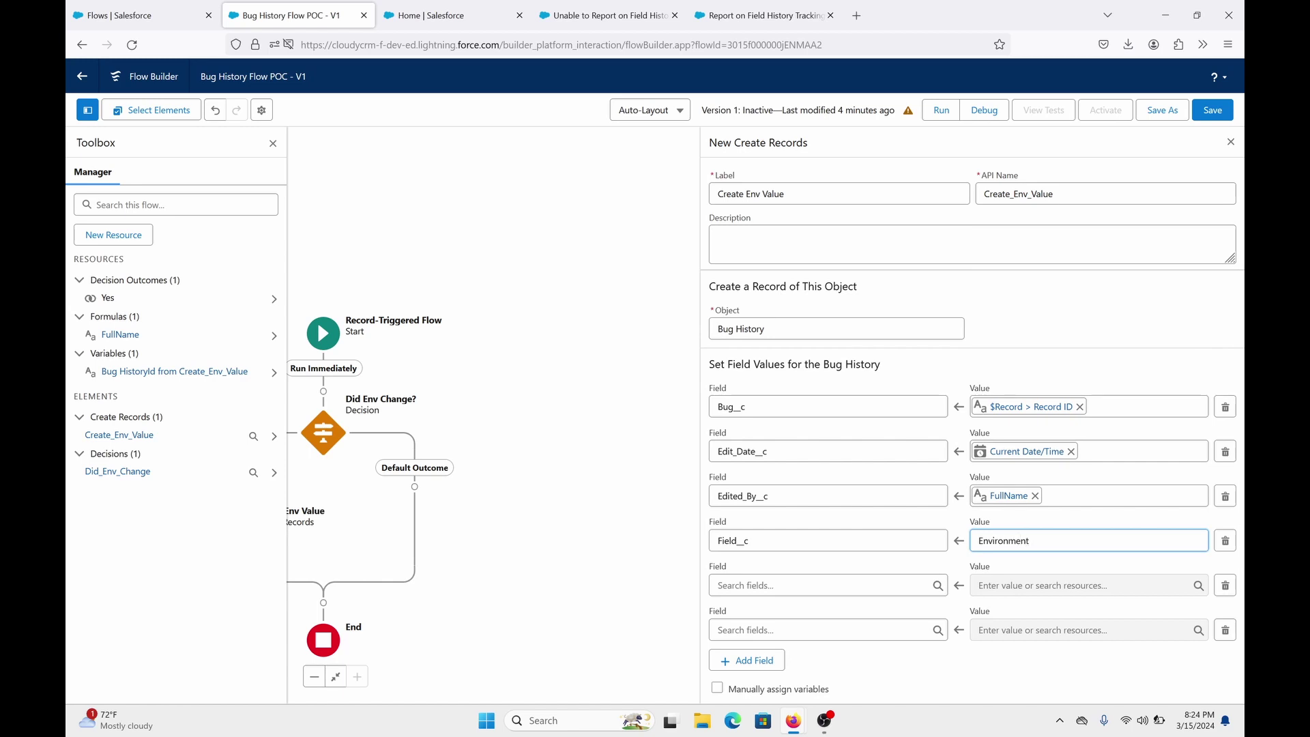
drag(481, 412, 607, 386)
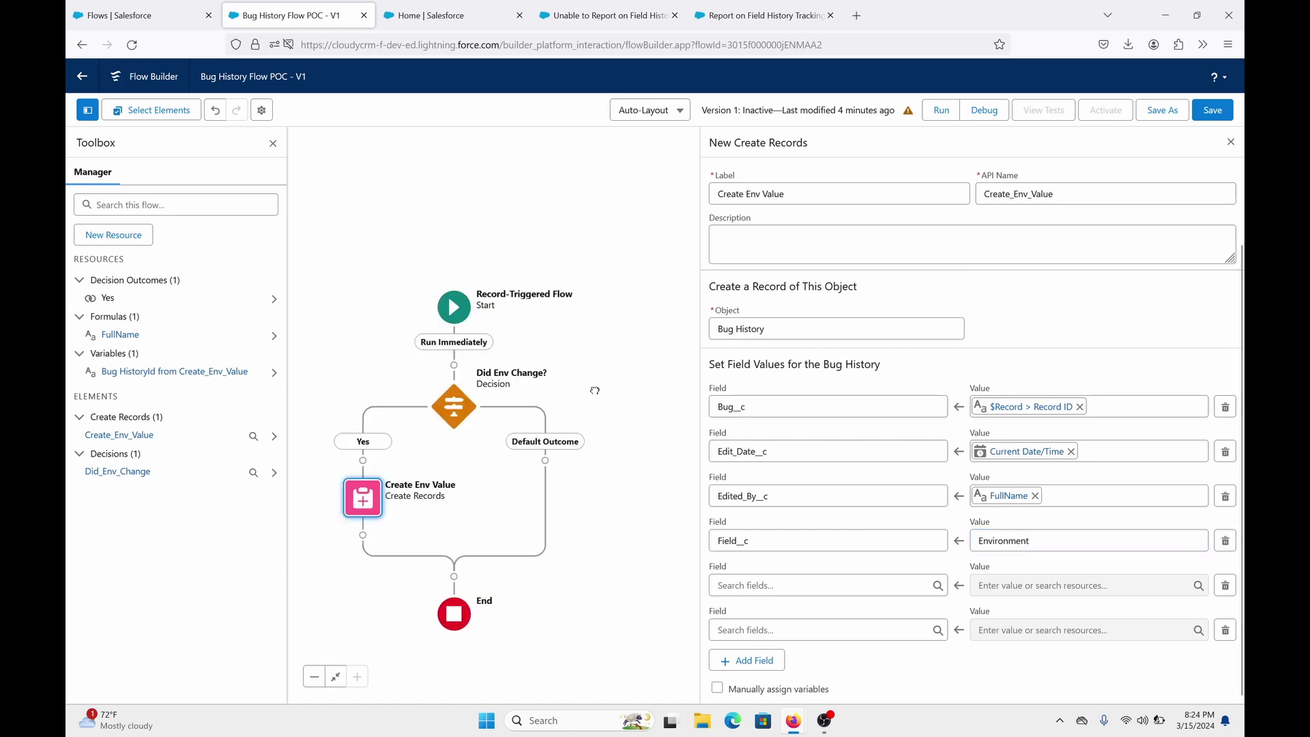
Assign the triggering record's Environment__c value ($Record) to the New_Value__c field in the fifth row.
click(863, 585)
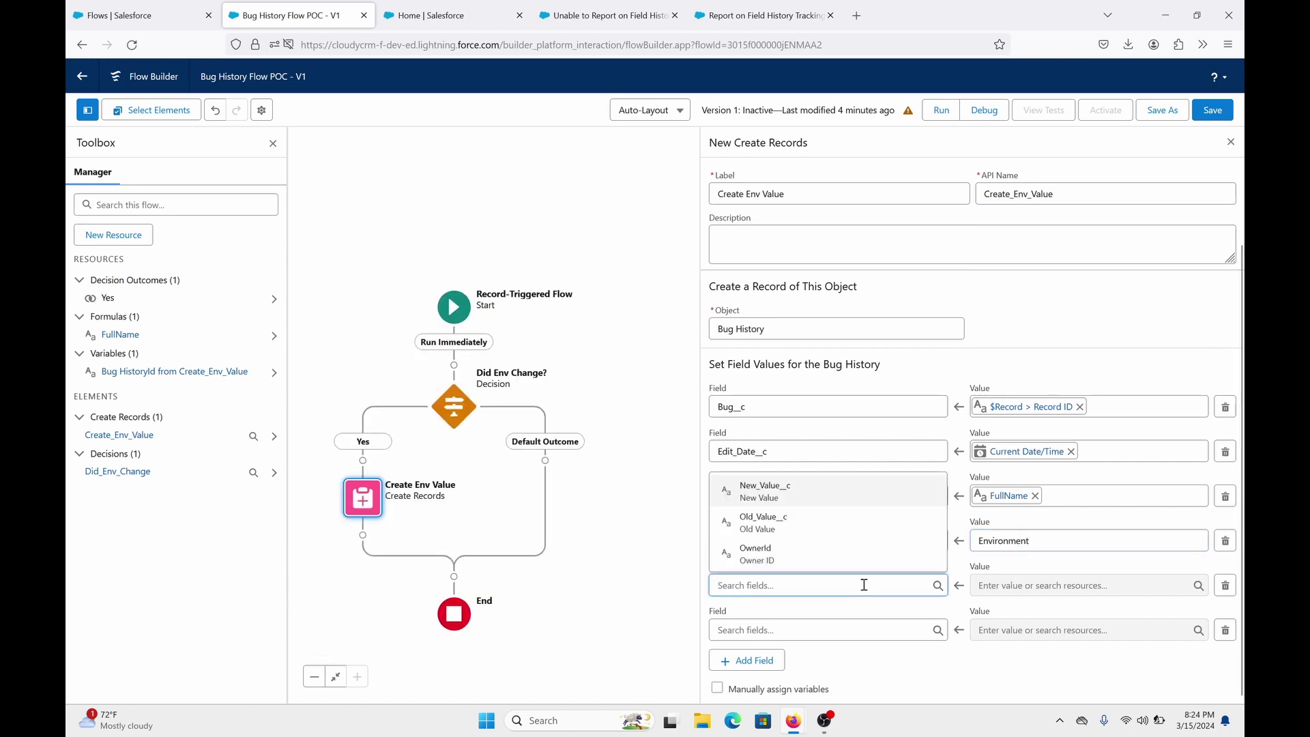
text(new)
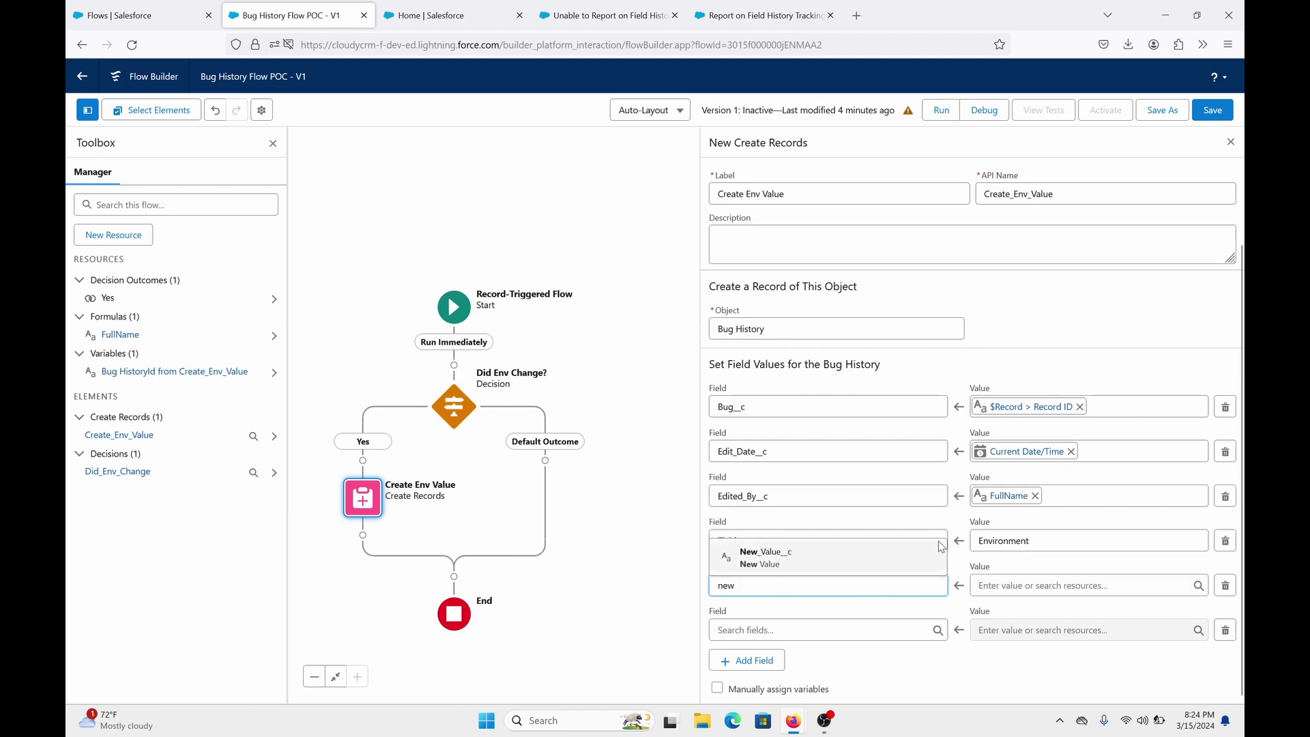
click(913, 563)
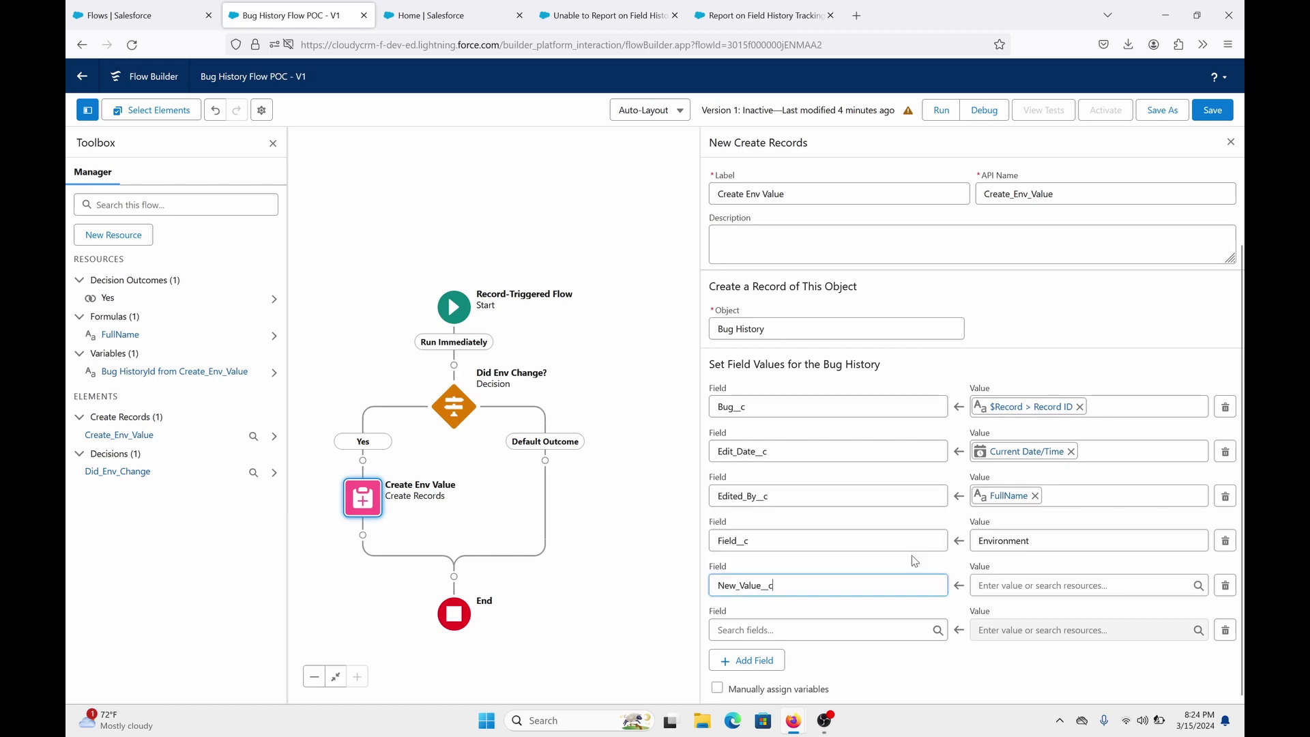
click(1062, 588)
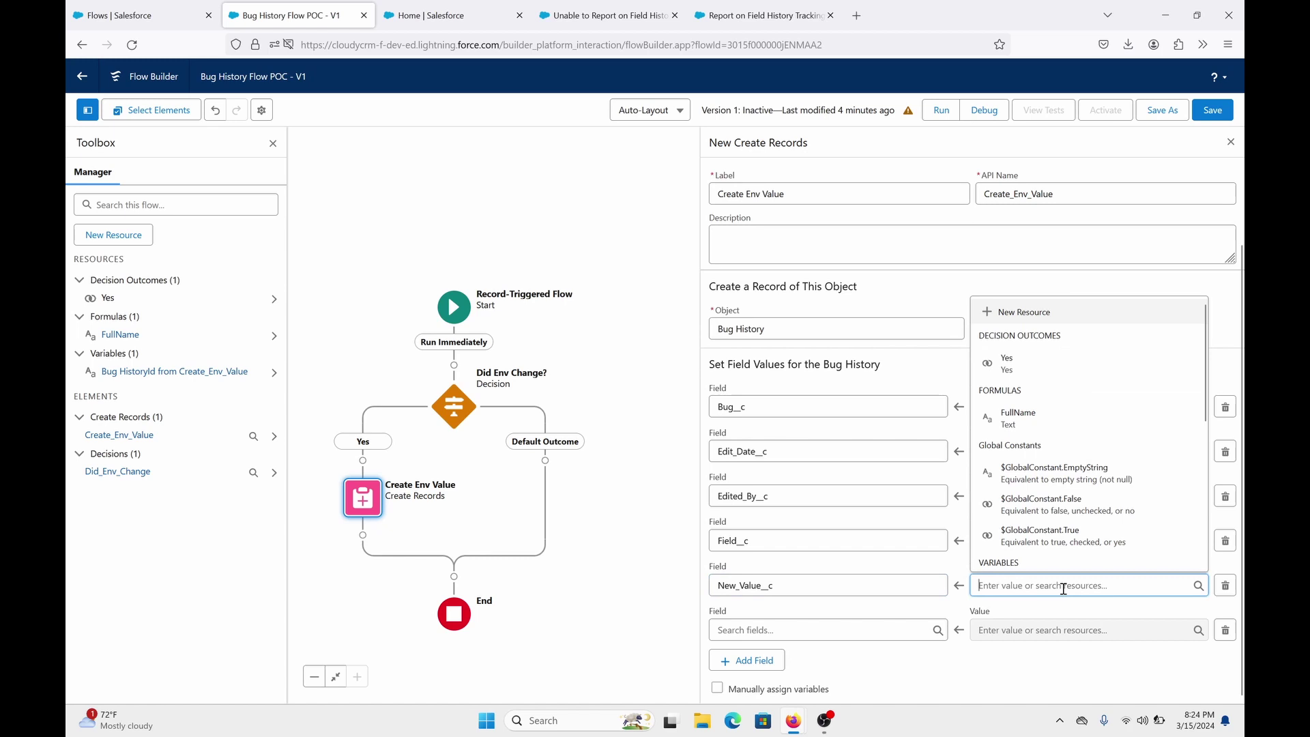
text({!$Record.en)
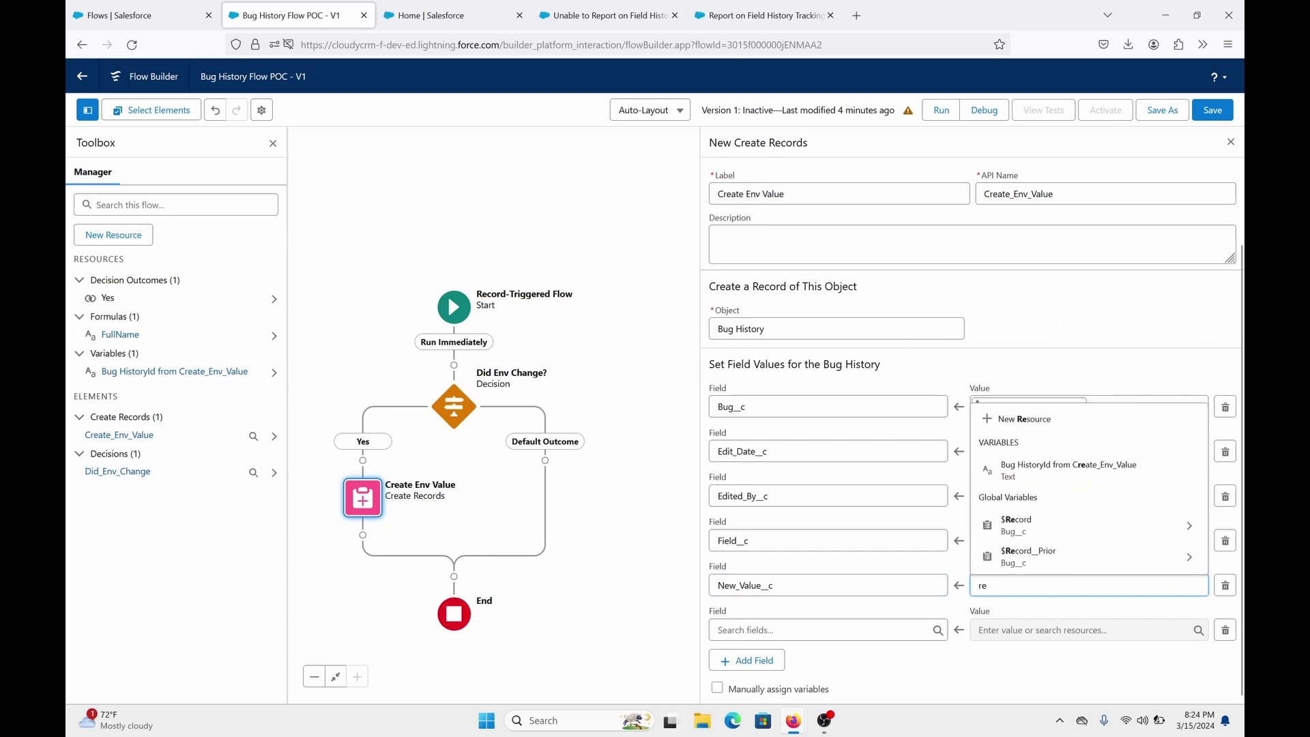
text(vi)
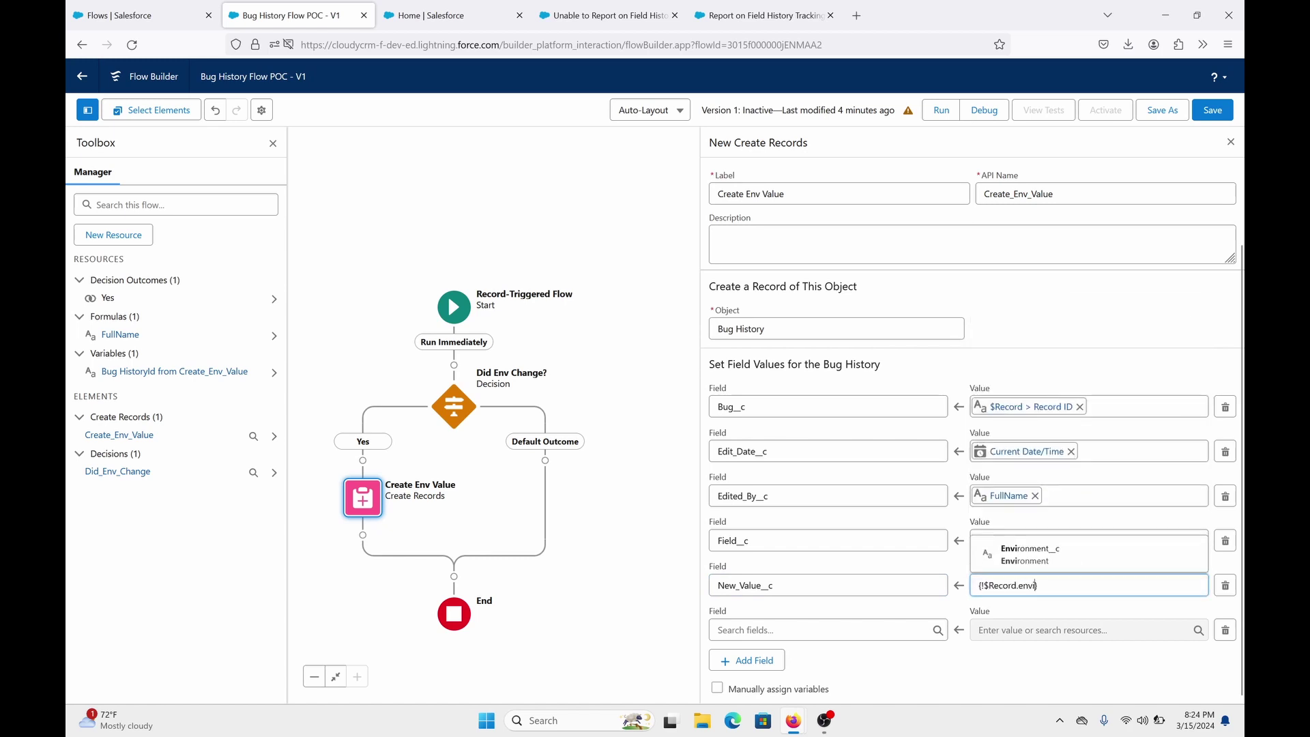
click(1062, 553)
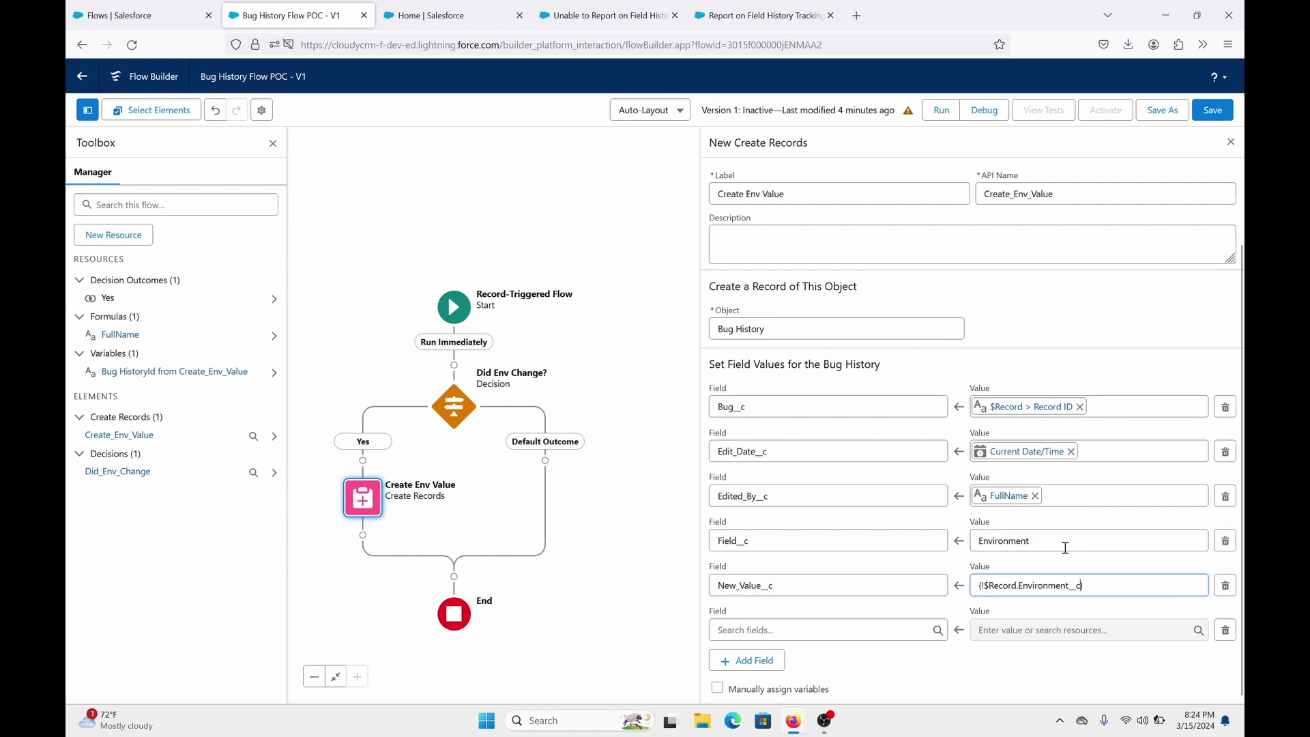
Assign $Record__Prior's Environment__c to the Old_Value__c field in the sixth row, save the flow and close the Toolbox.
click(847, 631)
text(old)
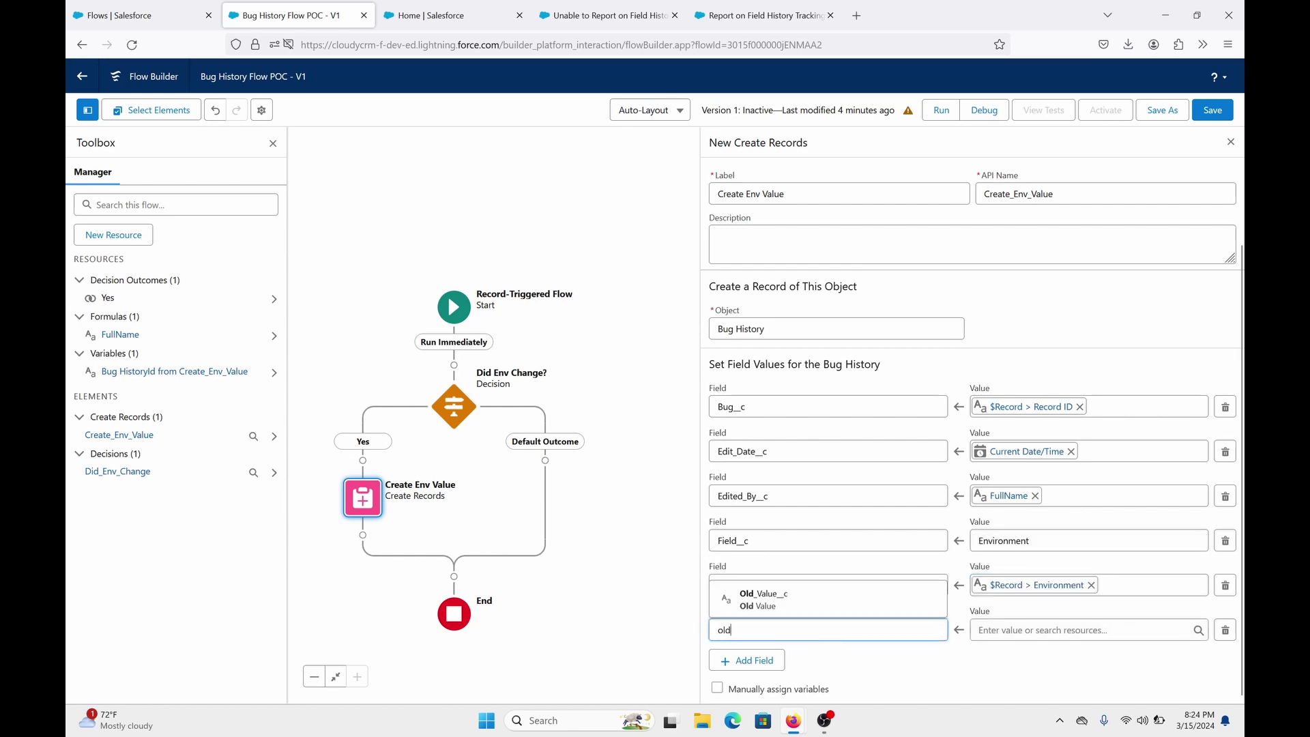
click(873, 604)
click(1008, 630)
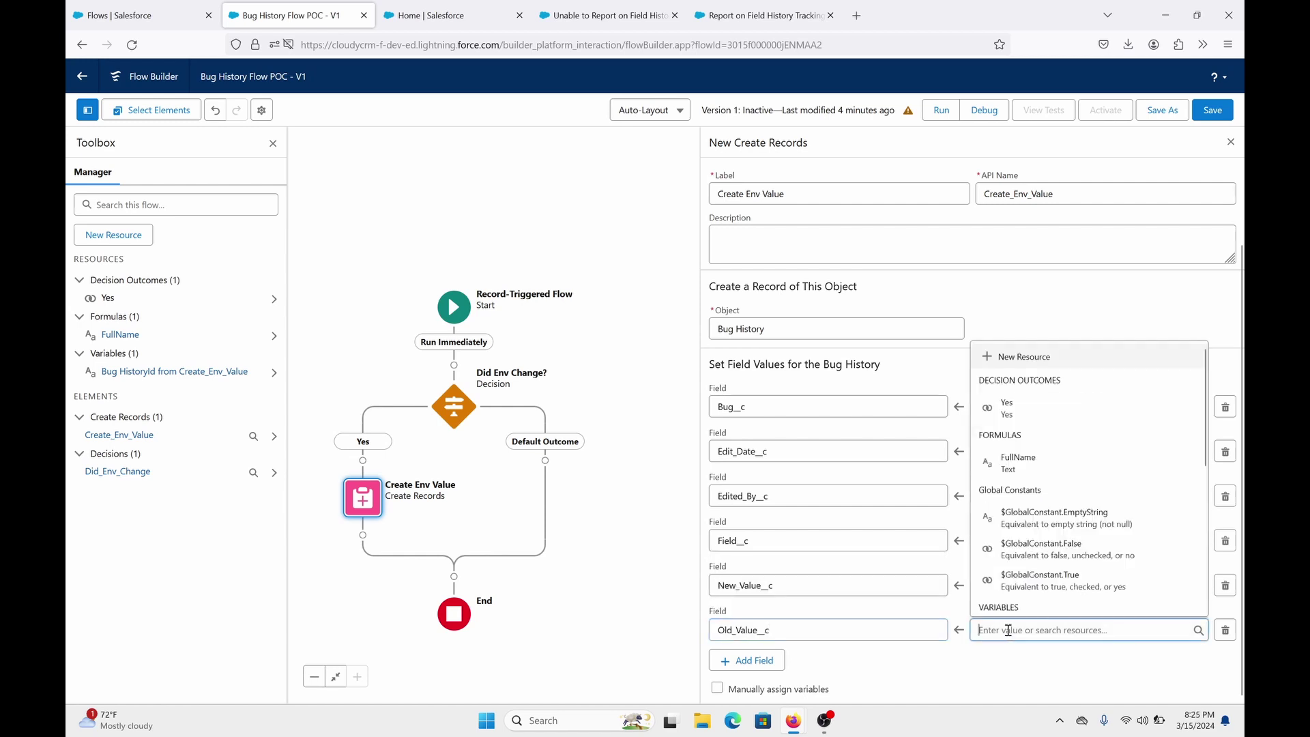
text(re)
click(1017, 600)
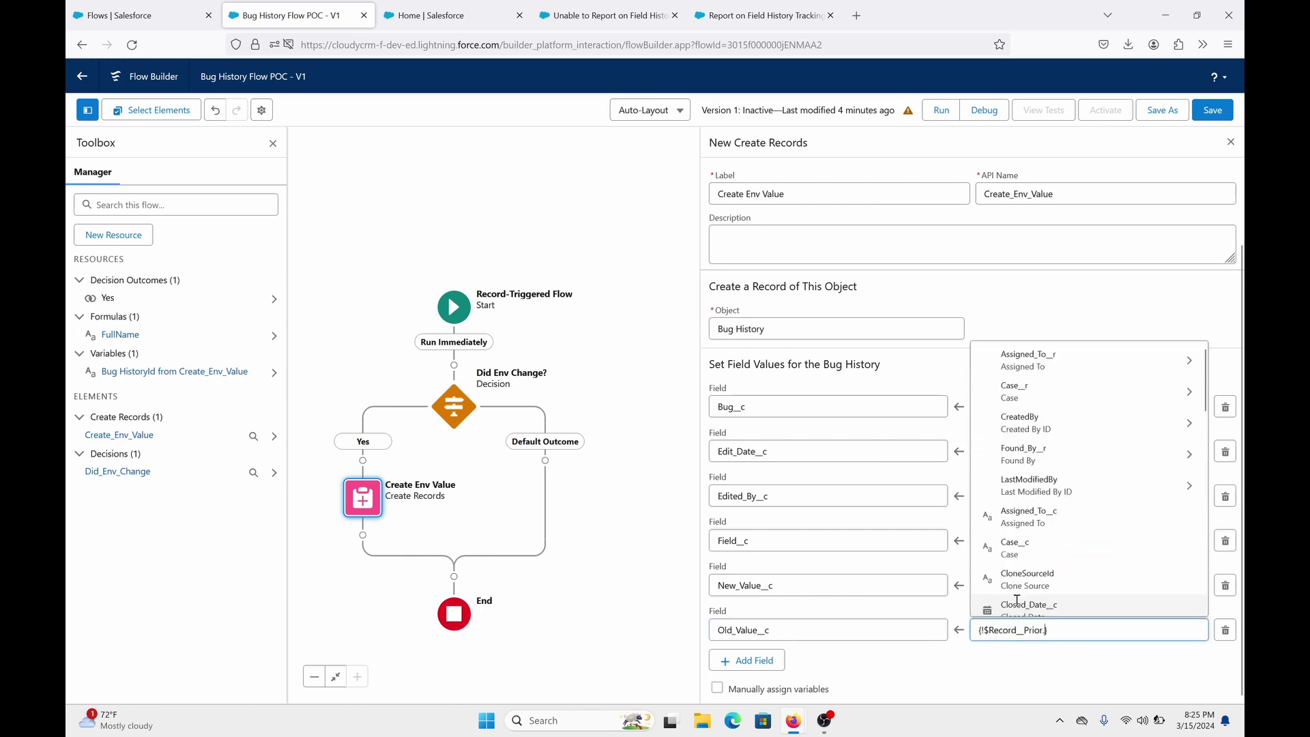
text(en)
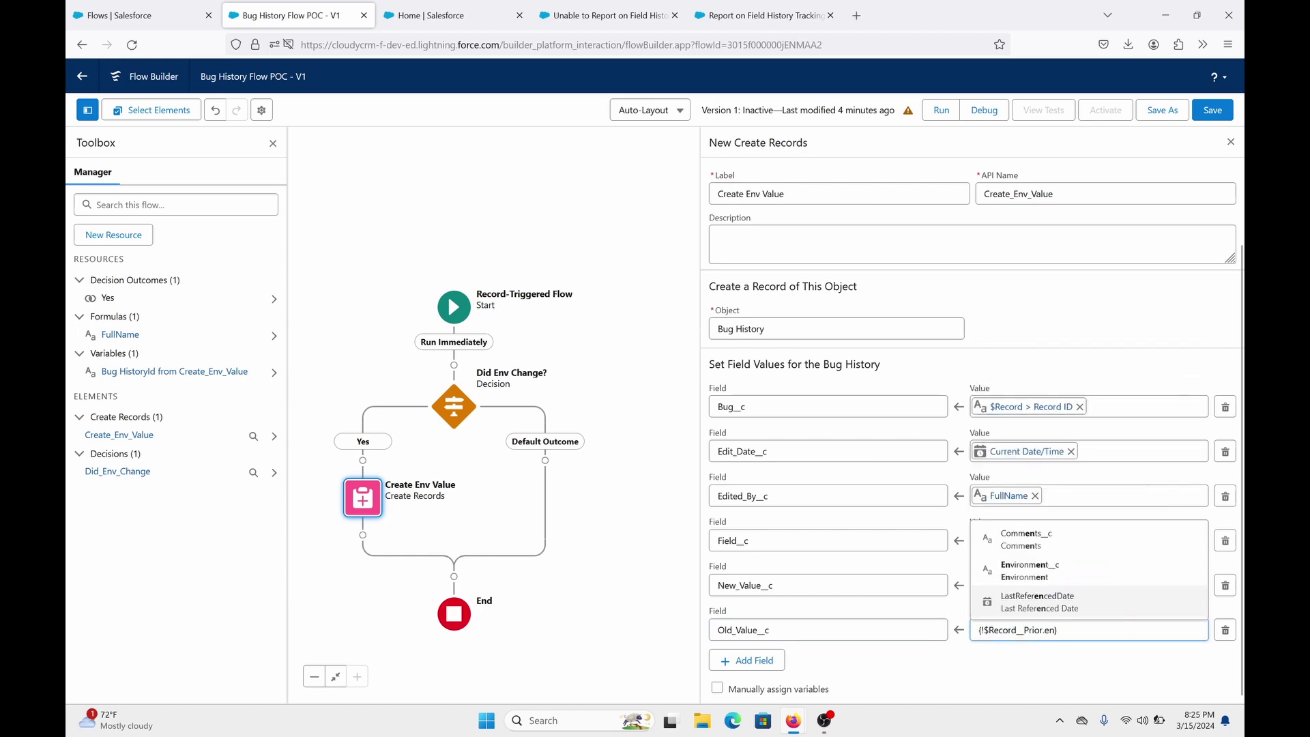
click(1030, 570)
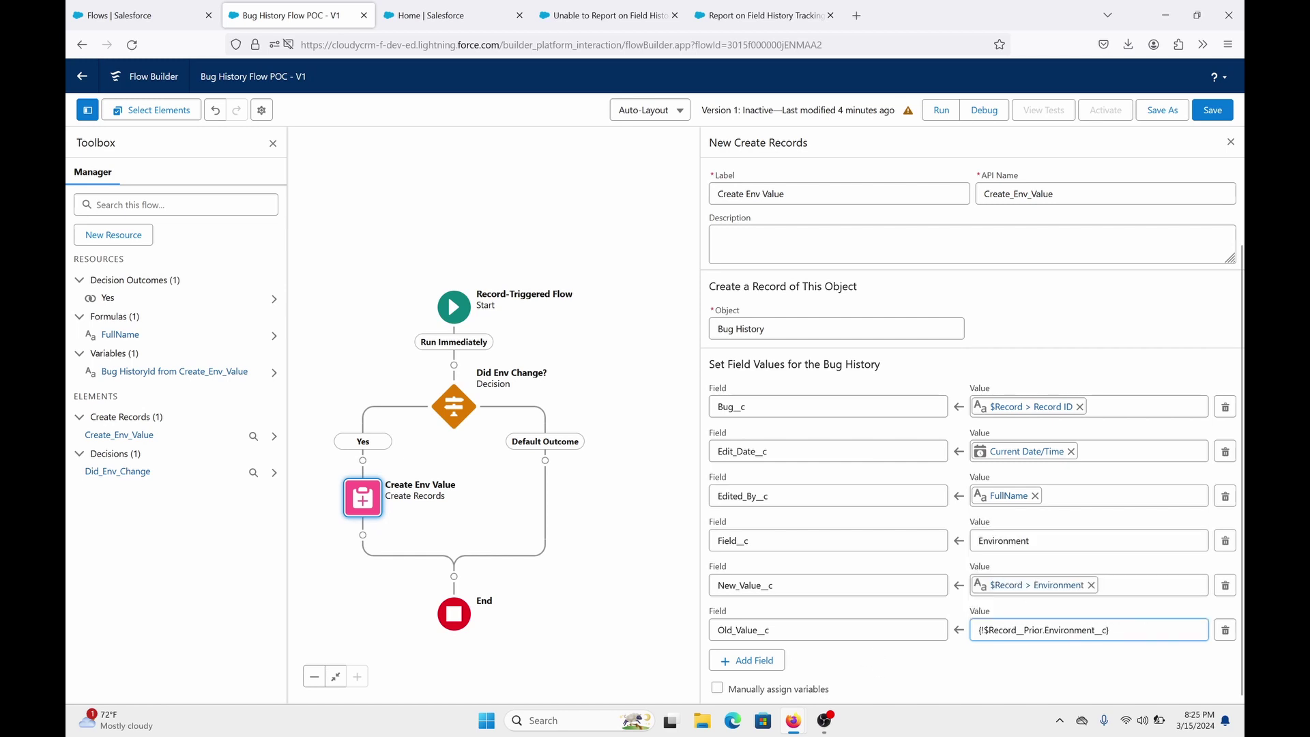
click(1213, 111)
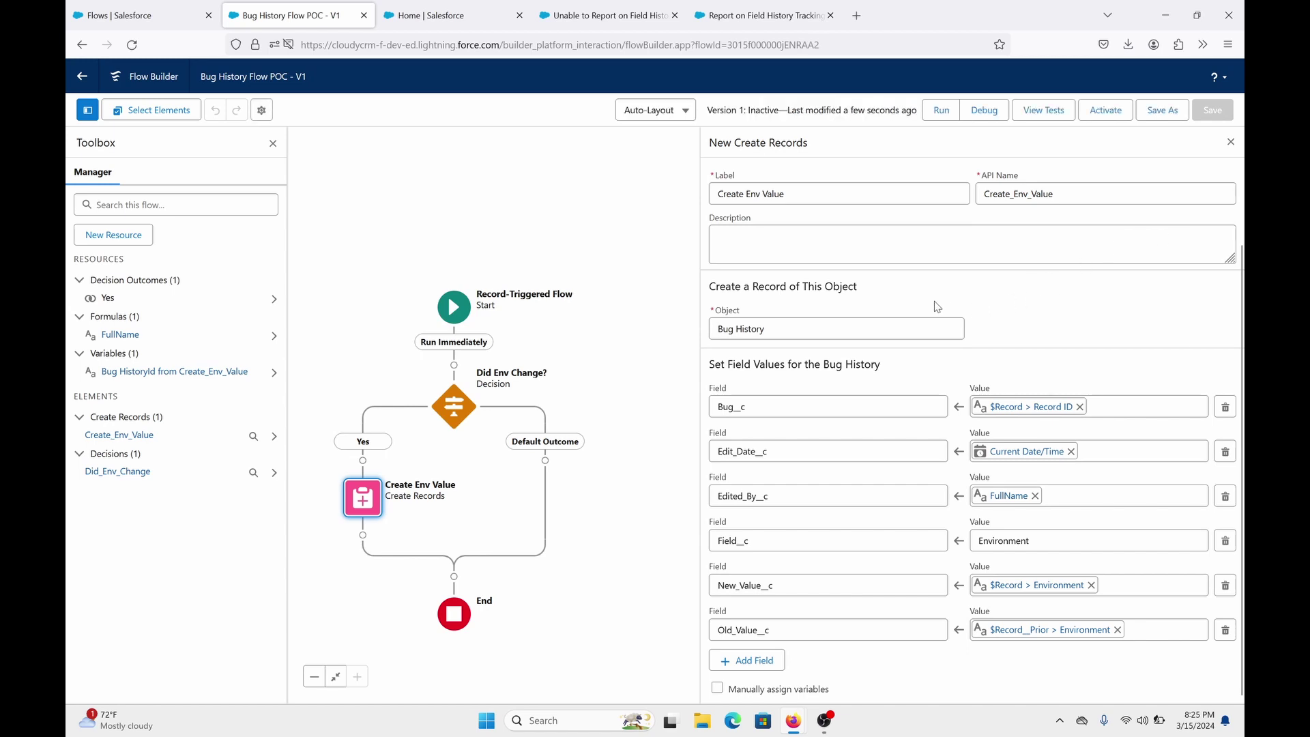
click(273, 145)
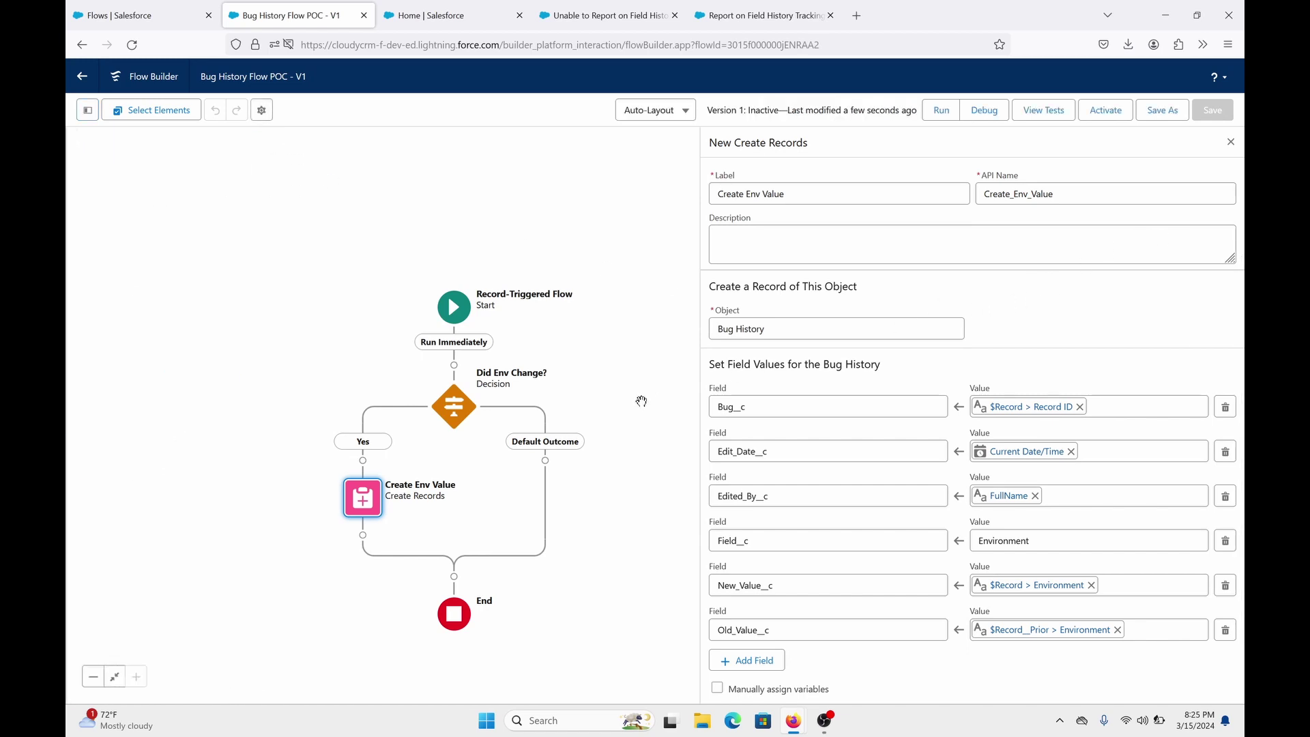
Open the flow's start configuration to examine which Bug fields are covered by its entry conditions.
scroll(413, 374, down, 2)
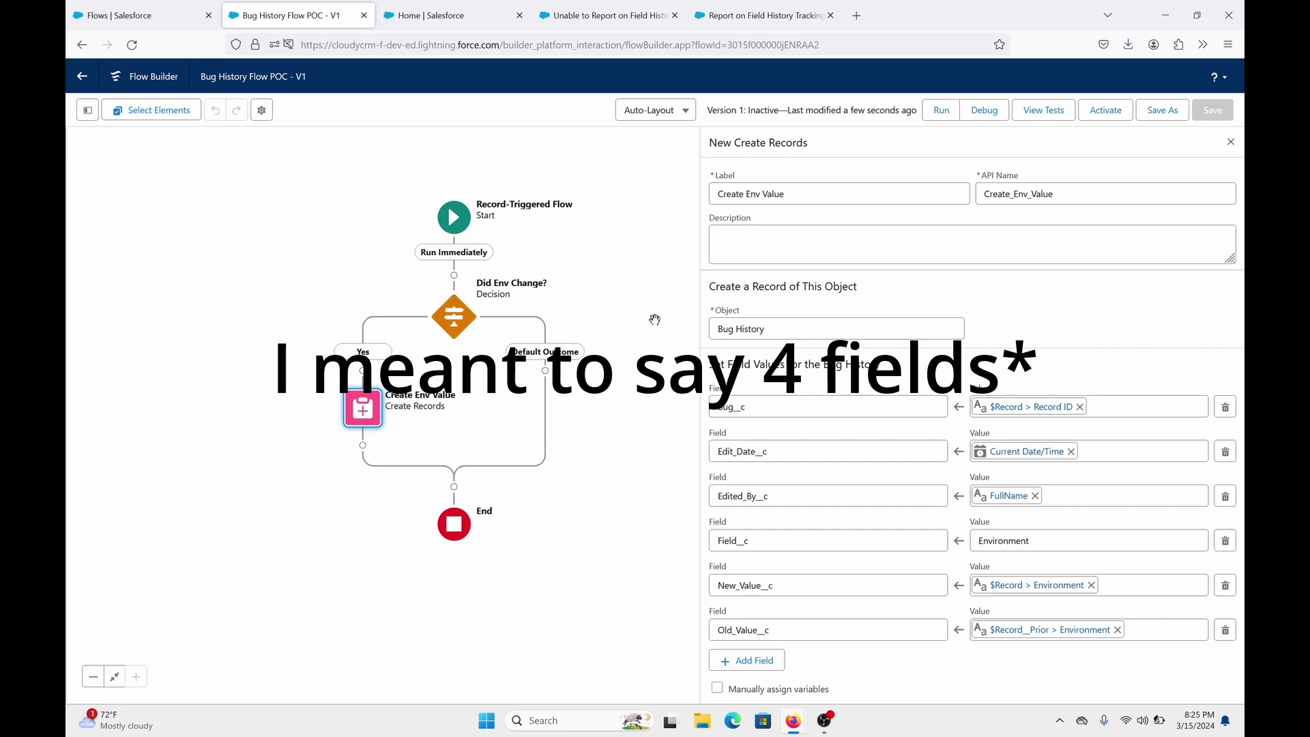
click(467, 223)
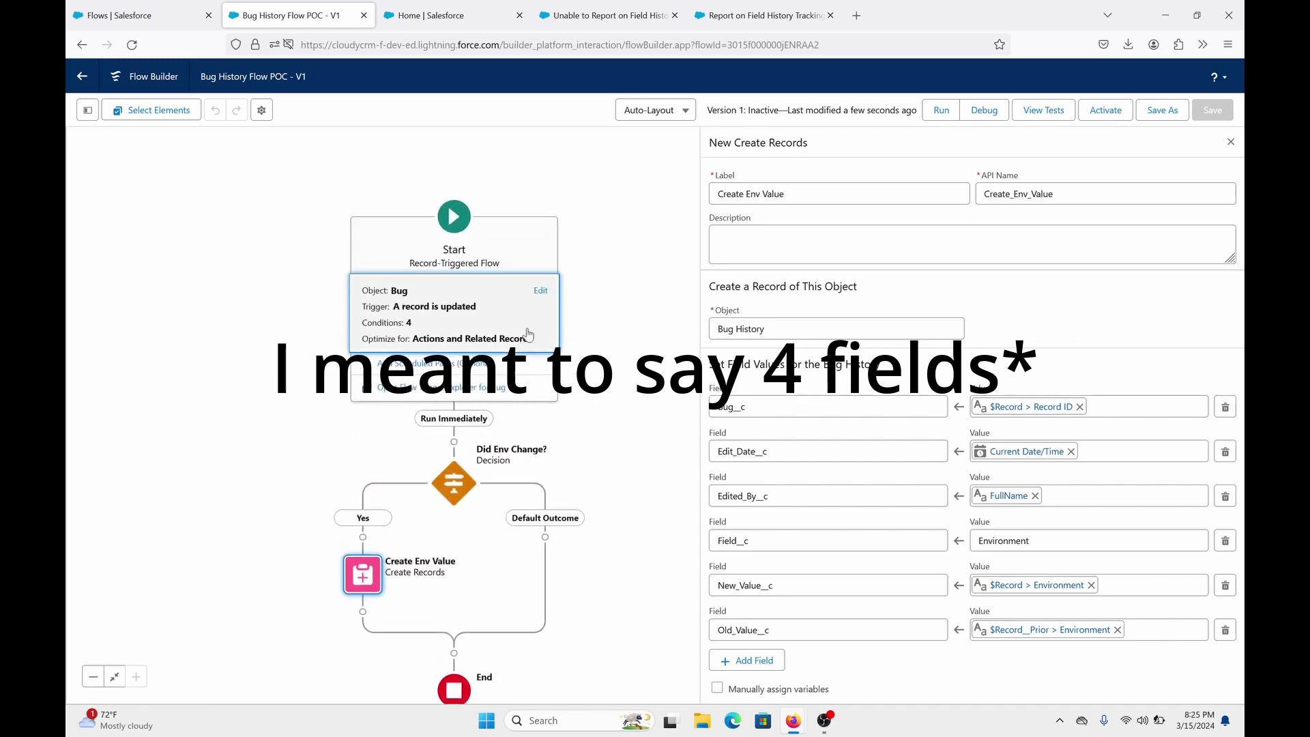
click(540, 292)
click(530, 446)
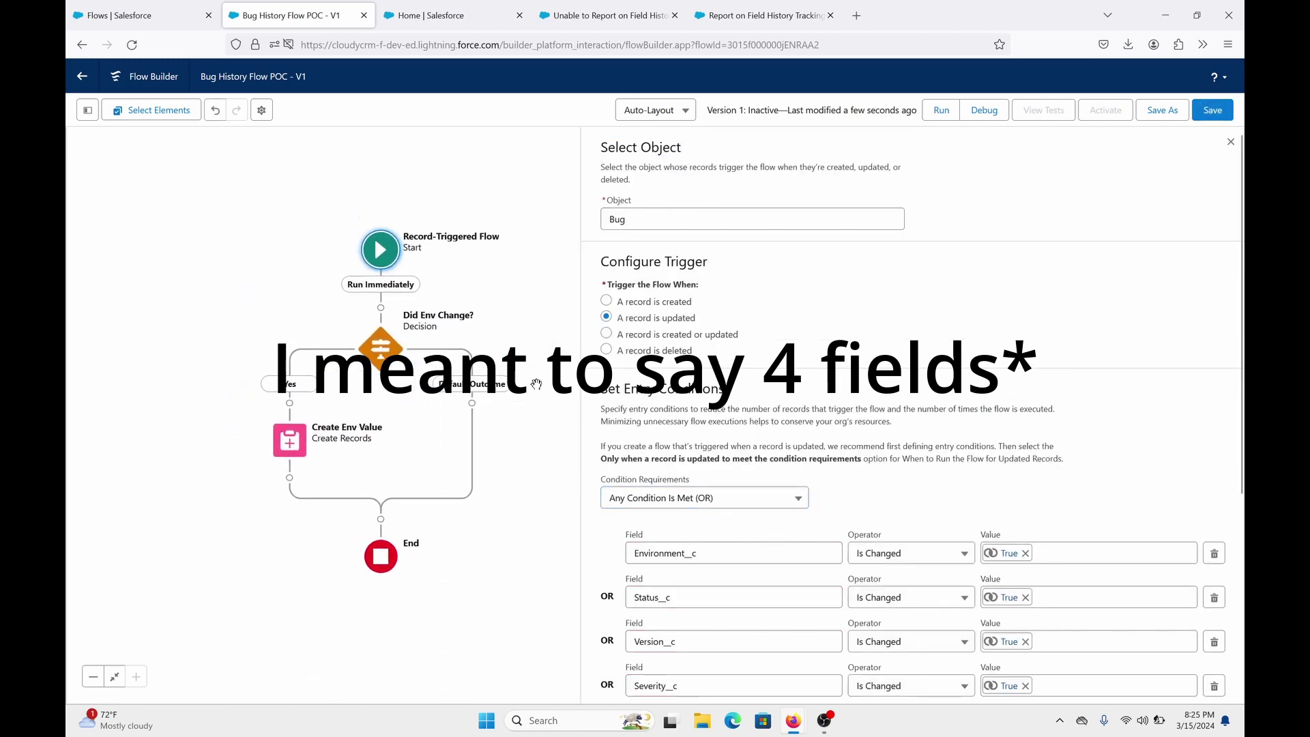
Copy the Did Env Change? decision and paste it just before the End element.
click(383, 352)
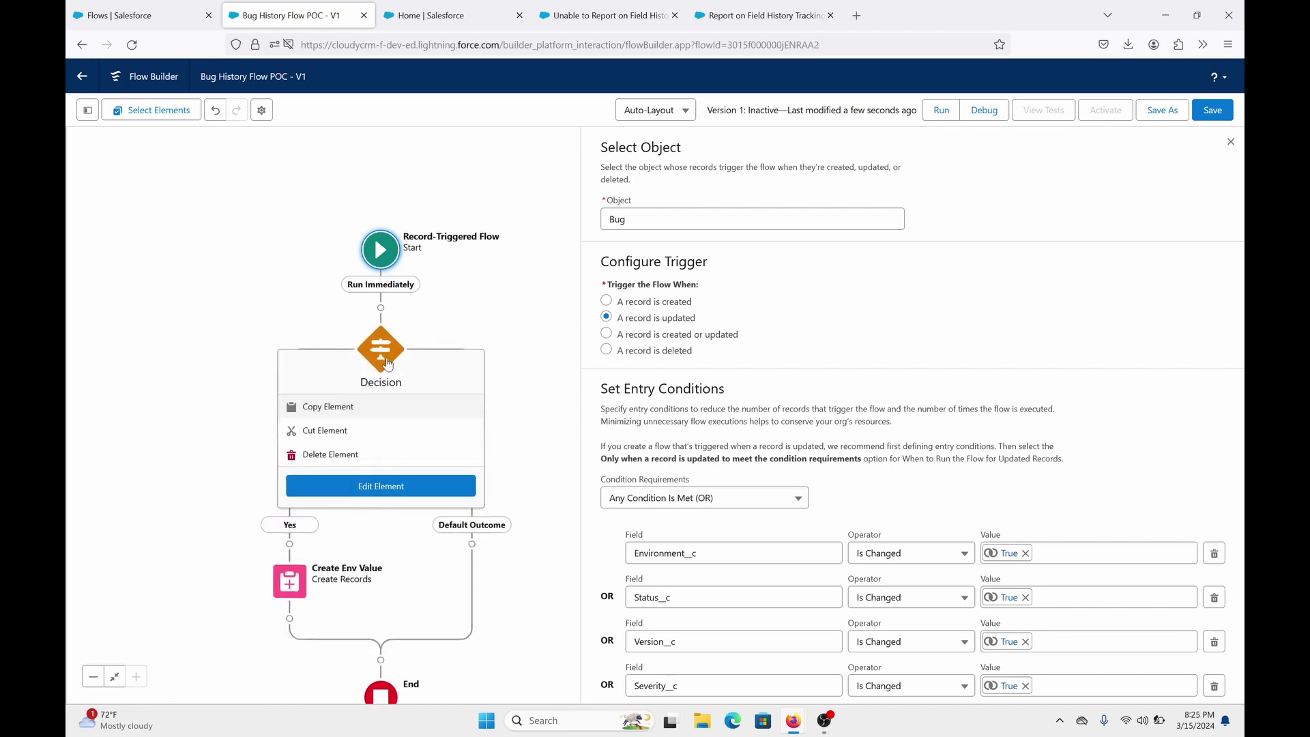
click(363, 409)
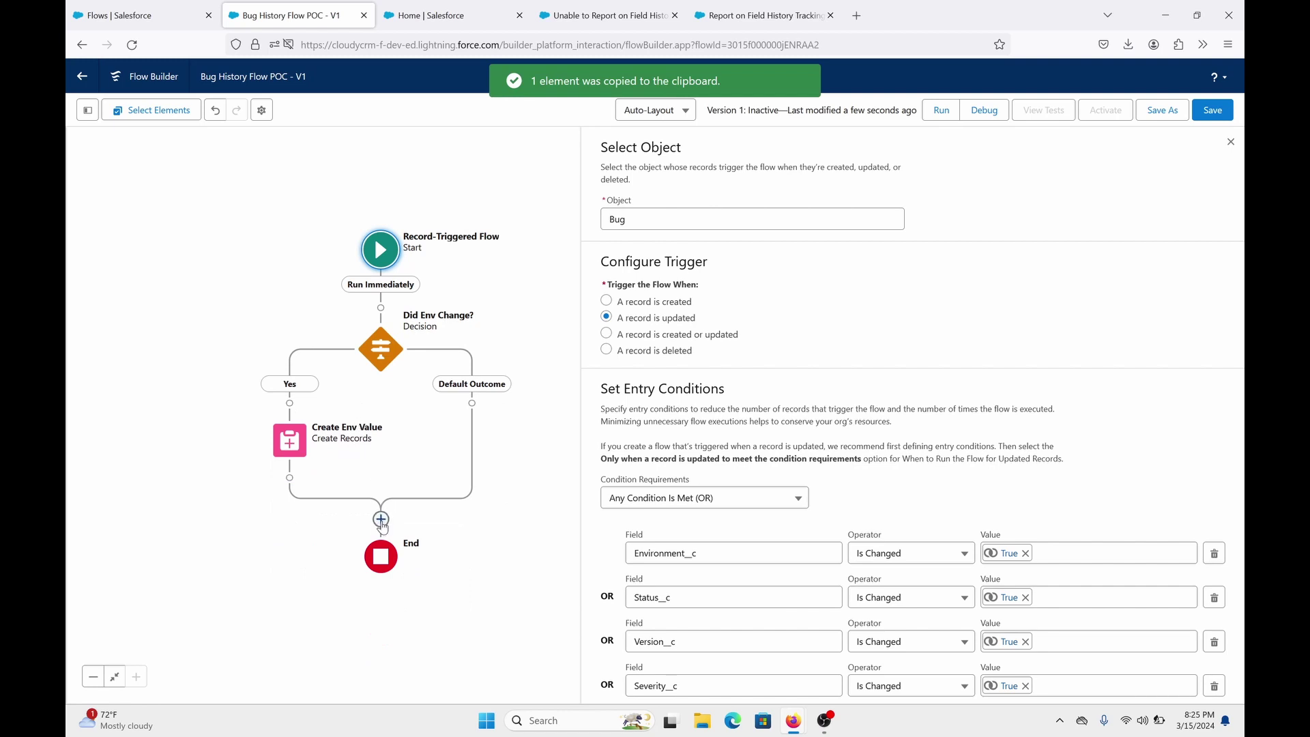
click(382, 538)
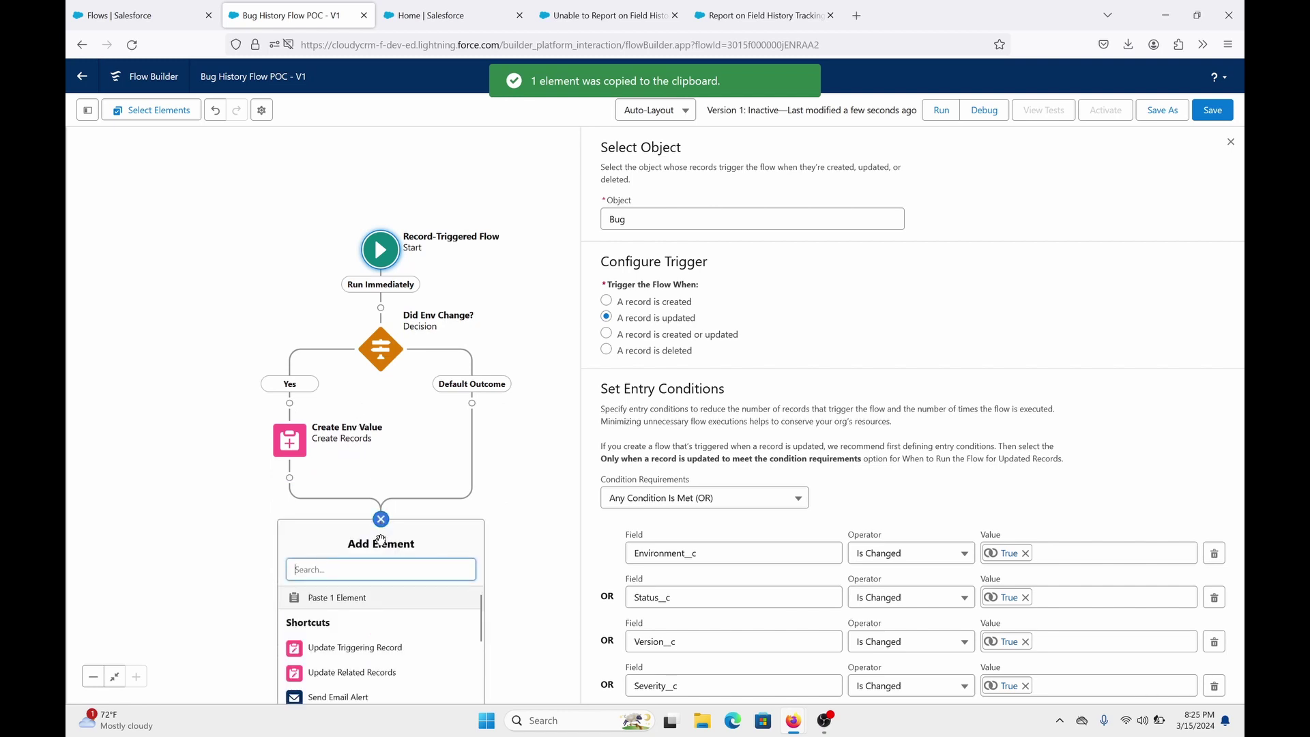
click(377, 598)
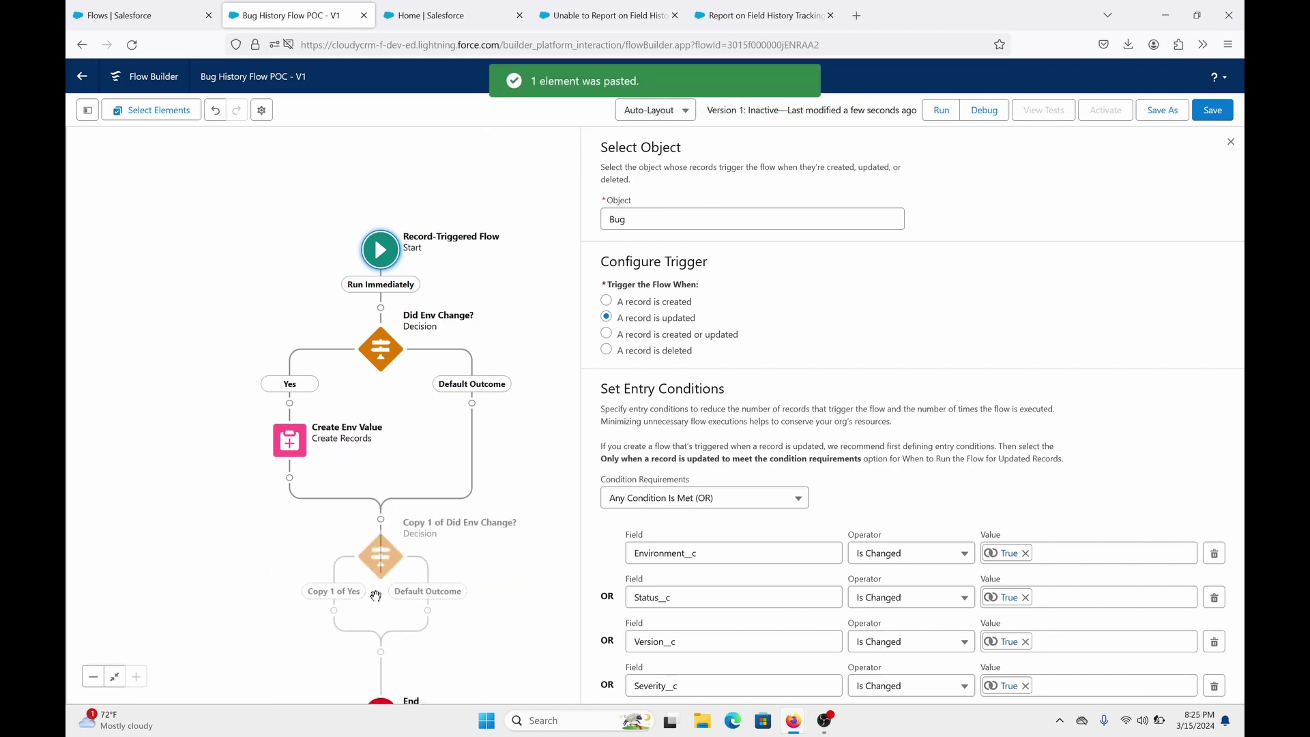
Copy the Create Env Value element and paste it on the Yes path of the duplicated decision.
click(290, 440)
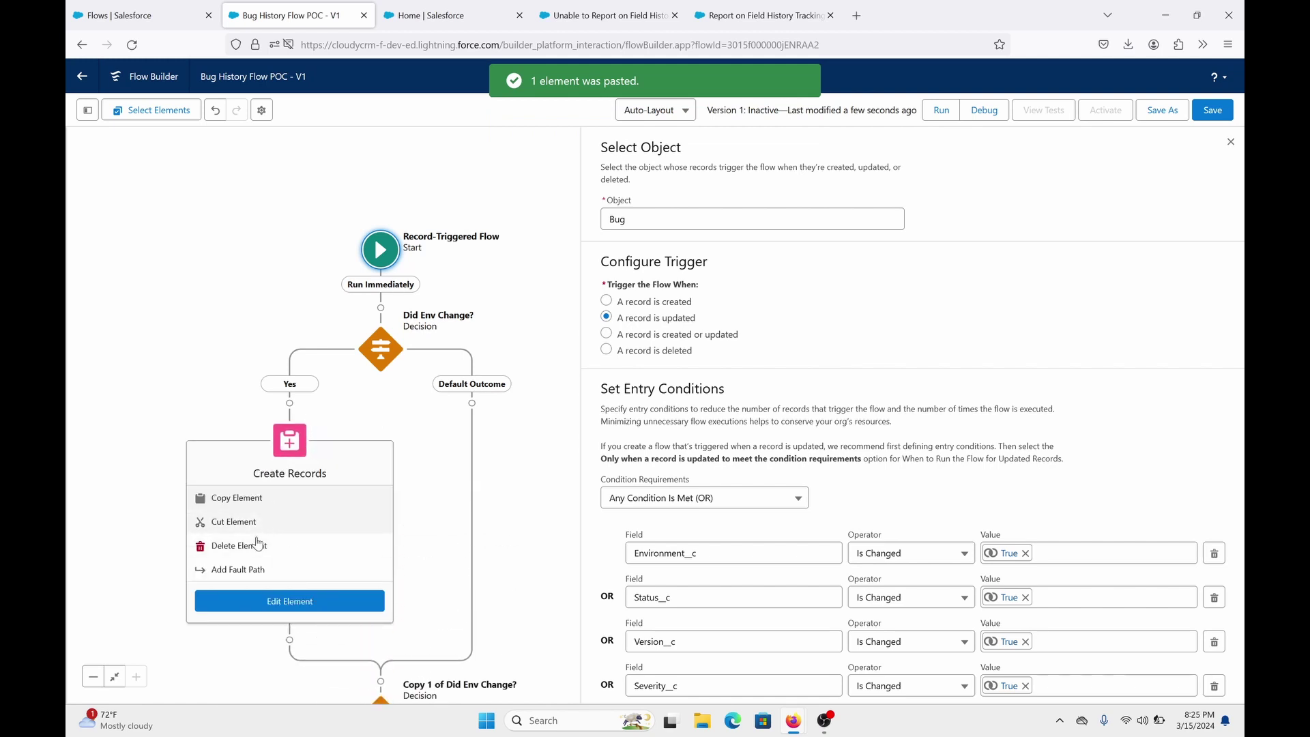
click(256, 505)
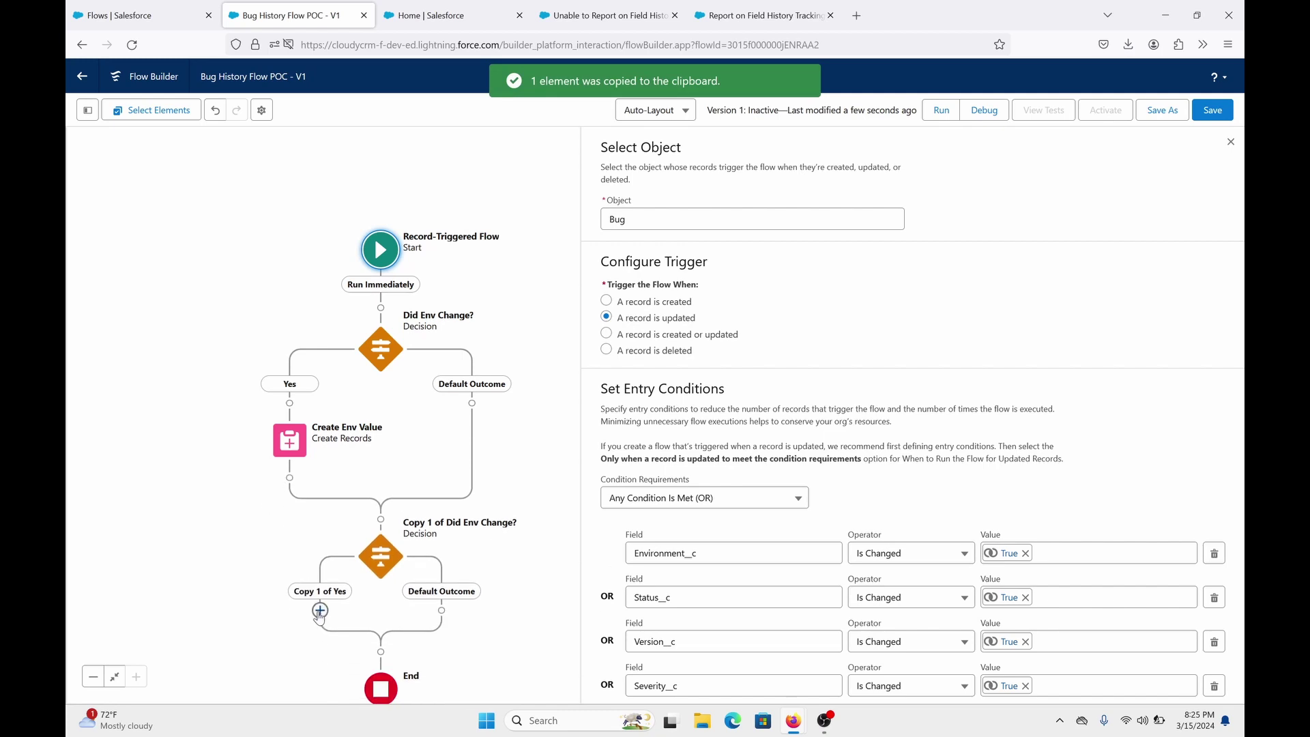
click(319, 611)
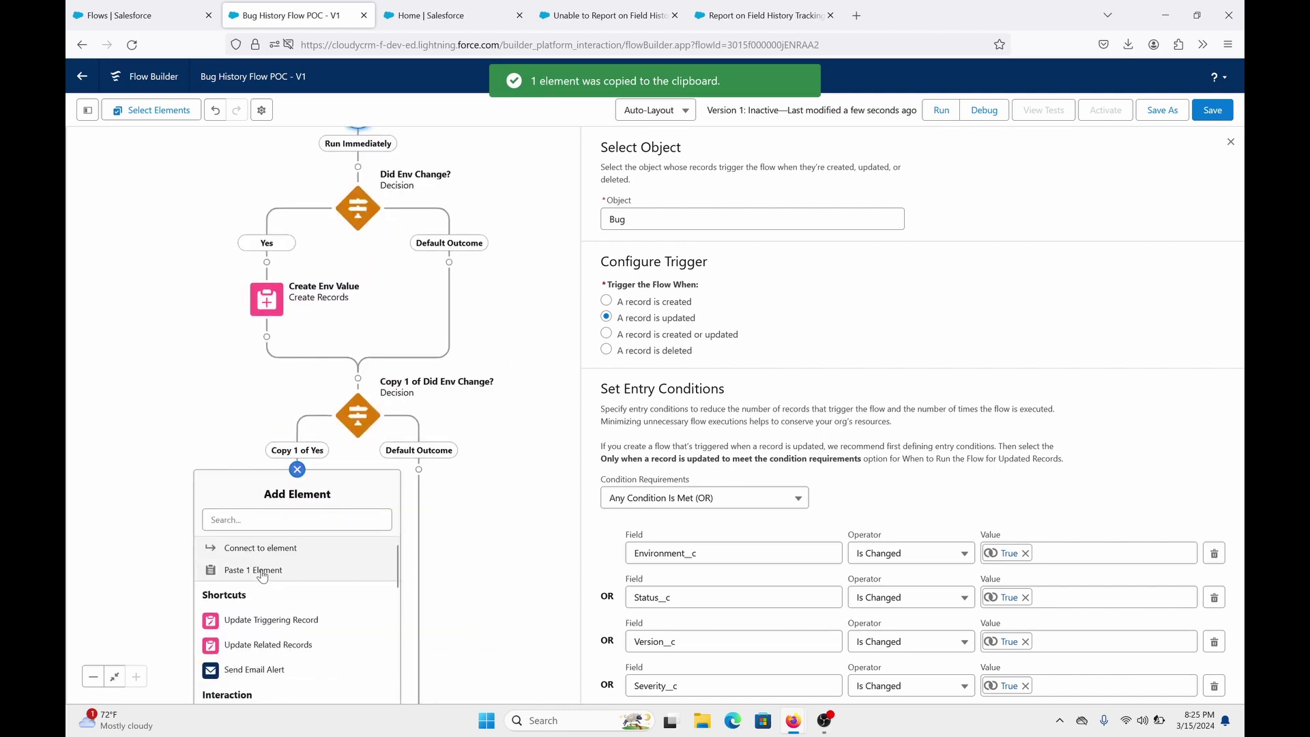
click(262, 570)
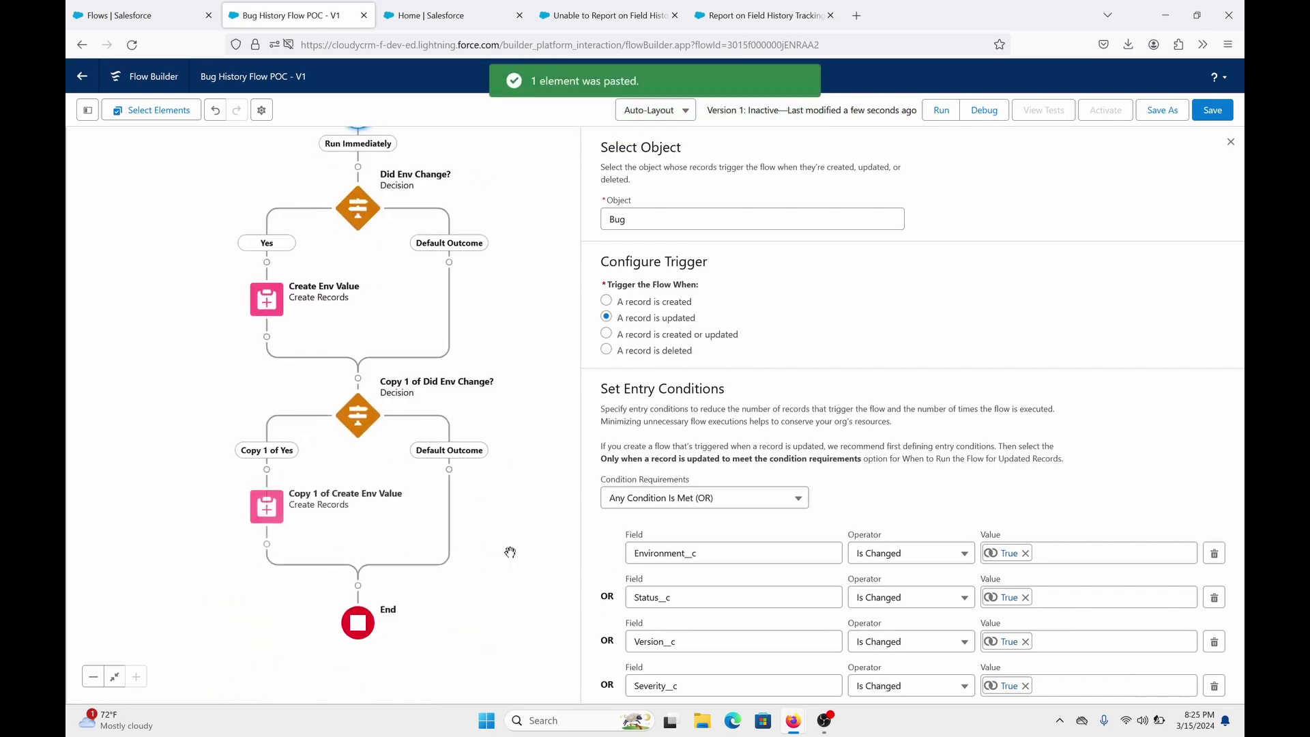
Open the duplicated decision for editing and change its label to Did Status Change?
click(363, 475)
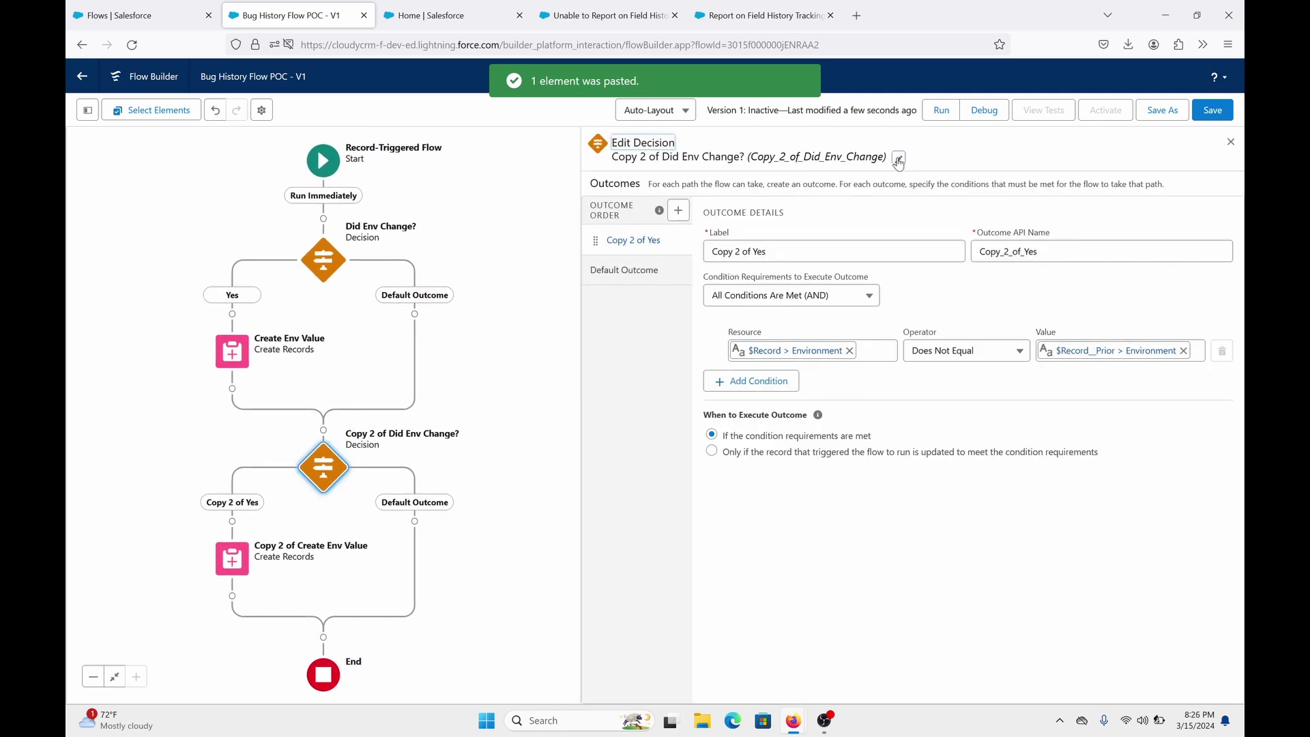
click(898, 160)
triple_click(784, 205)
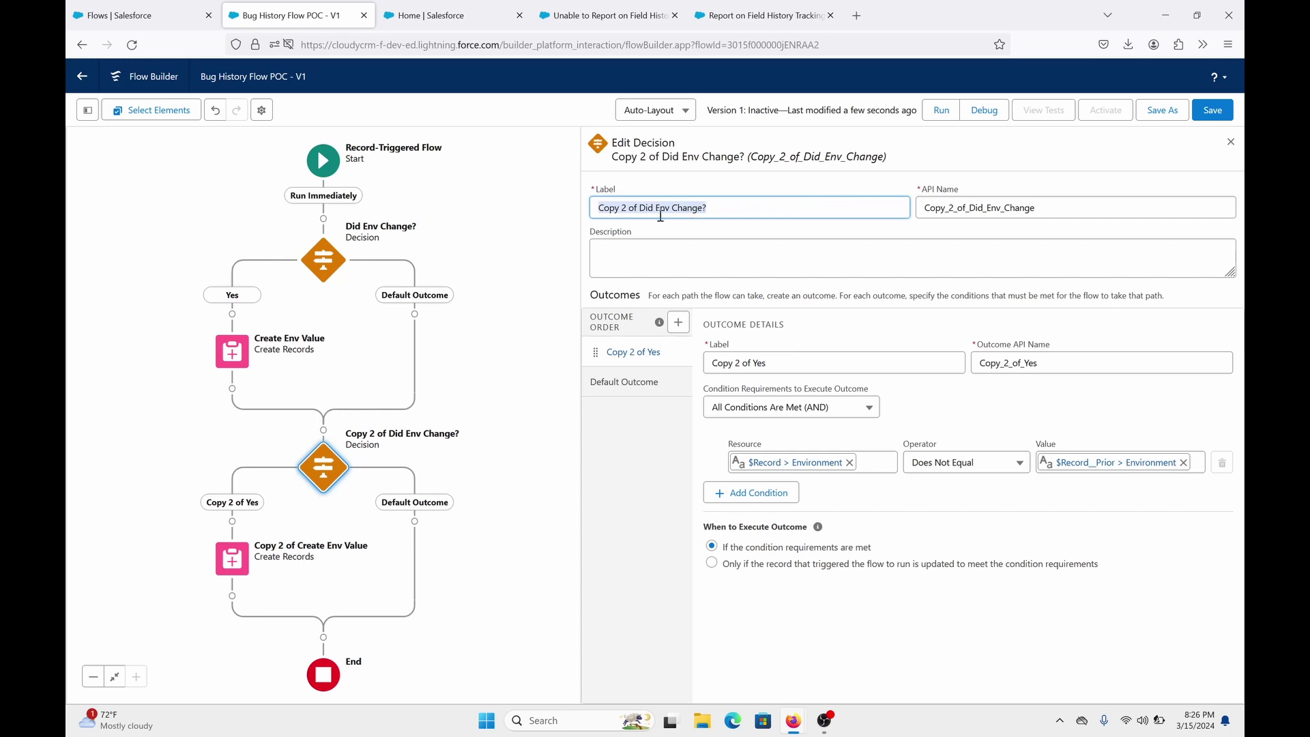
click(638, 208)
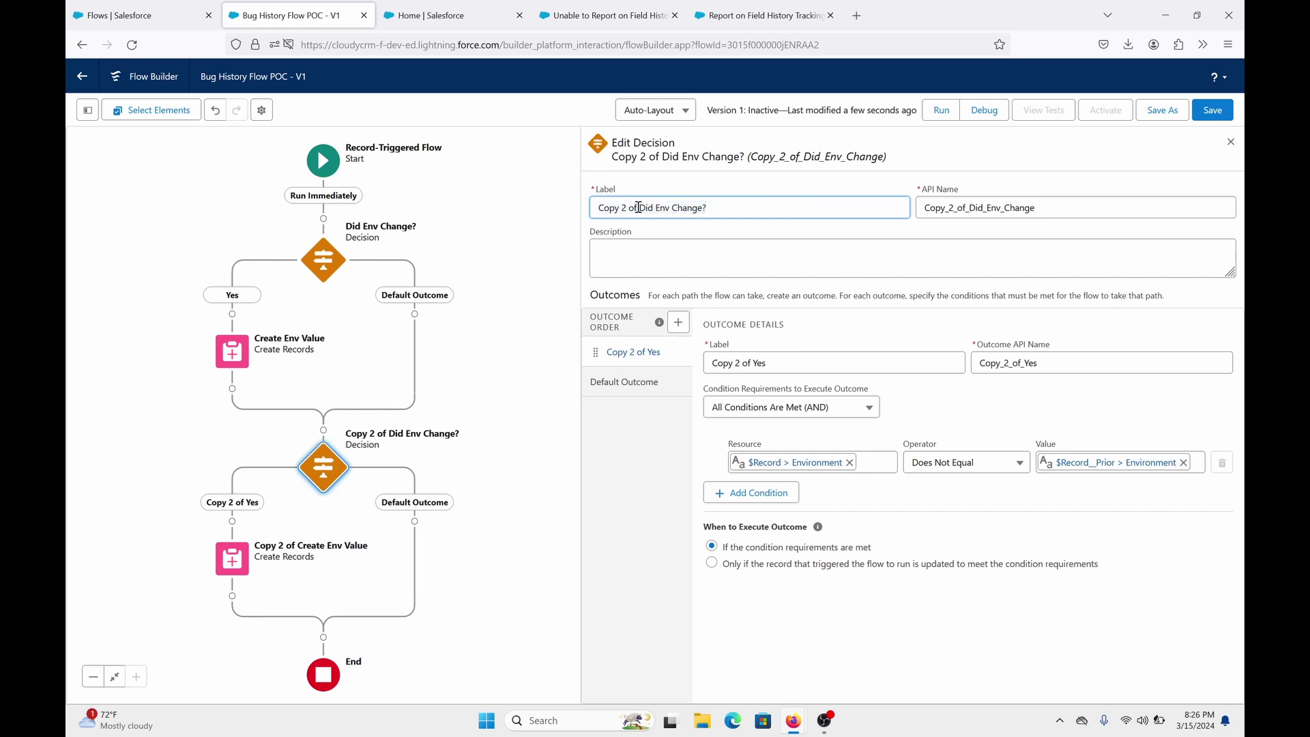
drag(638, 207, 535, 221)
key(BackSpace)
key(Delete)
click(630, 208)
key(BackSpace)
key(BackSpace)
key(BackSpace)
text(Status)
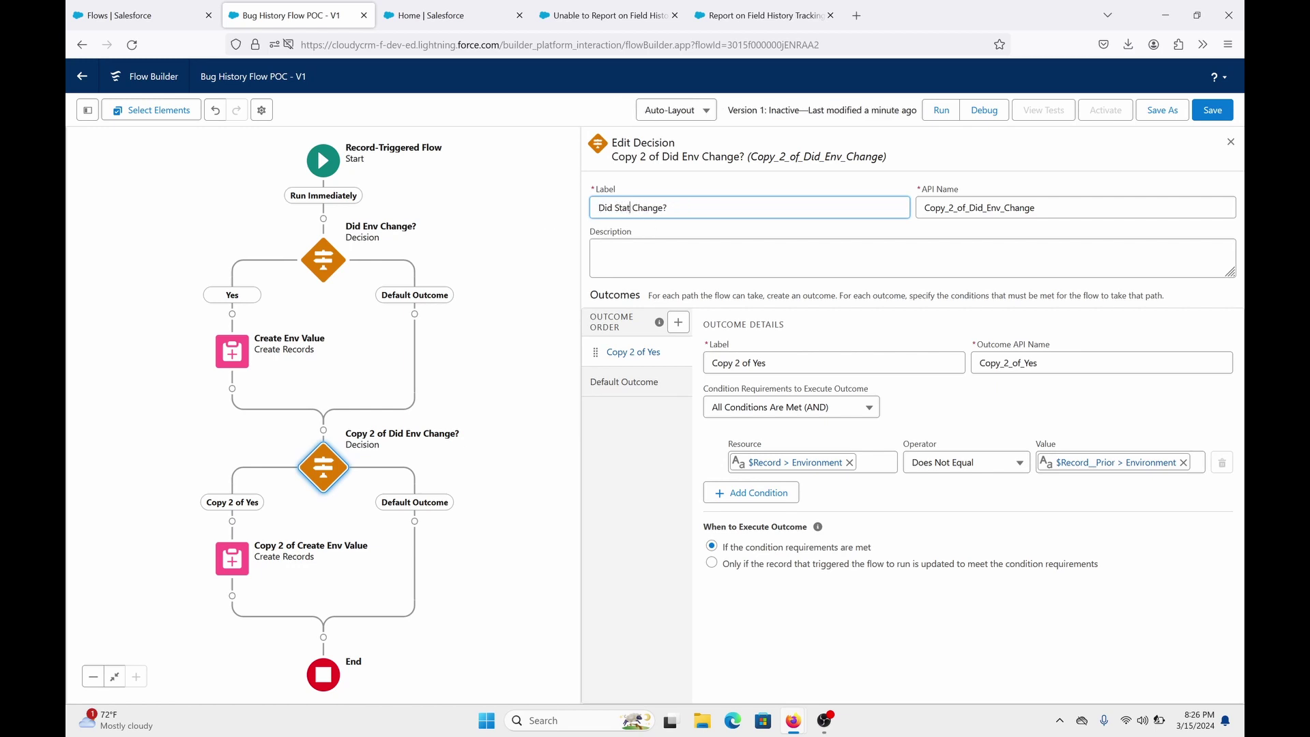
Replace the duplicated decision's API name with Did_Status_Change.
double_click(944, 205)
key(BackSpace)
click(858, 206)
click(936, 208)
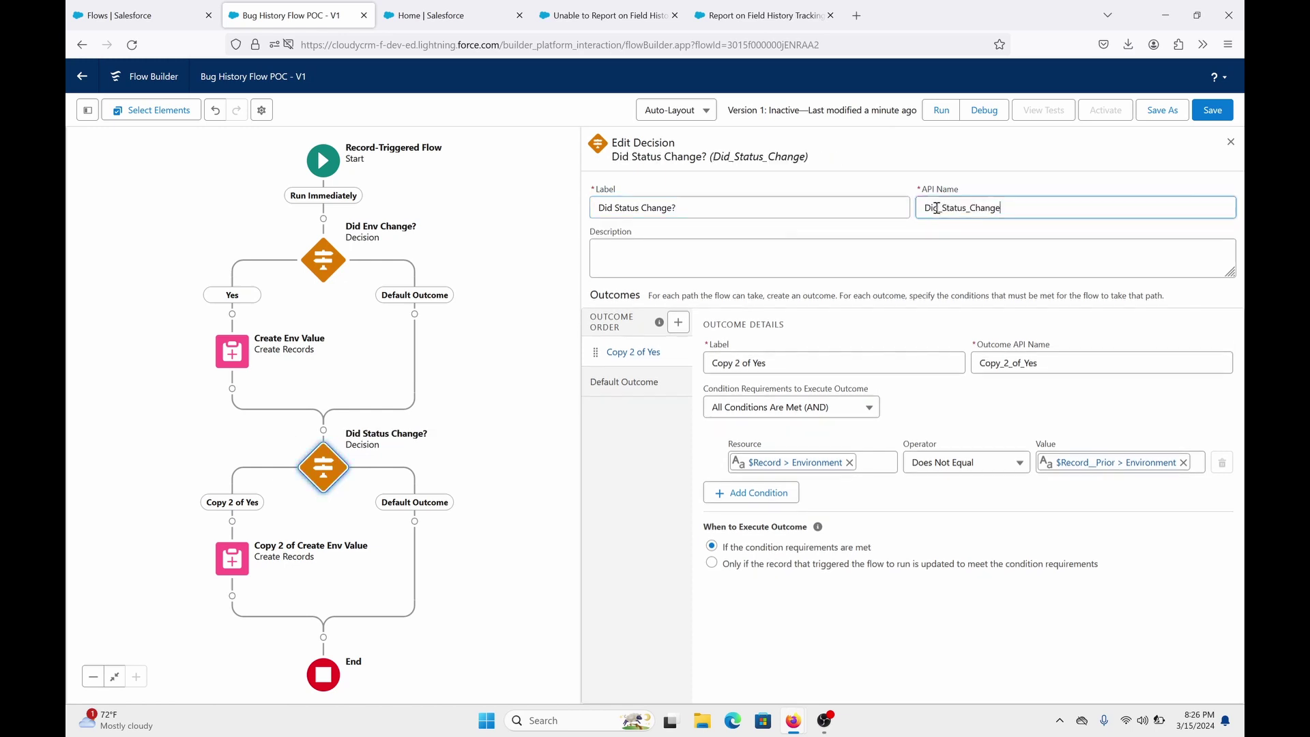
Rename the decision's copied outcome to Yes Status with the outcome API name Yes_Status.
click(764, 362)
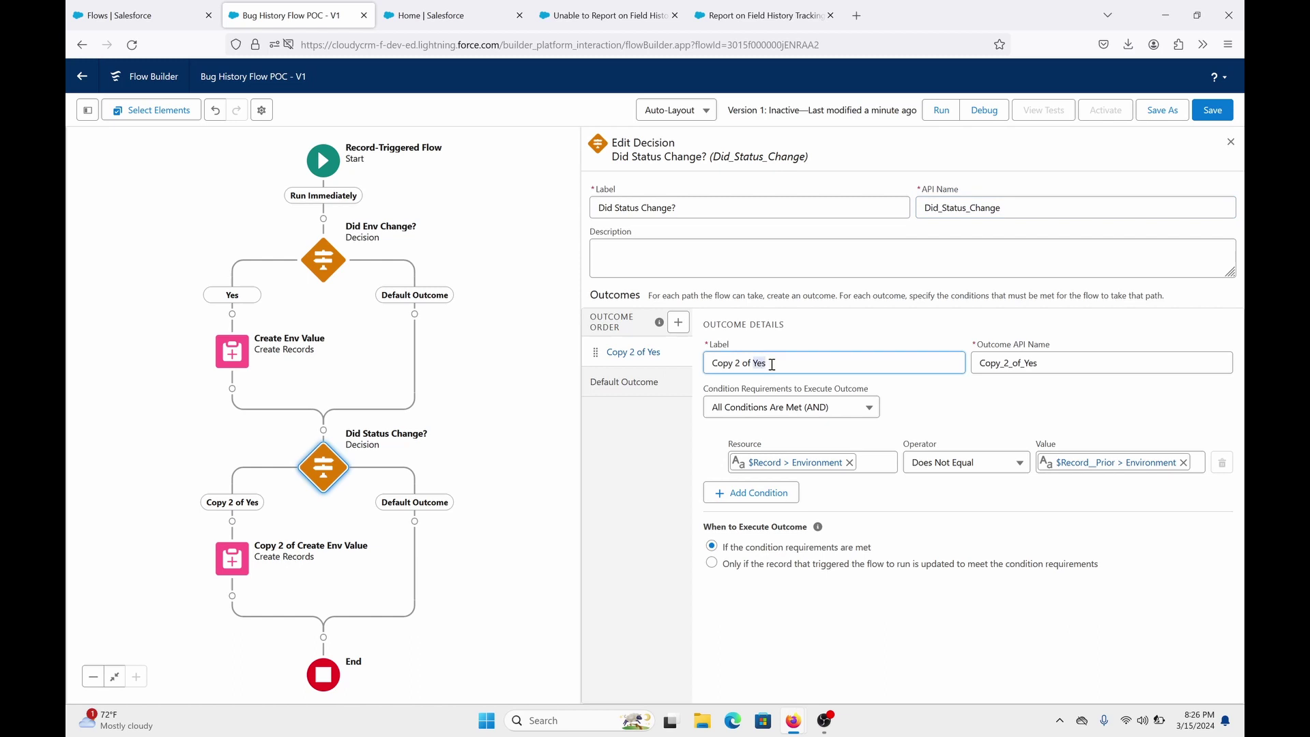
triple_click(772, 363)
text(Yes Status)
triple_click(1024, 367)
key(BackSpace)
text(Yes_Status)
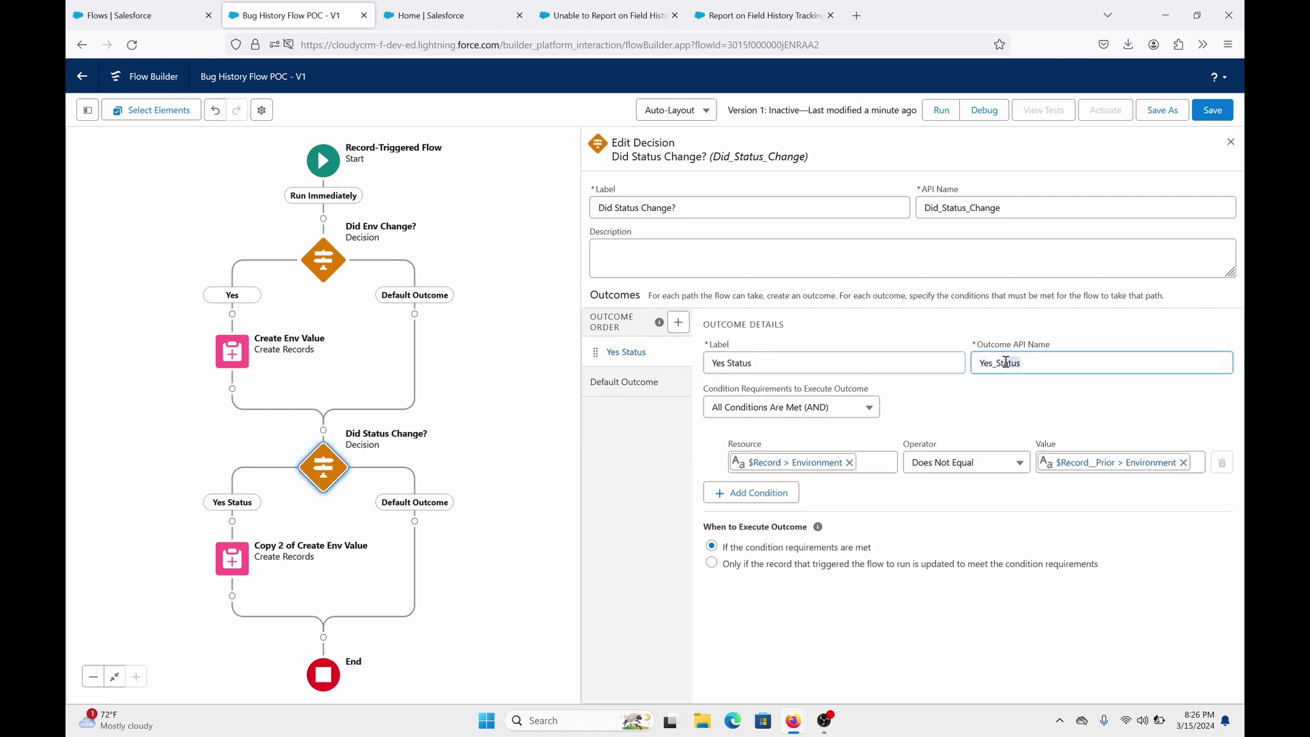
Change the Yes Status outcome's condition resource to $Record > Status.
click(837, 480)
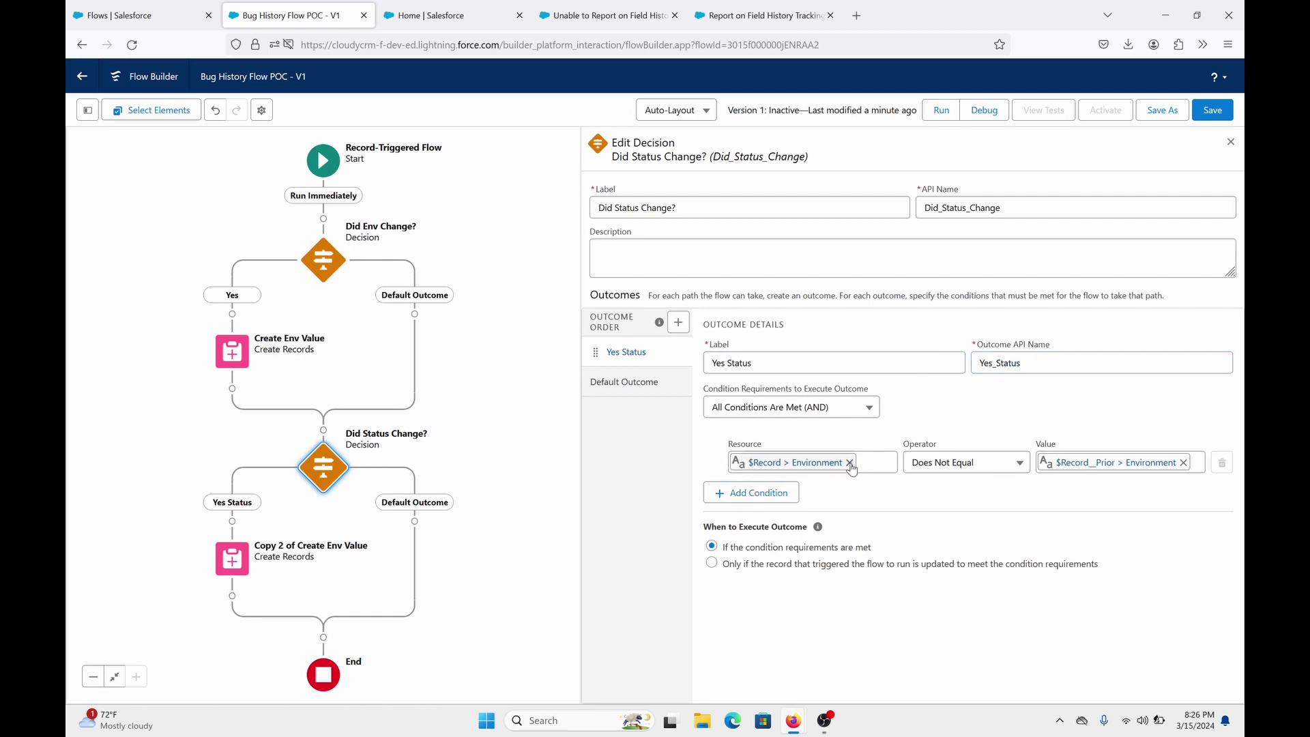
click(849, 463)
text(rec)
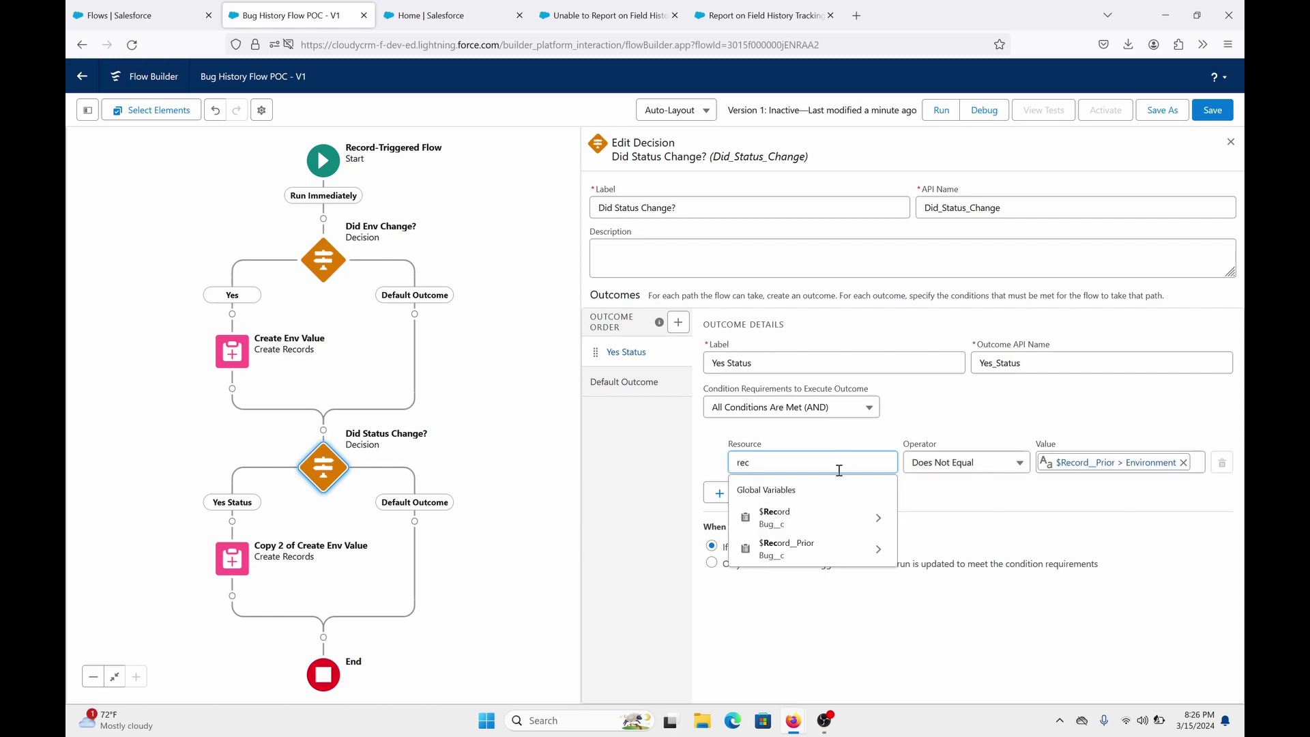
click(823, 525)
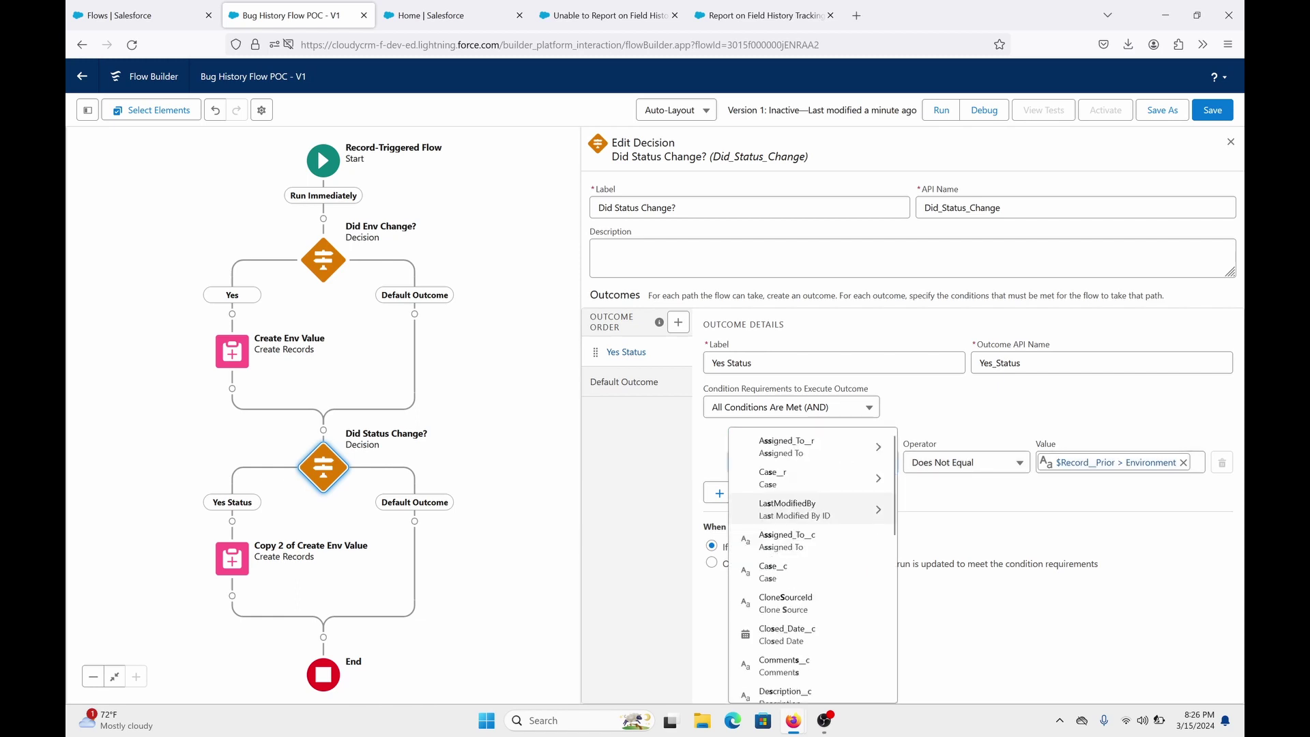
text(sta)
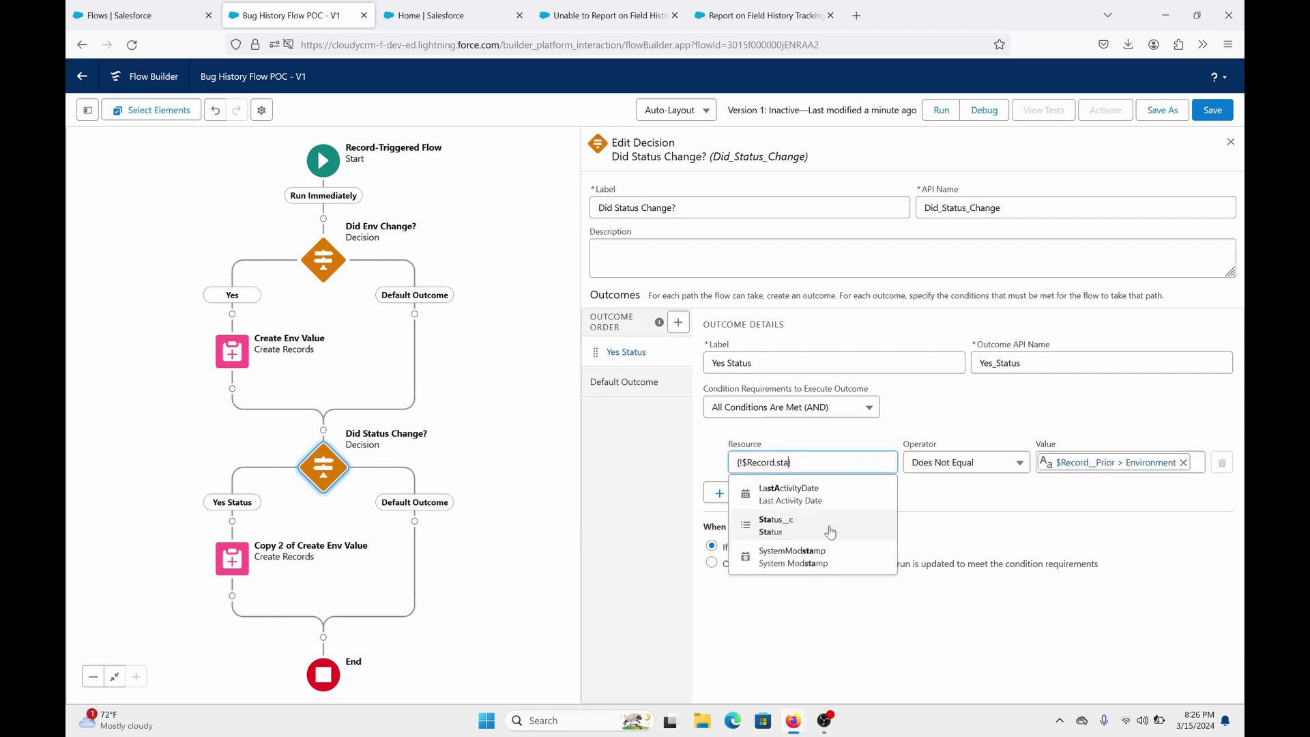
click(804, 524)
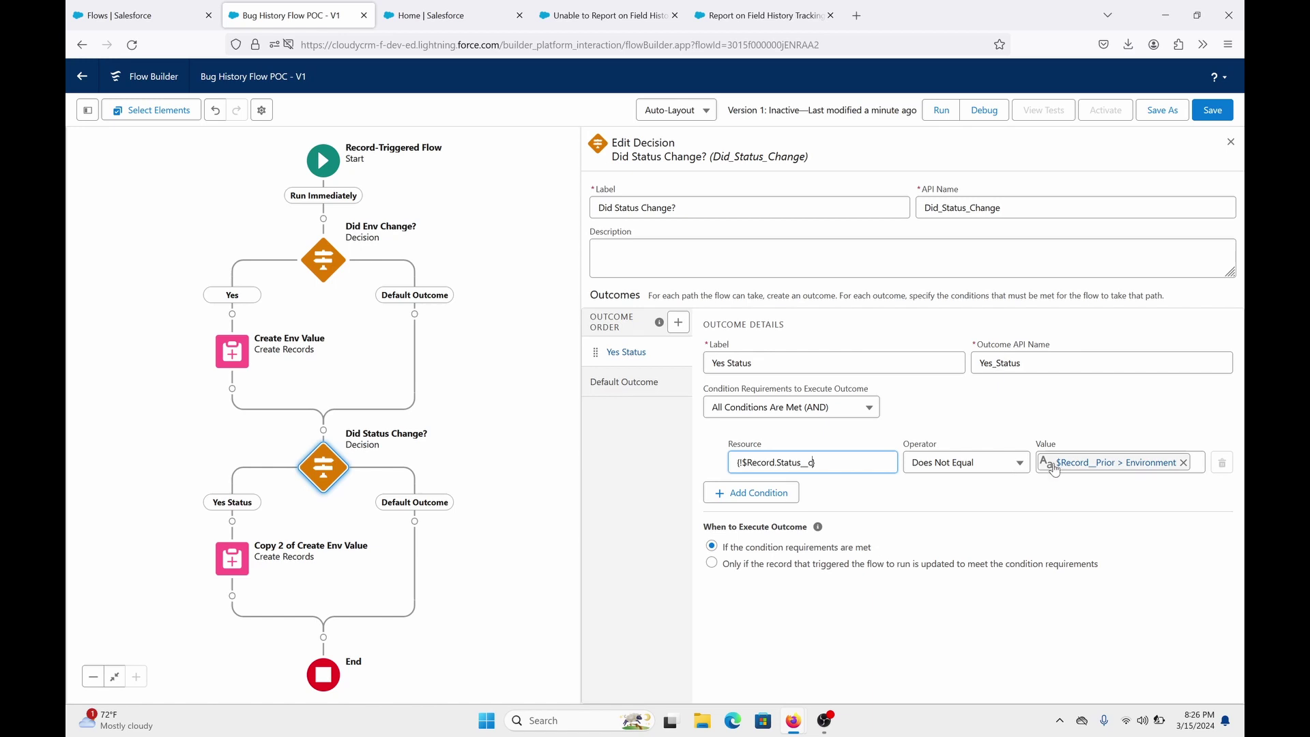
Change the Yes Status condition's comparison value to $Record__Prior > Status.
click(1183, 462)
click(1174, 464)
text(rec)
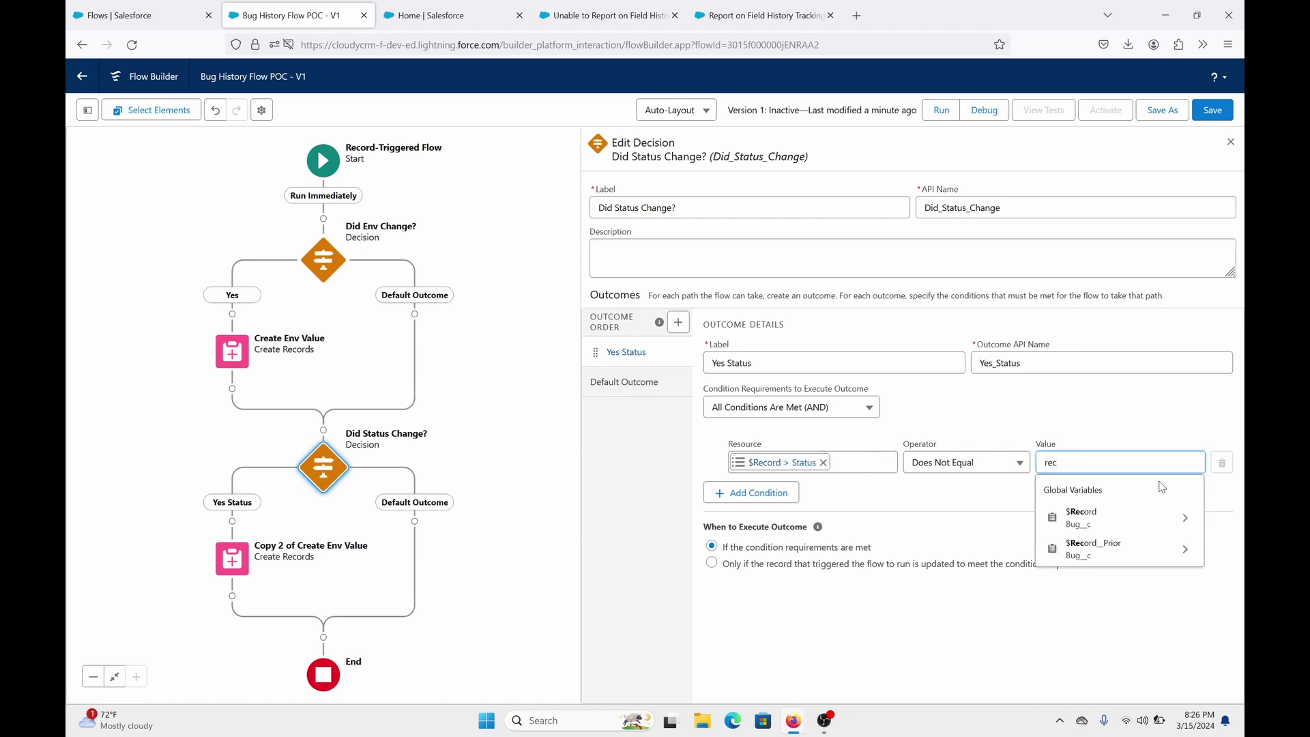
click(1119, 549)
text(Status)
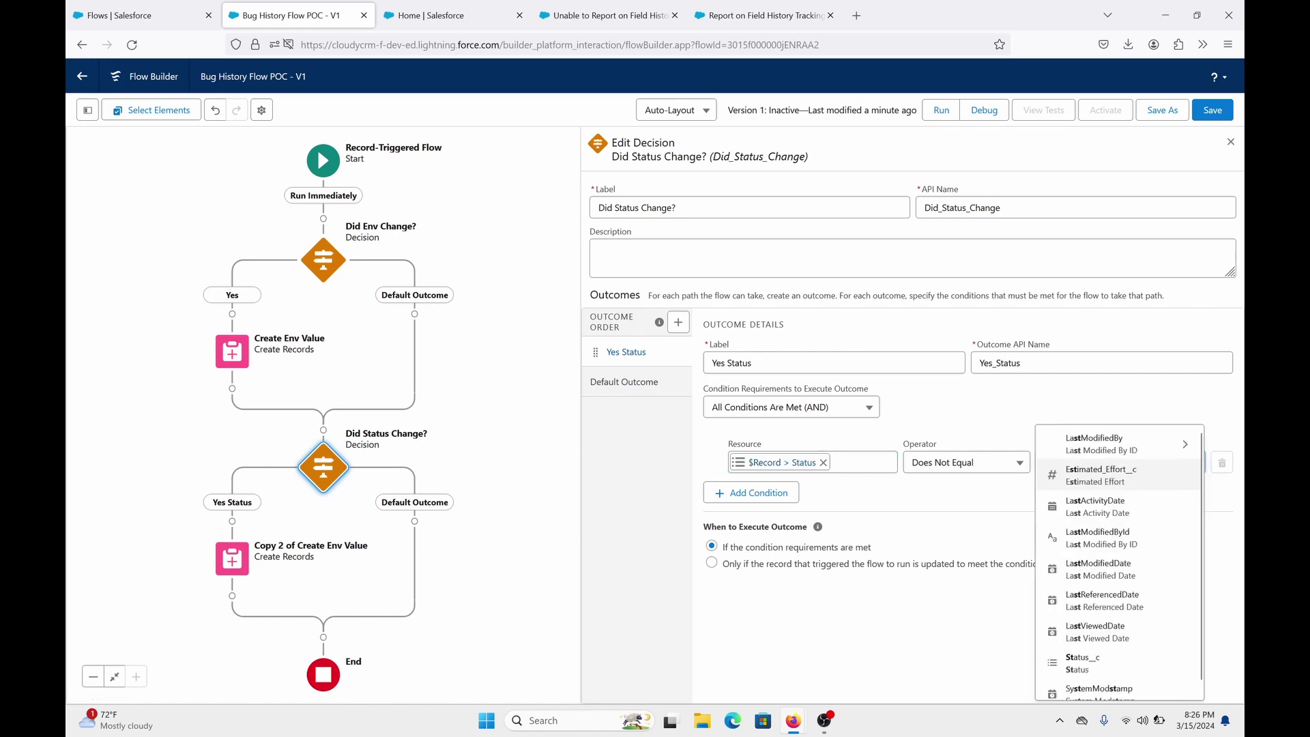
click(1098, 491)
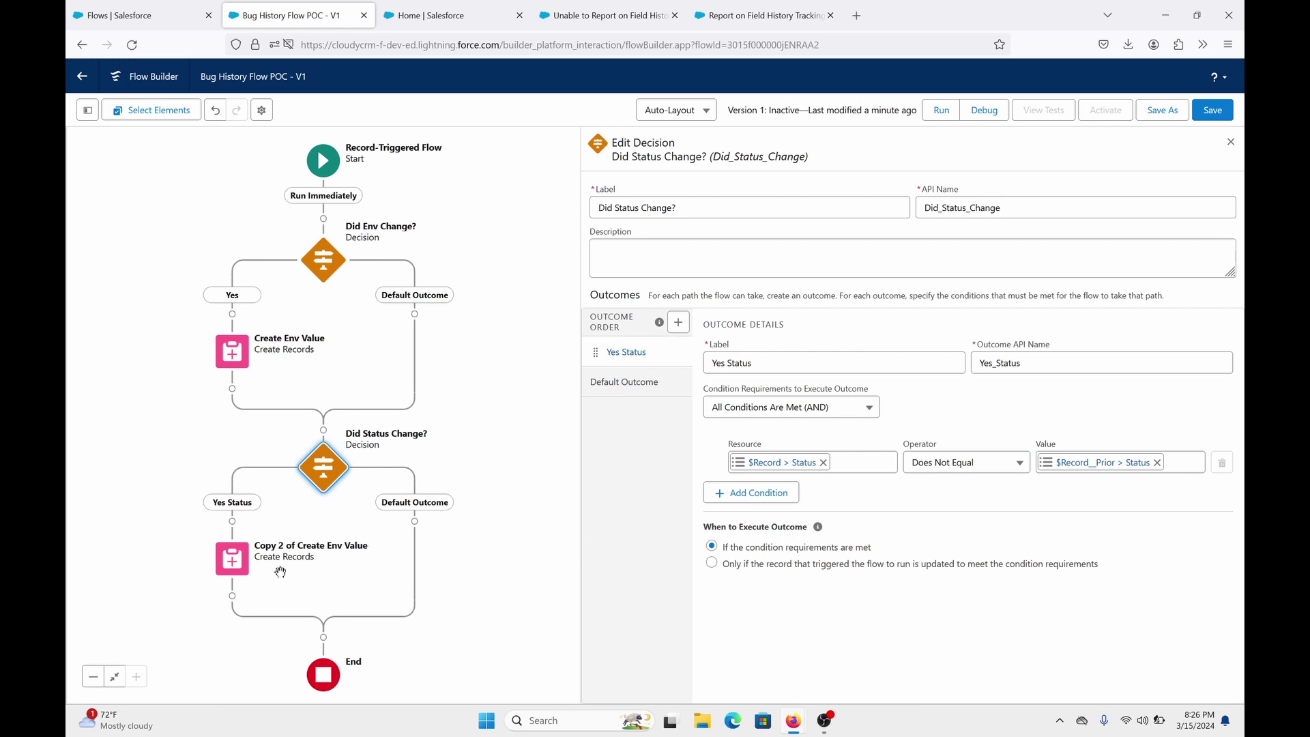
Rename the Copy 2 of Create Env Value element to Create Status Value with the API name Create_Status_Value.
click(234, 564)
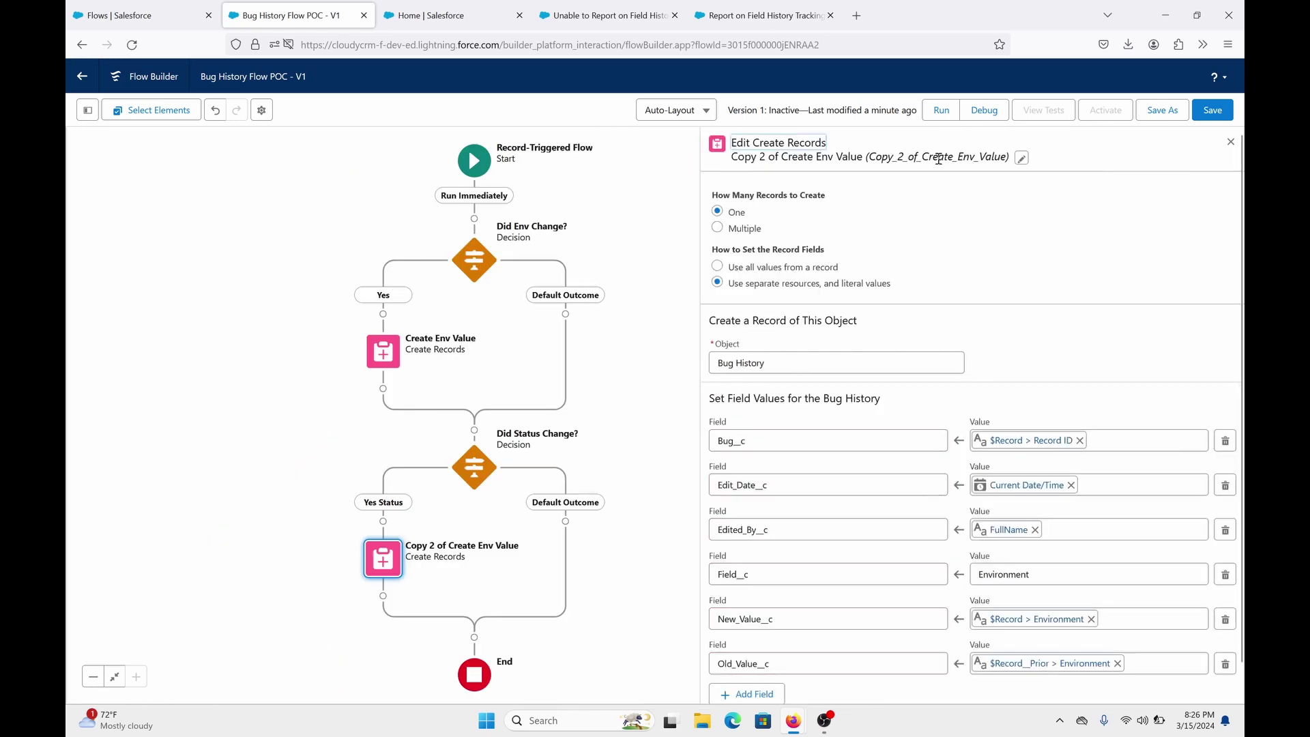
click(1019, 161)
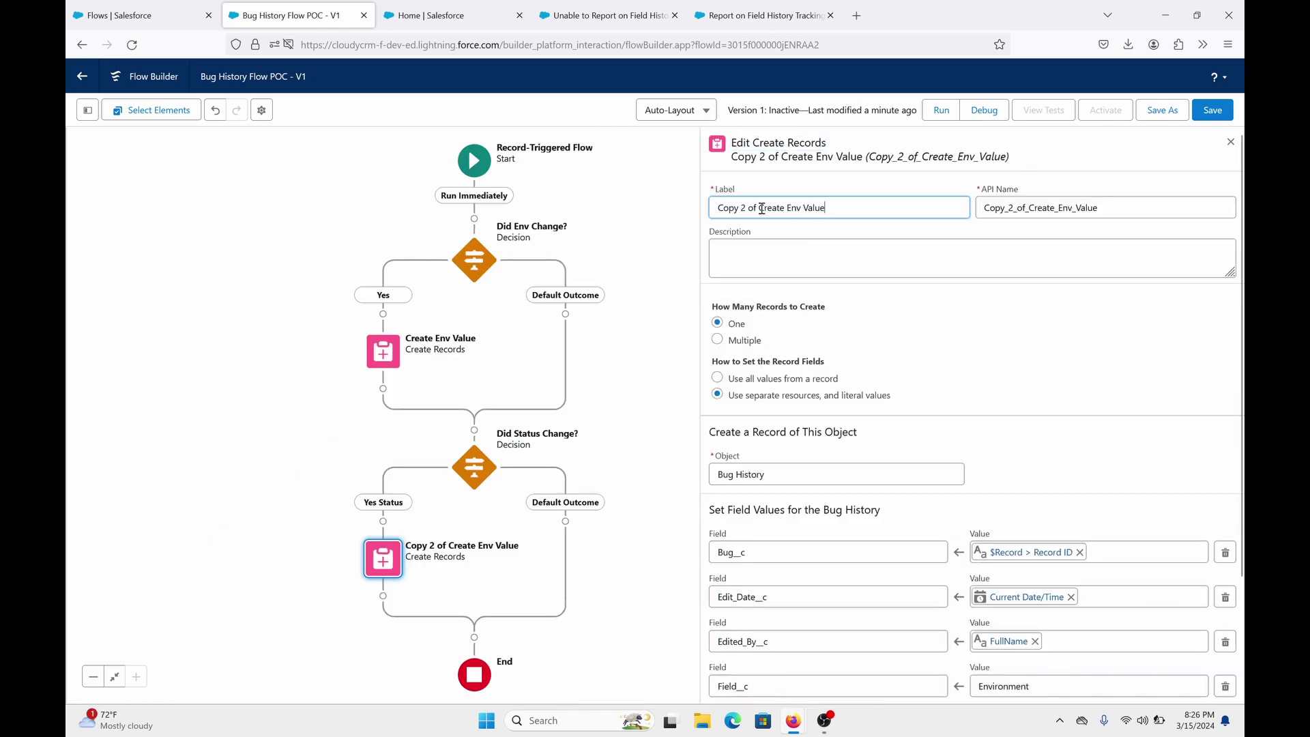
drag(762, 208, 658, 221)
key(BackSpace)
double_click(745, 209)
text(Status)
double_click(1023, 208)
key(BackSpace)
click(951, 207)
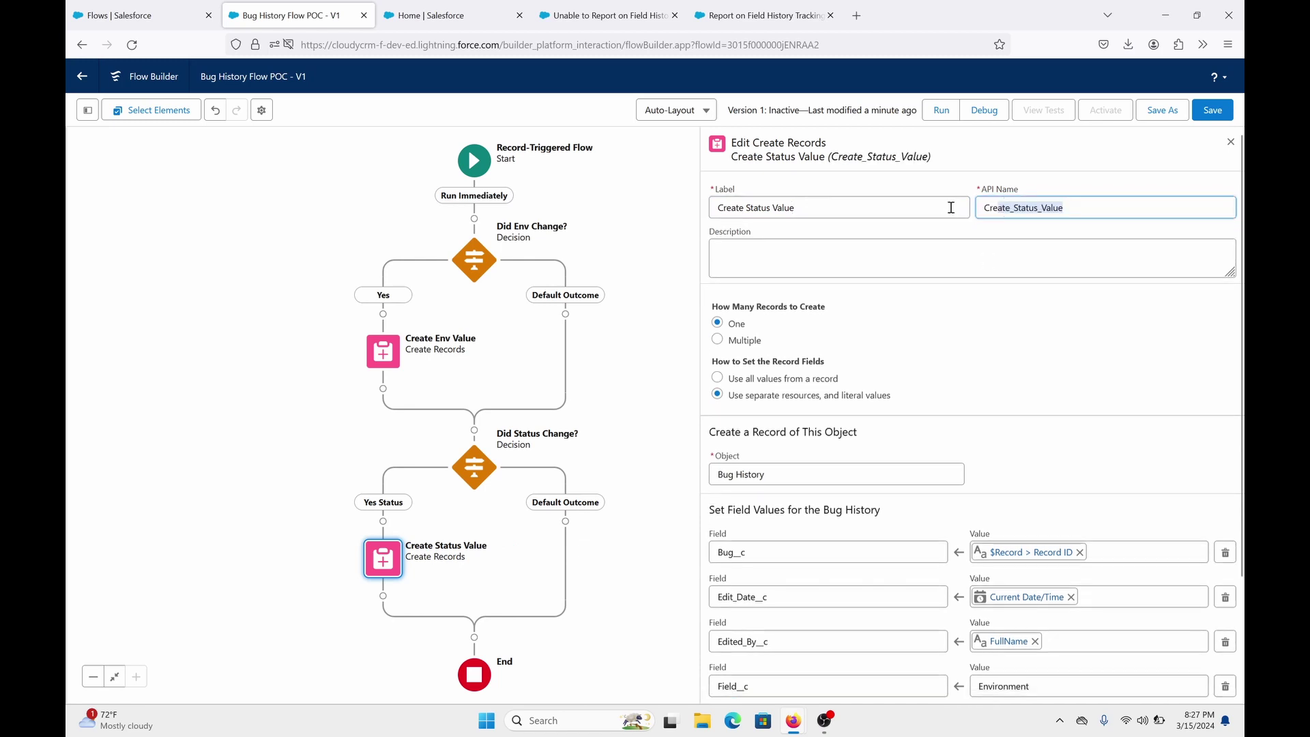
click(1006, 208)
Set the Field__c value of the Create Status Value element to the text Status.
scroll(884, 372, down, 2)
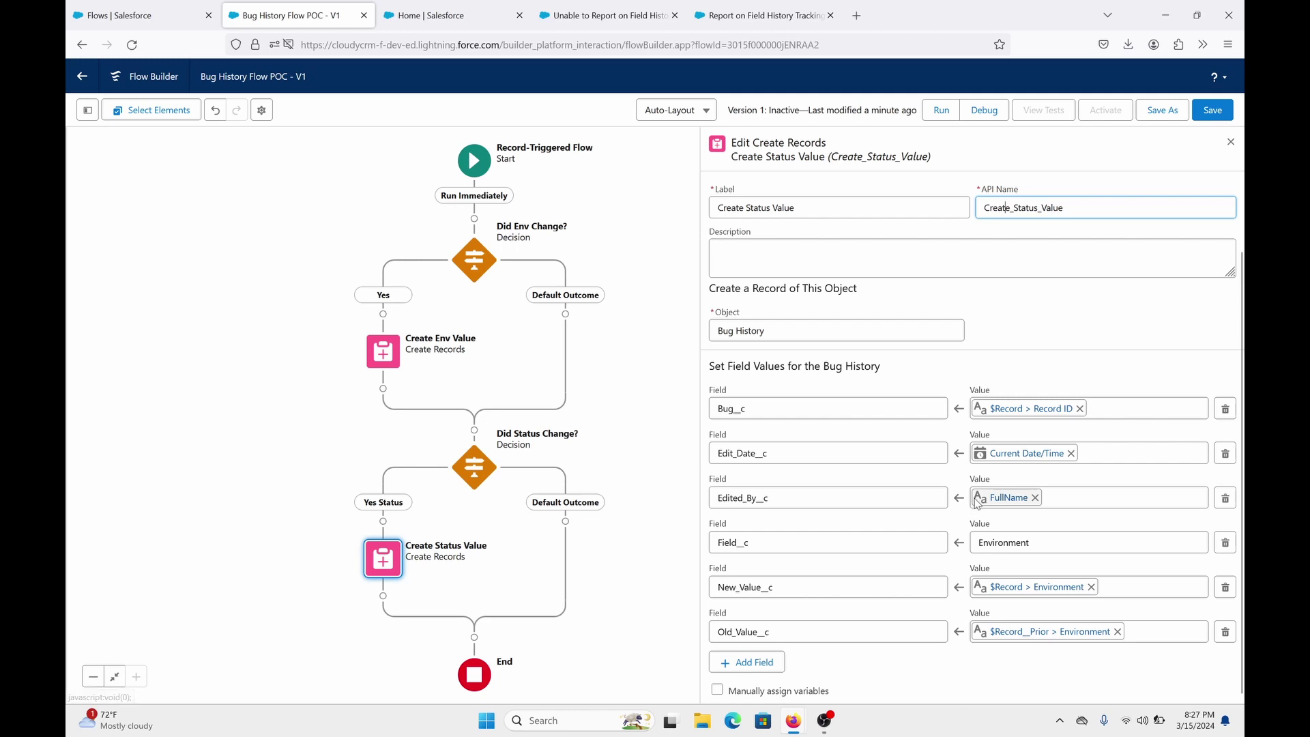
double_click(1019, 536)
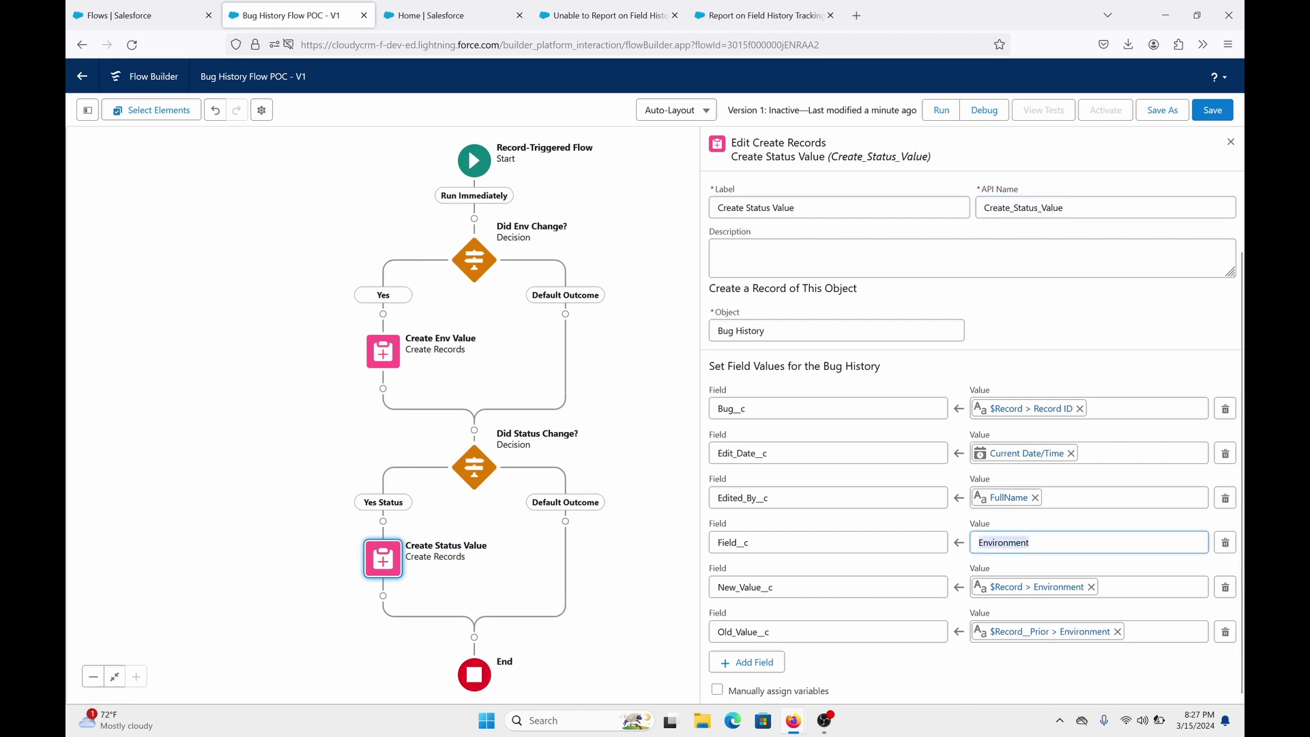
text(Status)
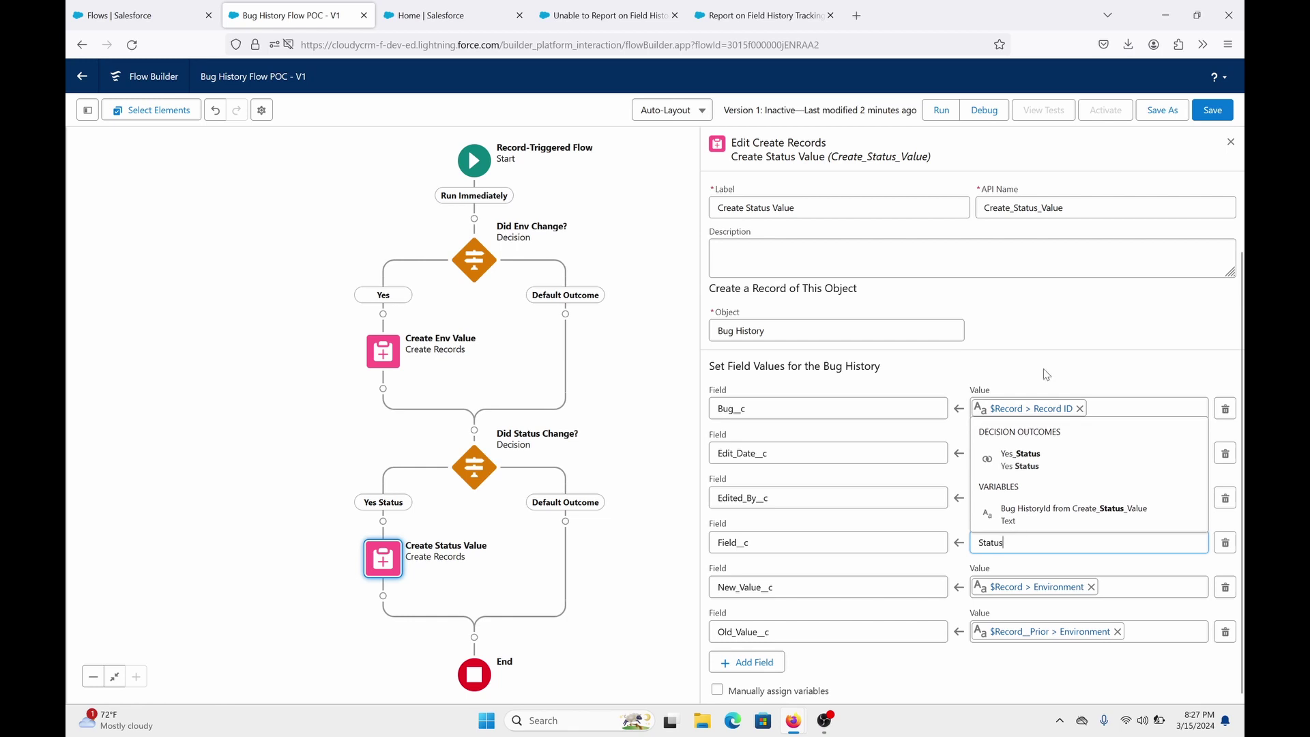
click(904, 561)
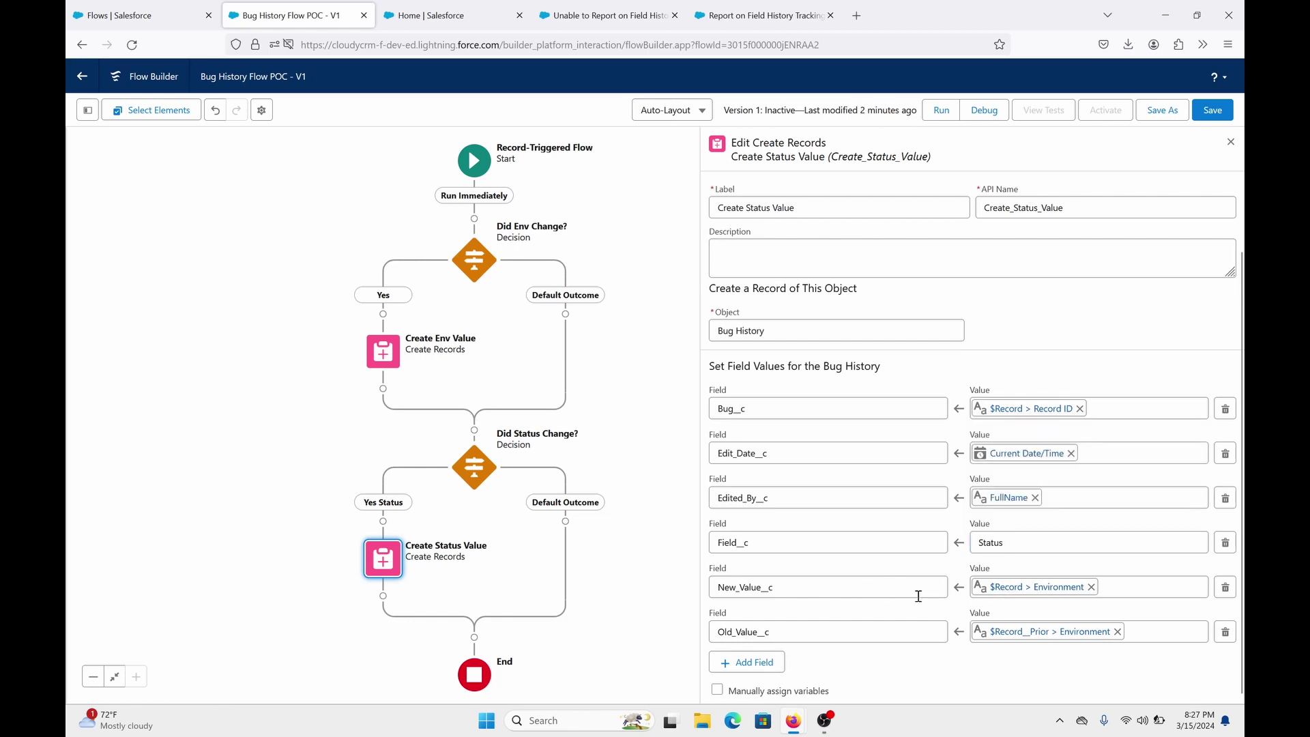
Set the New_Value__c value of the Create Status Value element to $Record > Status.
click(1090, 587)
text(rec)
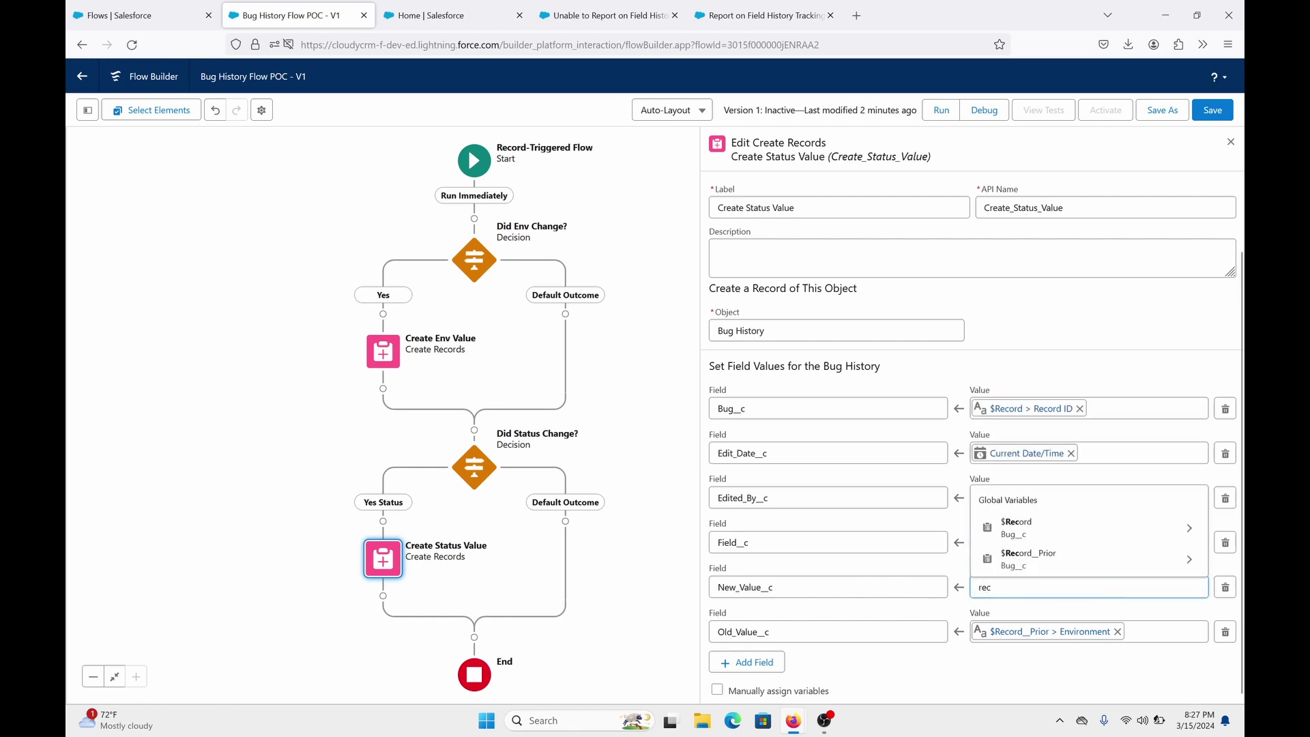
click(1017, 527)
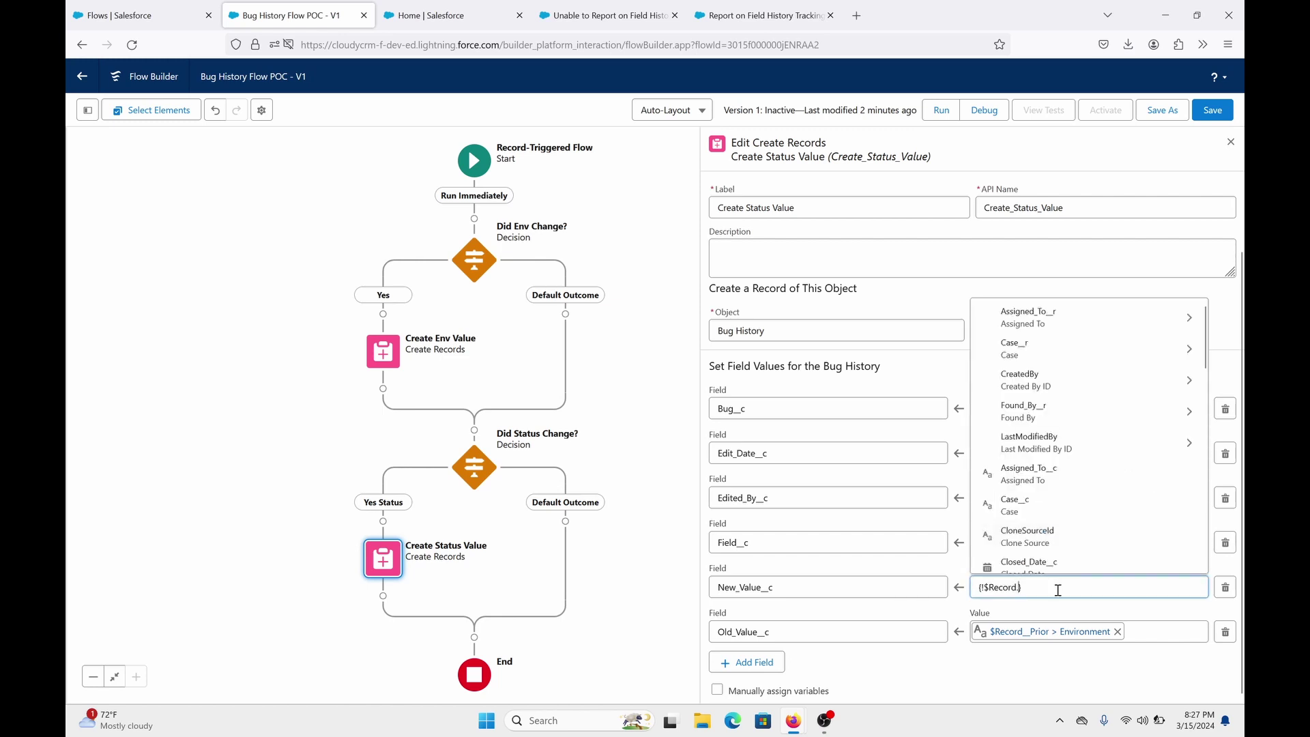
text(sta)
click(1081, 530)
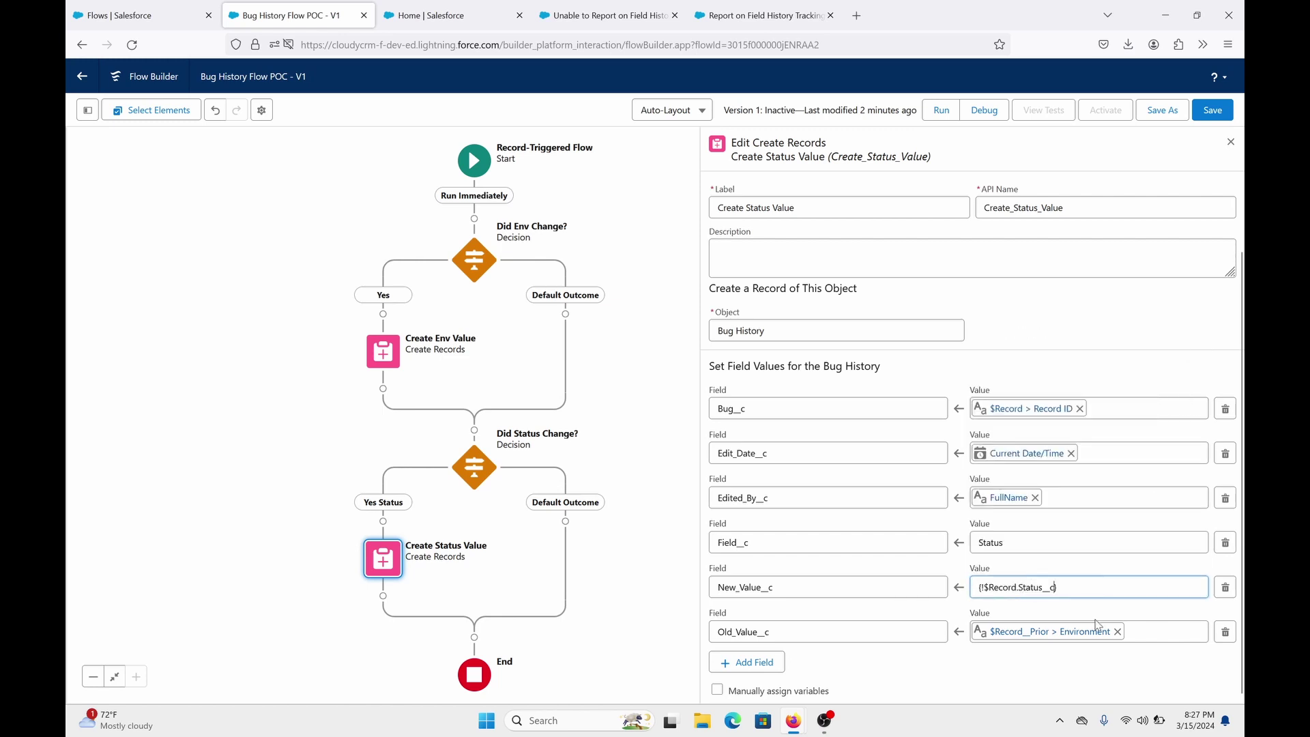
Set the Old_Value__c value of the Create Status Value element to $Record__Prior > Status.
click(1117, 631)
text(rec)
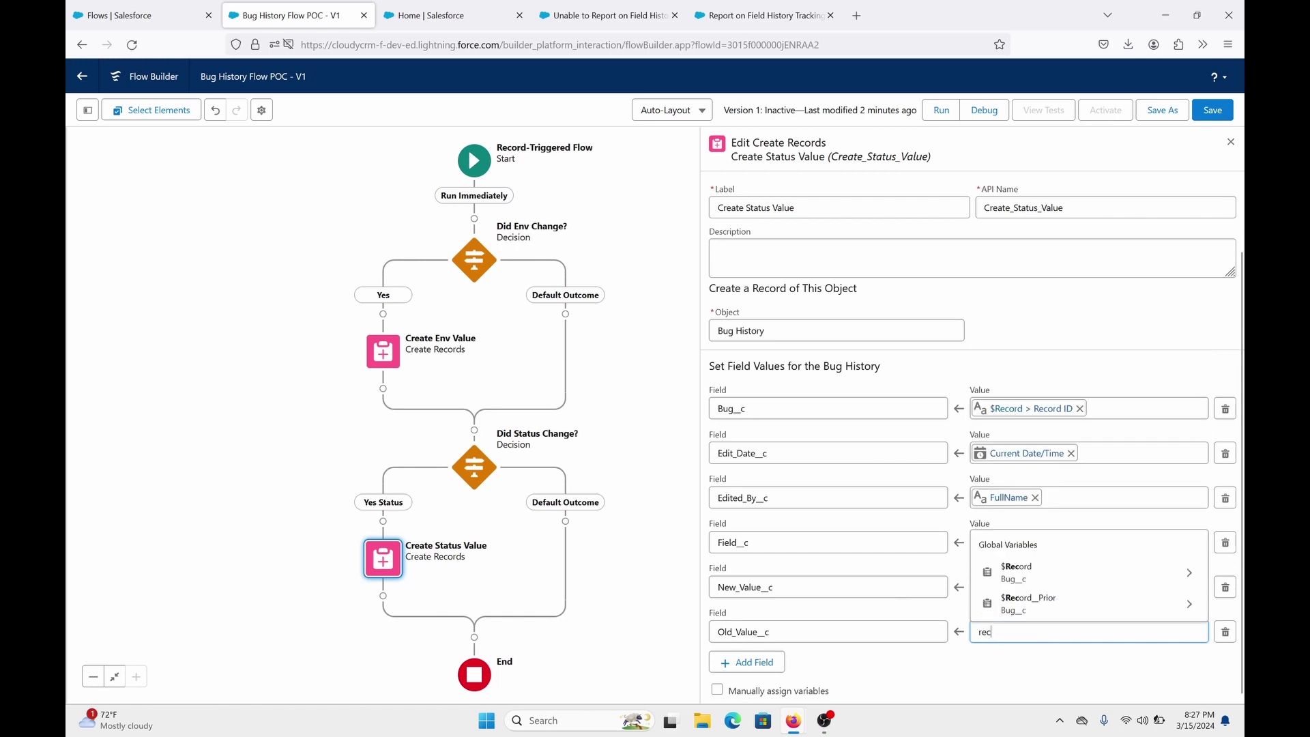
click(1074, 614)
text(sta)
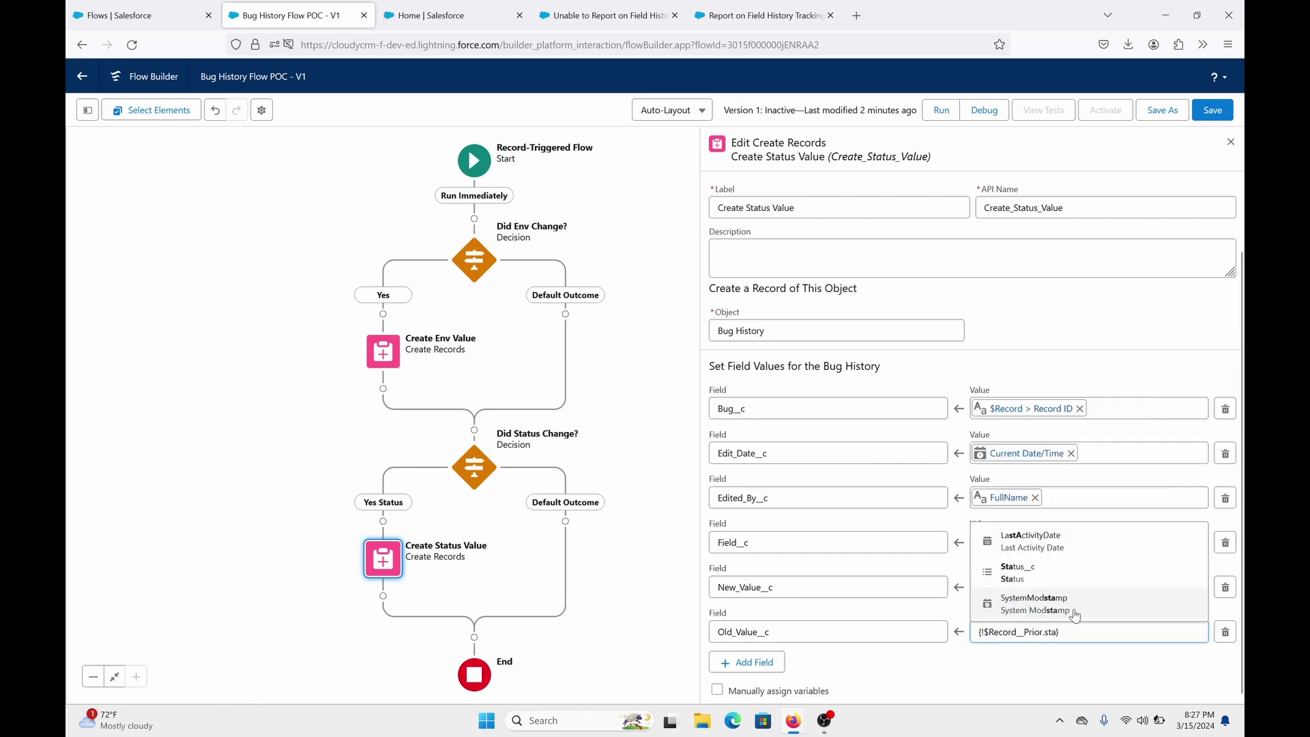
click(1073, 578)
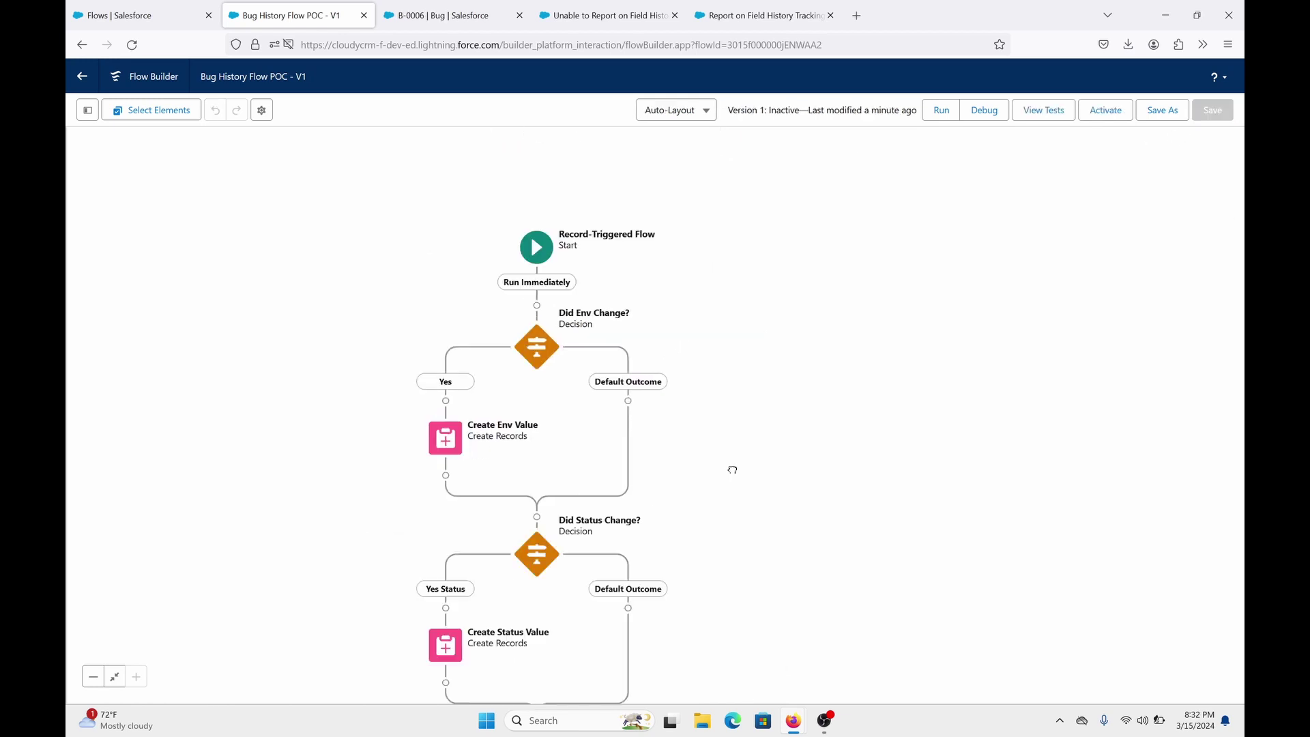
Review the full flow from start to end, checking the Env, Status, Version and Severity decisions and their Create Records elements.
drag(731, 468, 745, 421)
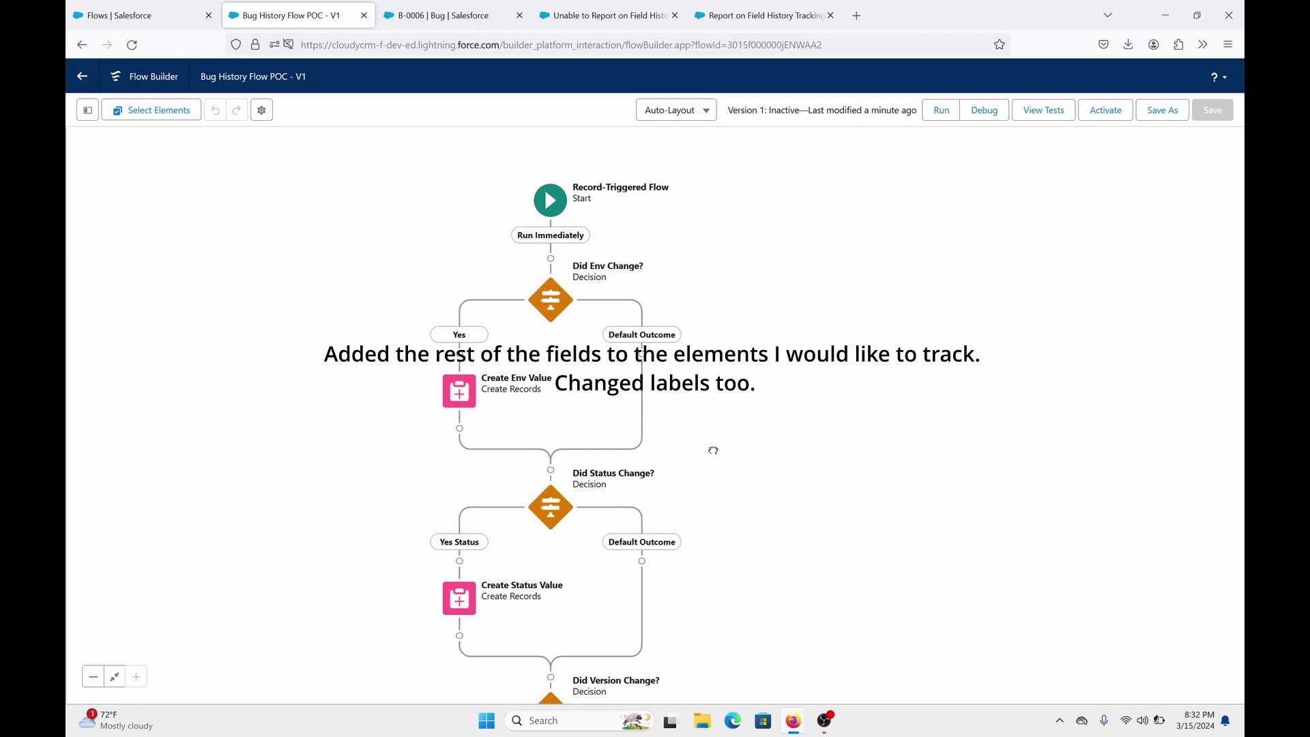
scroll(713, 450, down, 5)
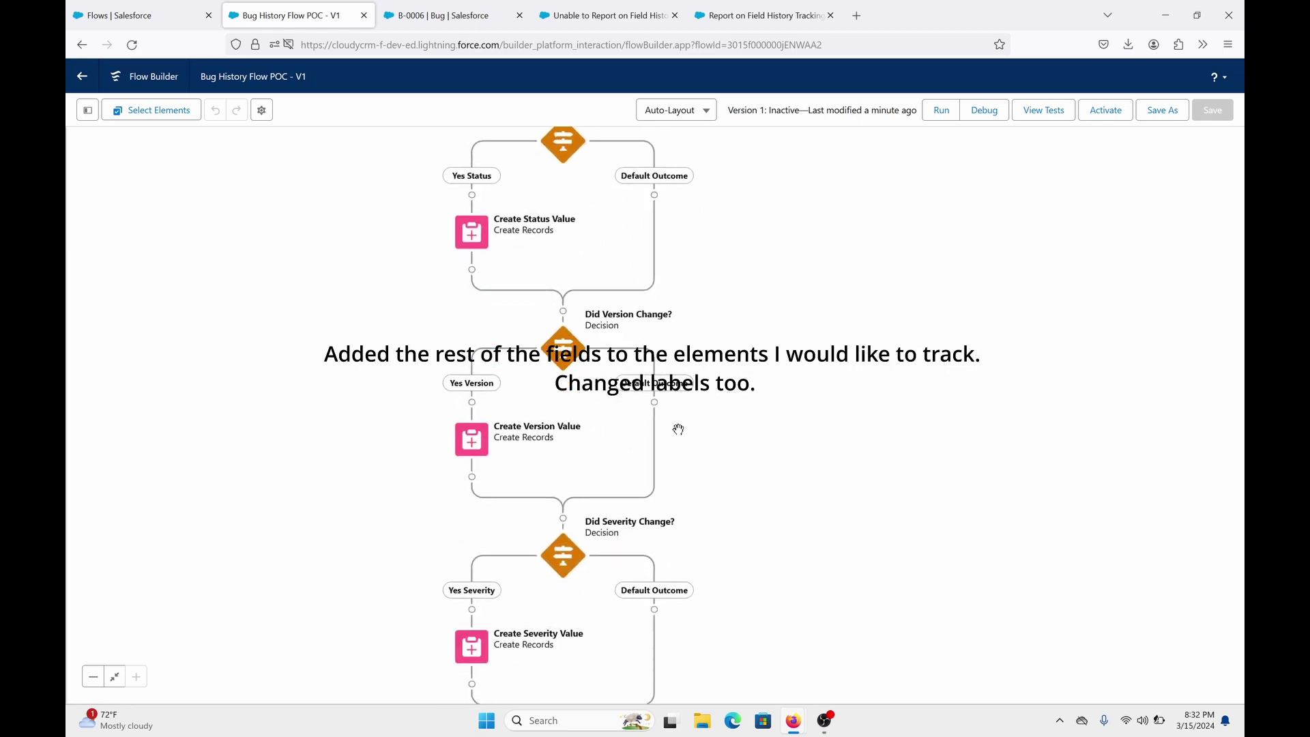
scroll(729, 457, up, 3)
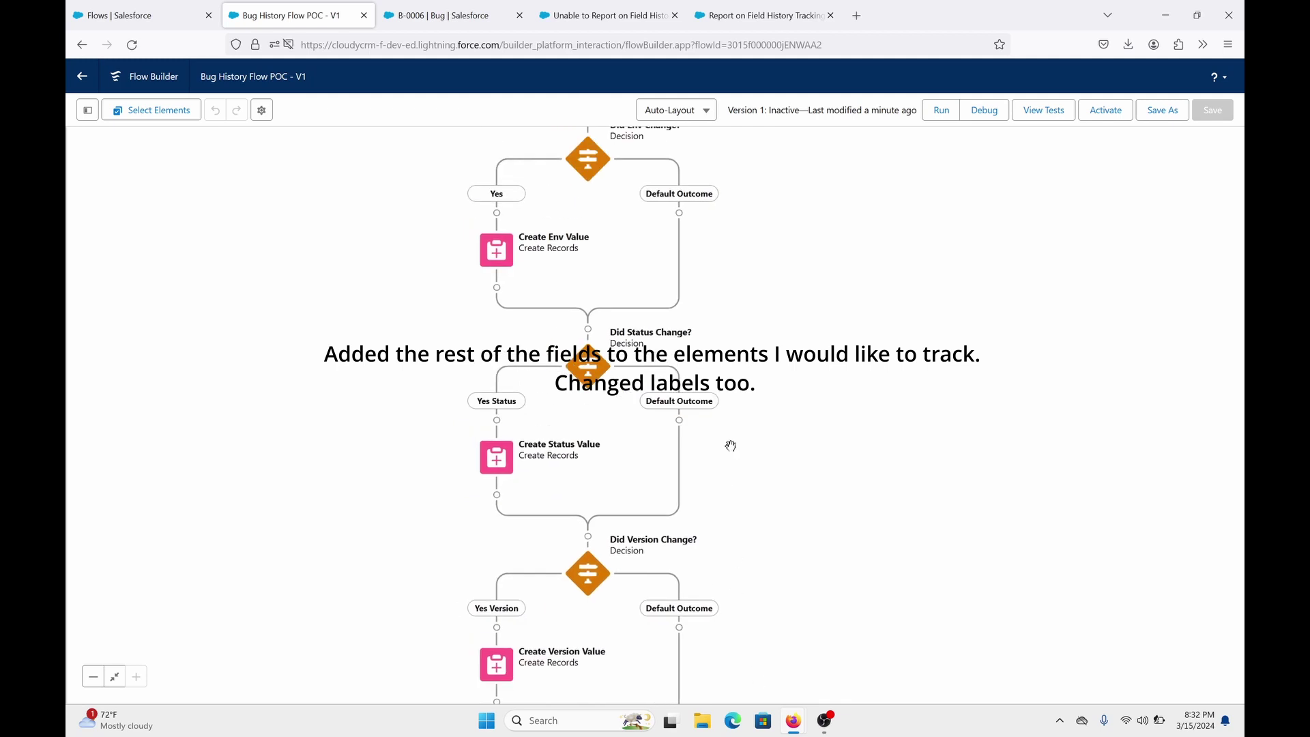
scroll(730, 446, up, 1)
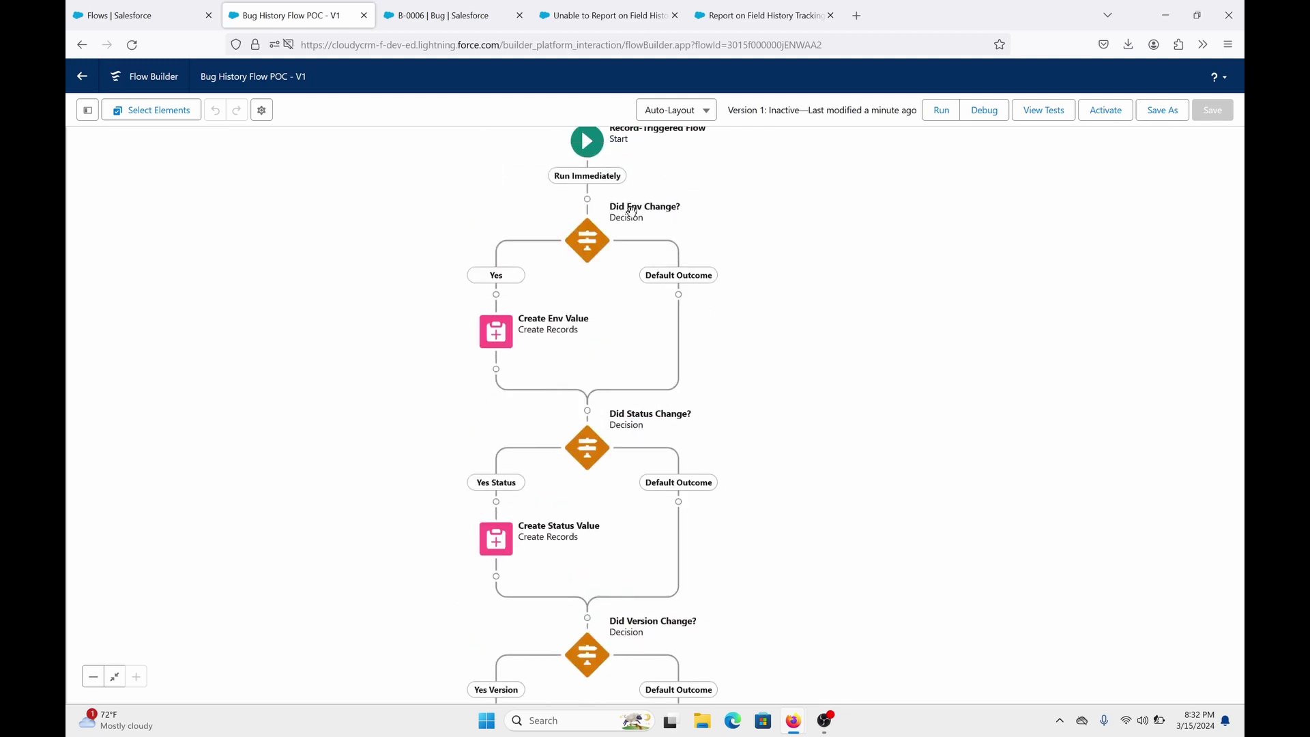
scroll(755, 397, down, 3)
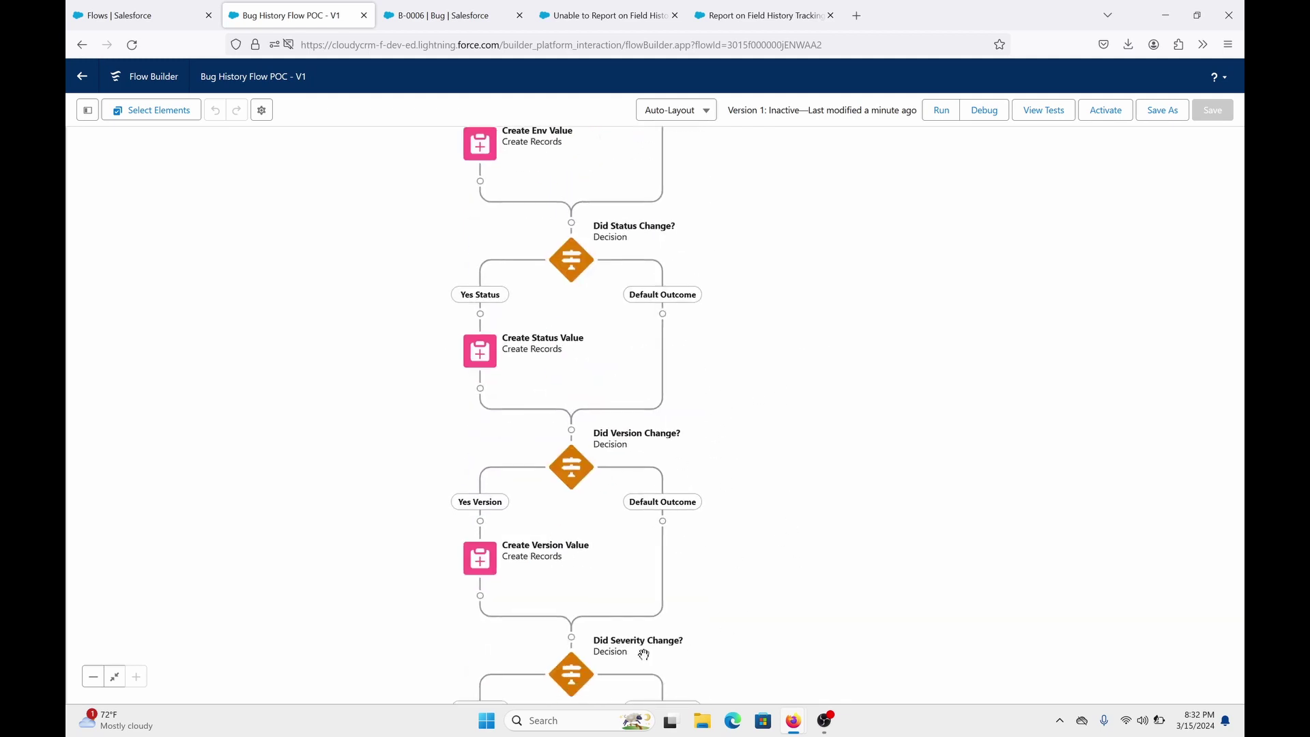
drag(599, 525, 608, 431)
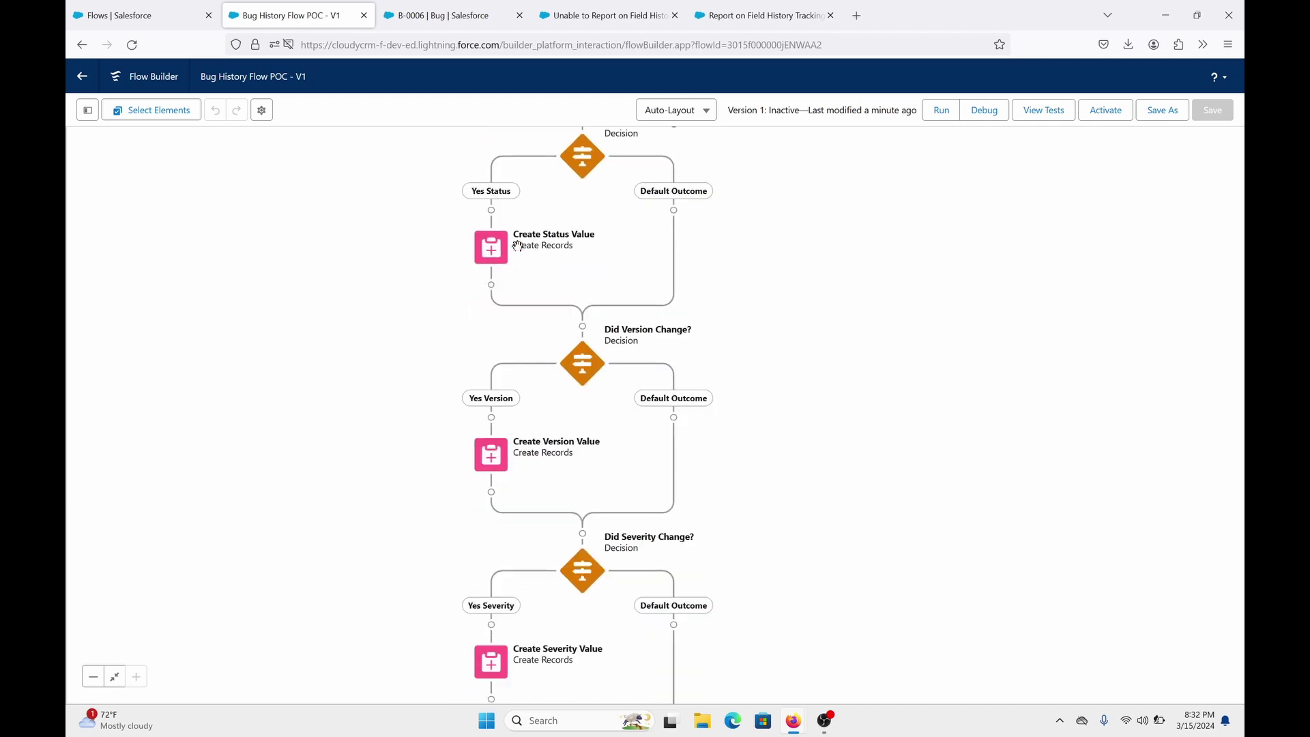
scroll(789, 427, up, 5)
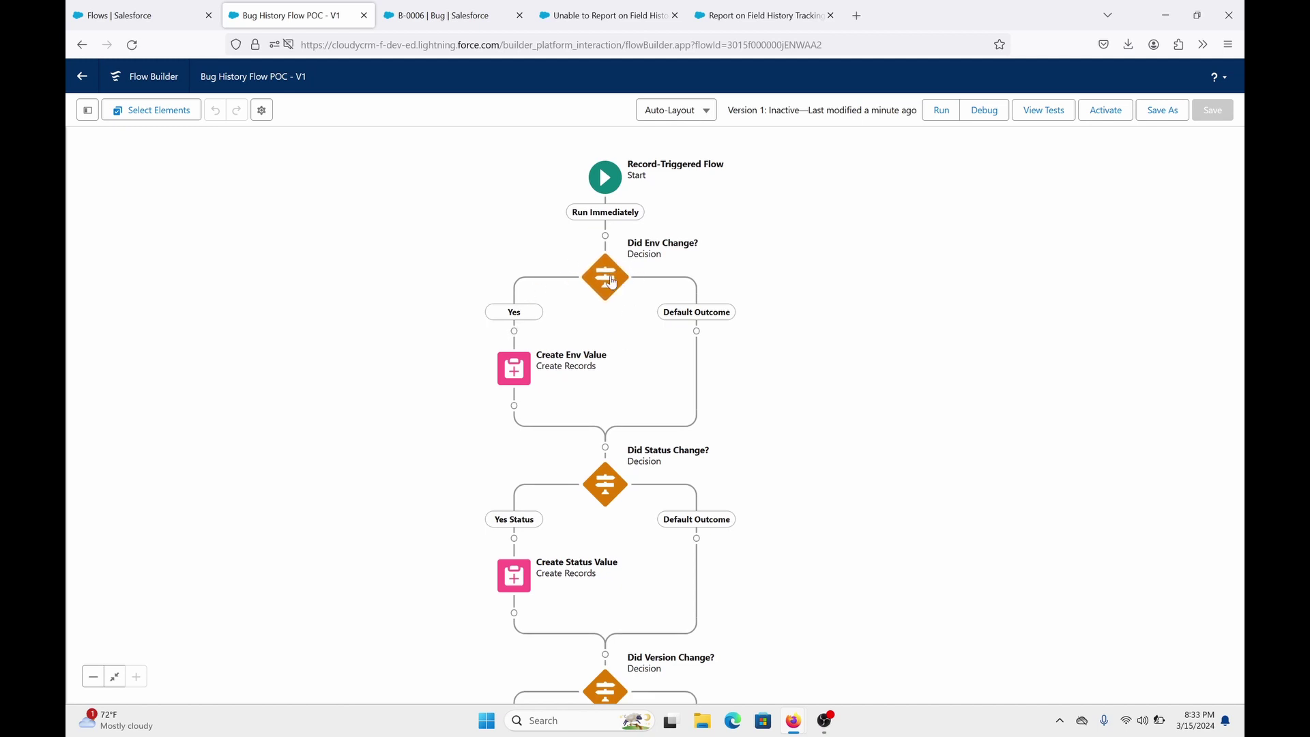
scroll(751, 468, down, 3)
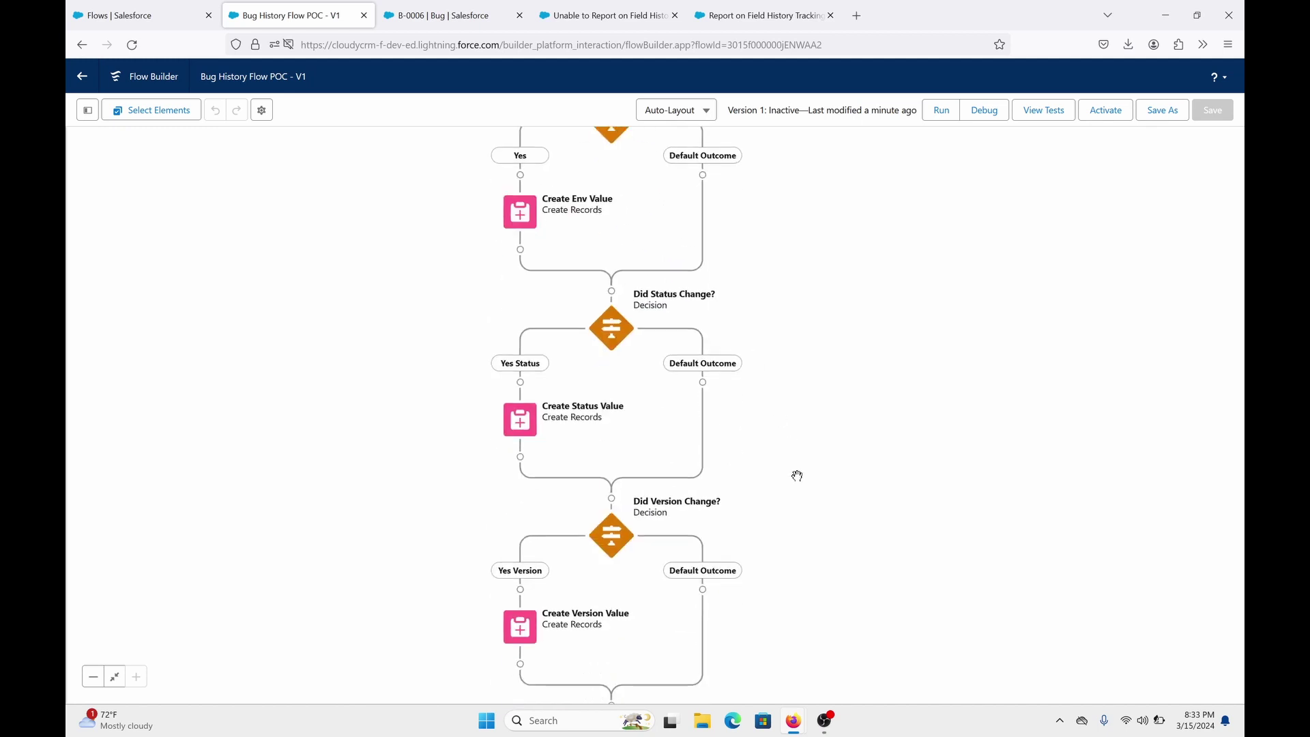
drag(797, 475, 773, 368)
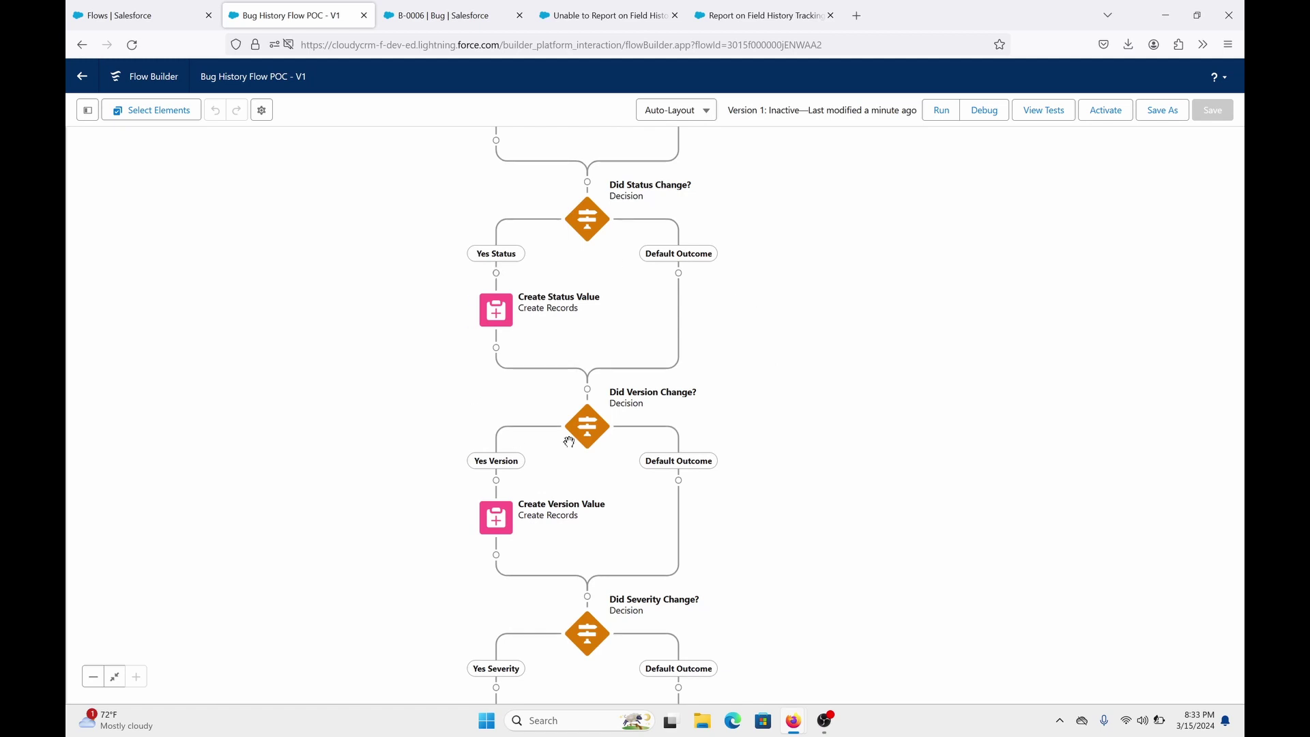
scroll(798, 389, down, 3)
drag(786, 491, 774, 327)
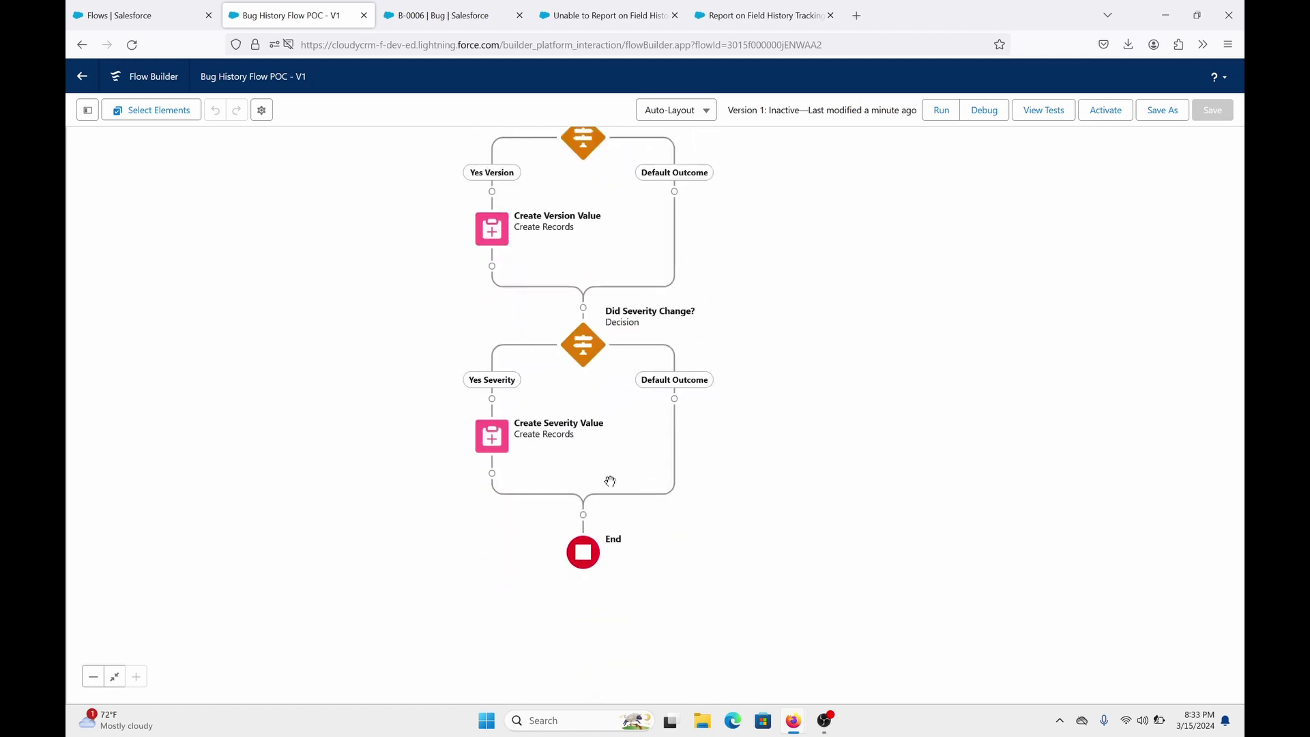
scroll(812, 453, up, 10)
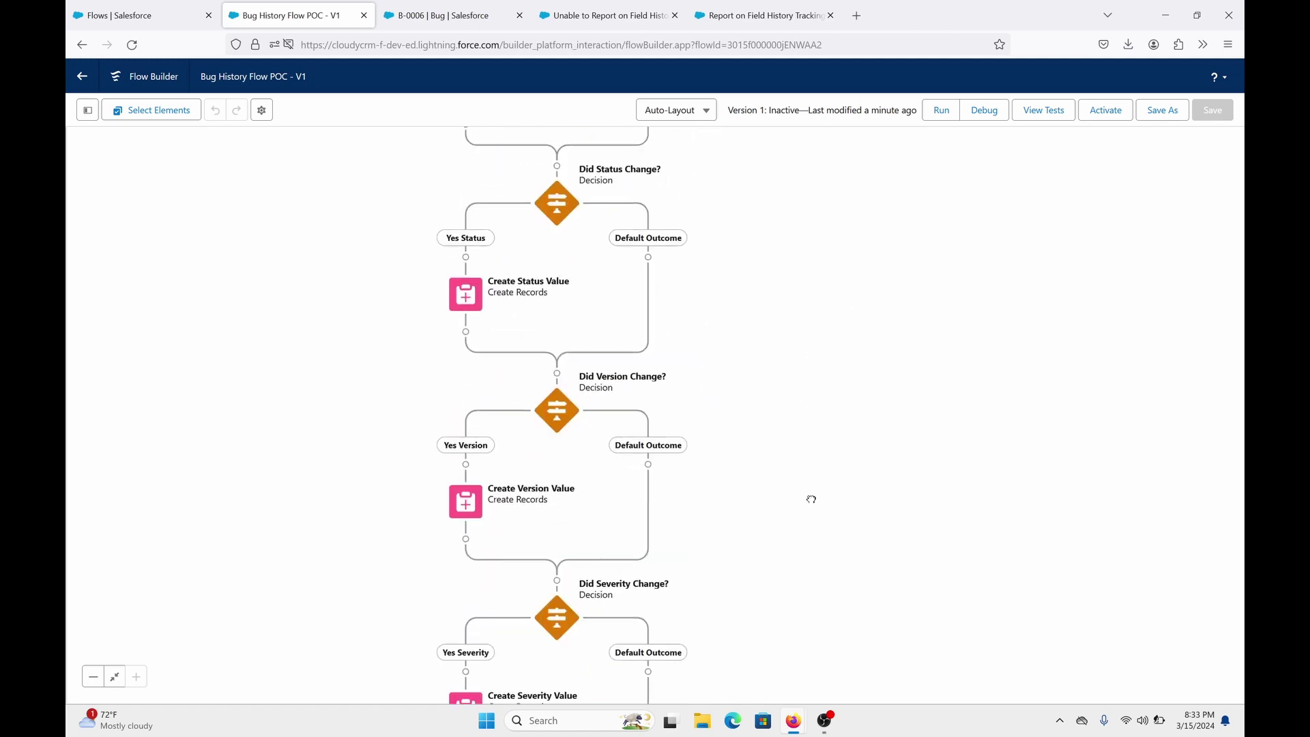
scroll(797, 399, up, 2)
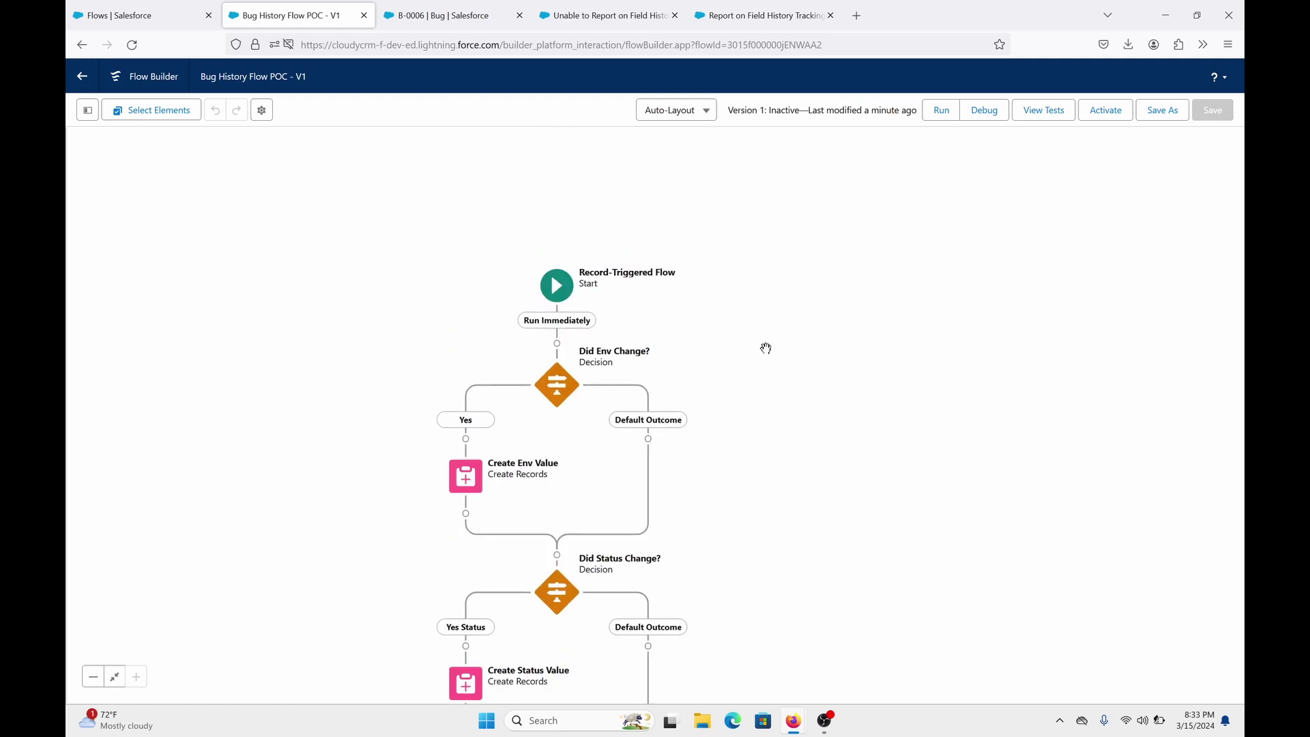
Start setting up a debug run of the flow with bug B-0006 as the triggering record.
click(982, 110)
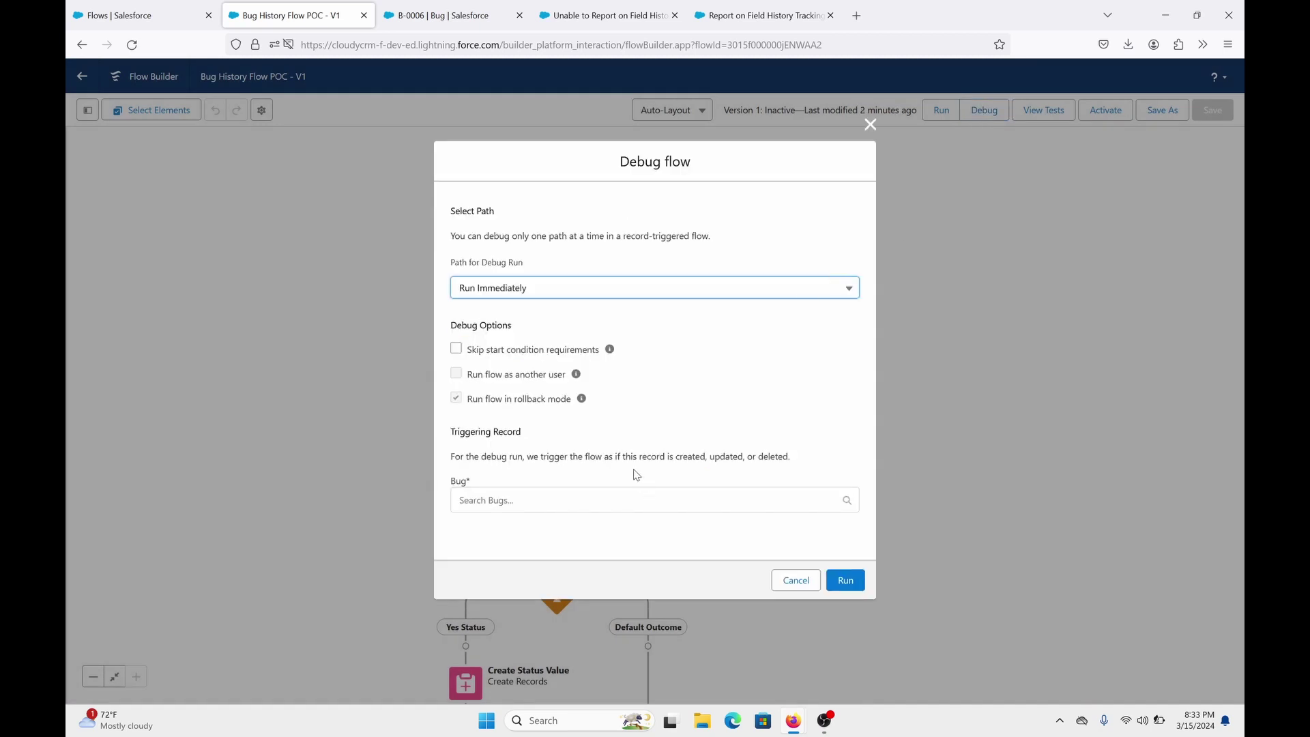
click(627, 499)
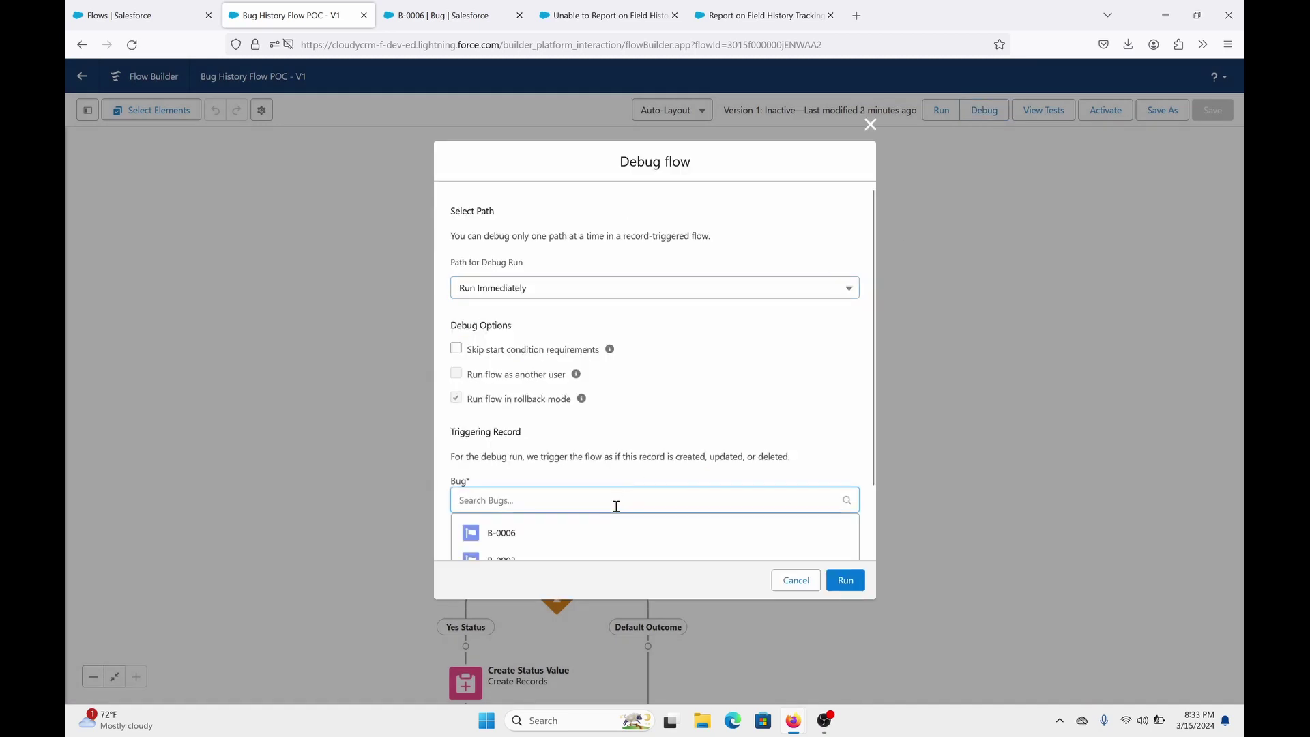
click(595, 530)
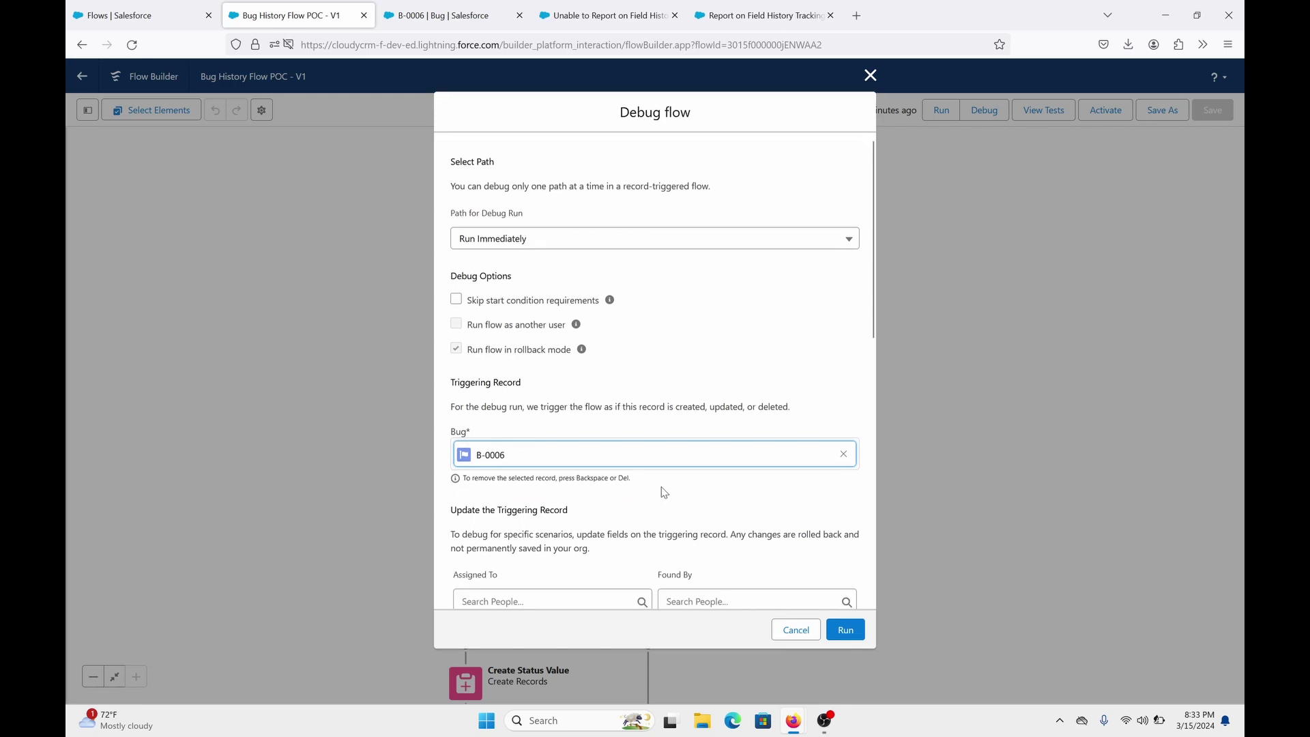
Run the debug with the triggering record's Severity set to Medium, Status to In Progress, Version to 2.0 and Environment to QA1.
scroll(607, 508, down, 9)
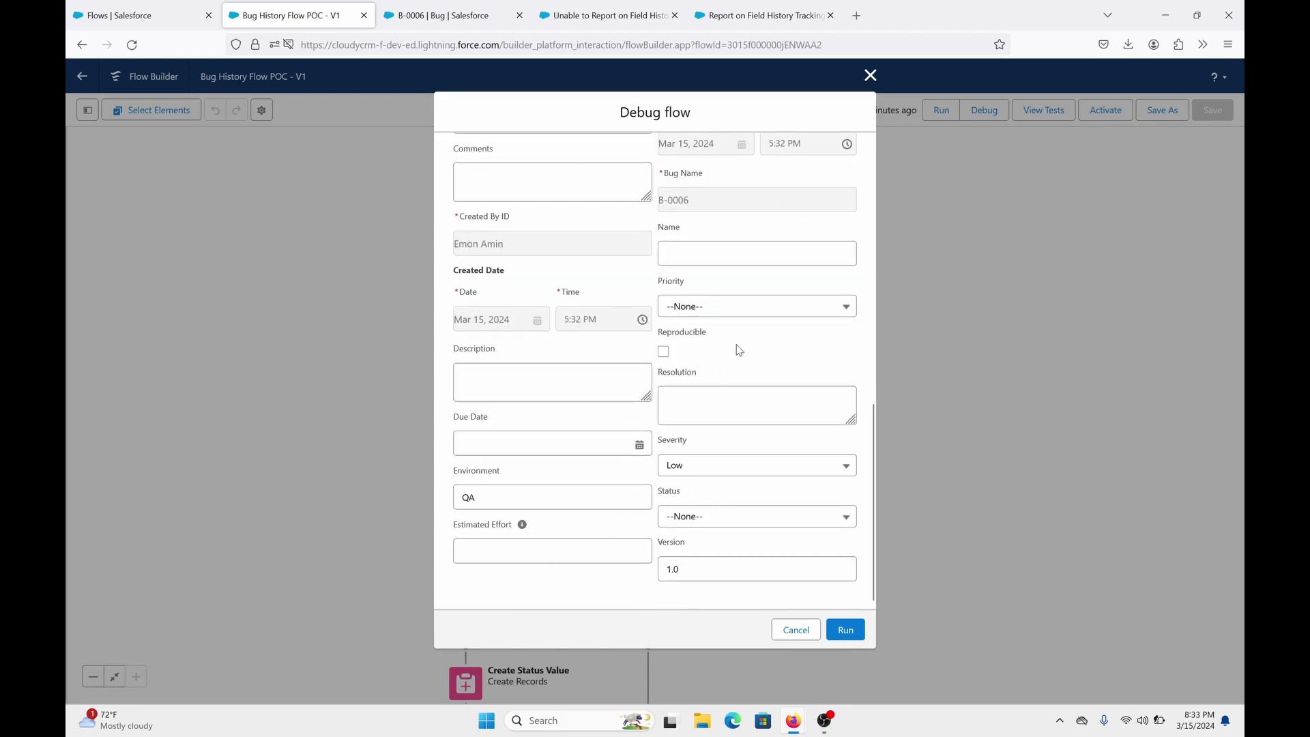
click(736, 469)
click(731, 543)
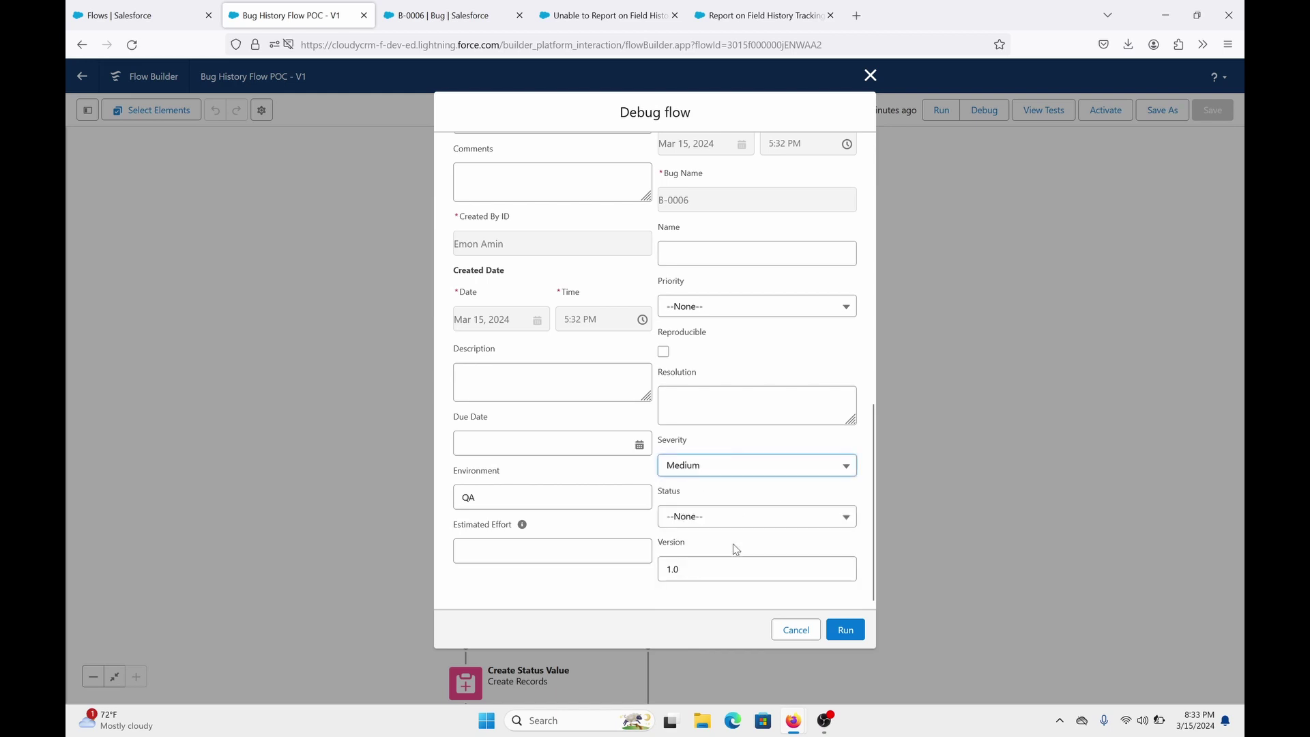
click(720, 517)
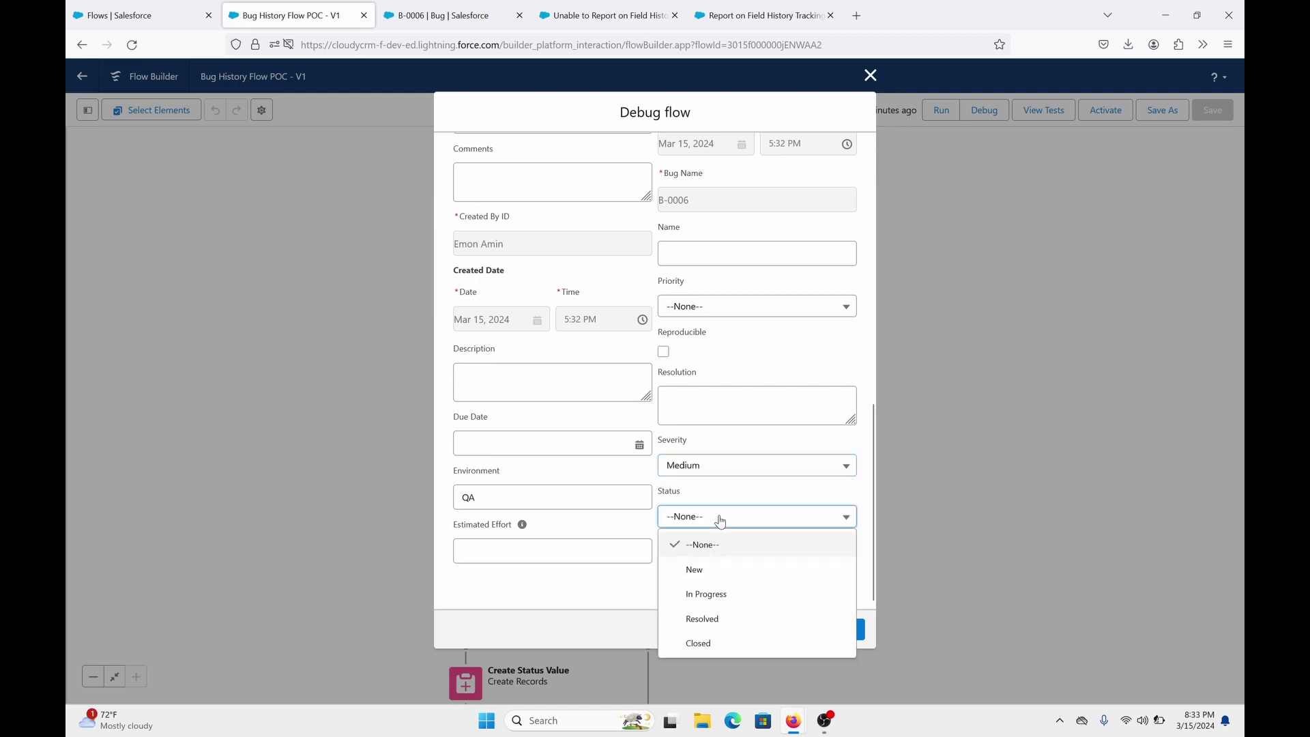
click(747, 595)
click(672, 570)
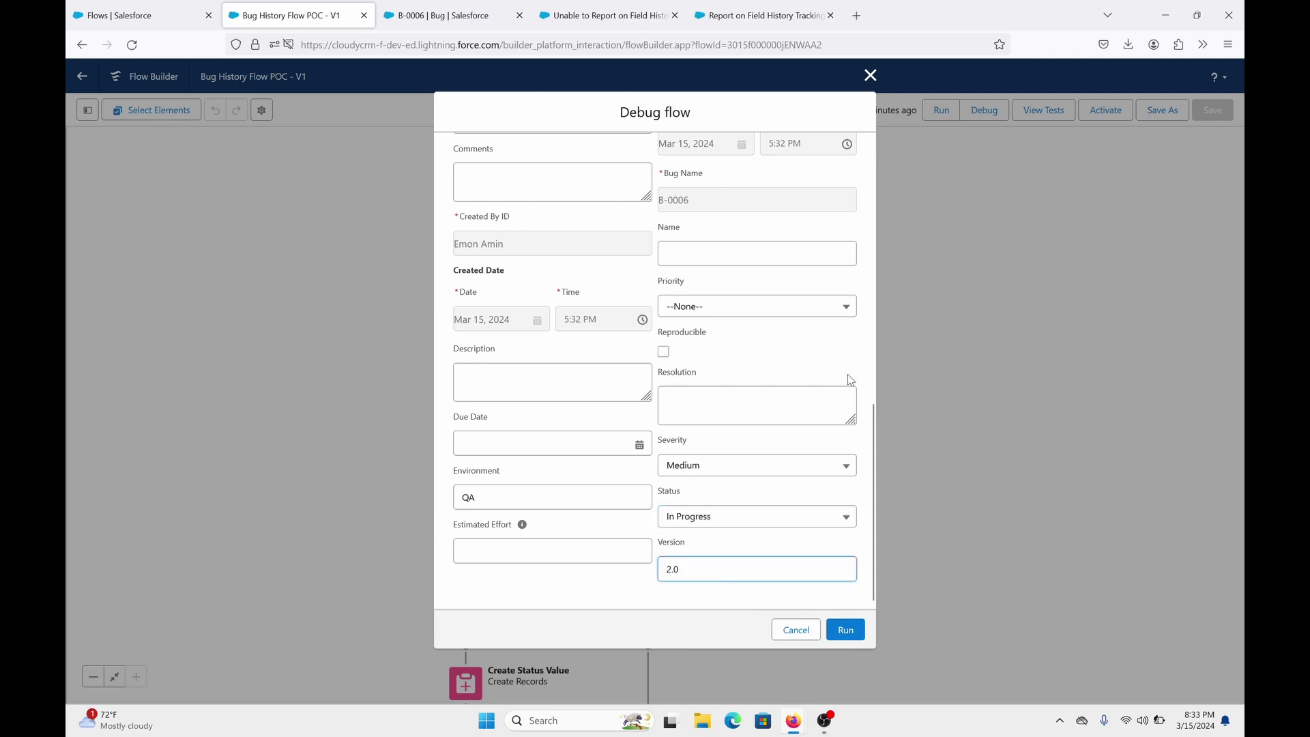
double_click(517, 504)
click(517, 503)
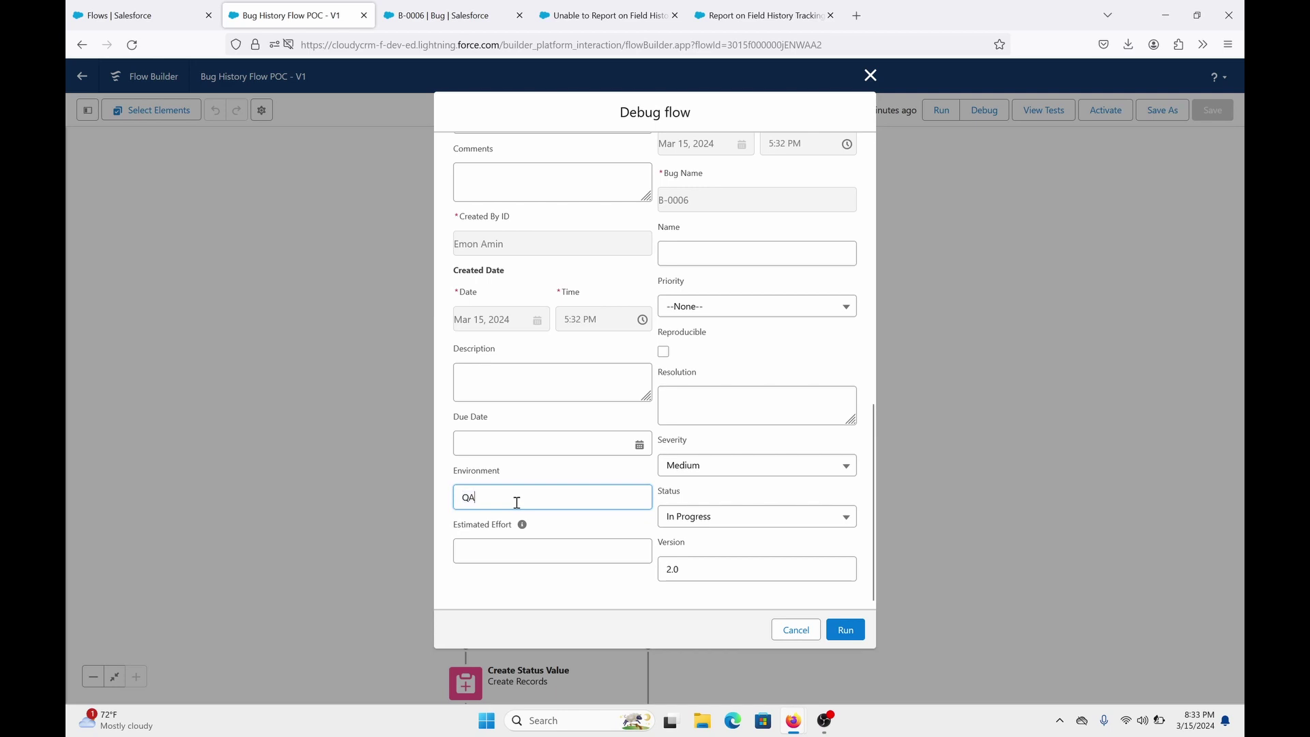
click(846, 630)
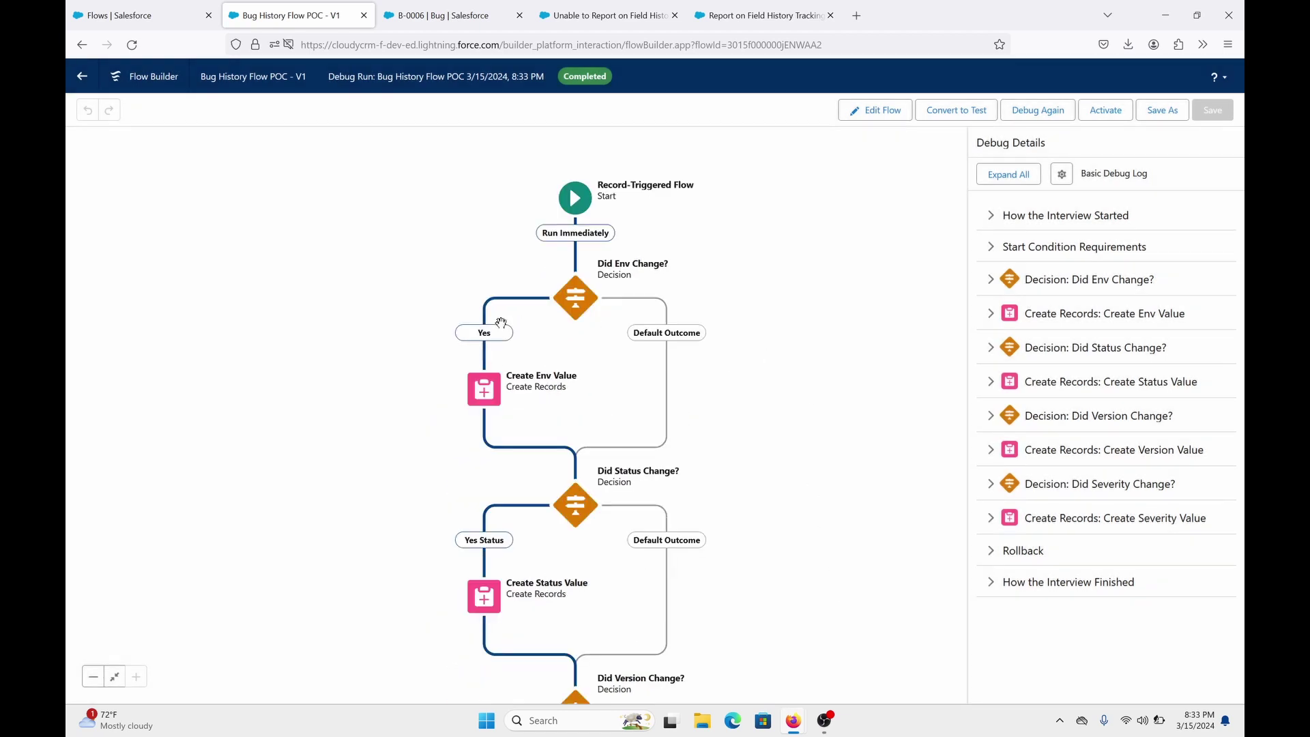
Trace the debug run's path through the flow and examine the details of the Env decision and its Create Records element.
scroll(691, 497, down, 5)
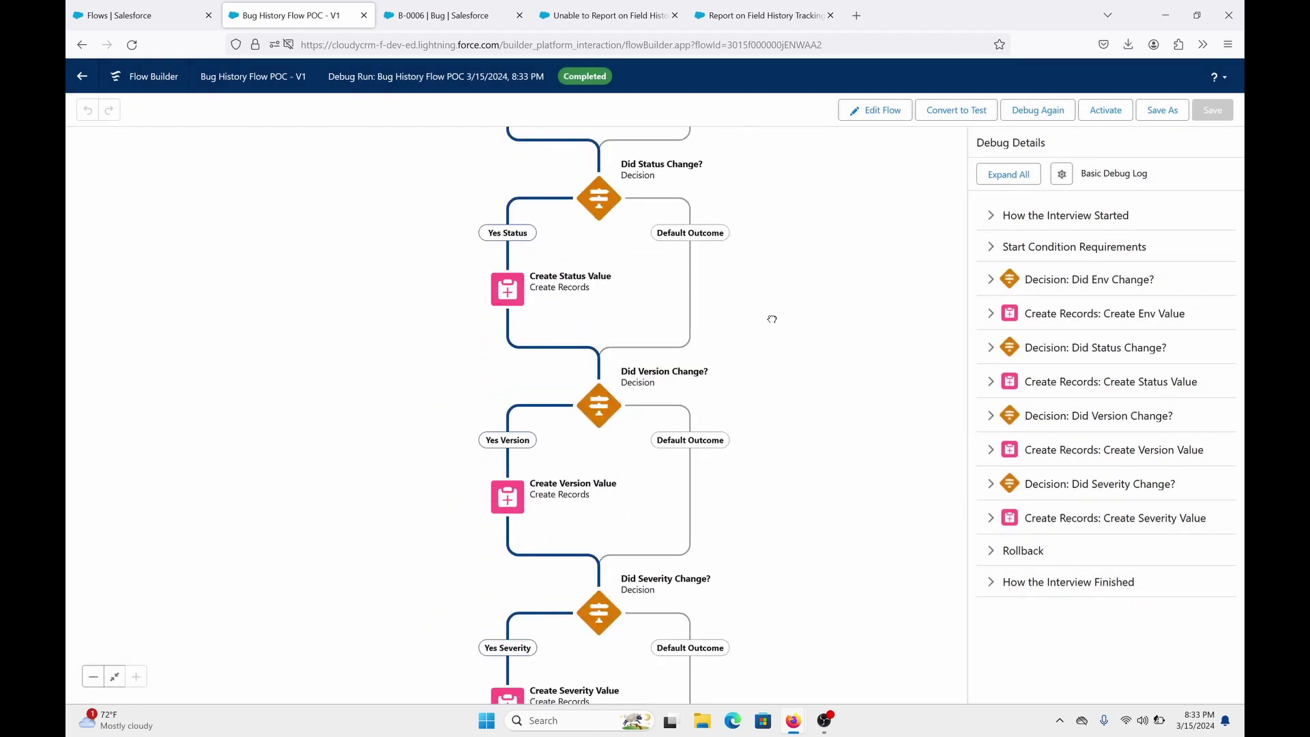
scroll(772, 318, down, 3)
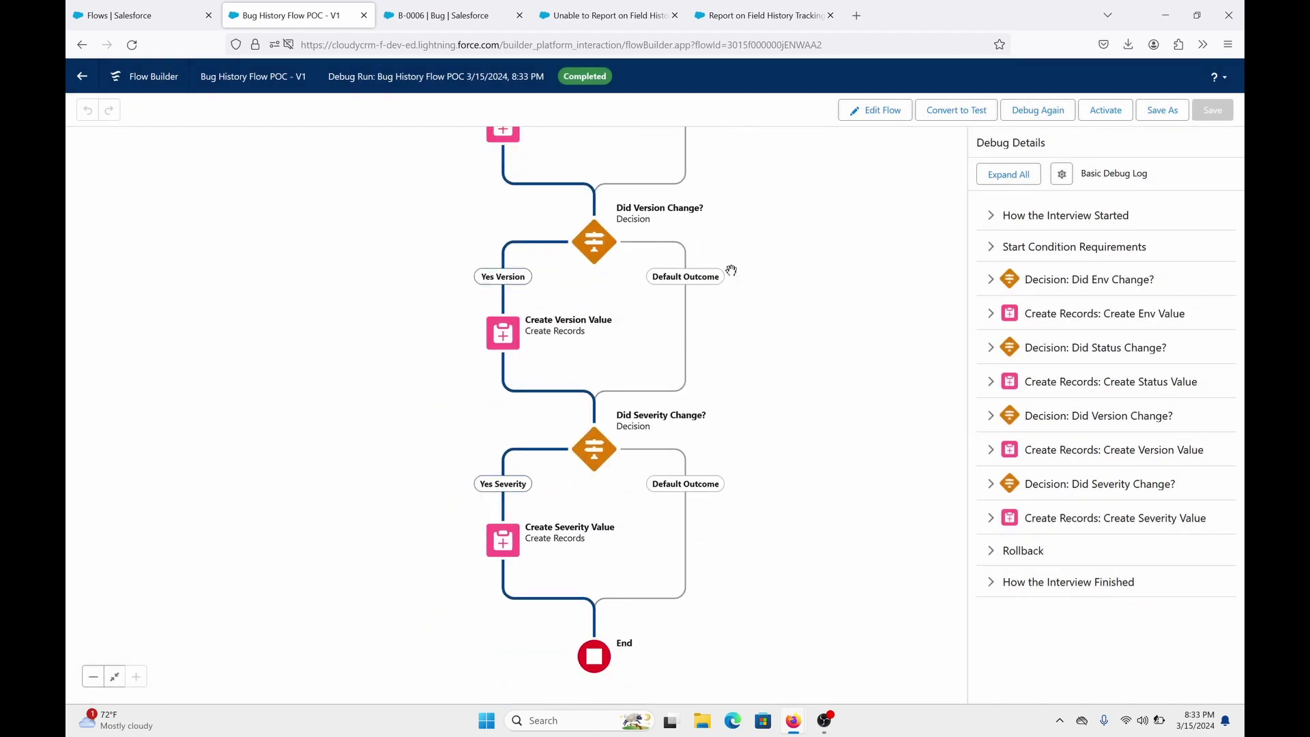
scroll(730, 271, up, 4)
click(1044, 280)
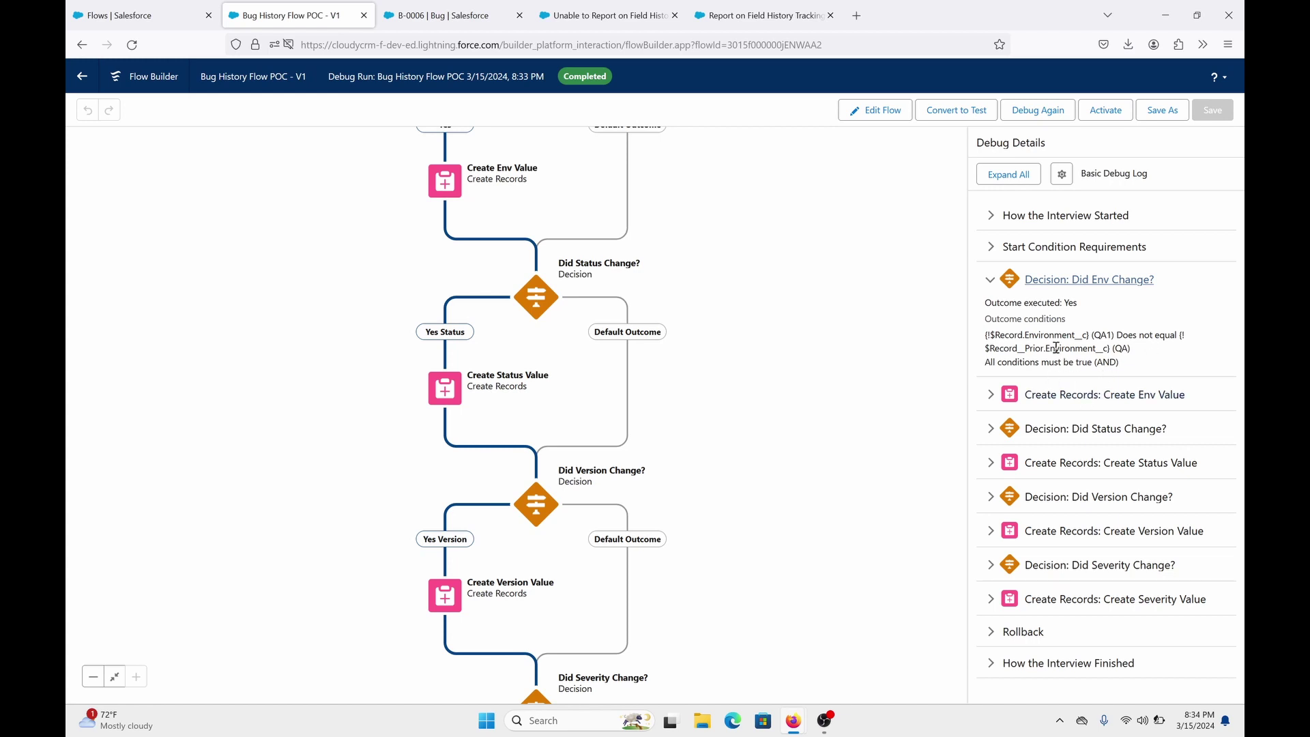
drag(620, 255, 633, 362)
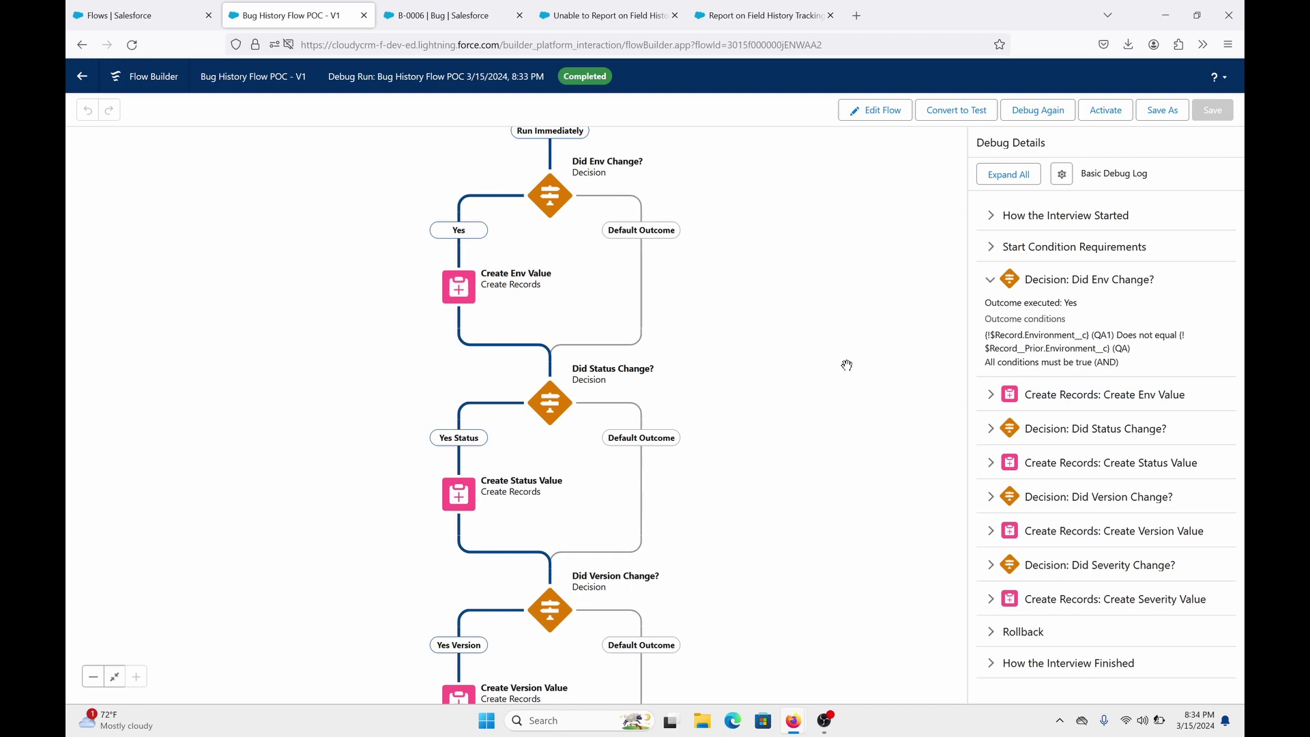
click(1052, 393)
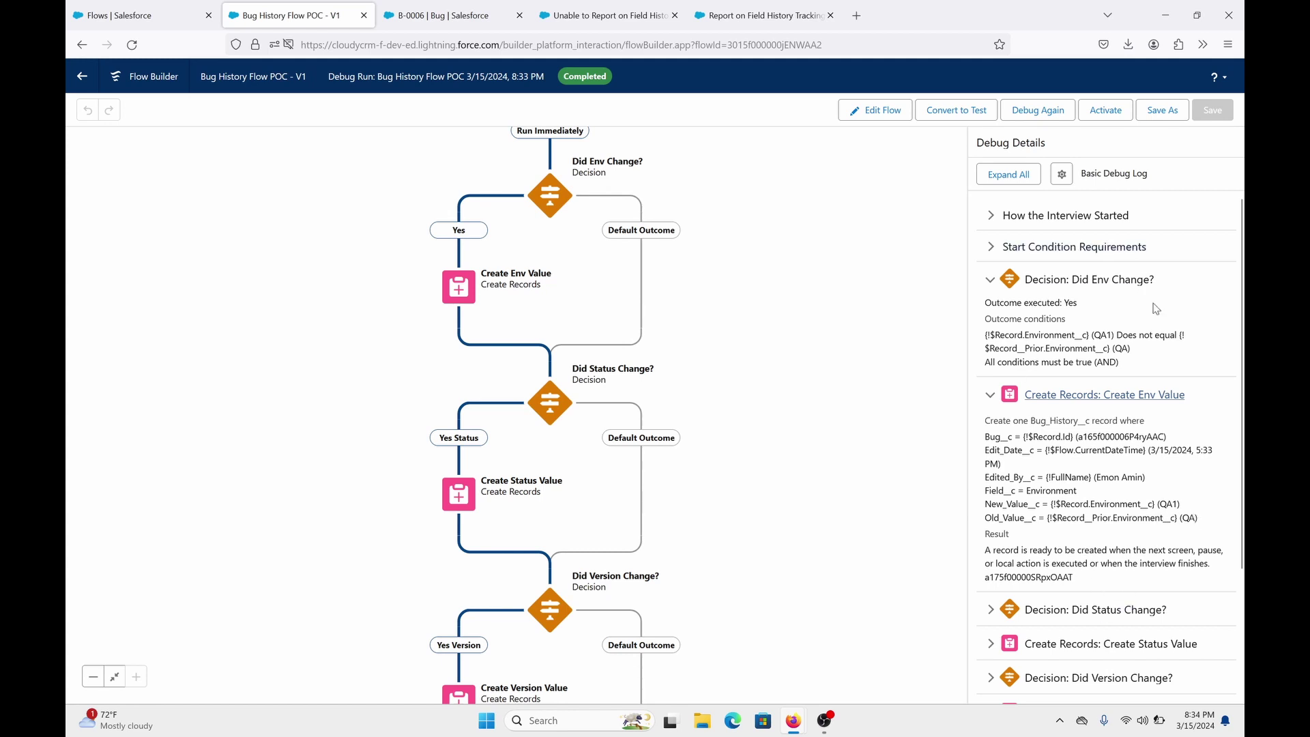
scroll(1095, 540, down, 2)
Examine the debug details of the Status and Version decisions and their Create Records elements.
click(1108, 467)
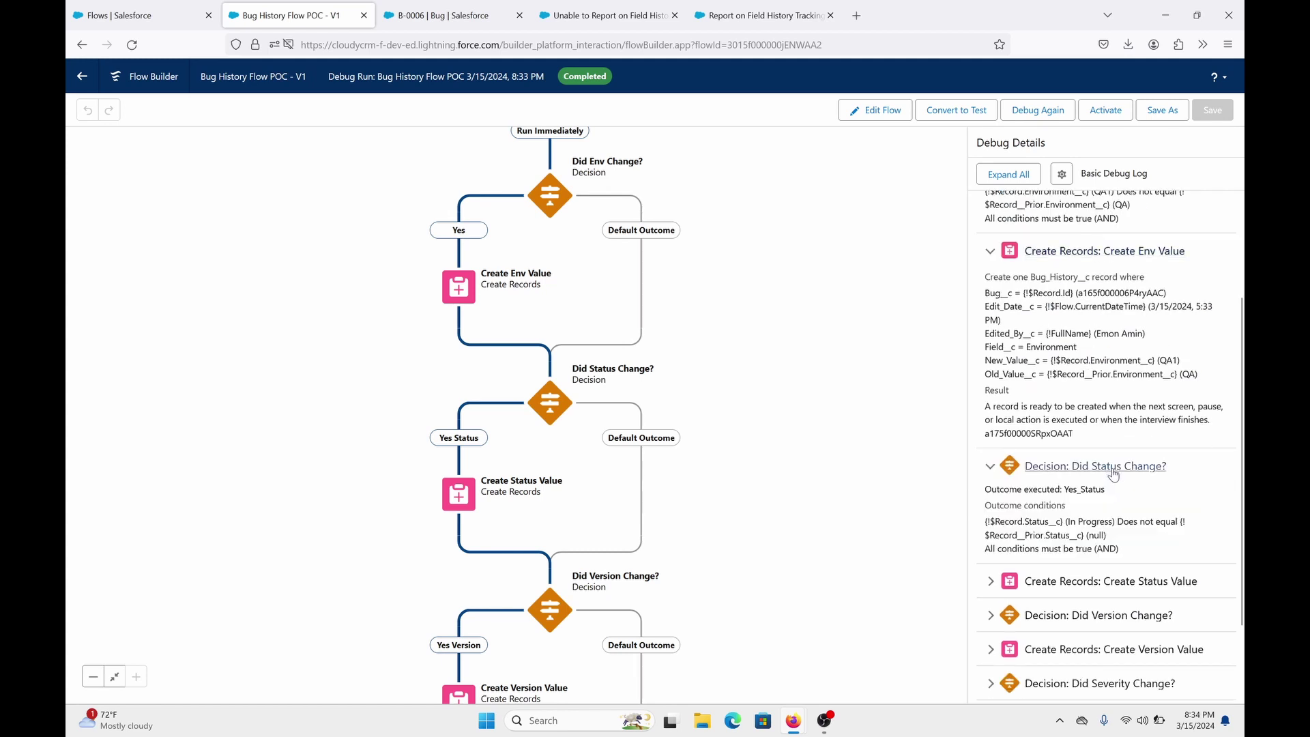
click(1112, 581)
scroll(1105, 559, down, 2)
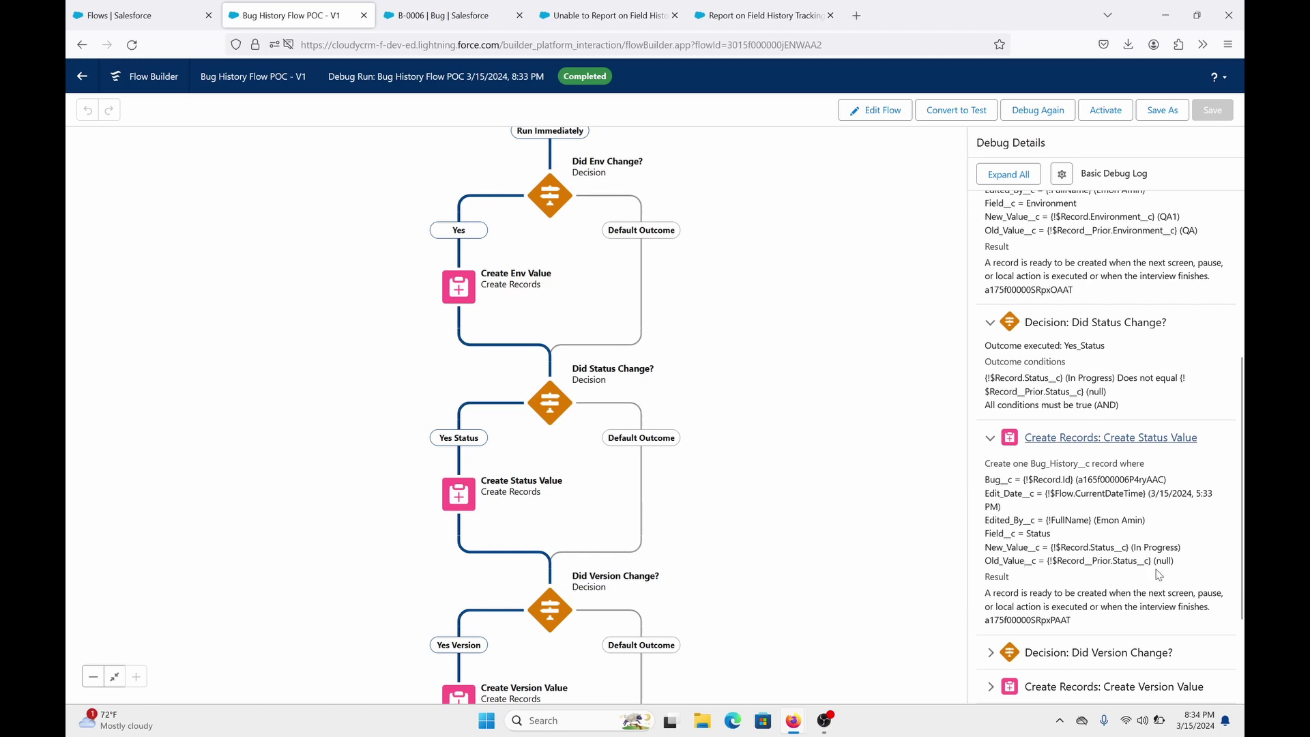
scroll(1159, 575, down, 2)
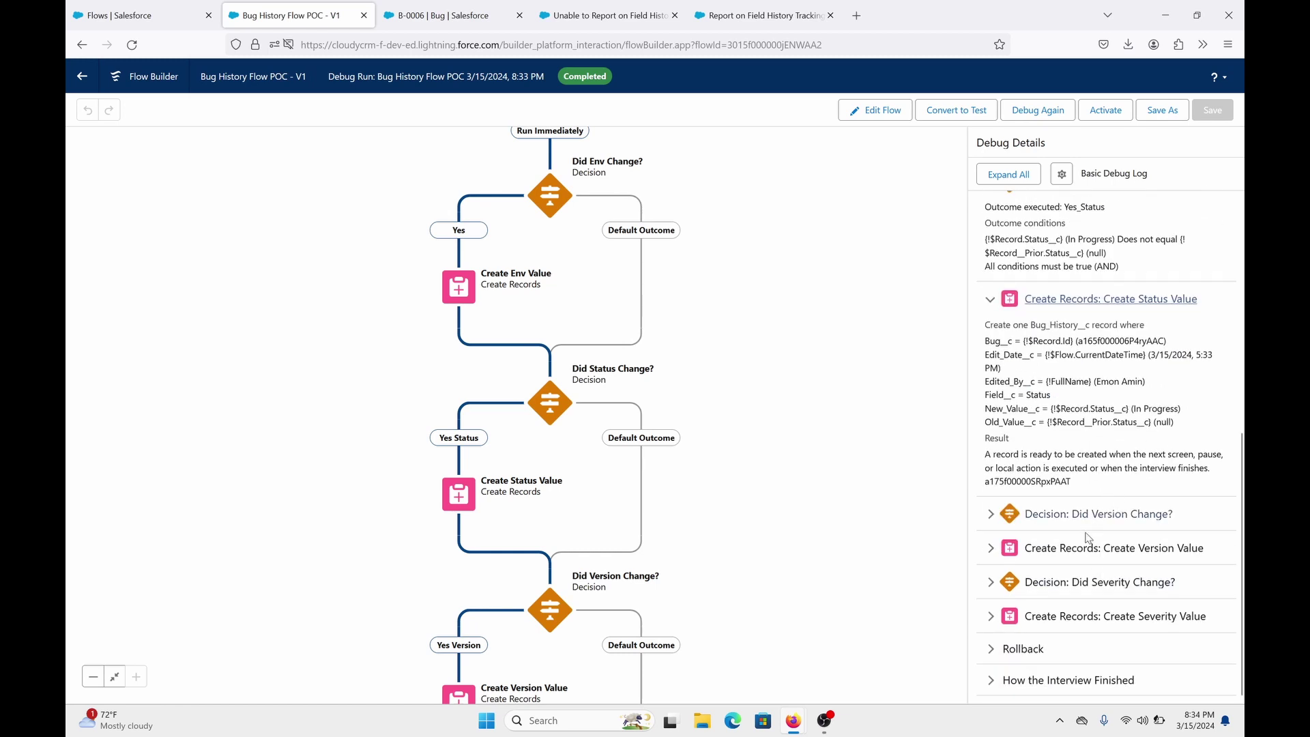
click(1098, 513)
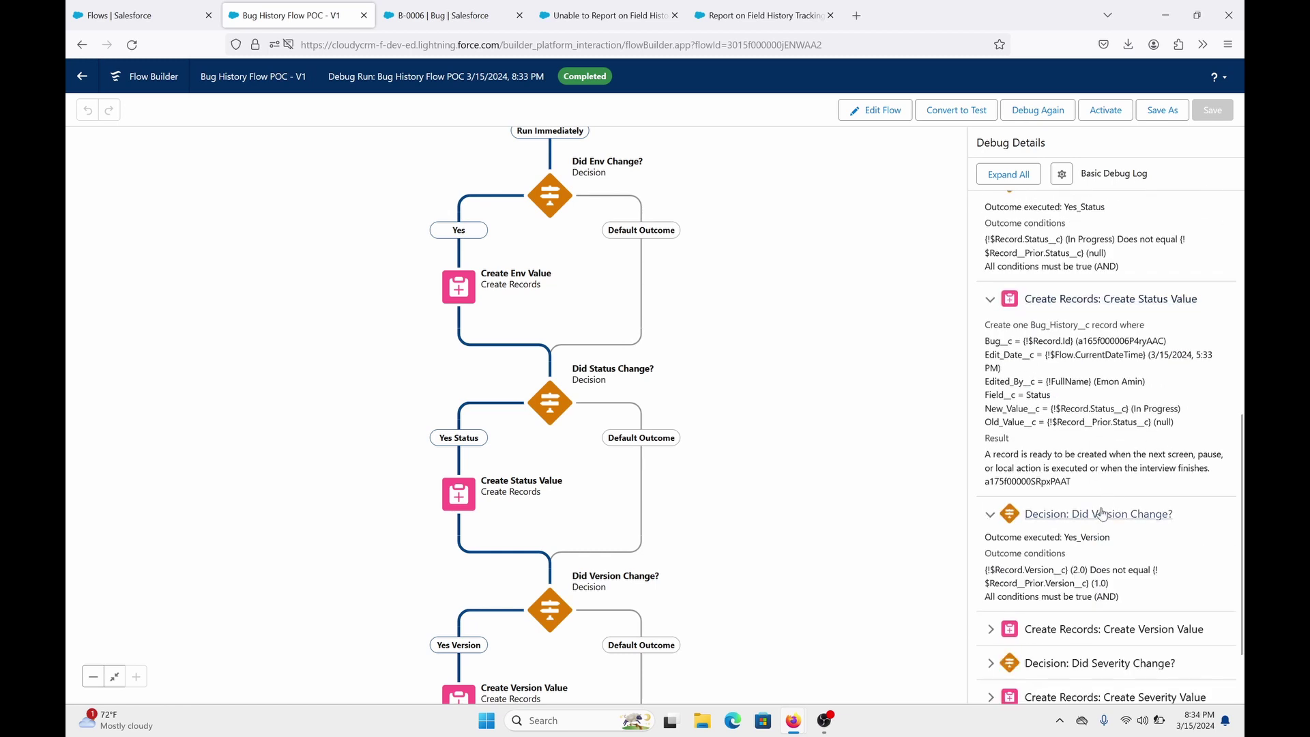
click(1122, 631)
scroll(1103, 587, down, 2)
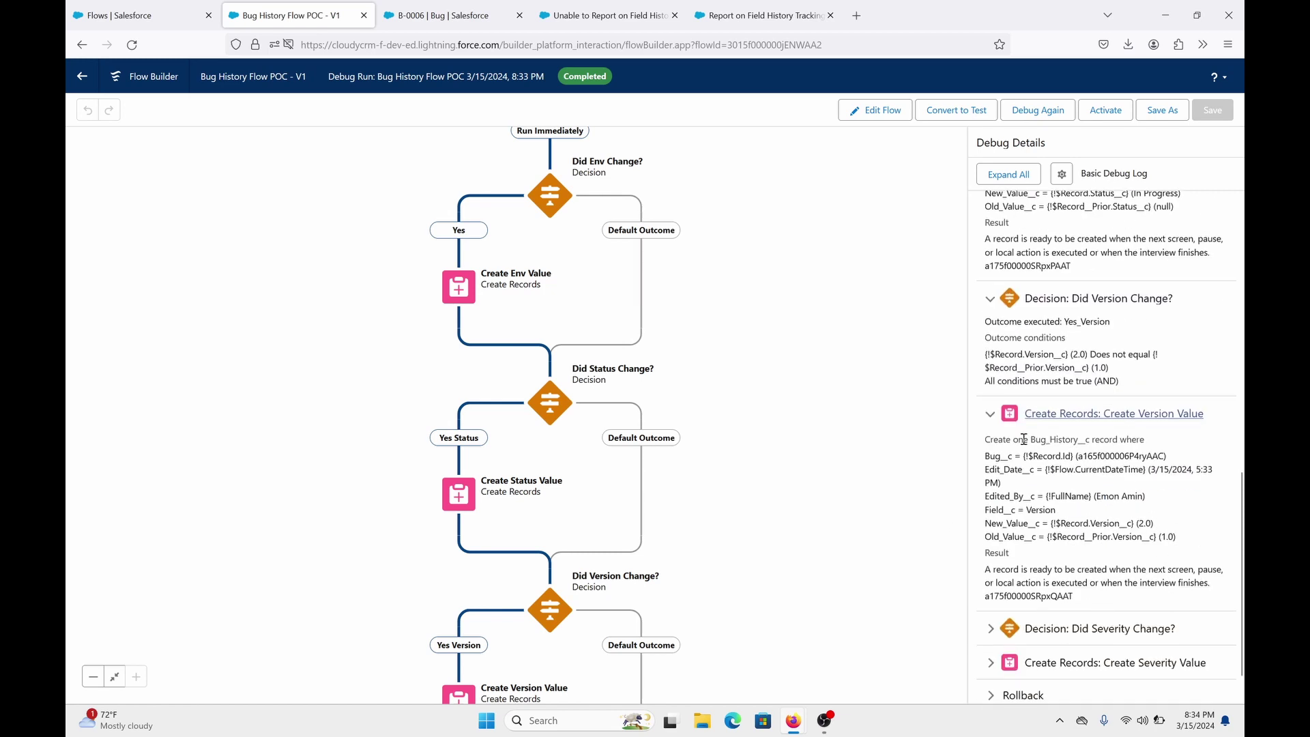
Activate the Bug History Flow POC flow.
scroll(1120, 402, up, 10)
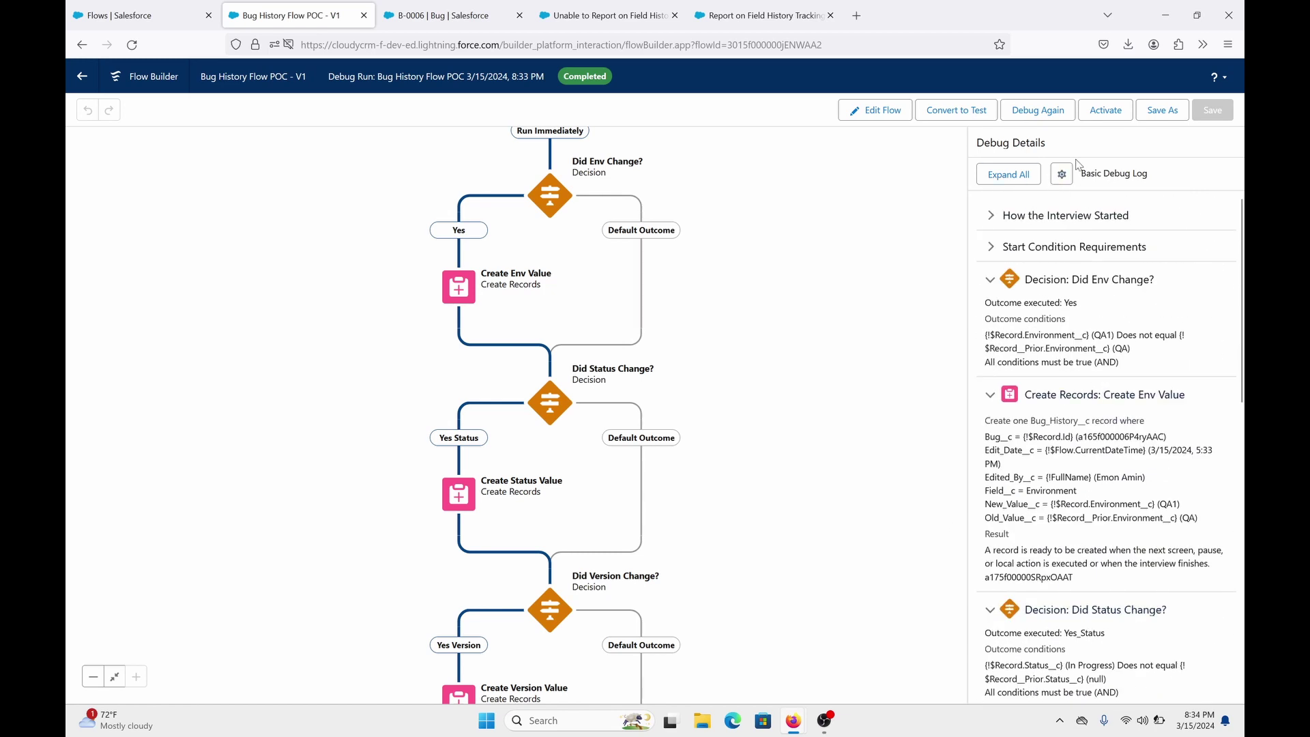
click(1120, 114)
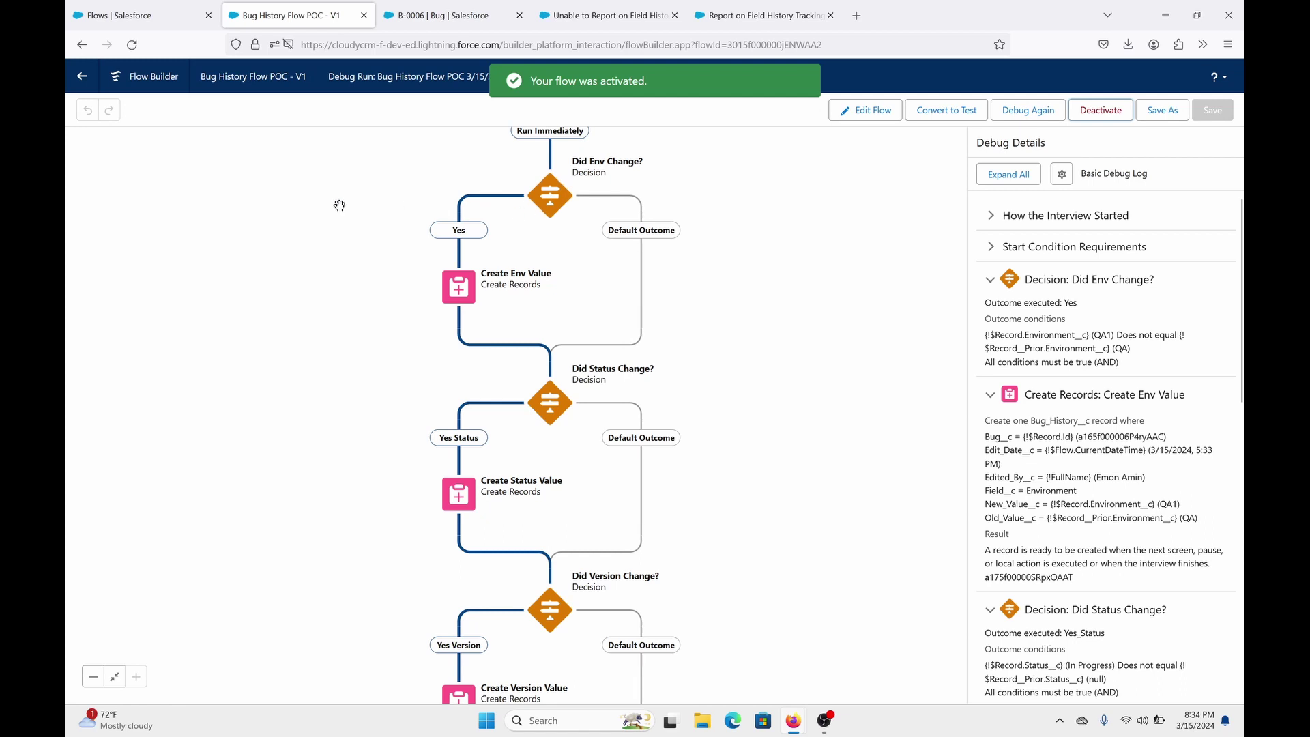
drag(773, 288, 753, 417)
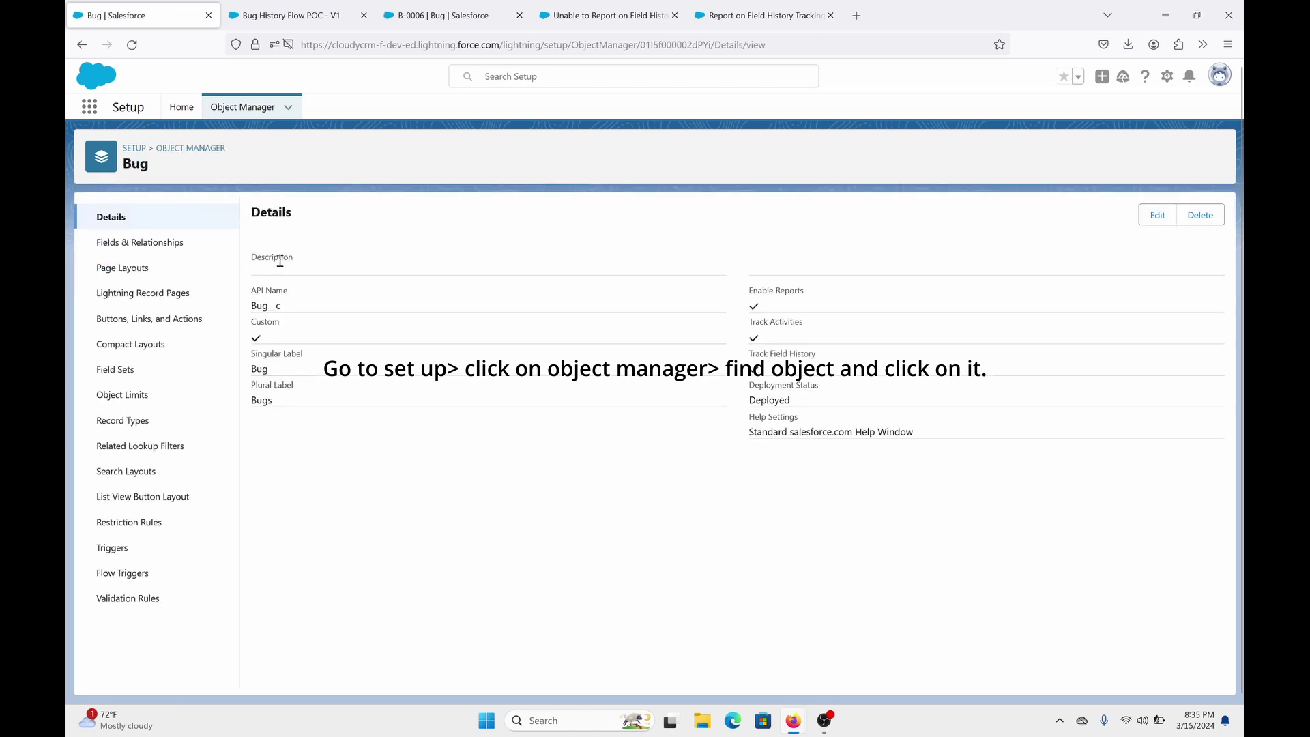
Add the Bug Histories related list below Activity History in the Bug object's Bug Layout page layout.
click(134, 270)
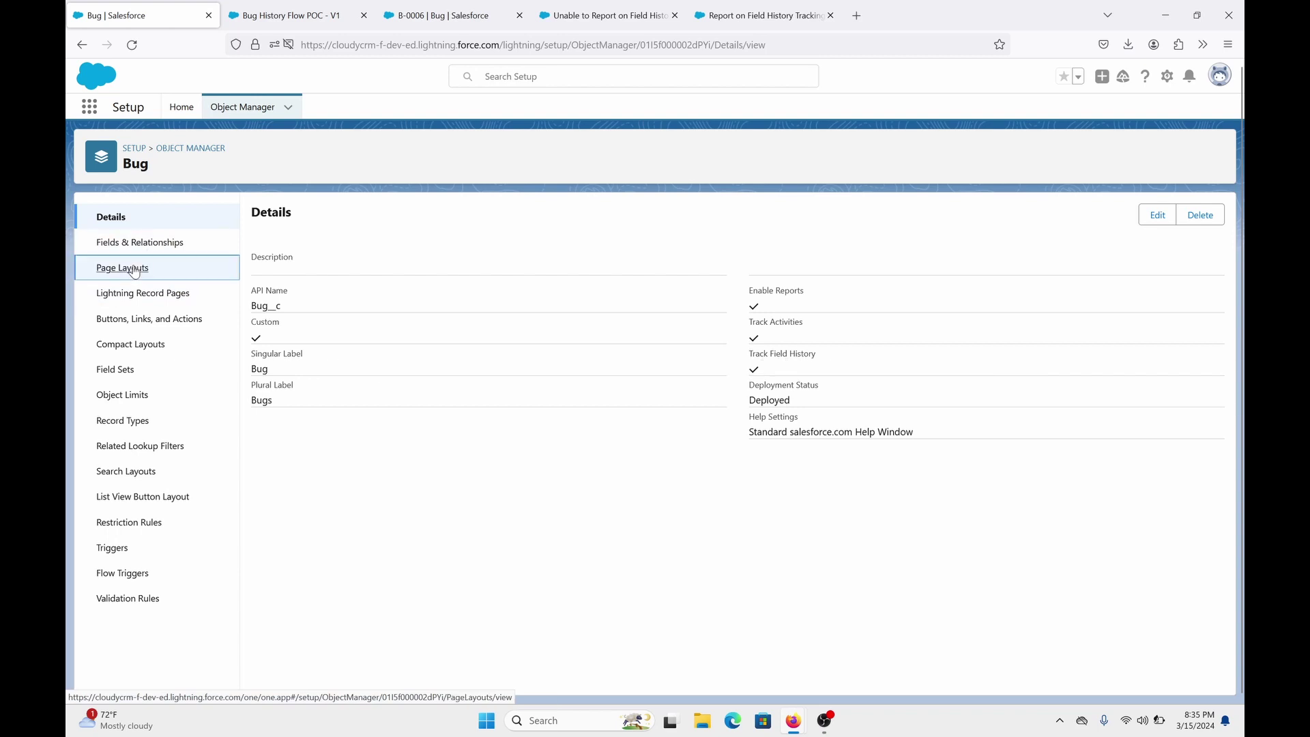
click(276, 284)
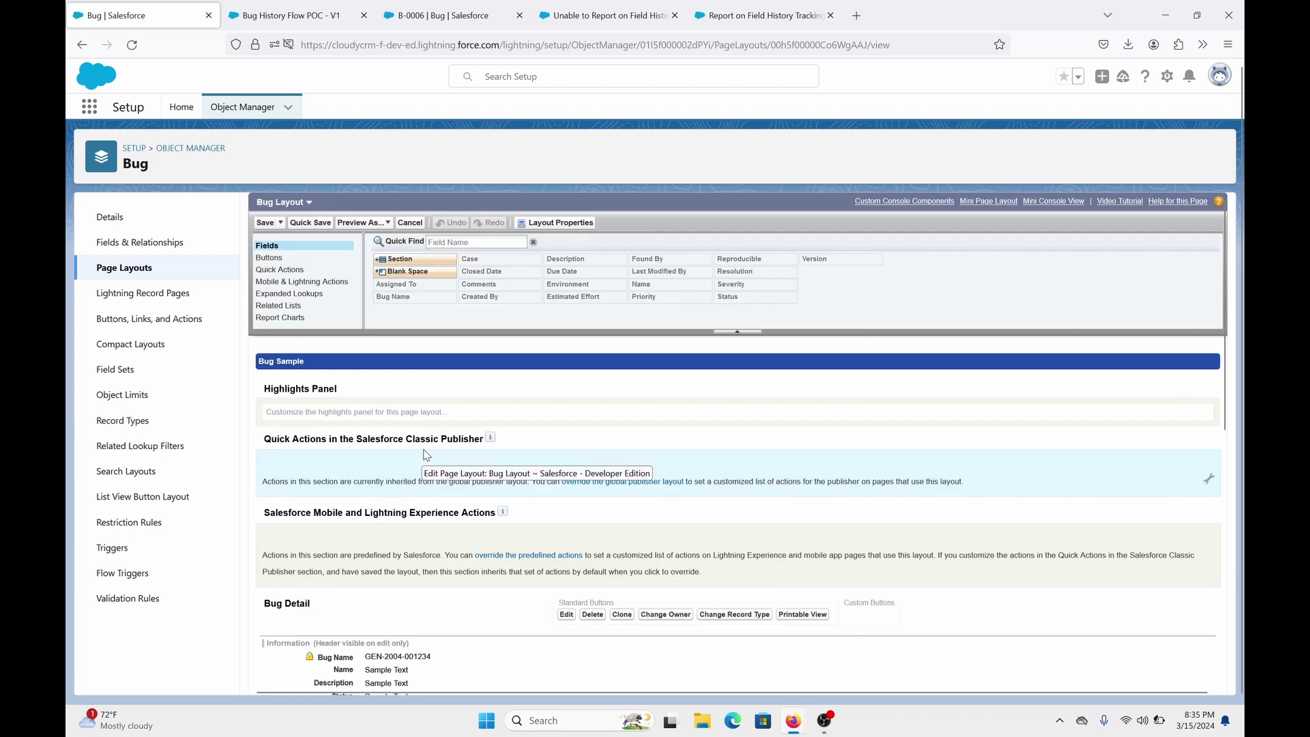
scroll(450, 523, down, 2)
scroll(449, 523, down, 6)
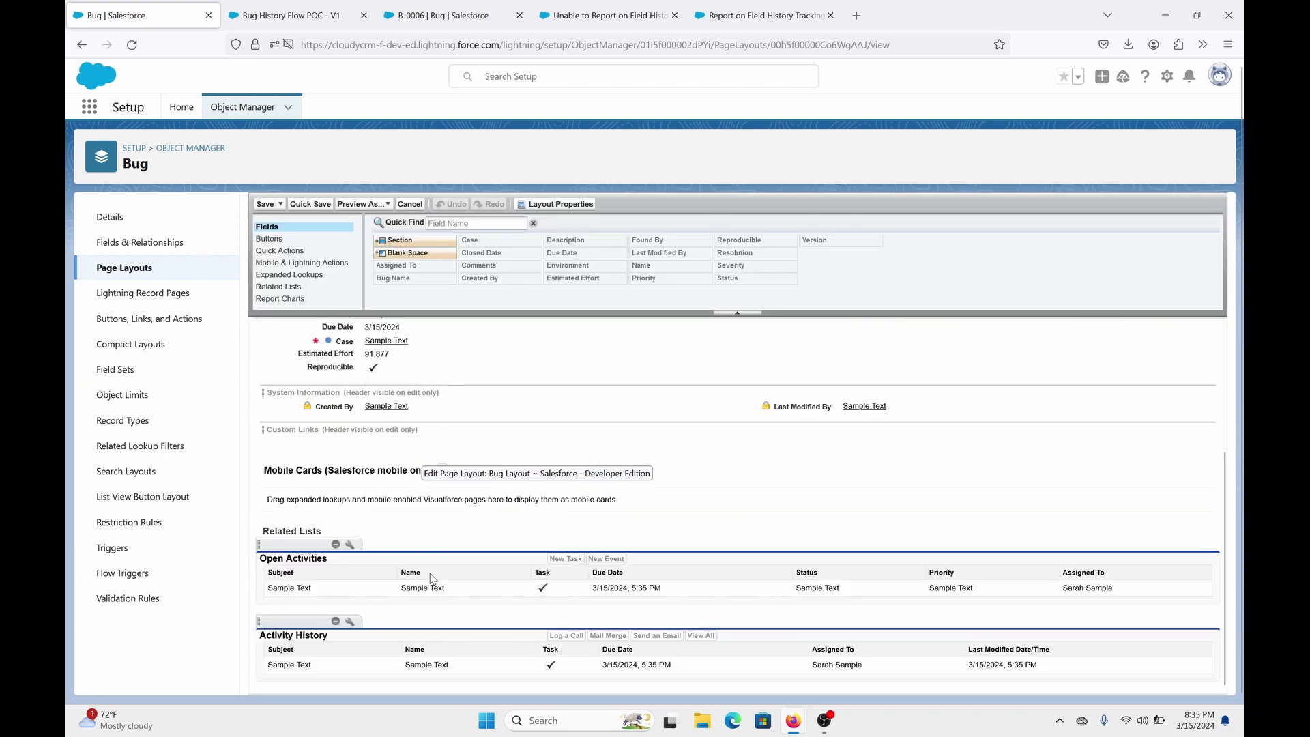
click(292, 288)
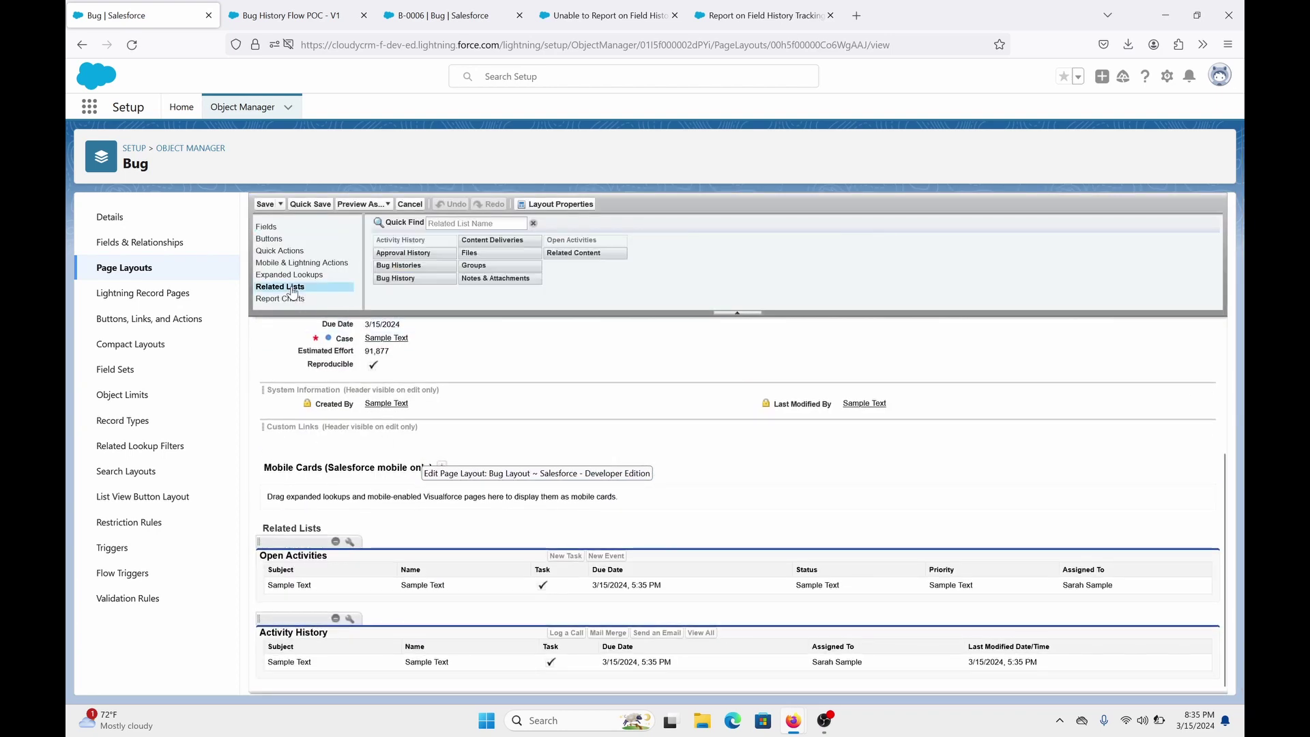
scroll(348, 277, up, 2)
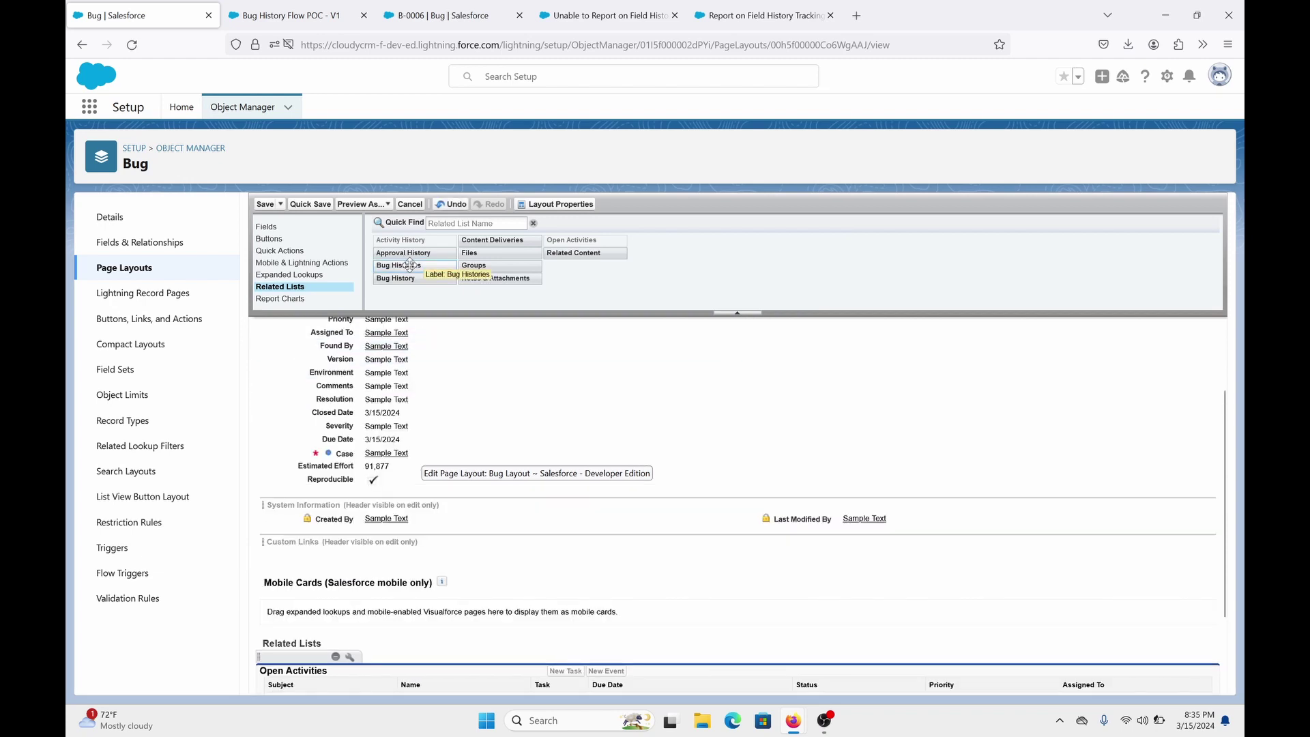
drag(410, 265, 403, 672)
scroll(394, 652, down, 1)
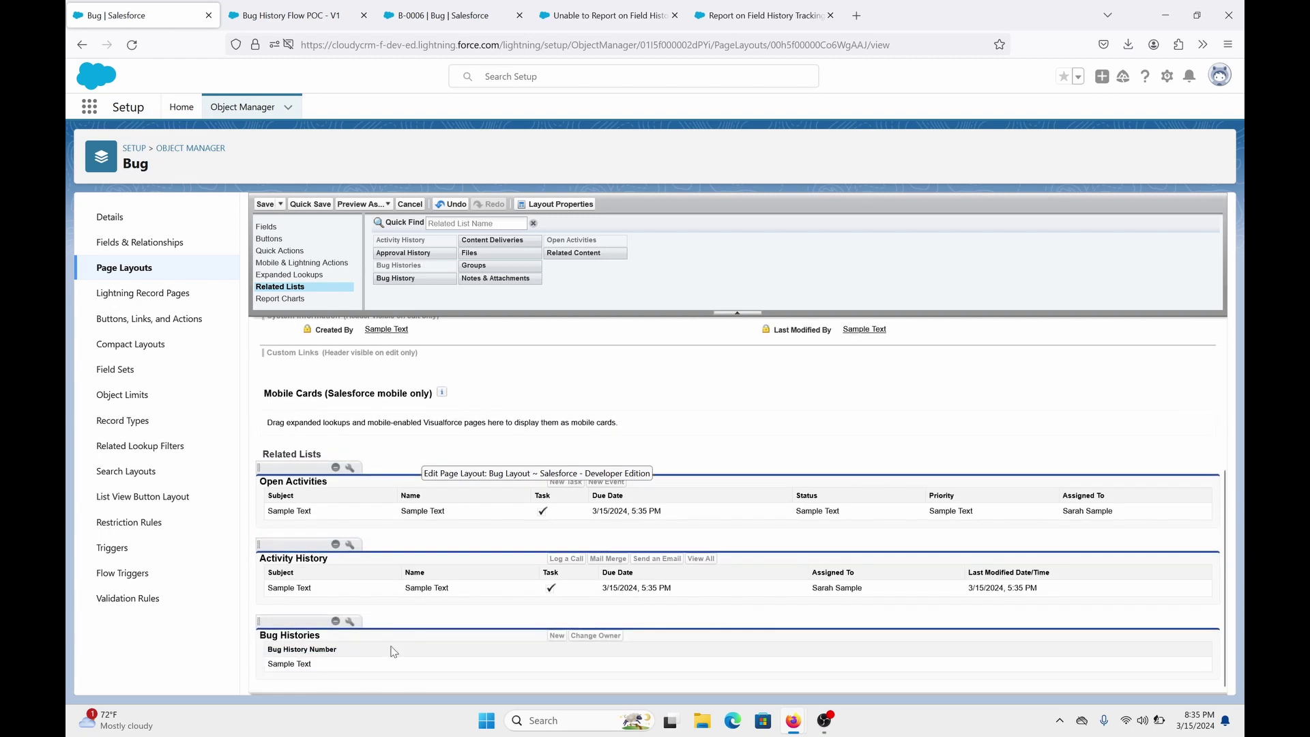
Remove Bug History Number from the selected columns of the Bug Histories related list.
click(350, 622)
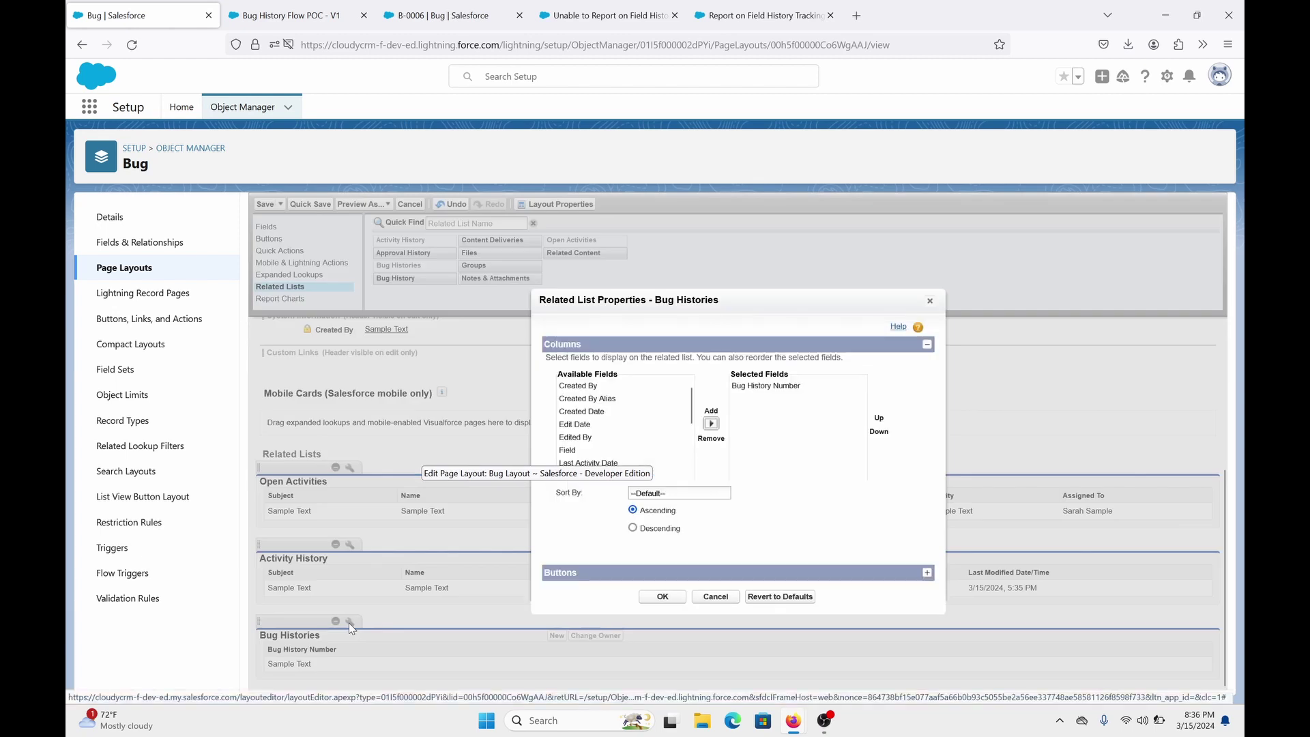
click(784, 392)
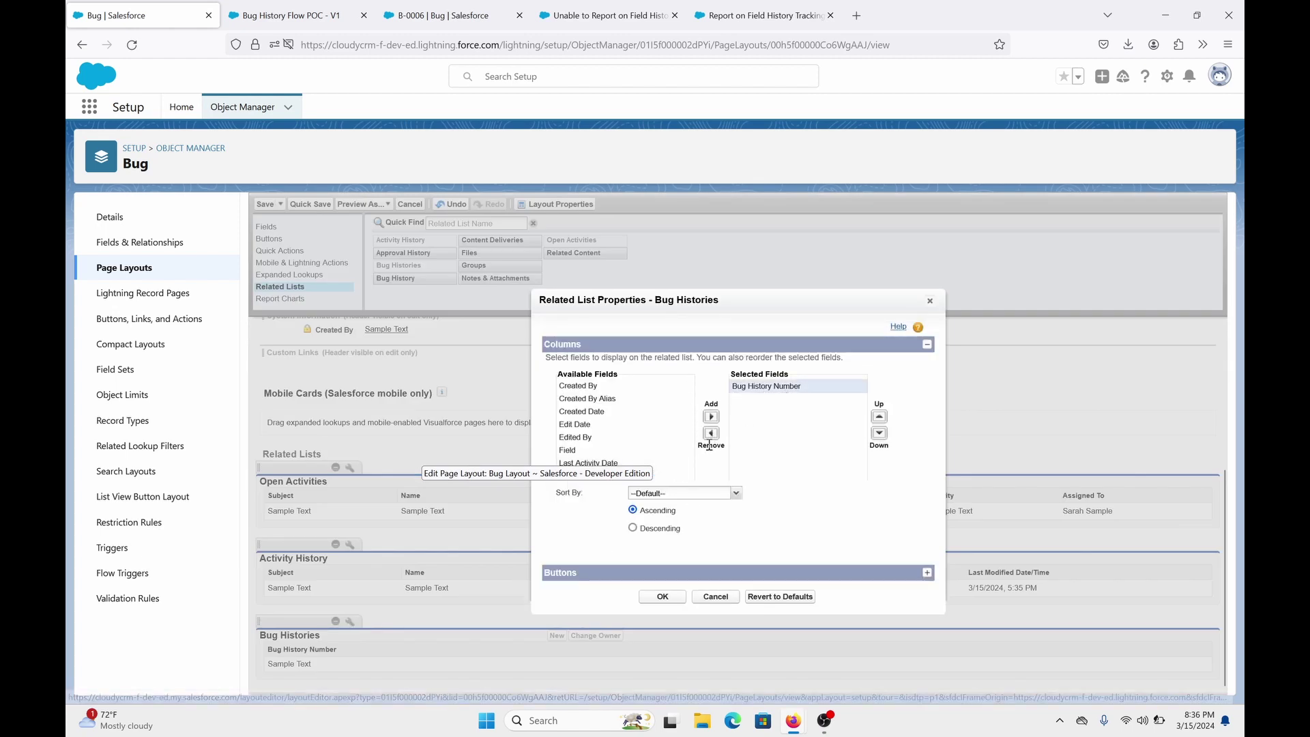
click(711, 435)
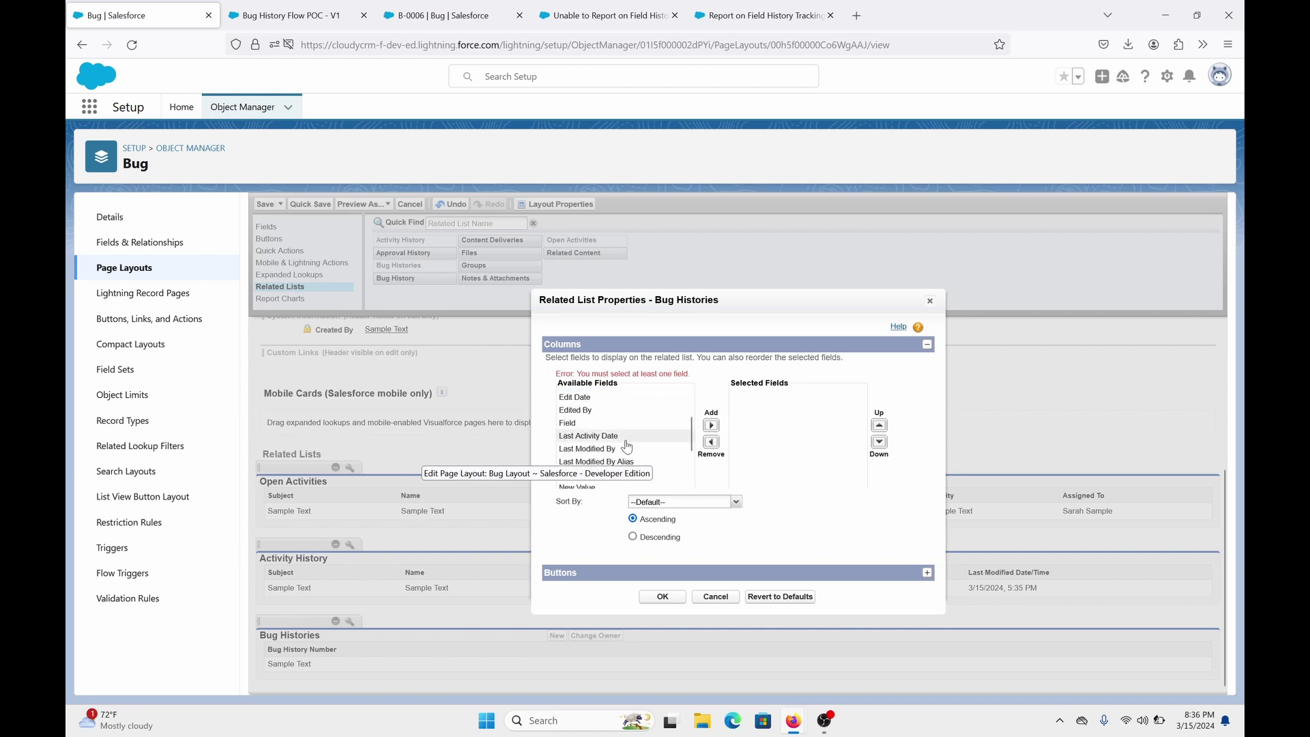
Add Edit Date, Edited By, Field, Old Value and New Value as columns of the Bug Histories related list.
scroll(634, 437, down, 3)
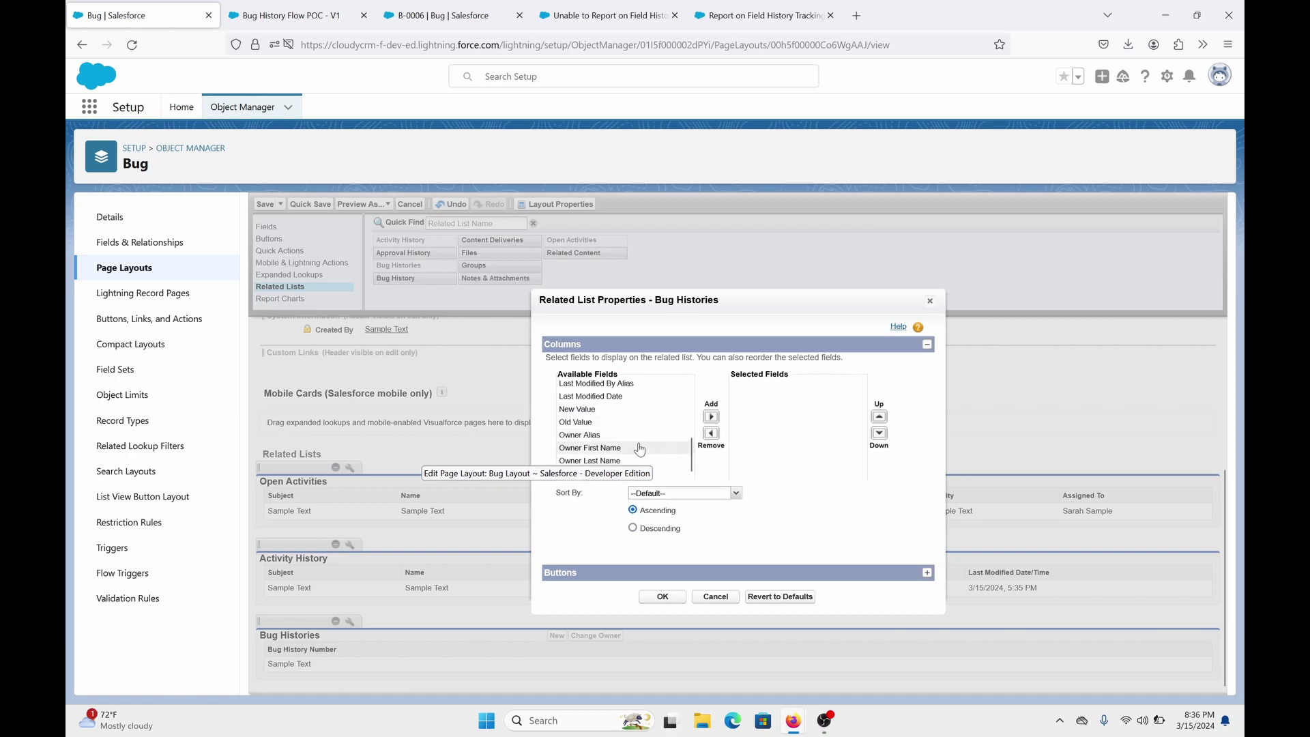
scroll(641, 437, up, 3)
drag(575, 418, 575, 431)
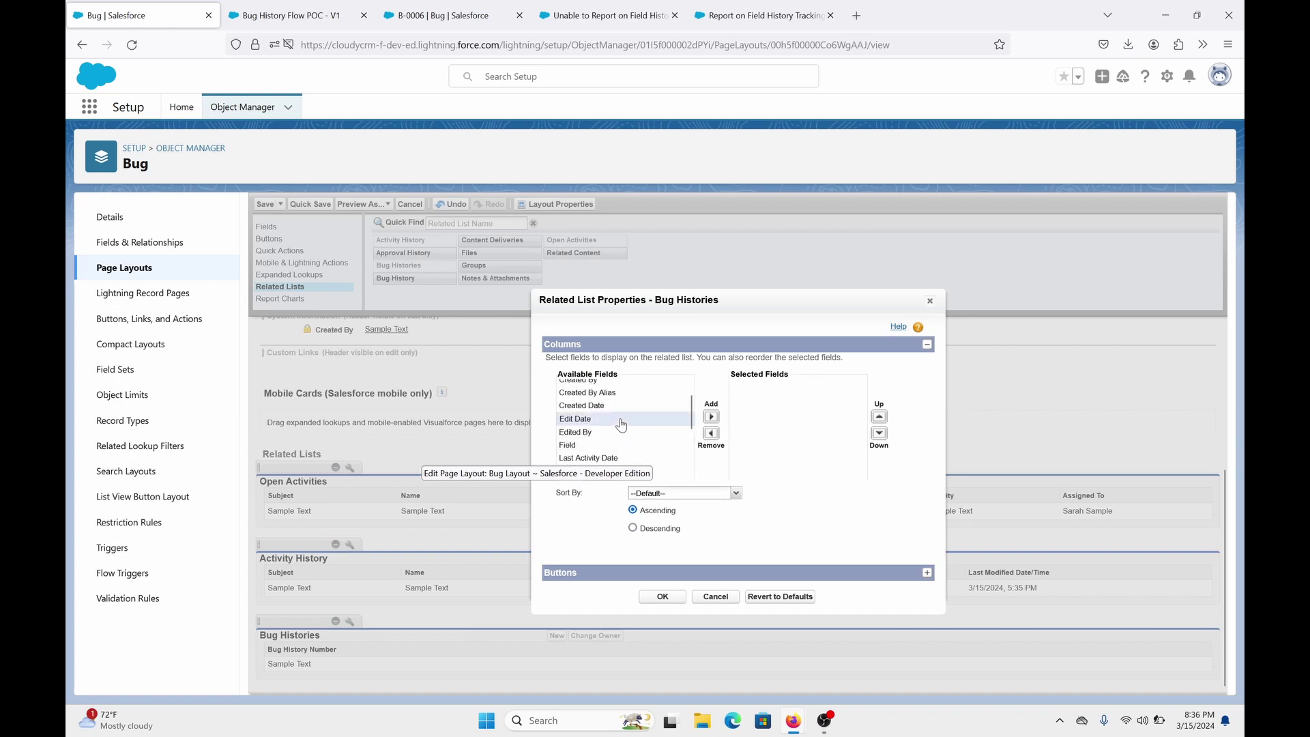
ctrl+click(625, 447)
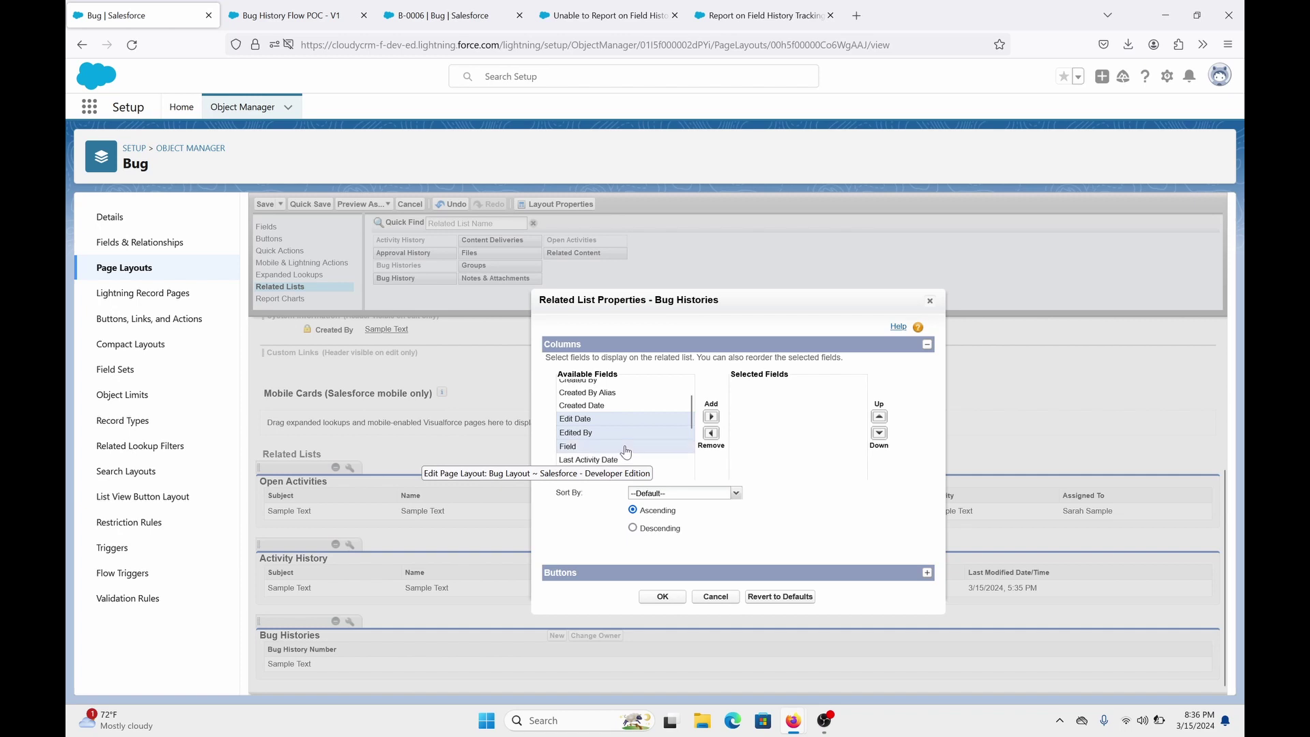
scroll(628, 434, down, 2)
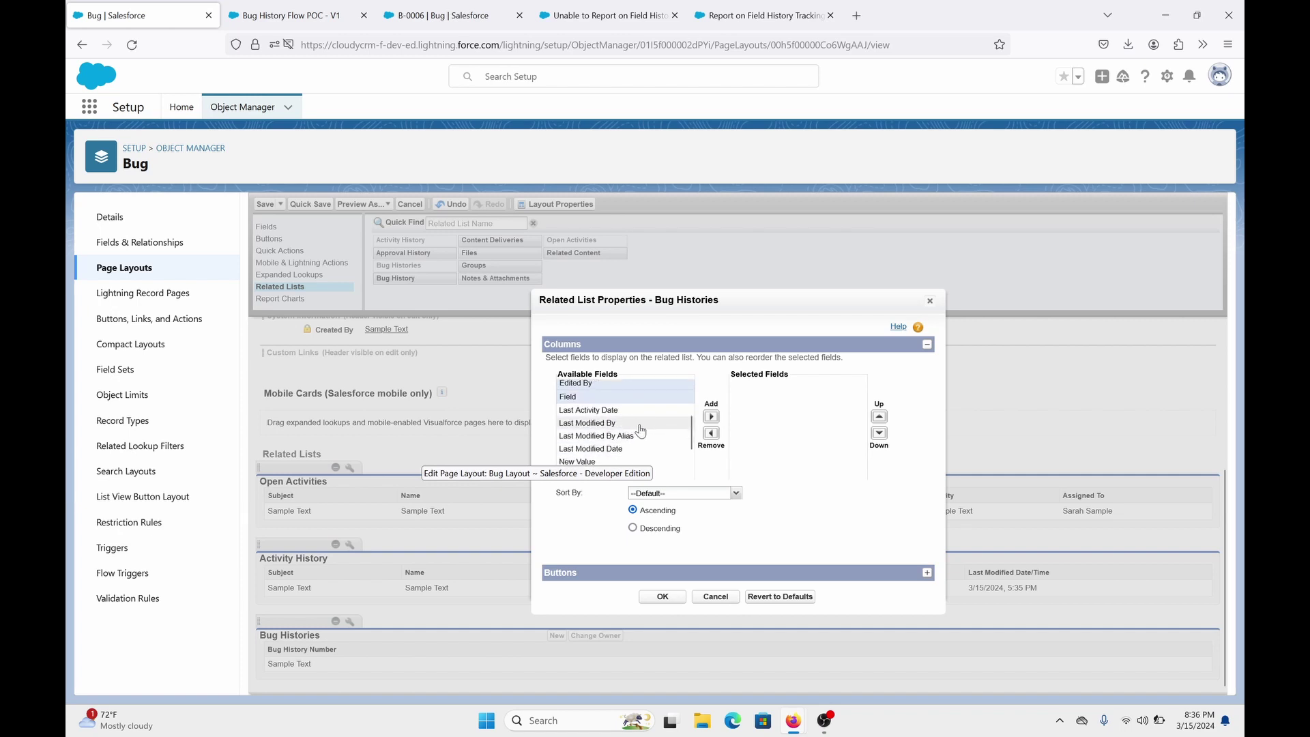
scroll(628, 429, down, 2)
mouse_move(624, 423)
mouse_down()
mouse_move(611, 421)
mouse_move(629, 434)
mouse_up()
scroll(628, 435, up, 3)
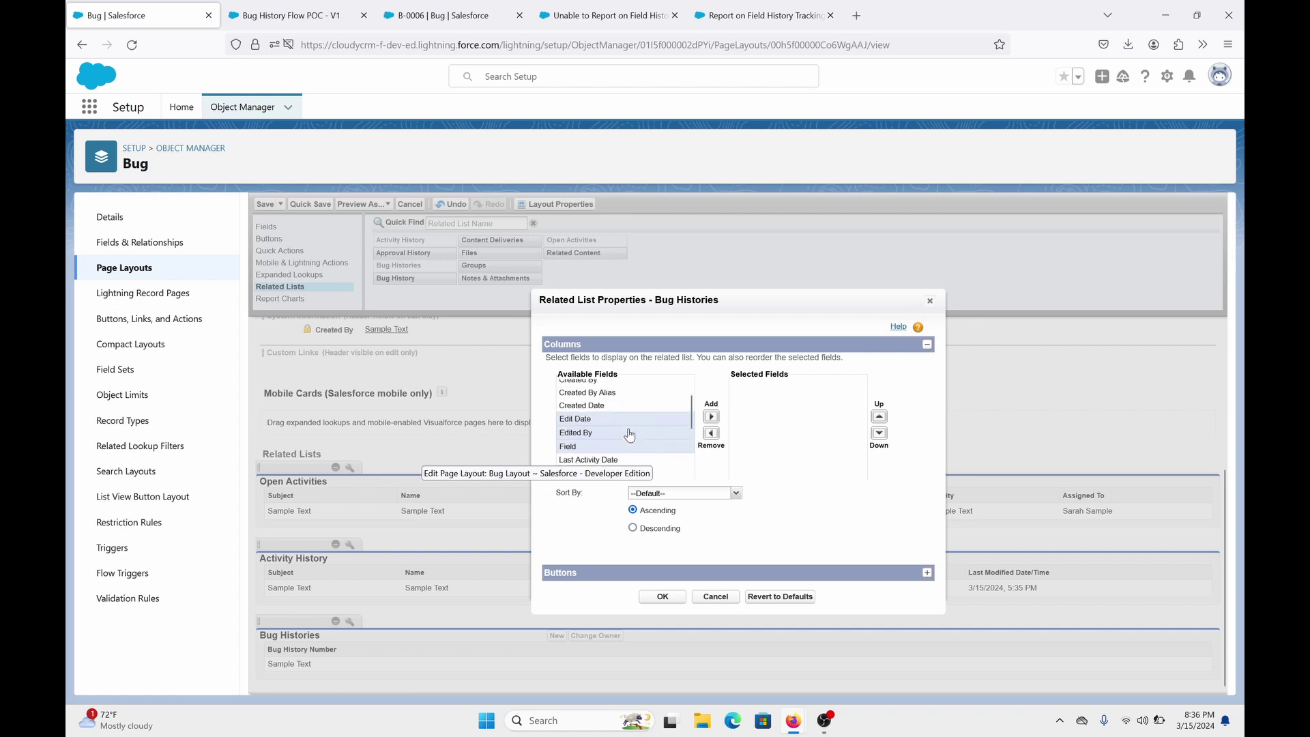
click(711, 416)
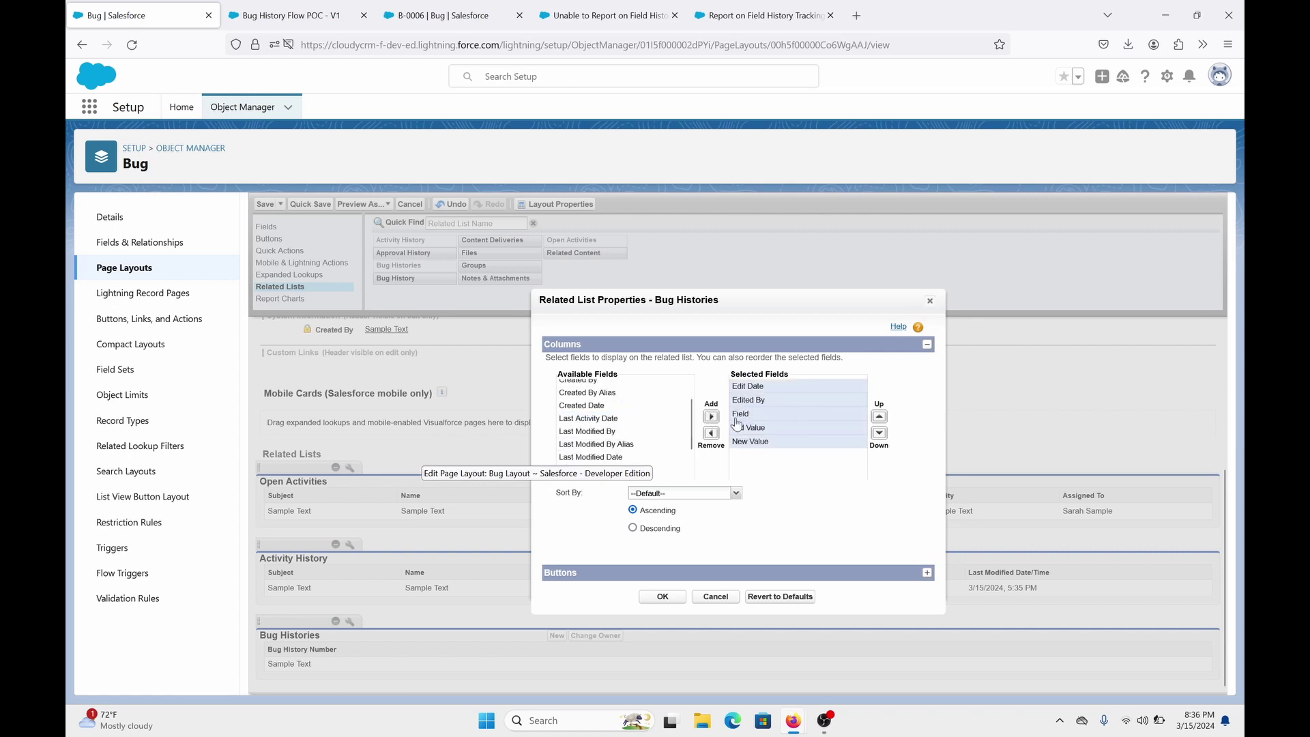
Sort the Bug Histories related list by Edit Date descending and save the page layout, overwriting users' related list customizations.
click(699, 494)
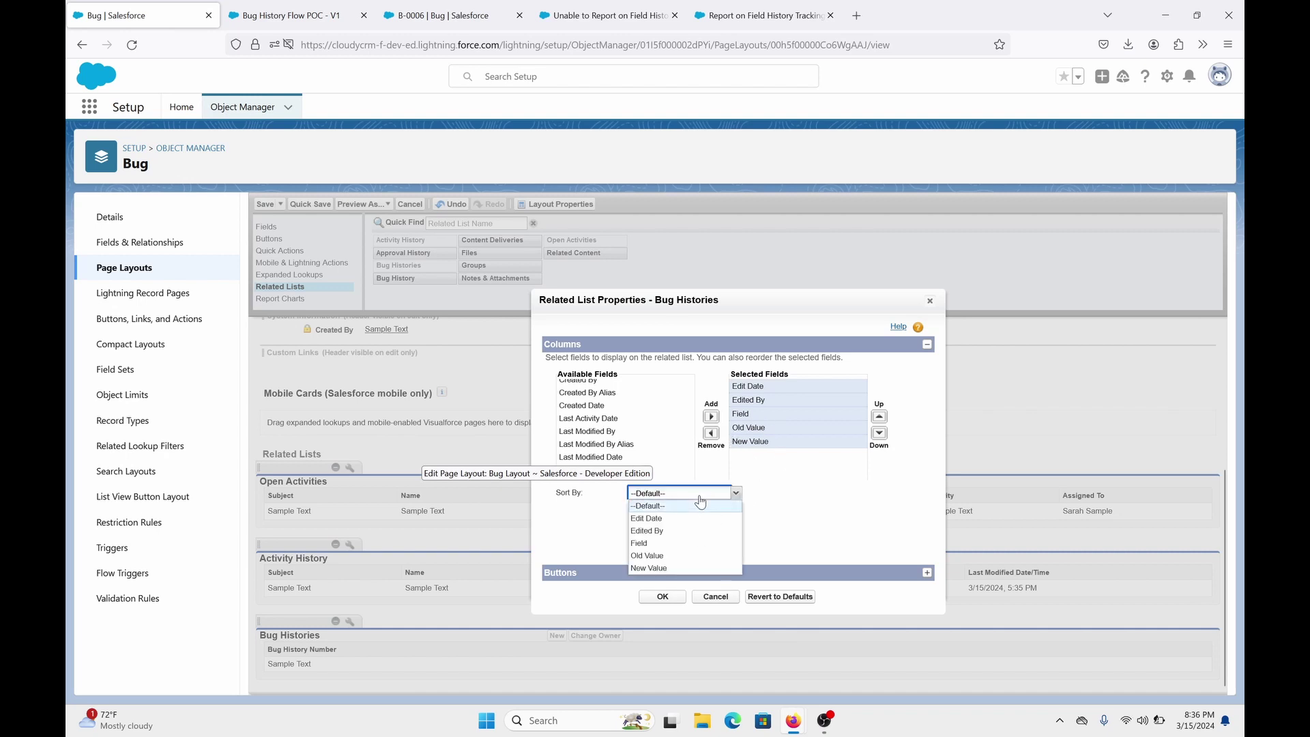
click(699, 518)
click(659, 529)
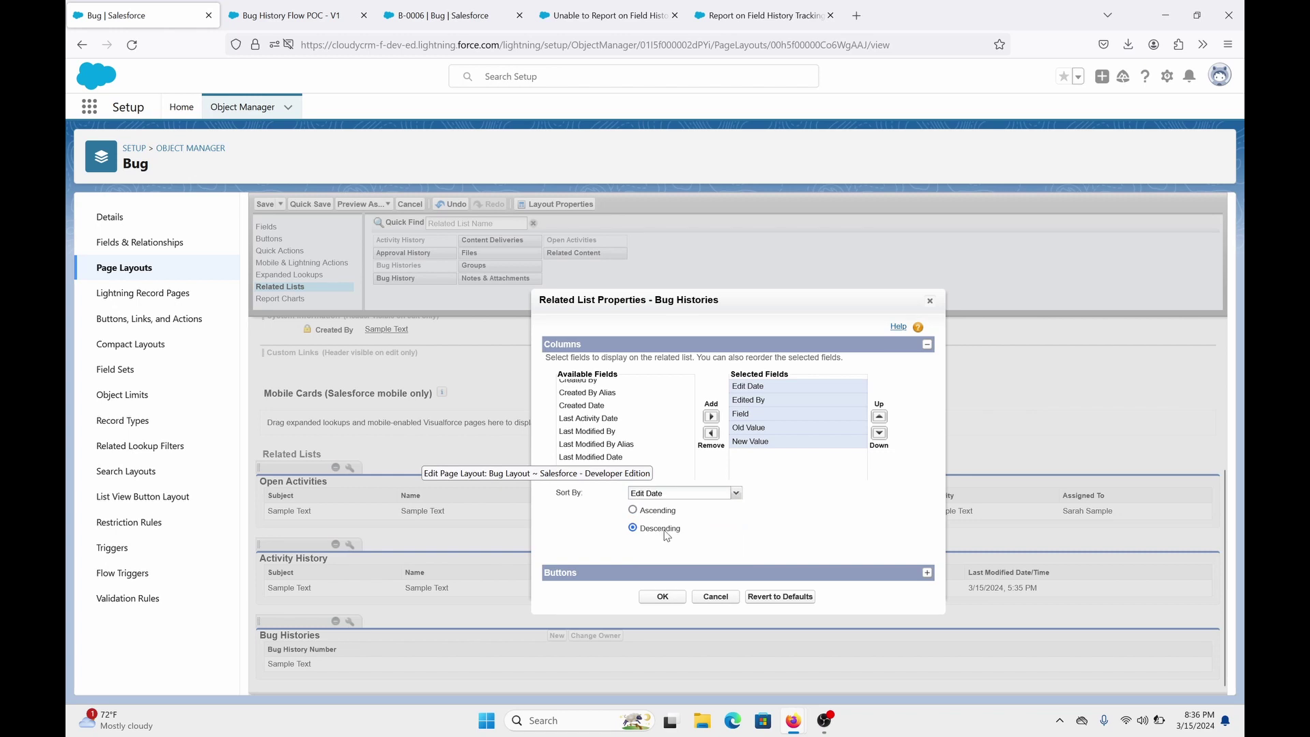
click(661, 598)
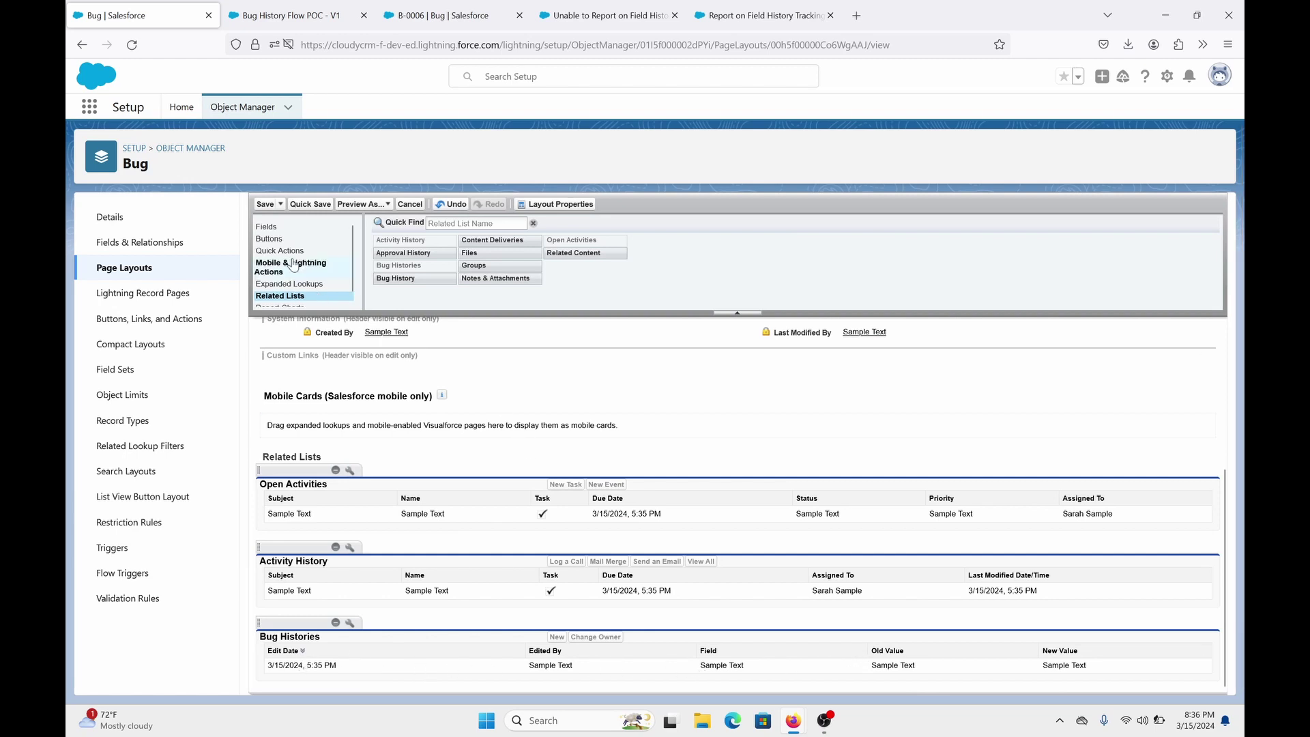
click(260, 205)
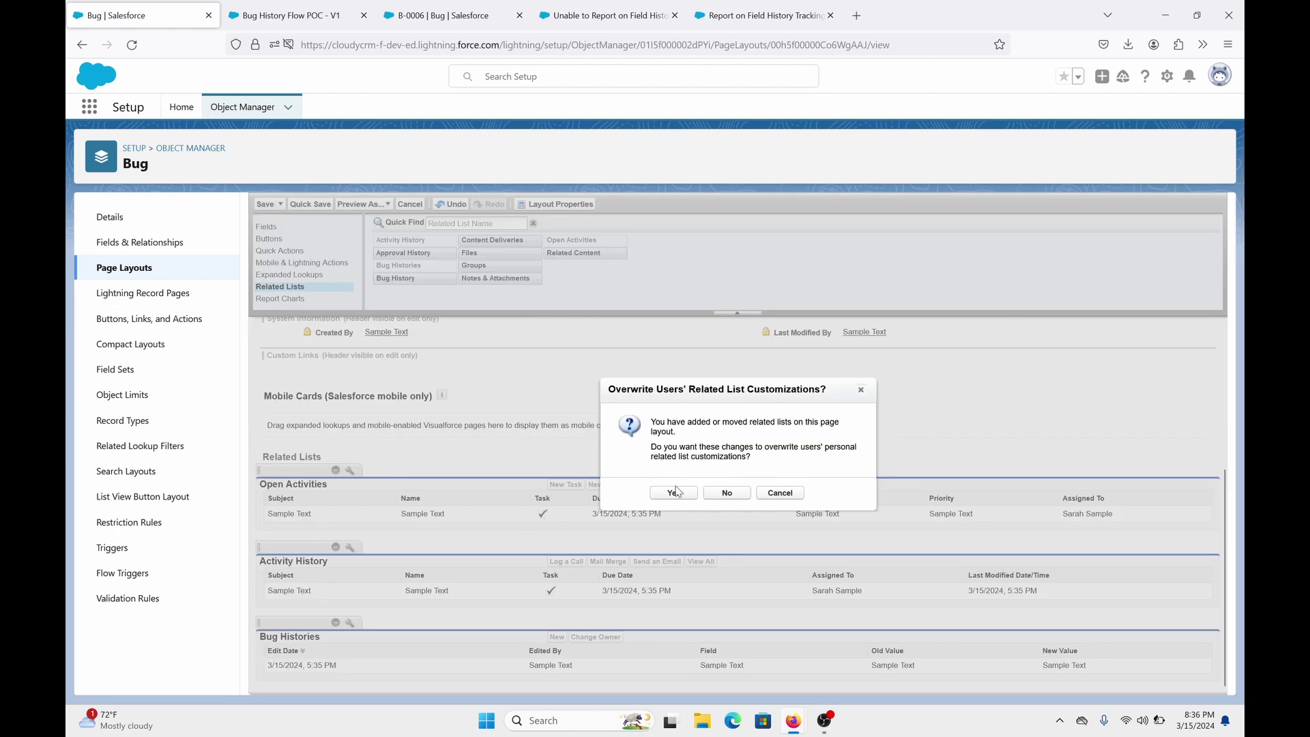
click(673, 493)
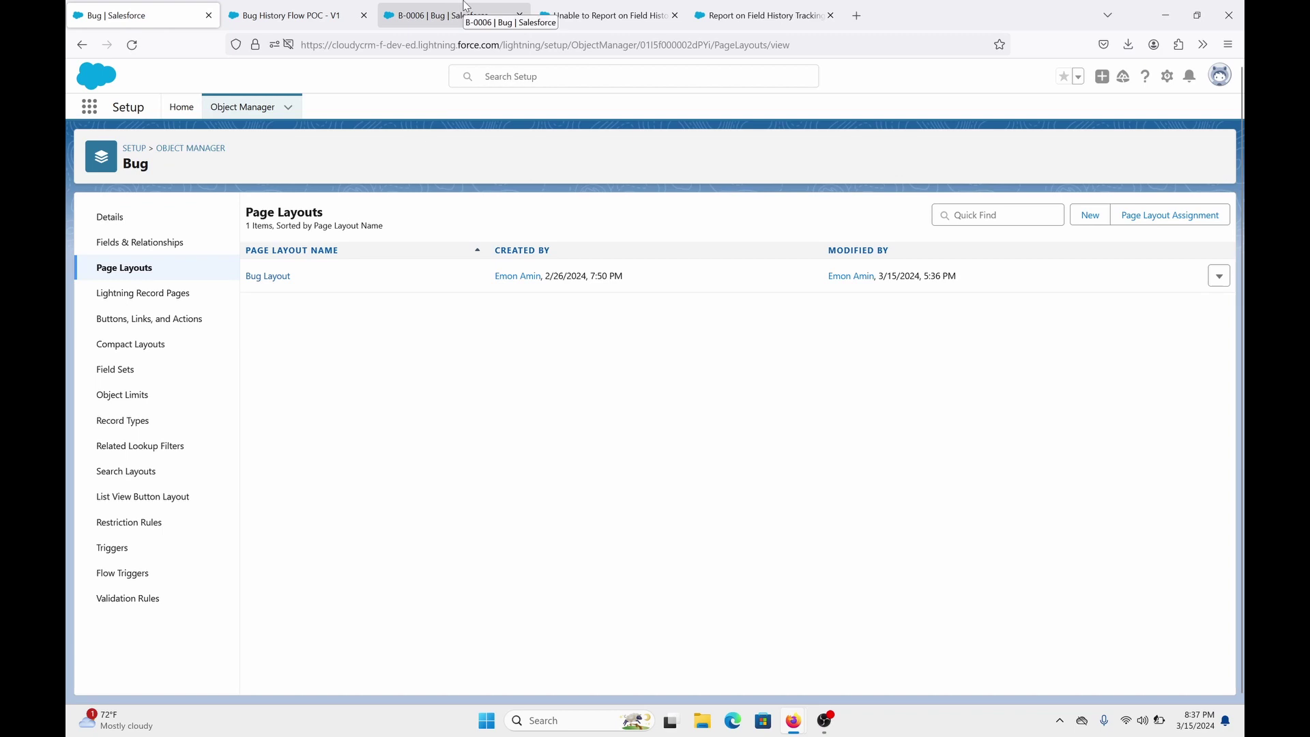
In the B-0006 bug record, set Version to 1.1 and Environment to Preprod.
click(444, 16)
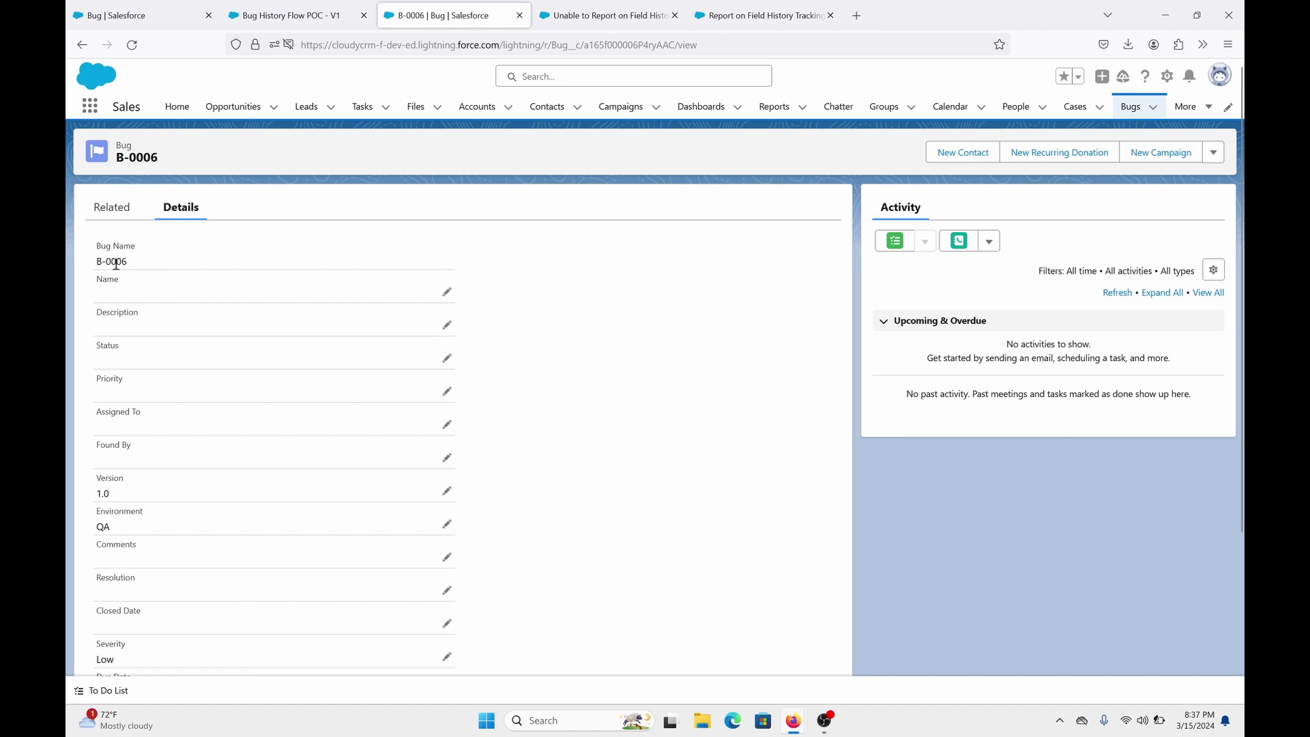
scroll(328, 425, down, 3)
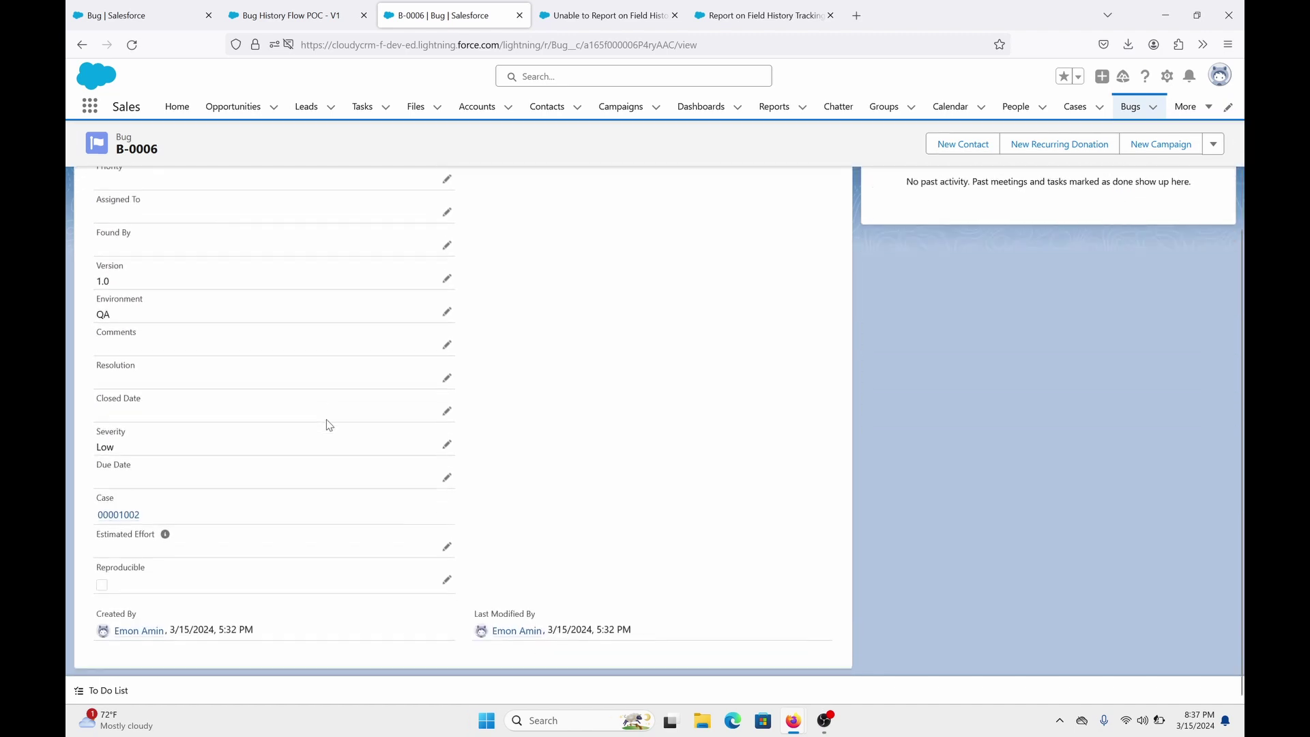
click(447, 285)
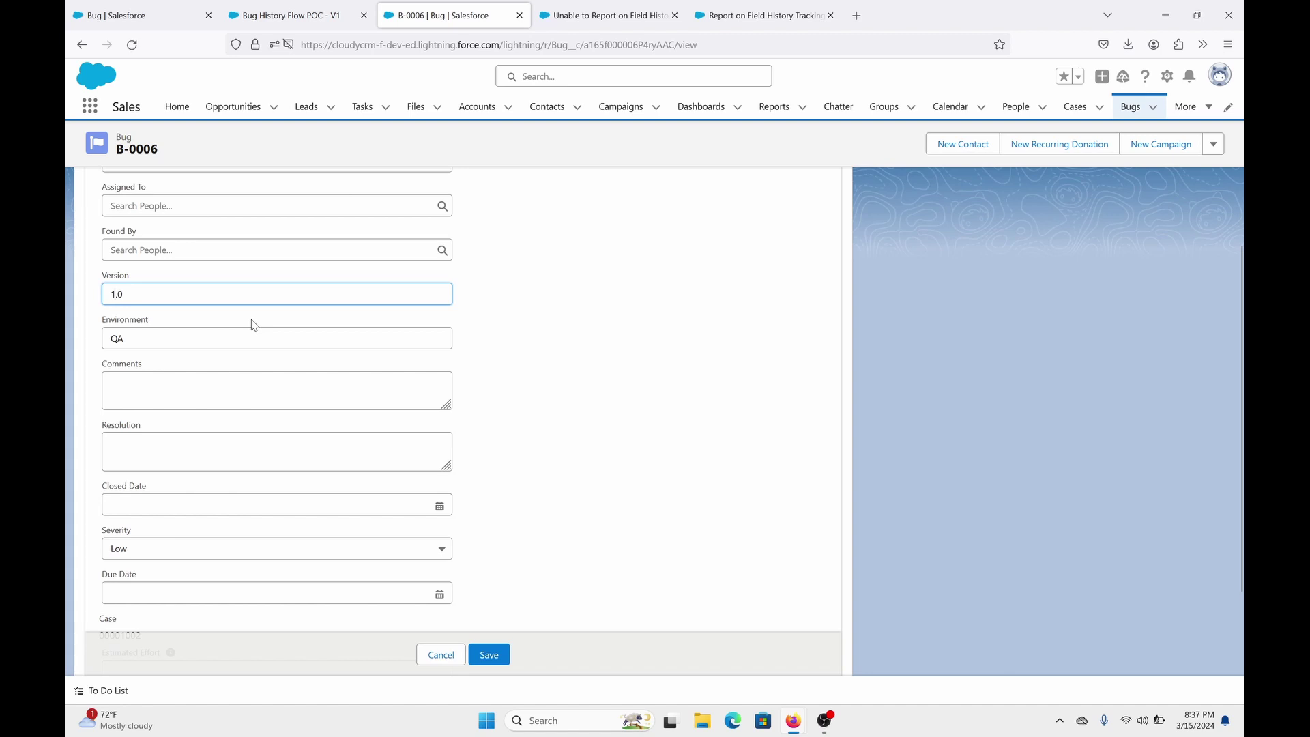
key(BackSpace)
text(1)
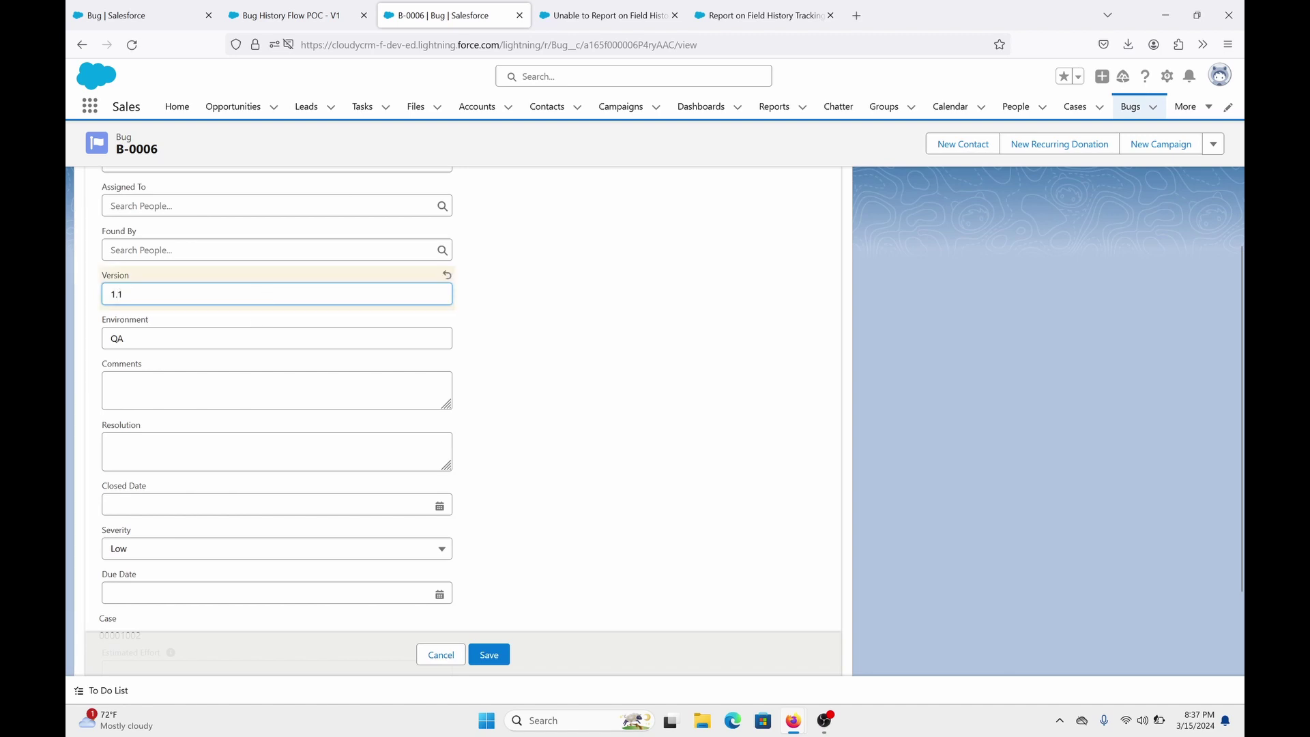
key(Tab)
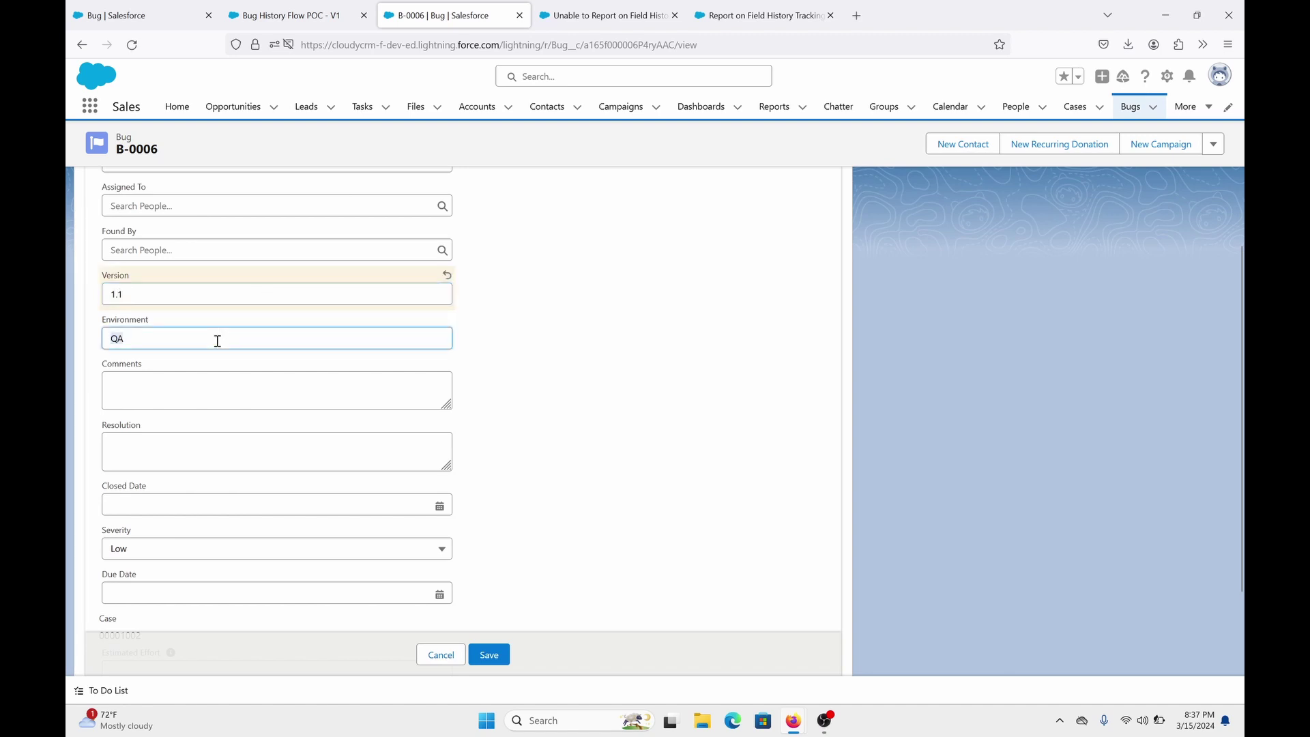
text(Preprod)
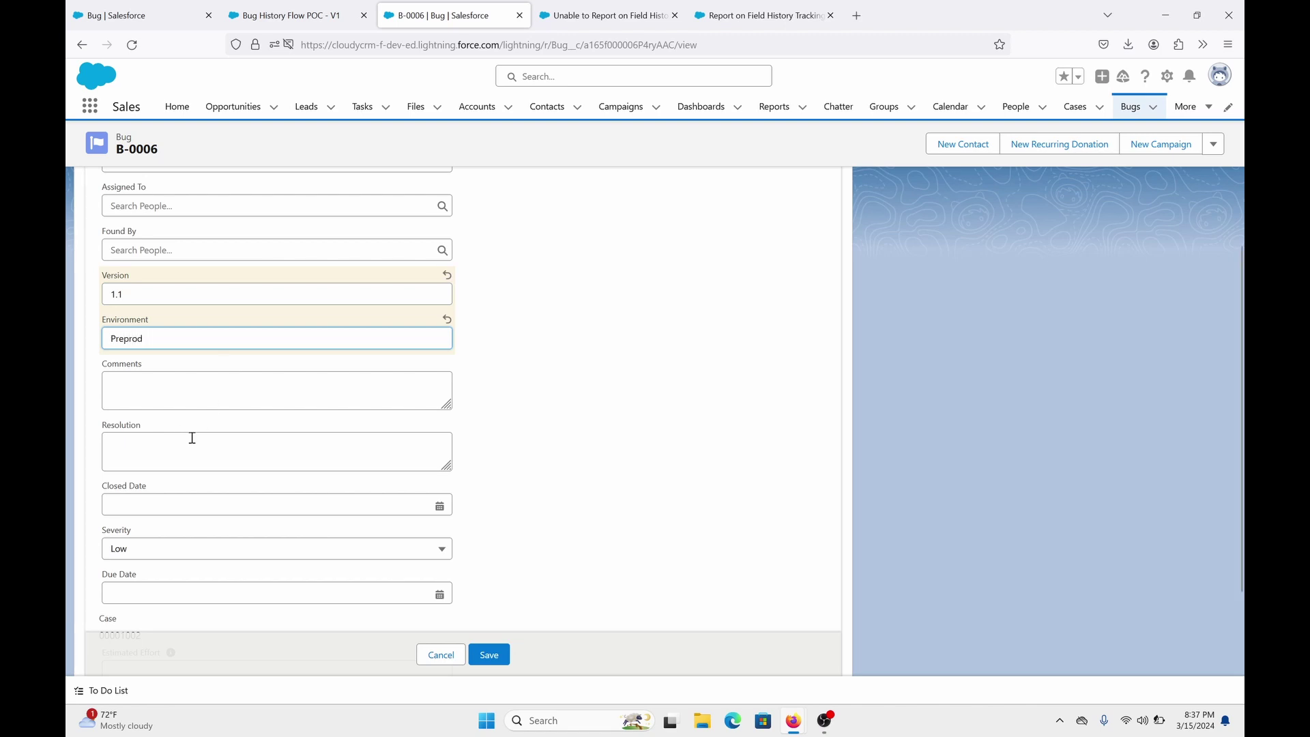
Set the bug's Severity to High and Status to In Progress, and save the record.
scroll(178, 478, down, 1)
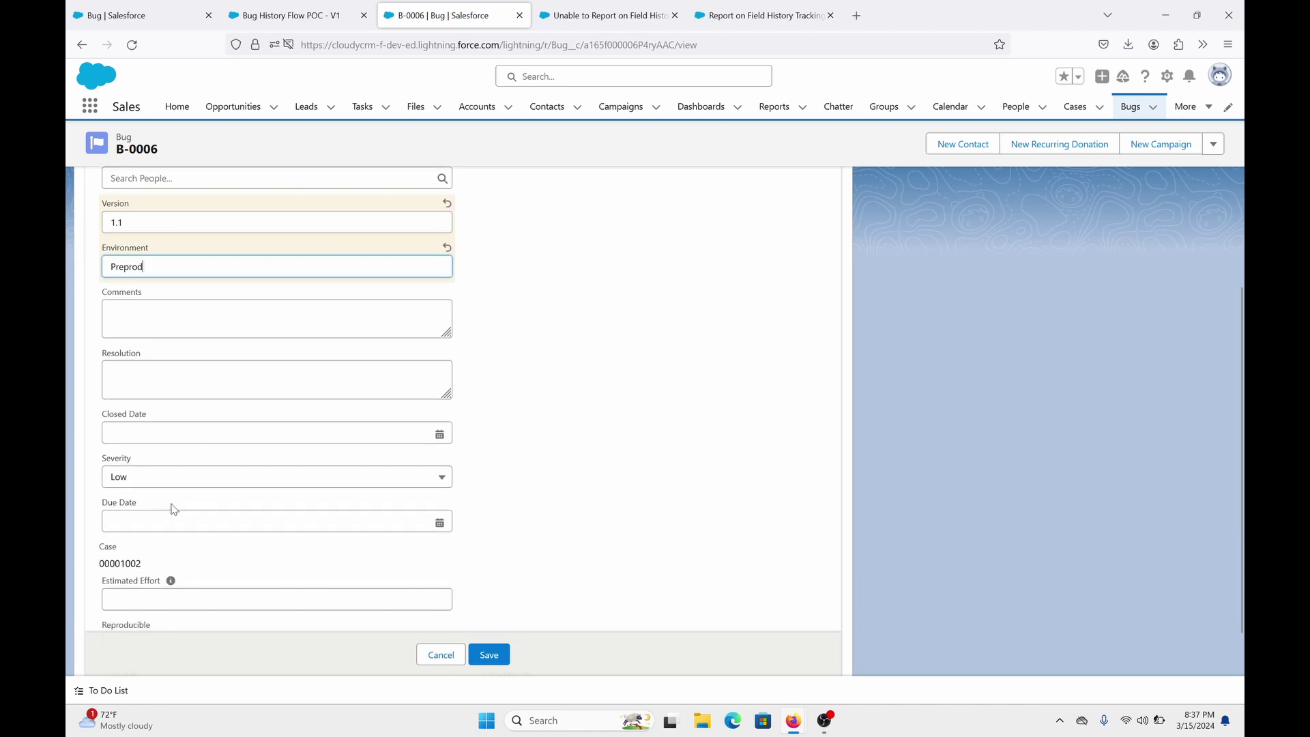
click(176, 485)
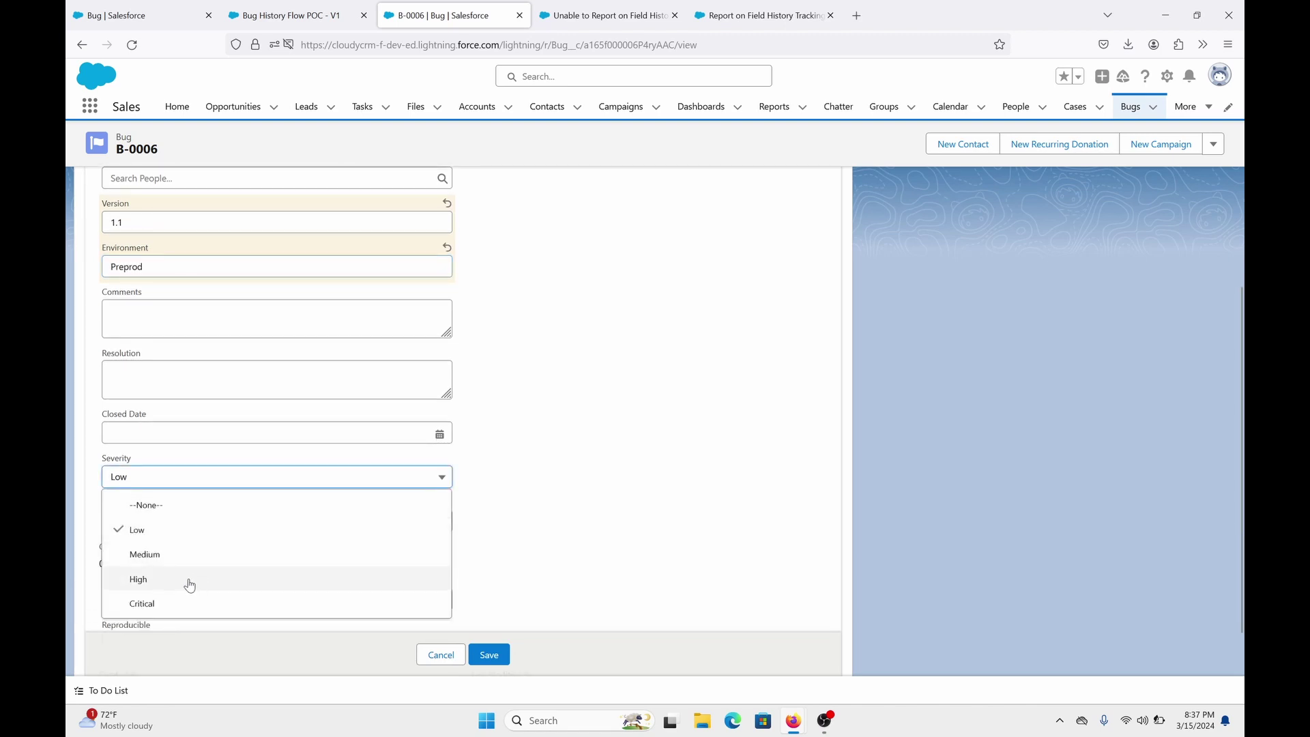
click(189, 585)
scroll(252, 392, up, 4)
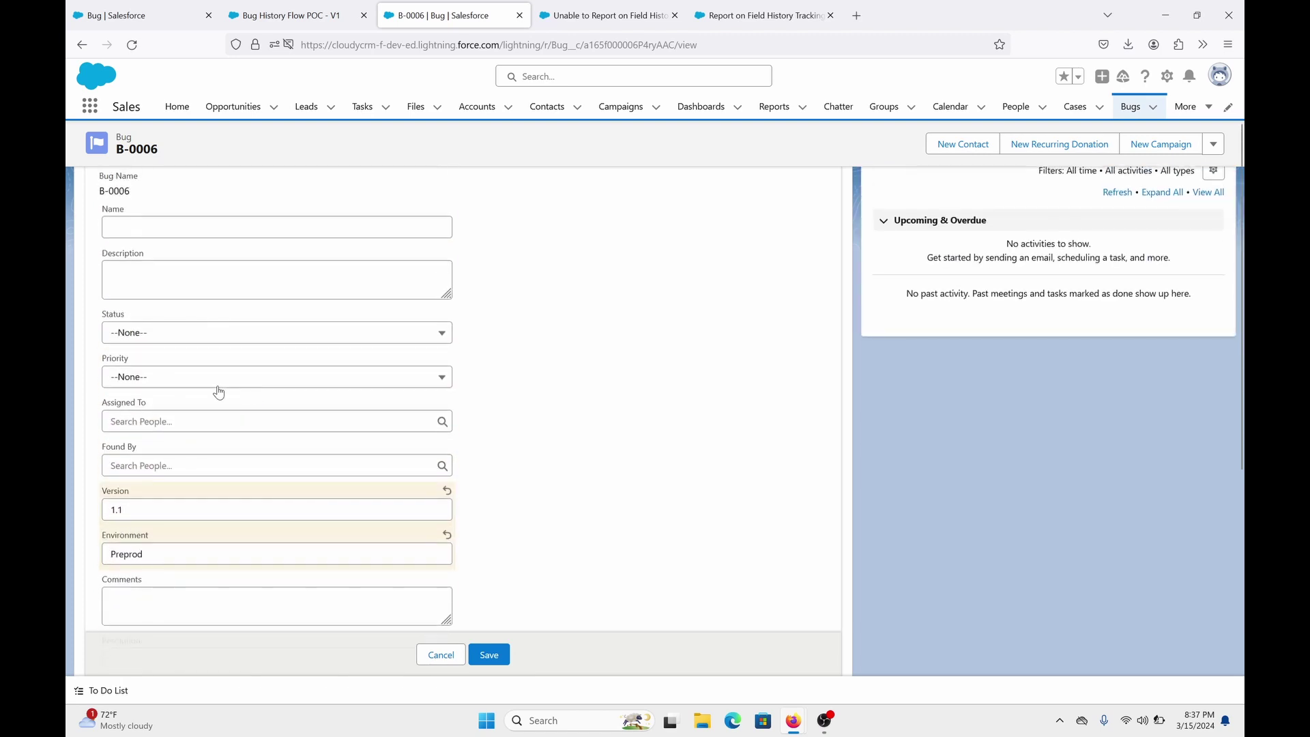
click(194, 332)
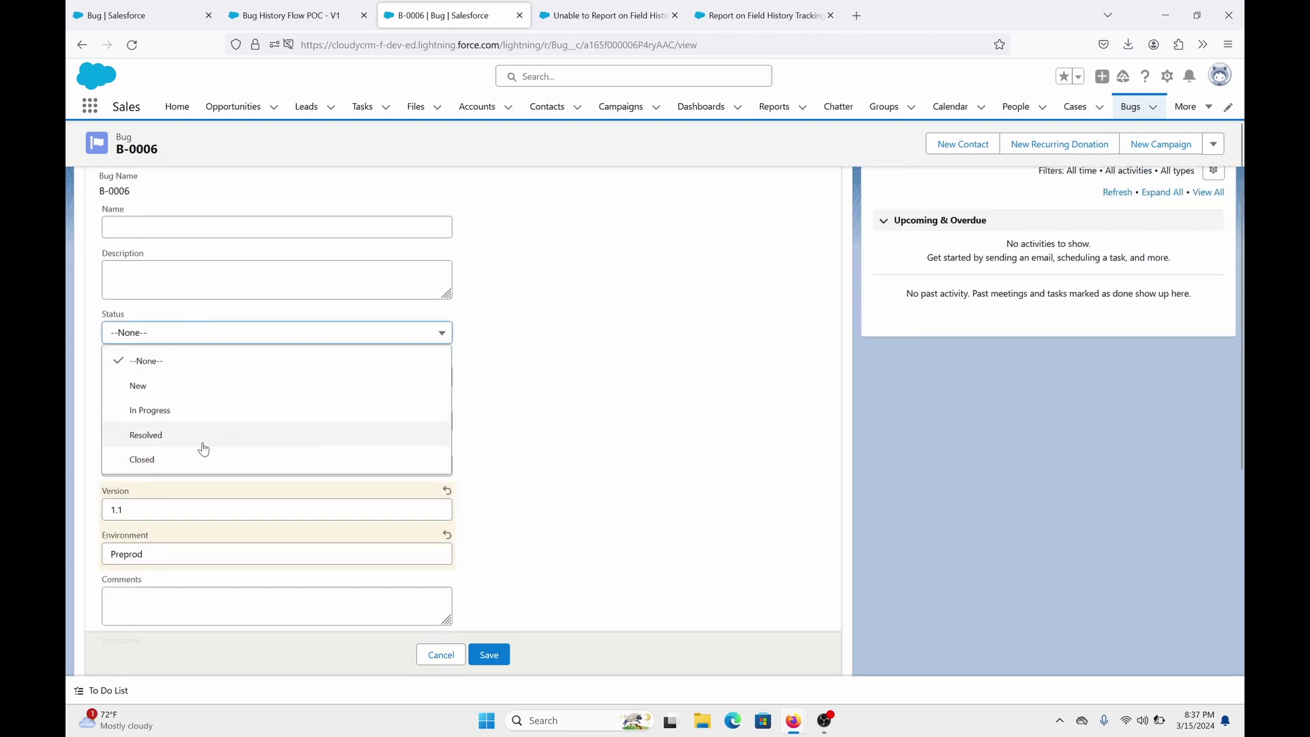
click(197, 410)
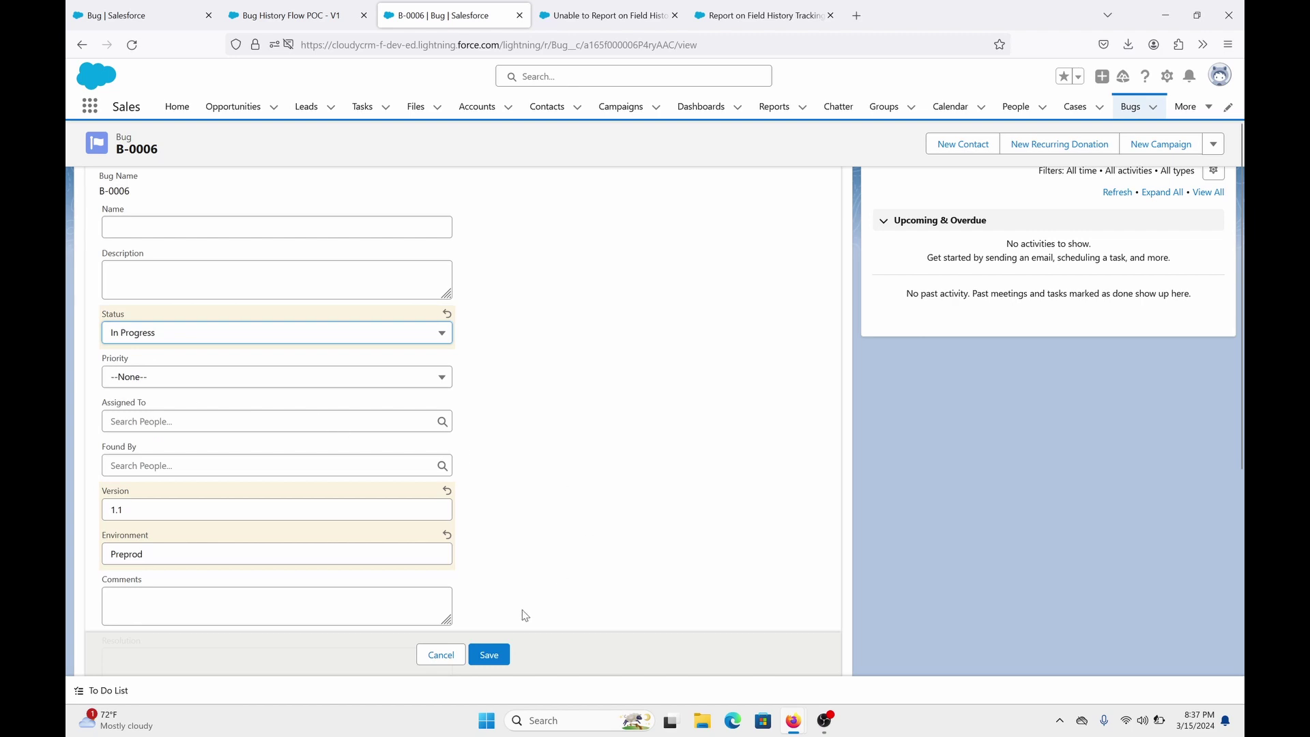
click(497, 656)
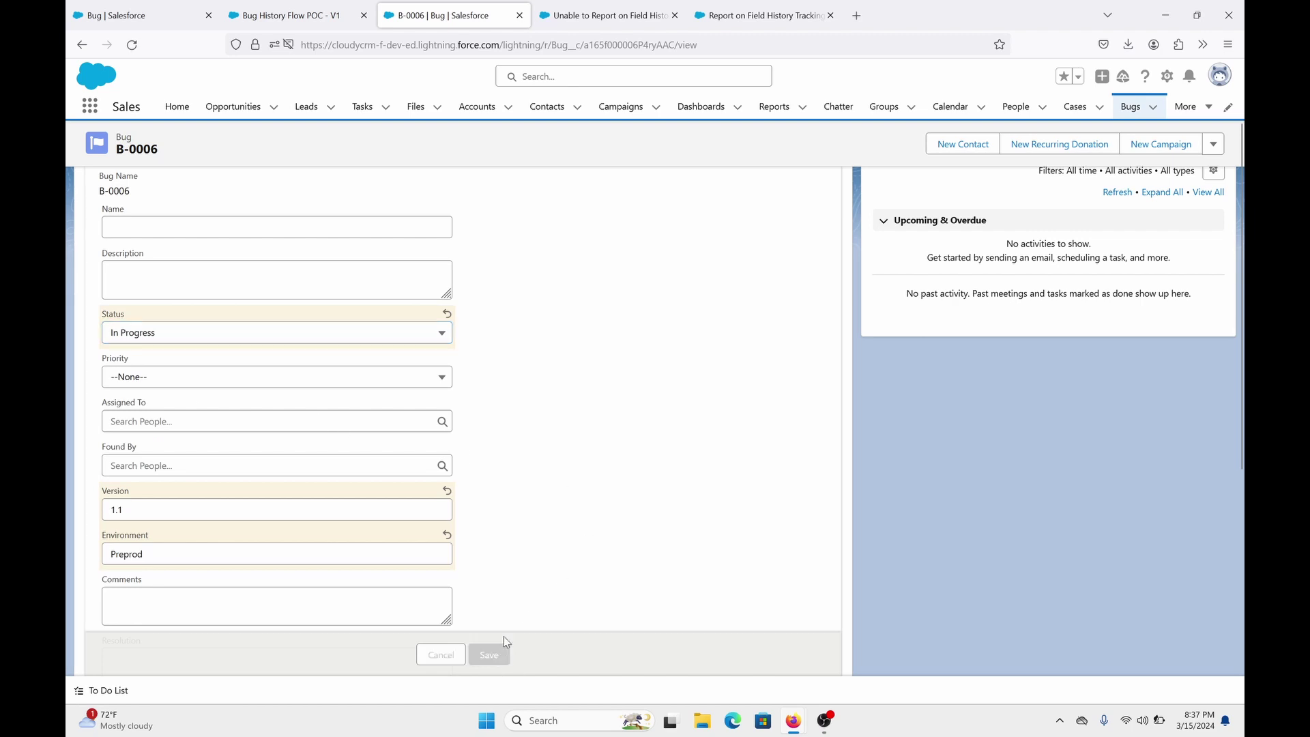
View the full Bug Histories related list of bug B-0006, including the old and new values.
scroll(483, 442, up, 3)
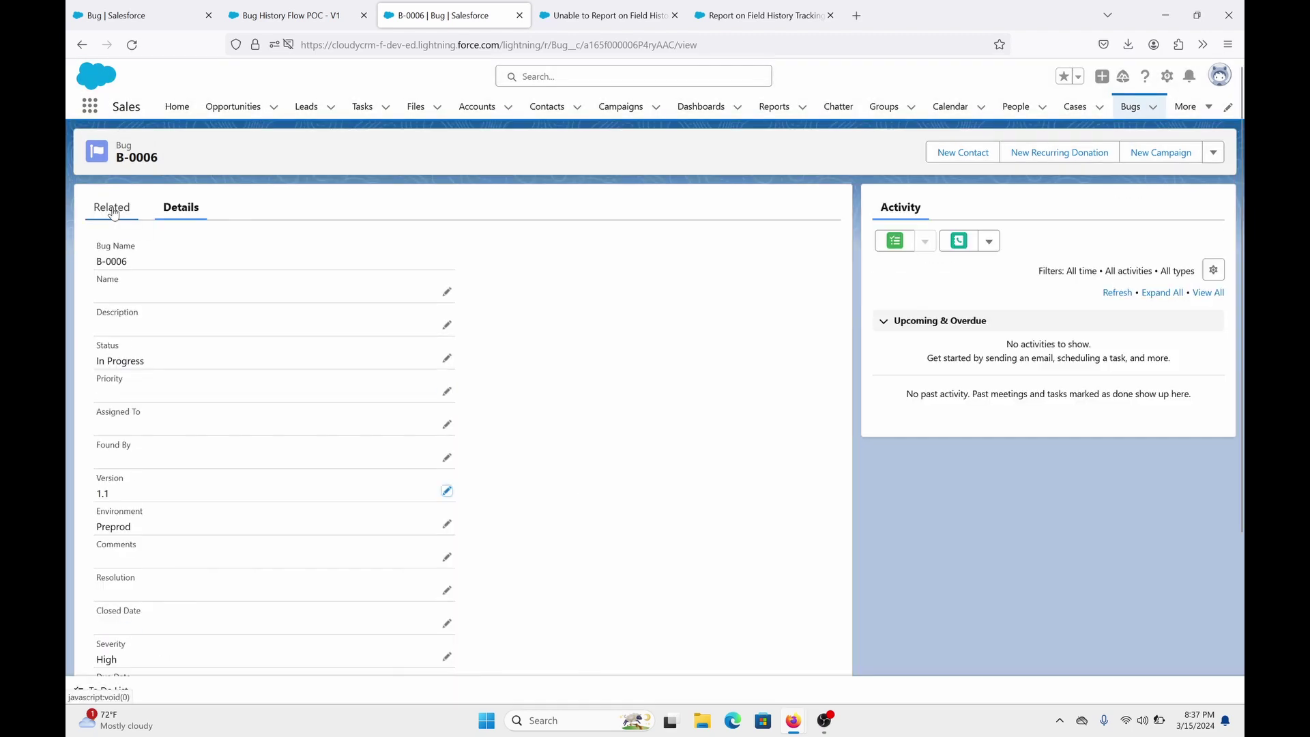
click(113, 214)
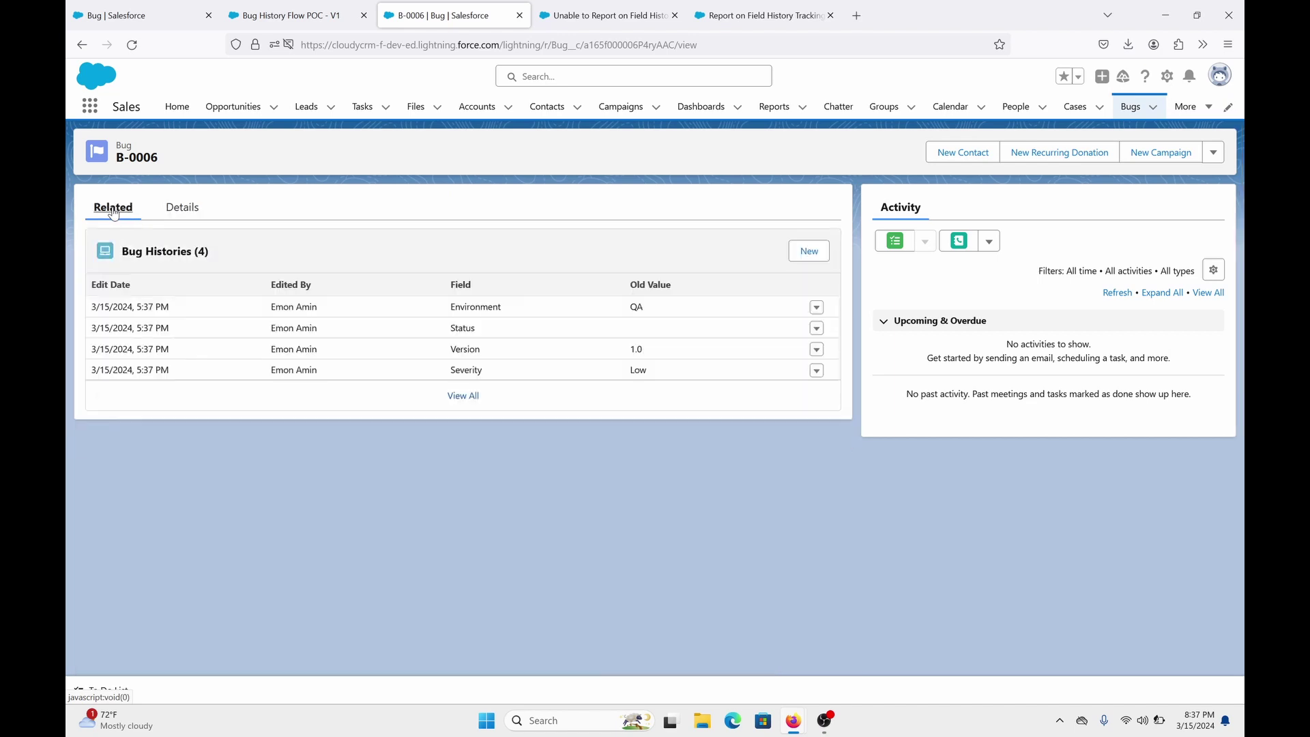
click(463, 395)
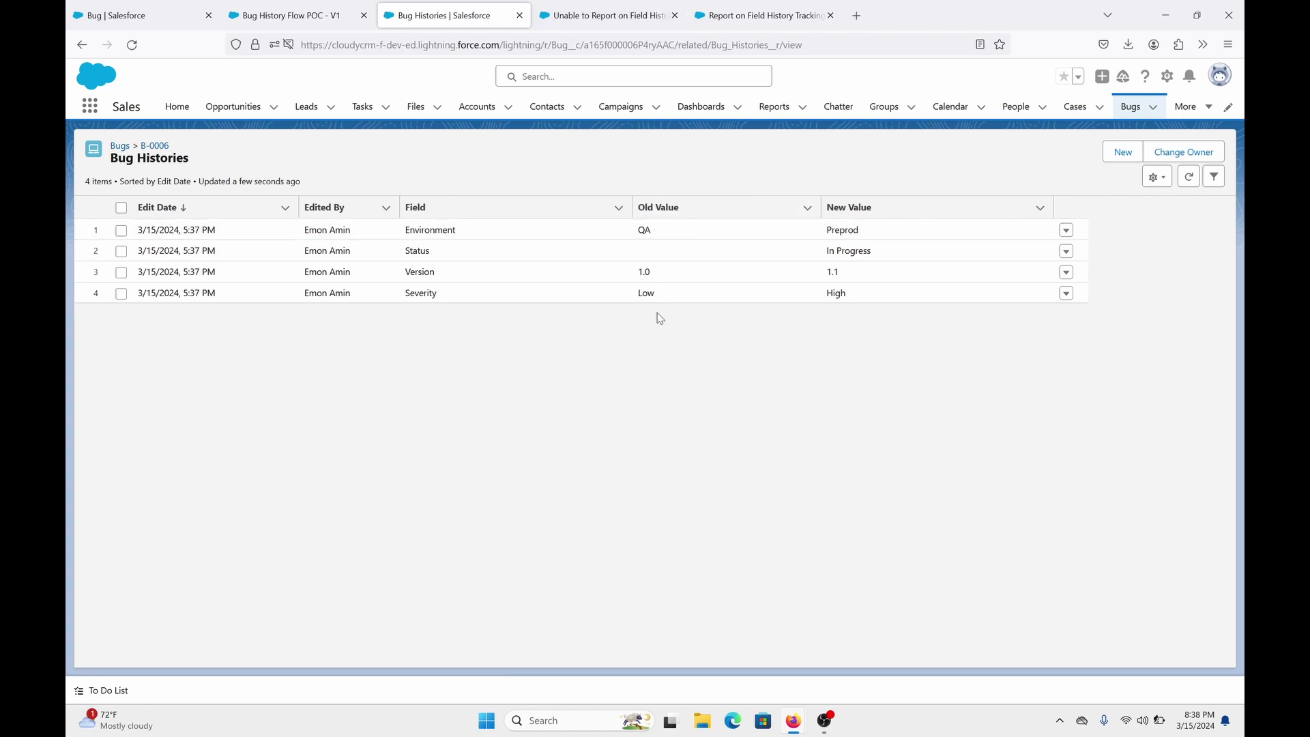
Return the Bug History Flow POC flow to editing and review its chain of decisions and Create Records elements.
click(315, 18)
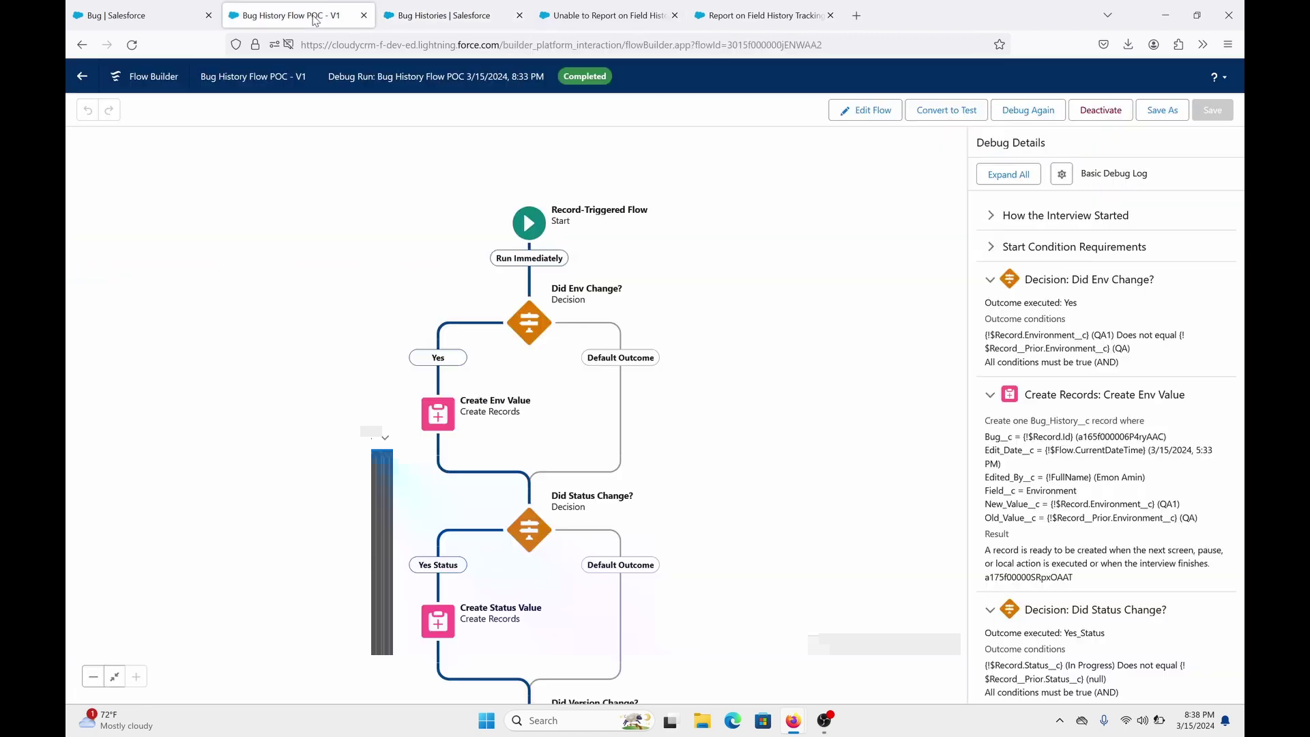
click(866, 114)
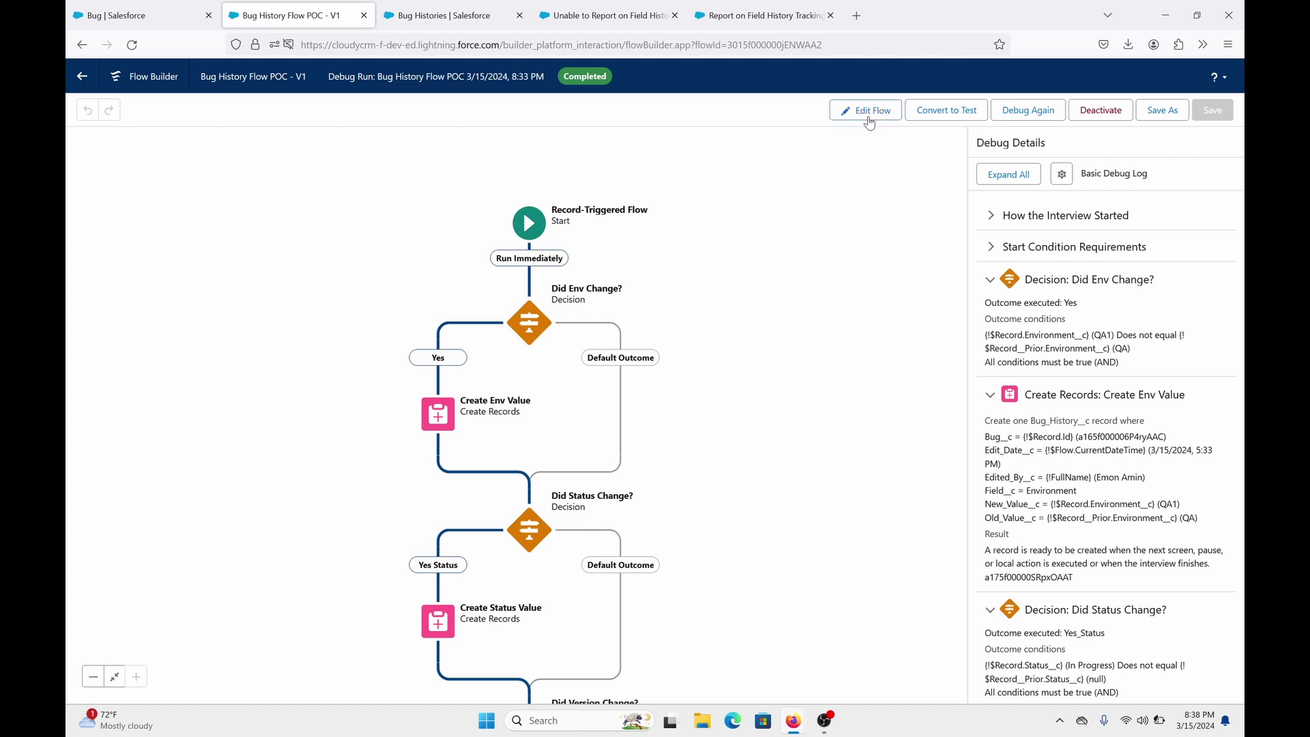
drag(766, 359, 846, 300)
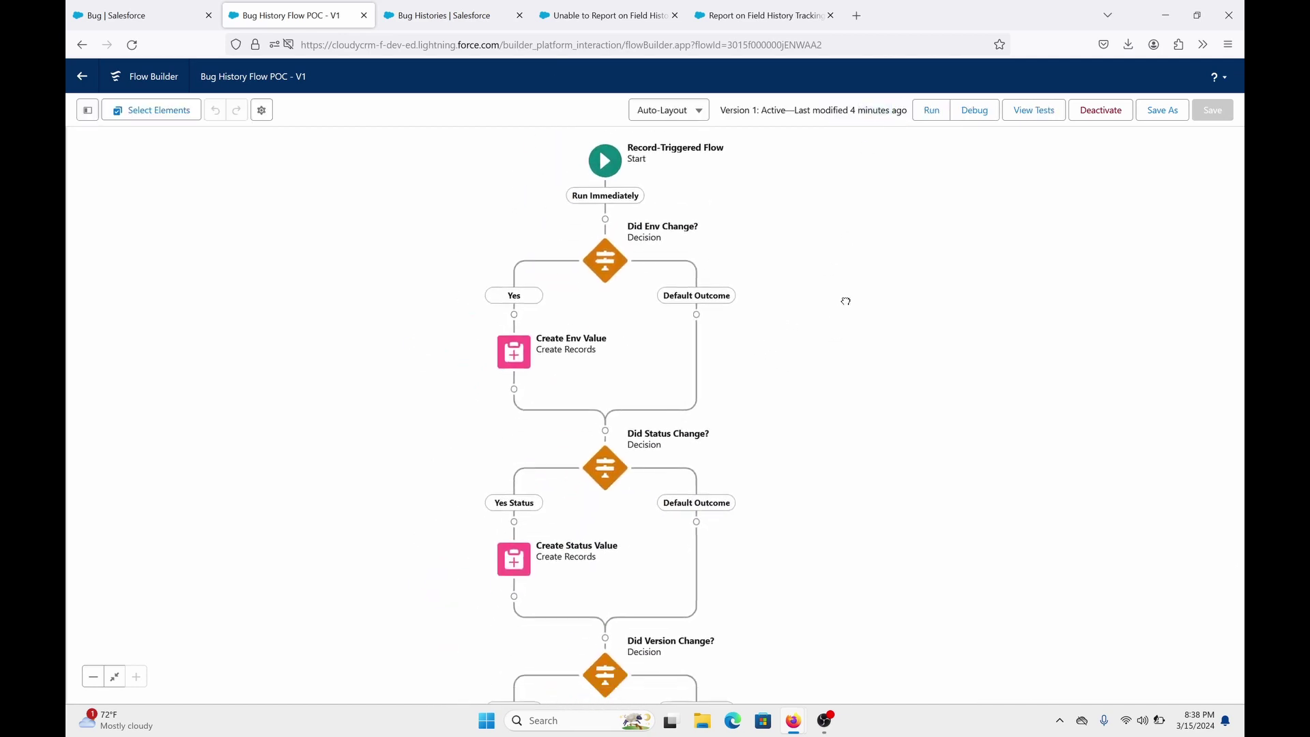
scroll(860, 360, down, 4)
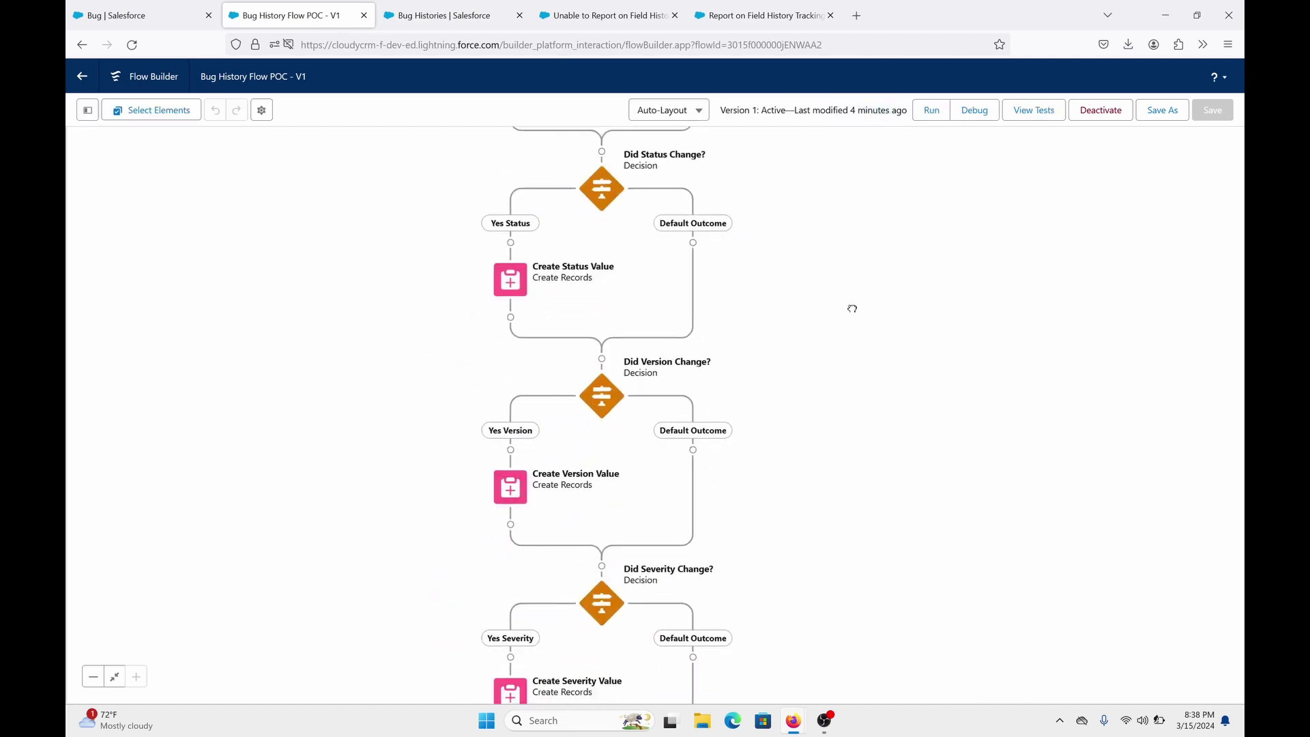
scroll(845, 352, down, 1)
scroll(809, 409, up, 4)
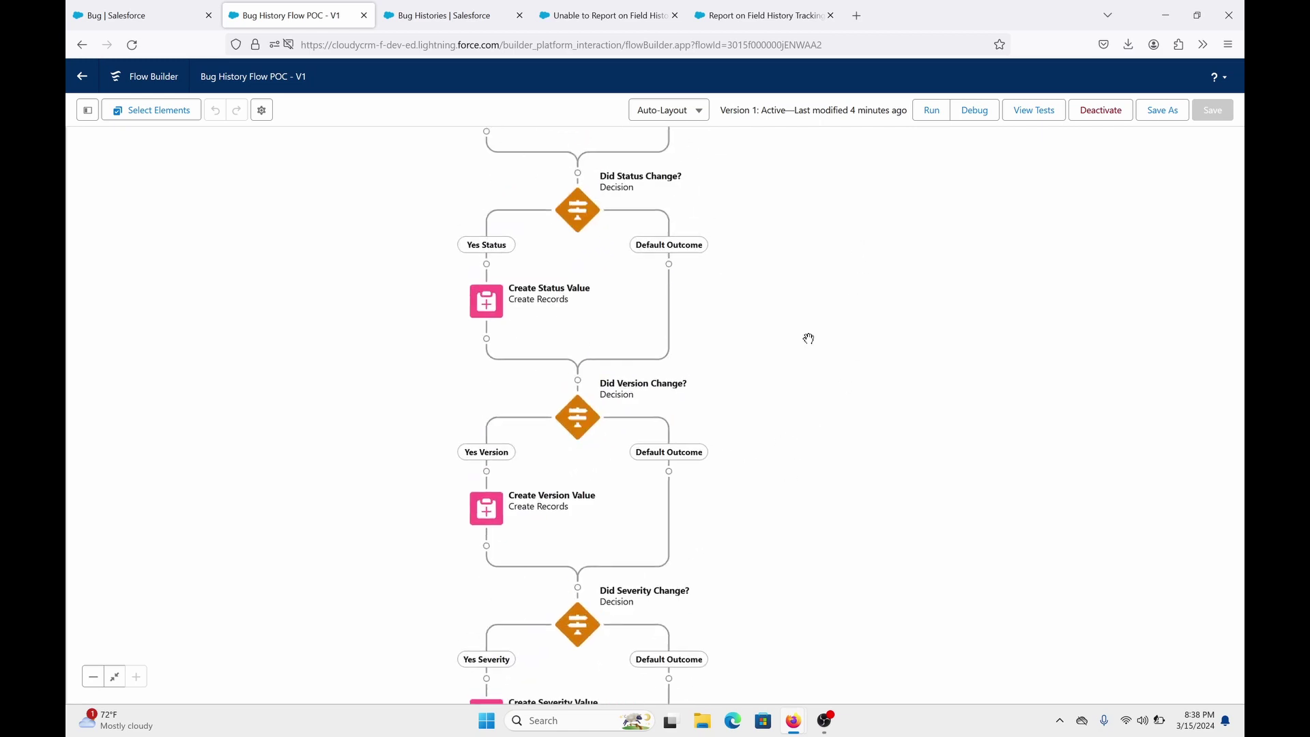
scroll(842, 423, up, 2)
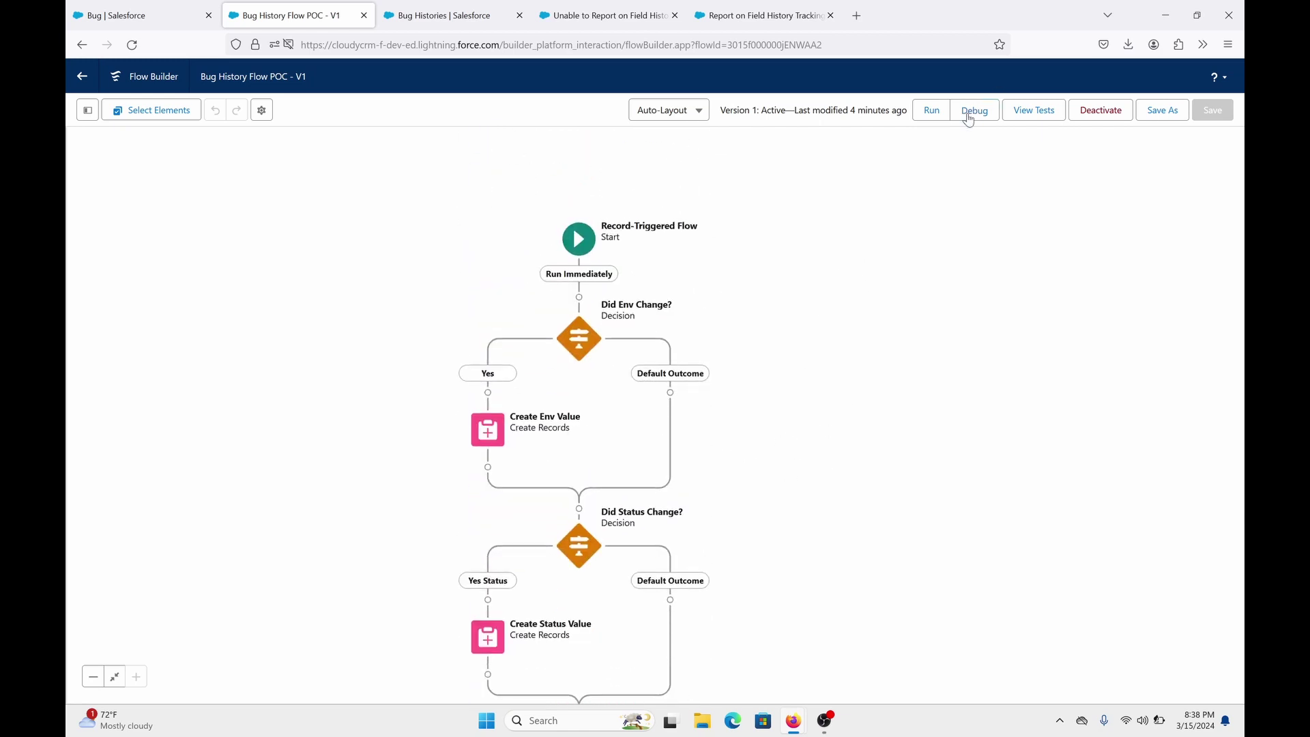
Debug the flow on the Run Immediately path with bug B-0006 as the triggering record and its Severity changed to Medium.
click(989, 112)
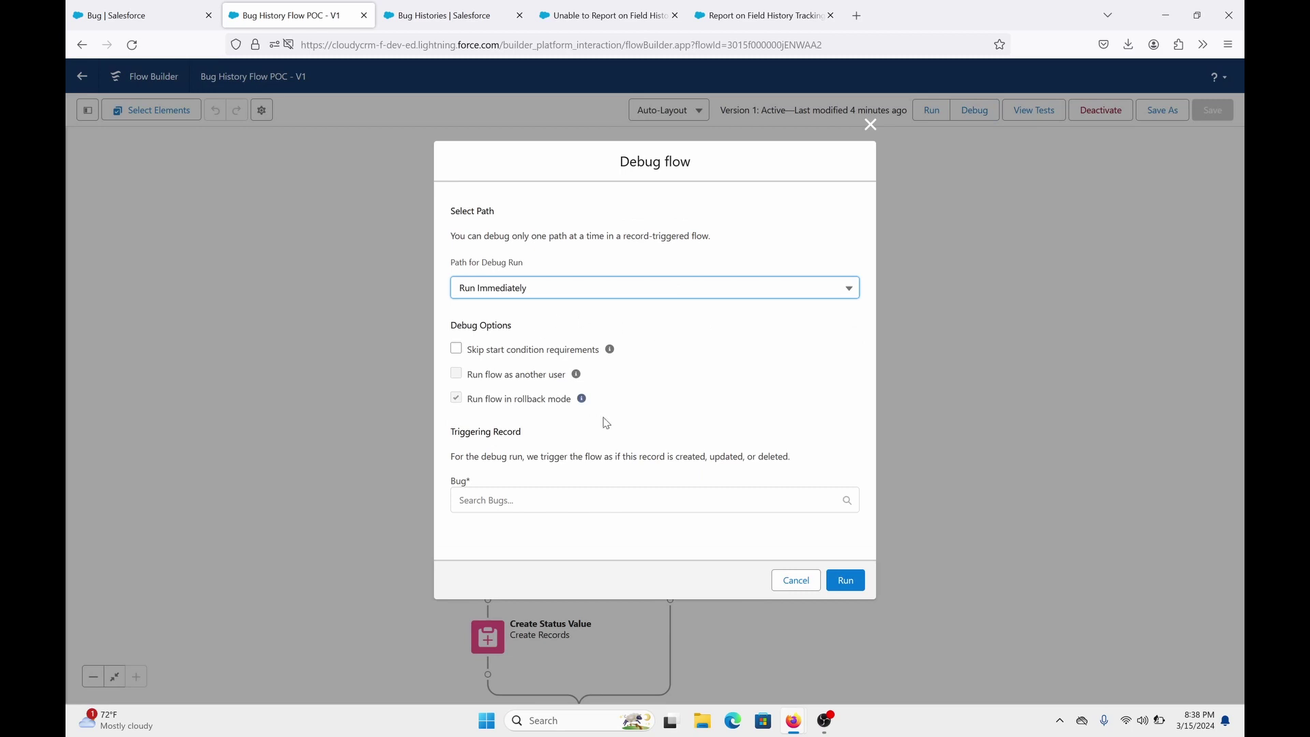
click(588, 500)
click(576, 533)
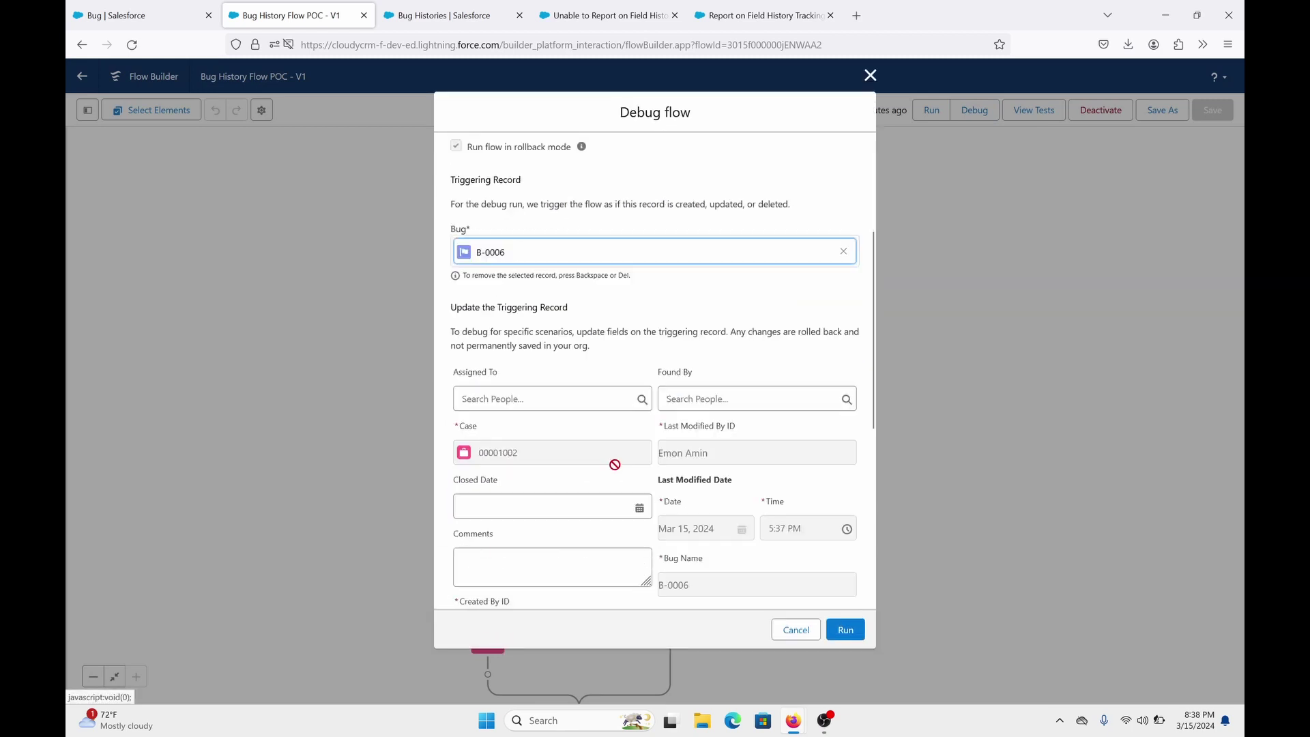
scroll(706, 464, down, 5)
click(706, 464)
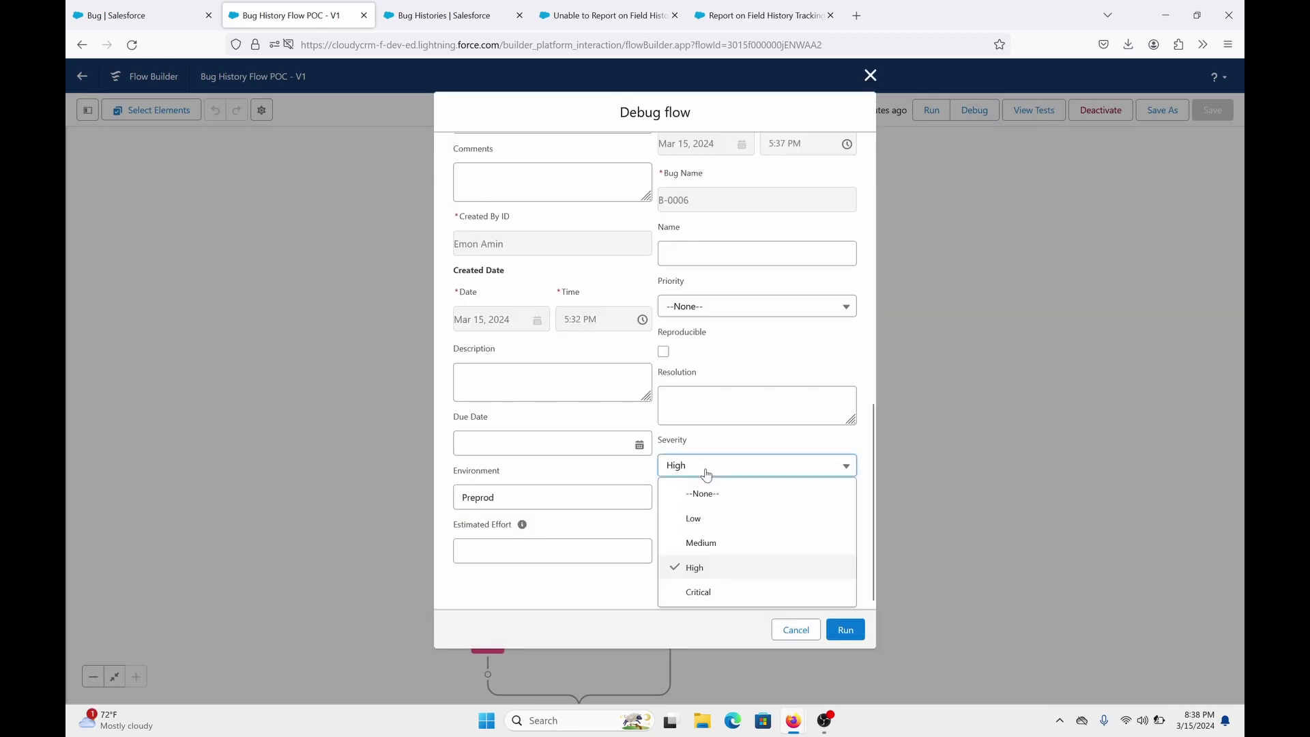
click(726, 544)
click(846, 629)
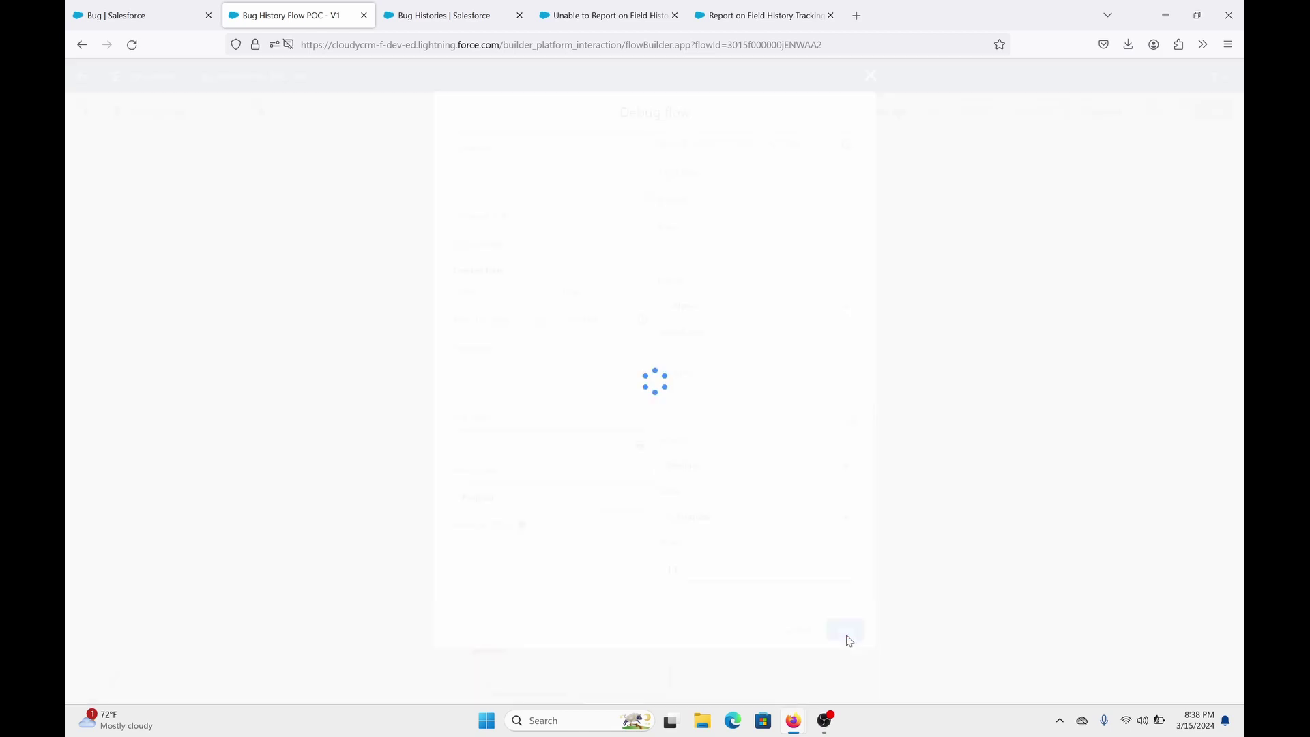
Trace the debug run's path from the start element through all four decisions, and examine the Create Severity Value details.
scroll(830, 523, down, 2)
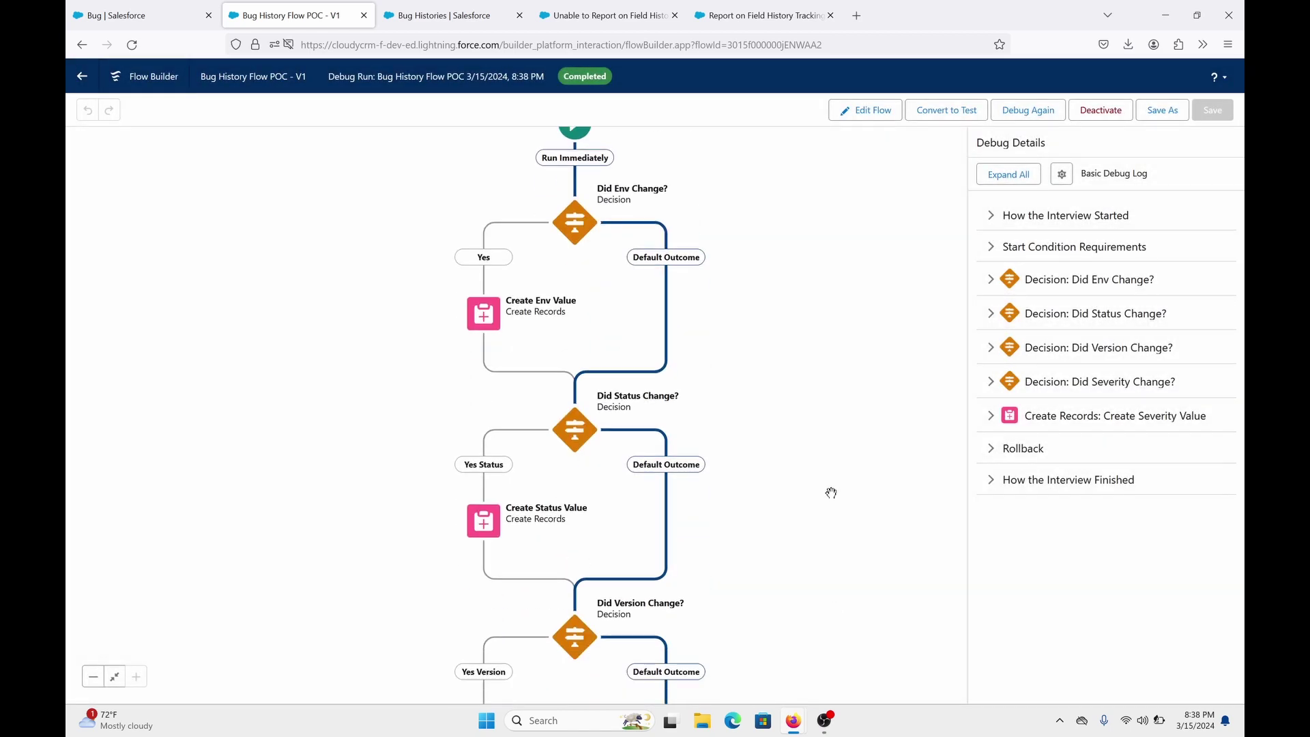
scroll(809, 429, up, 2)
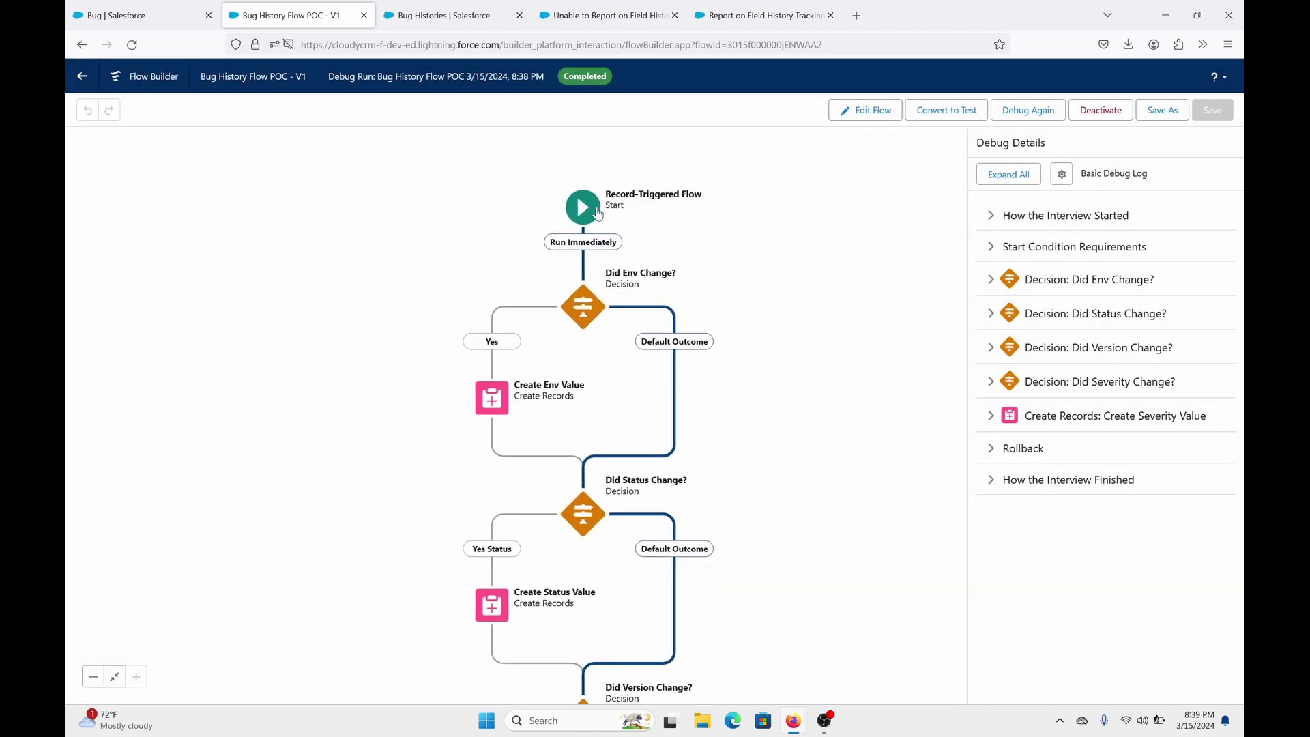
click(594, 211)
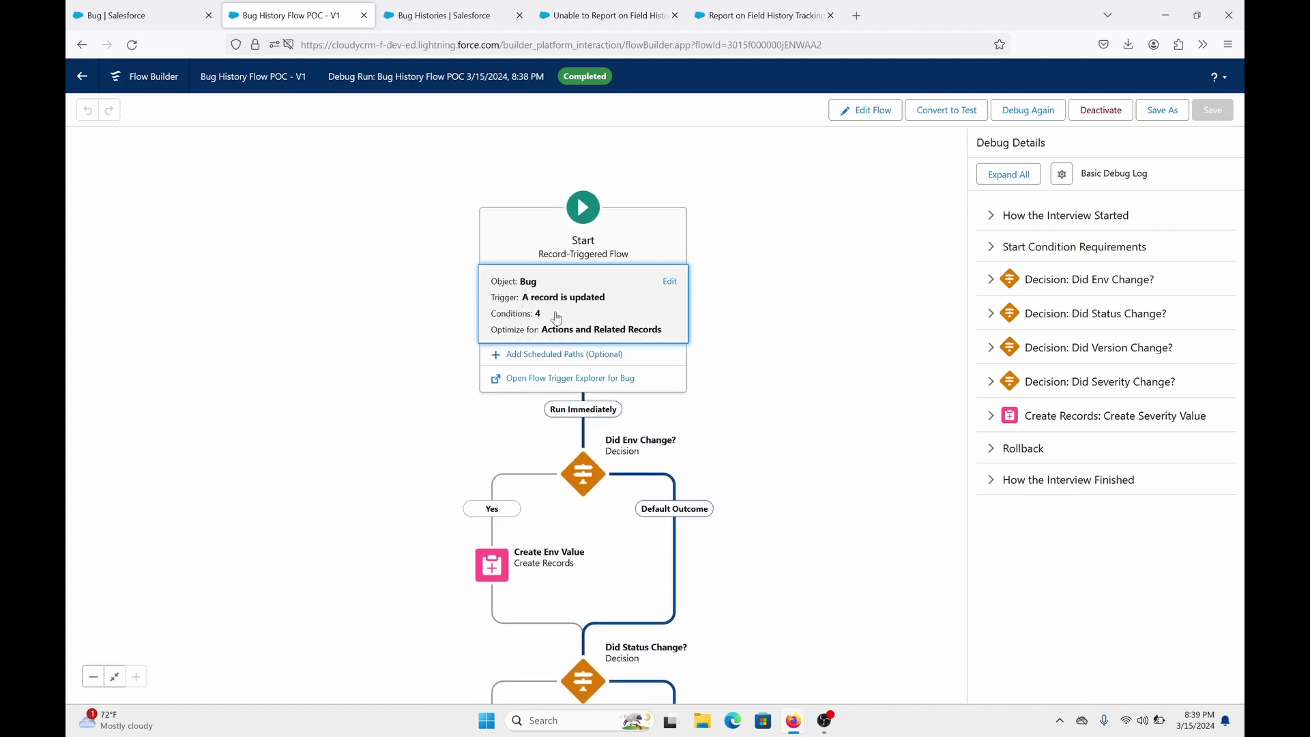
scroll(809, 447, down, 5)
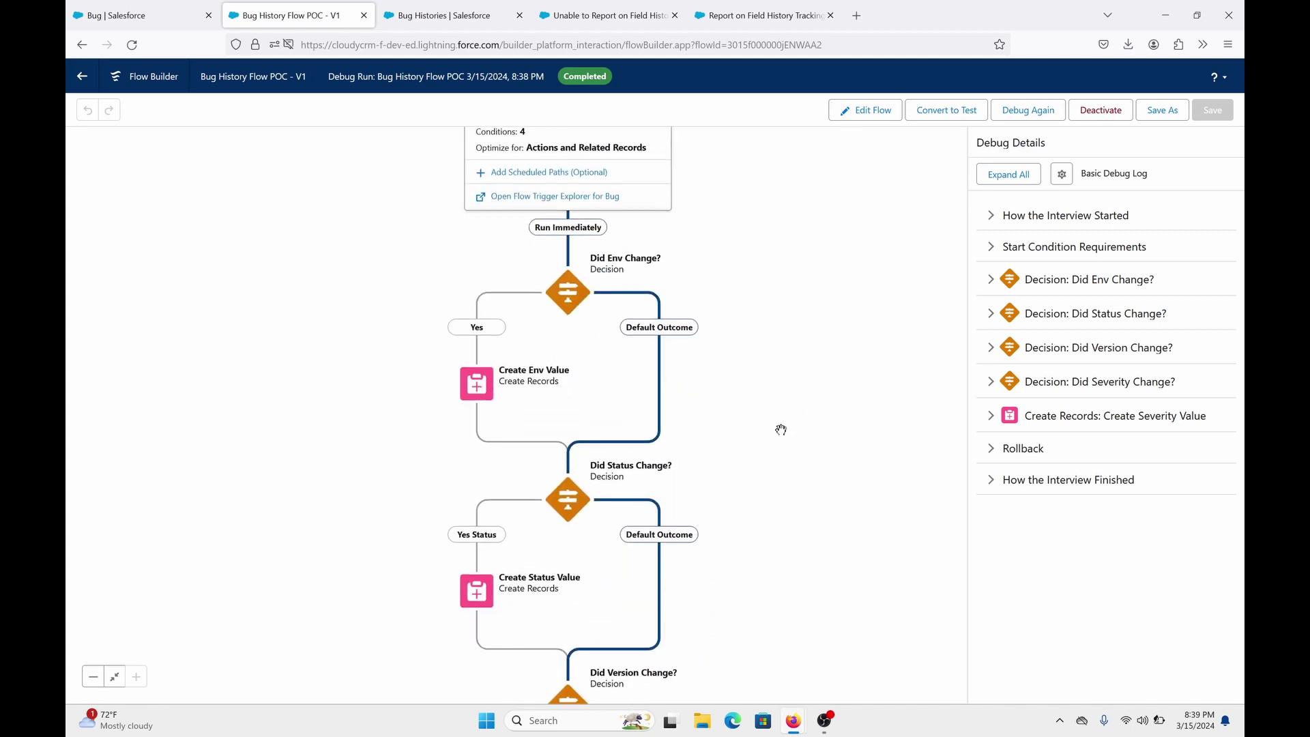
scroll(681, 269, up, 2)
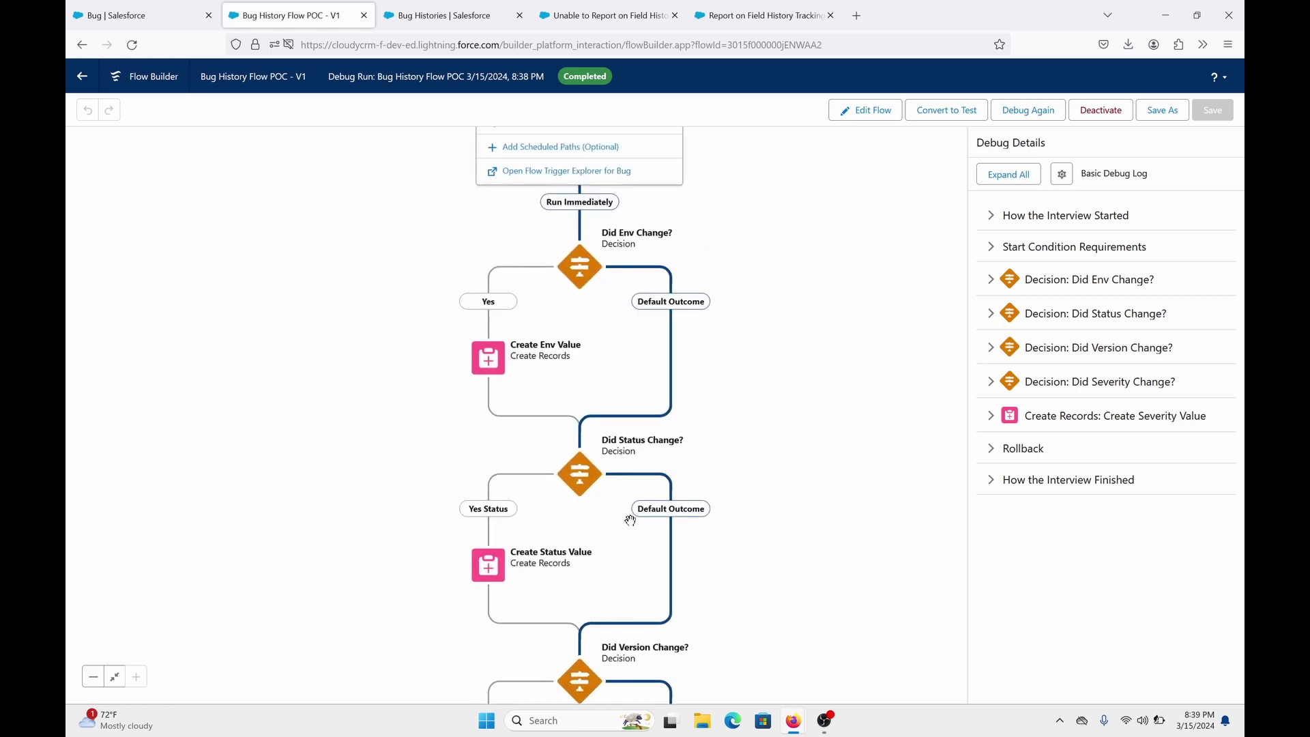
scroll(708, 402, down, 2)
scroll(708, 402, down, 6)
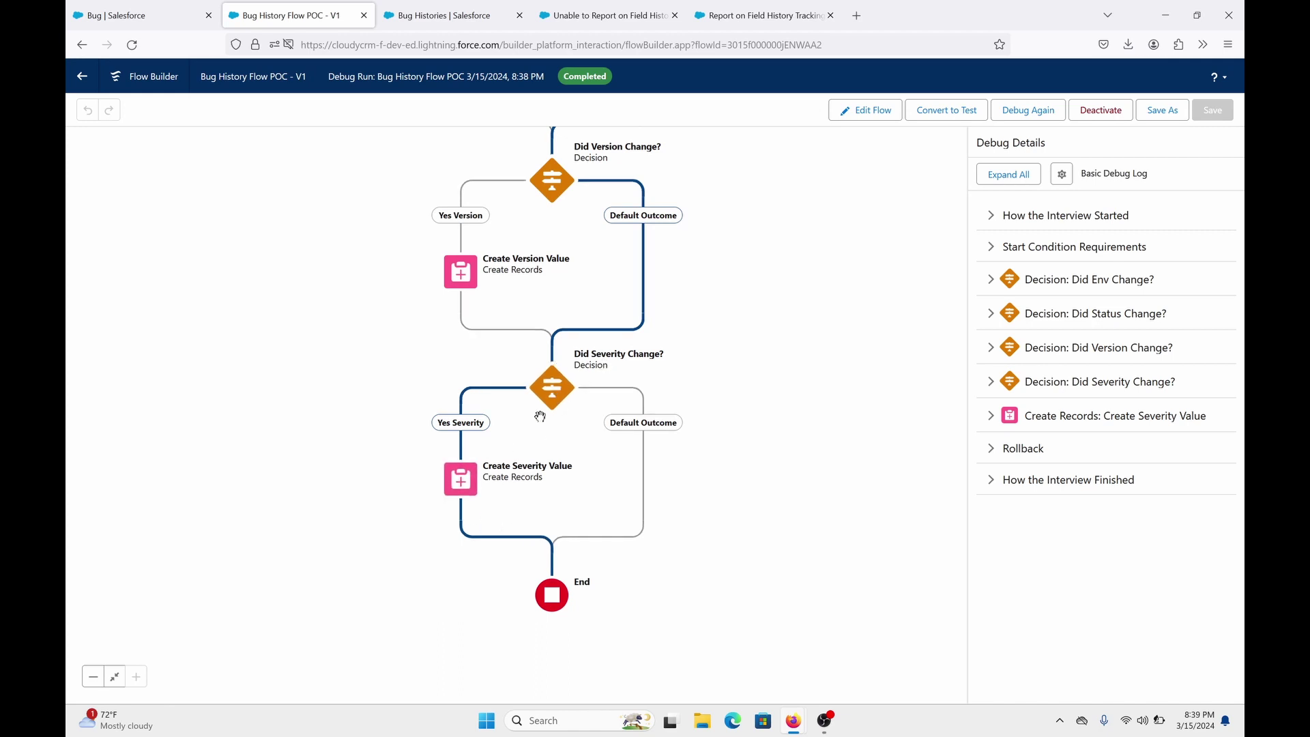
click(996, 426)
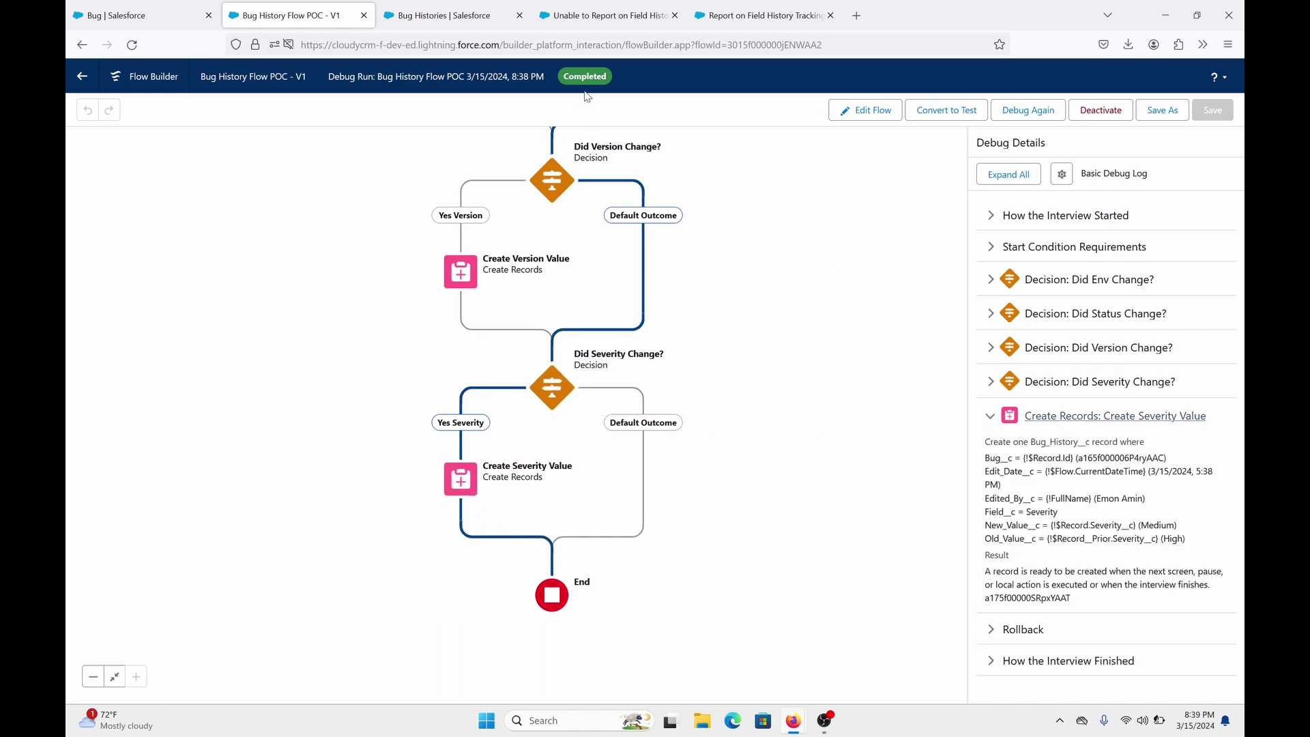
scroll(777, 272, up, 4)
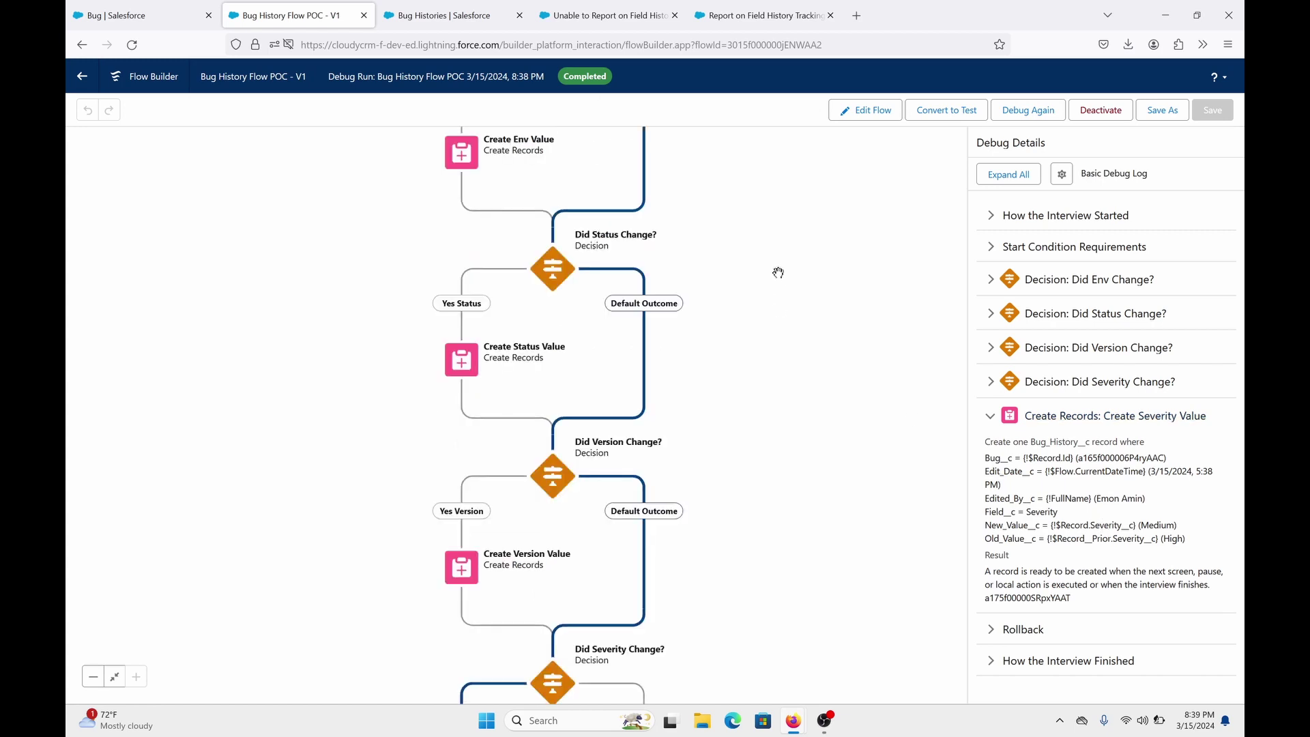
drag(792, 254, 796, 428)
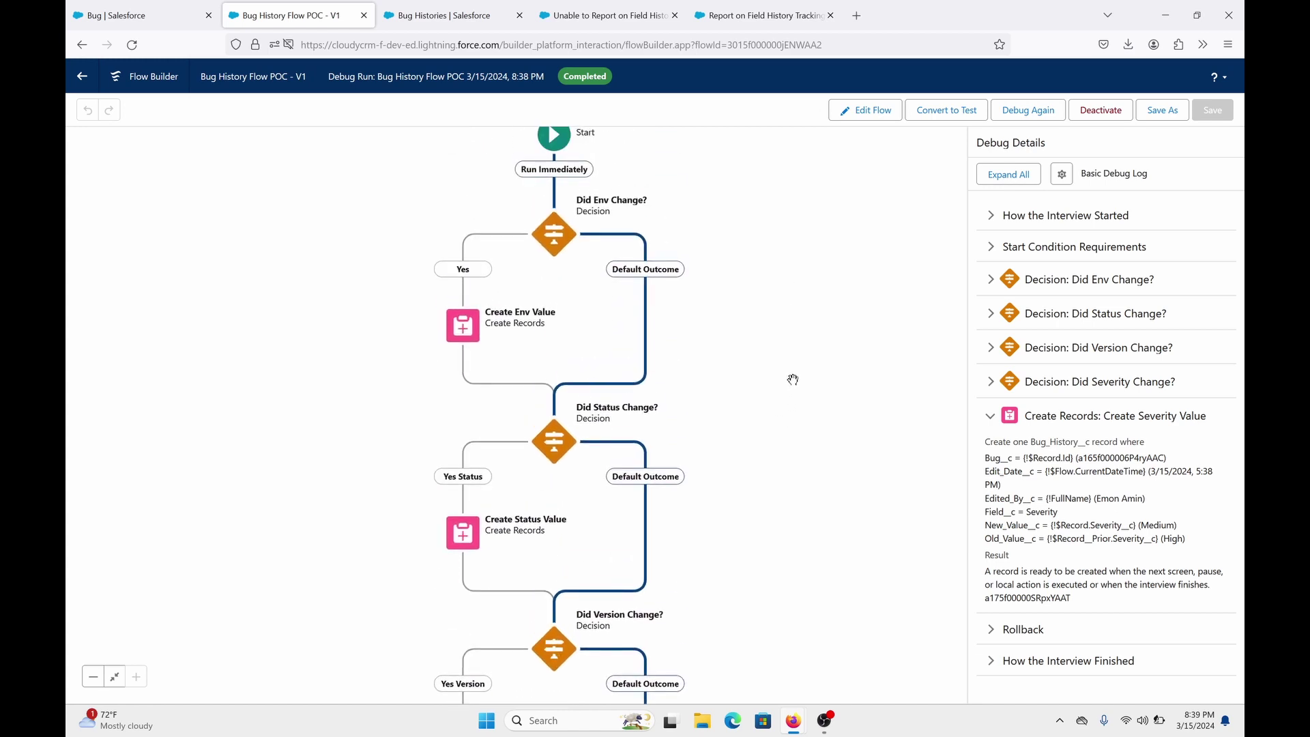
drag(751, 240, 772, 341)
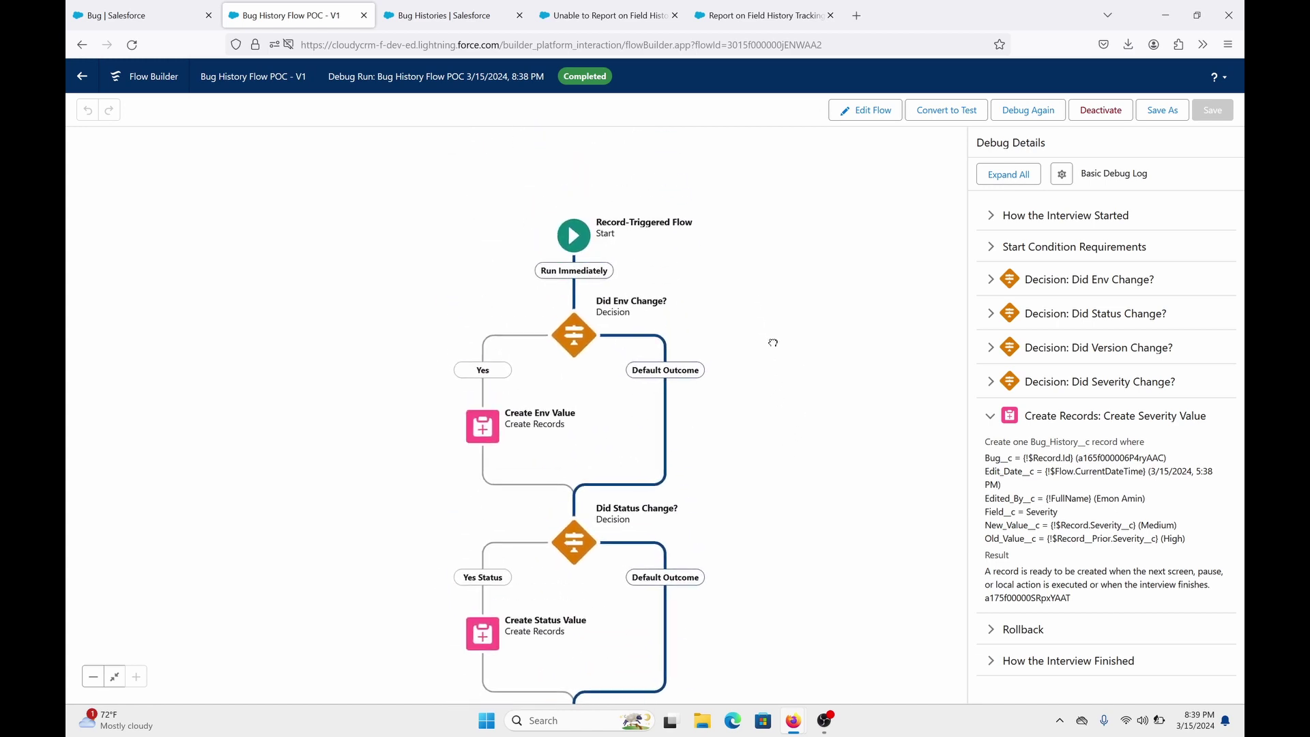